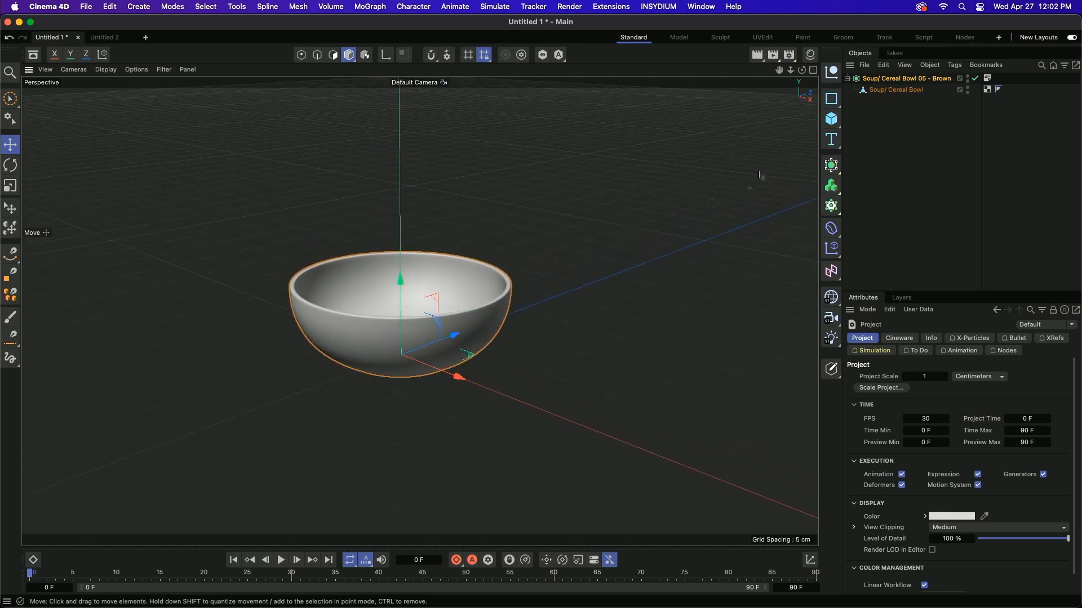
Take the Soup/ Cereal Bowl mesh out of its Subdivision Surface parent and delete the Subdivision Surface
{"action": "left_click", "coordinate": [892, 90]}
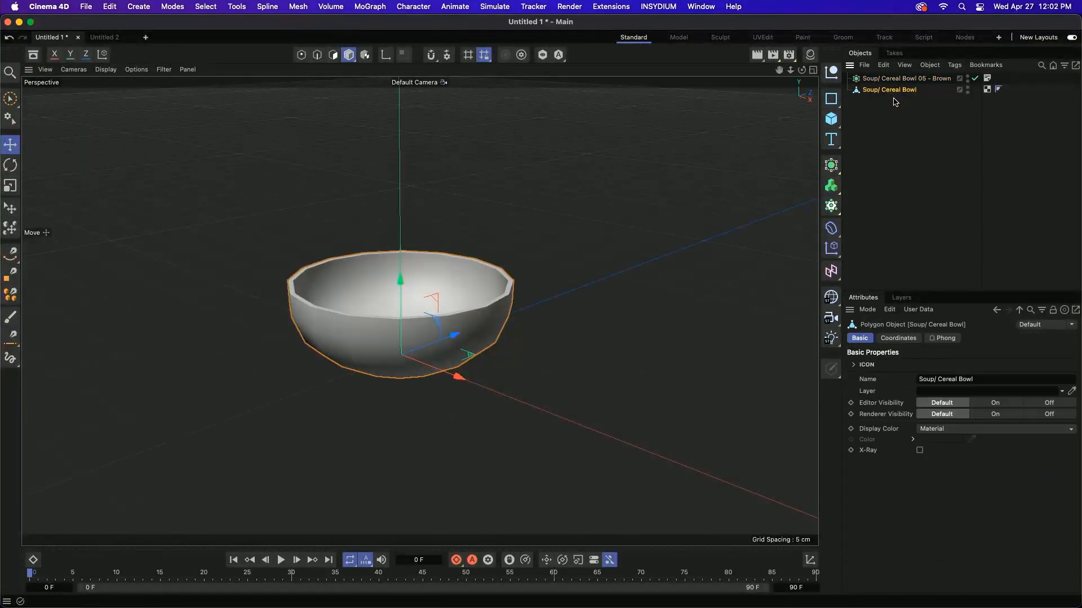
{"action": "left_click", "coordinate": [882, 80]}
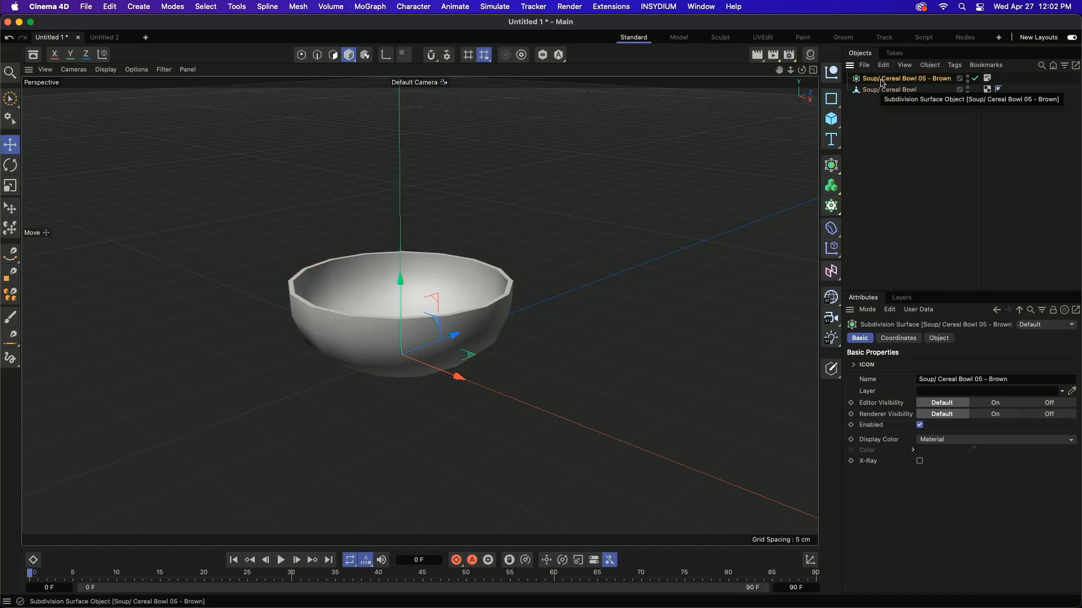
{"action": "key", "text": "Delete"}
{"action": "left_click", "coordinate": [883, 79]}
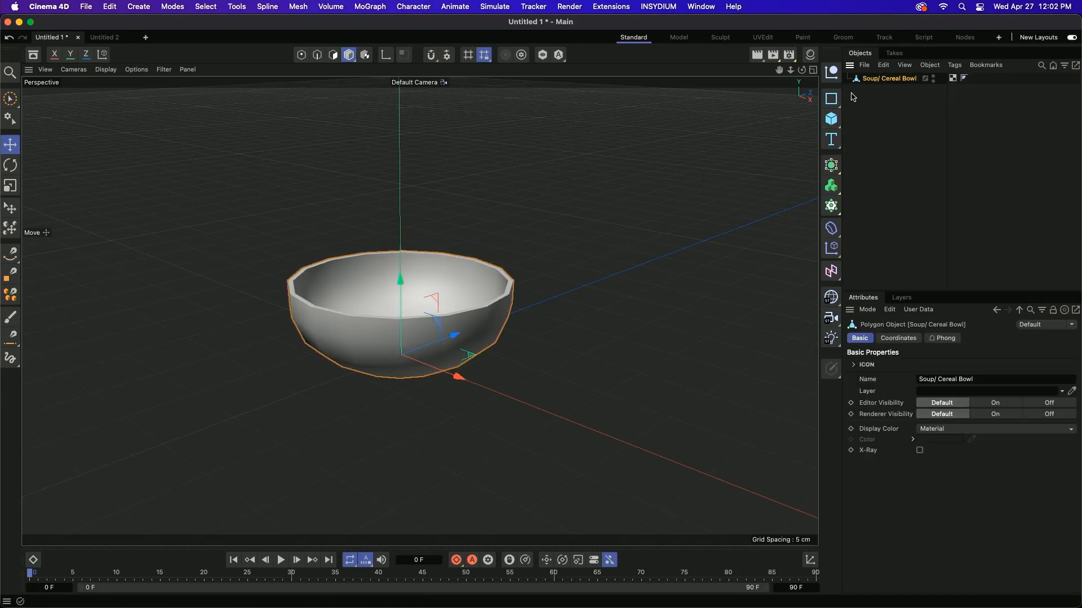
Add an n-Side spline to the scene and rename it Hathaway Spline
{"action": "left_click", "coordinate": [832, 100]}
{"action": "left_click", "coordinate": [938, 136]}
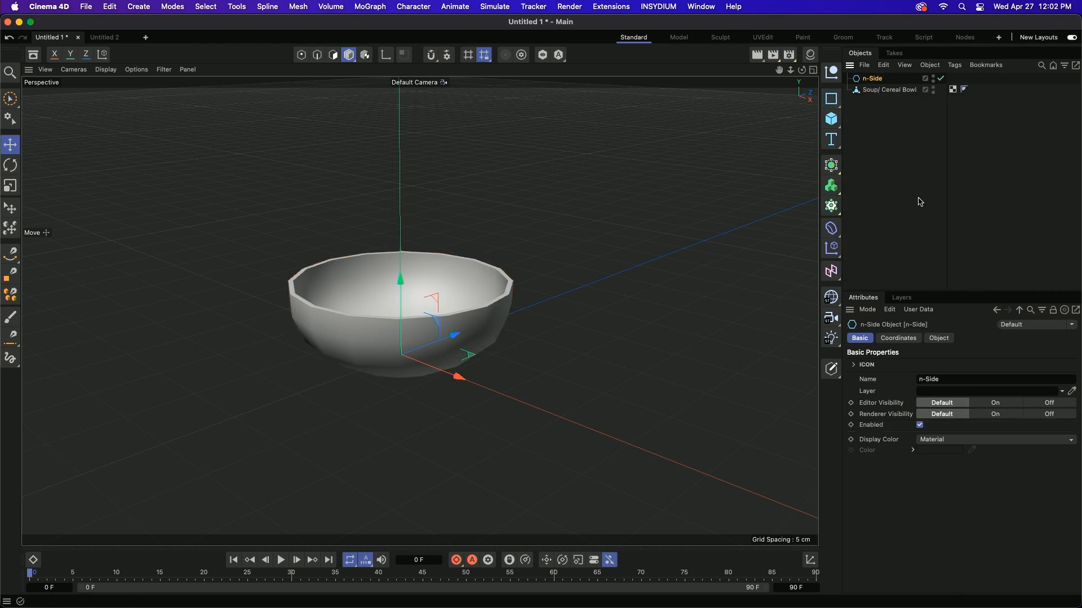
{"action": "left_click", "coordinate": [944, 380]}
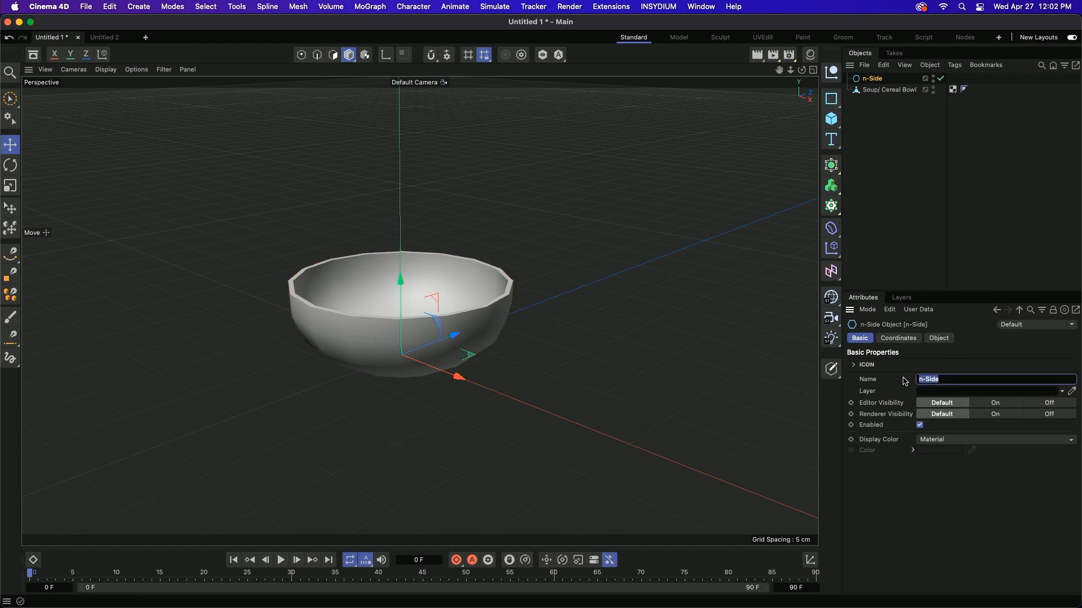
{"action": "type", "text": "Hathaway Spline"}
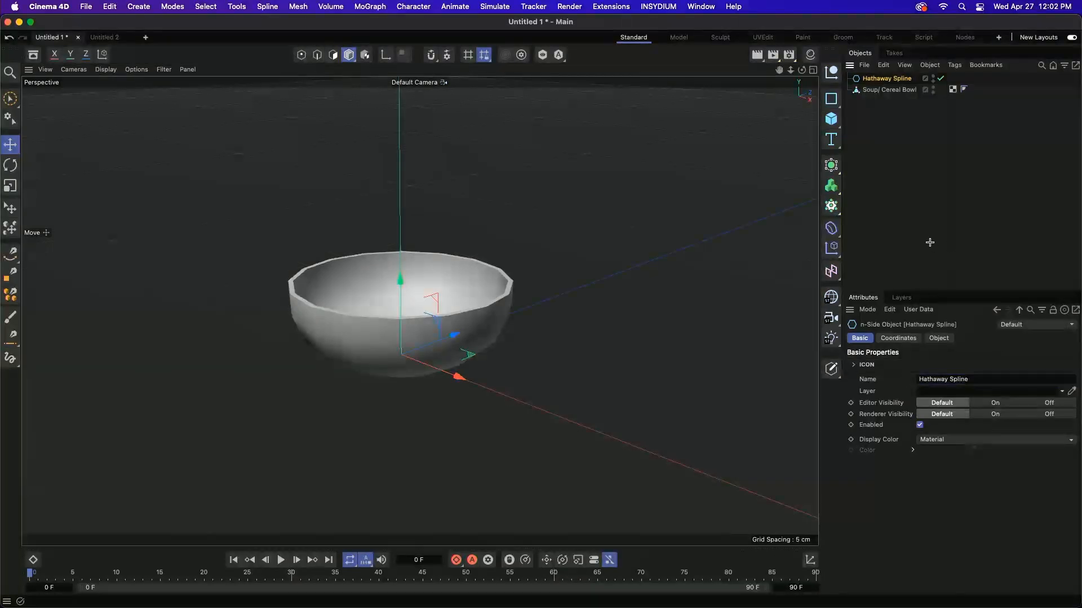
{"action": "left_click", "coordinate": [930, 242]}
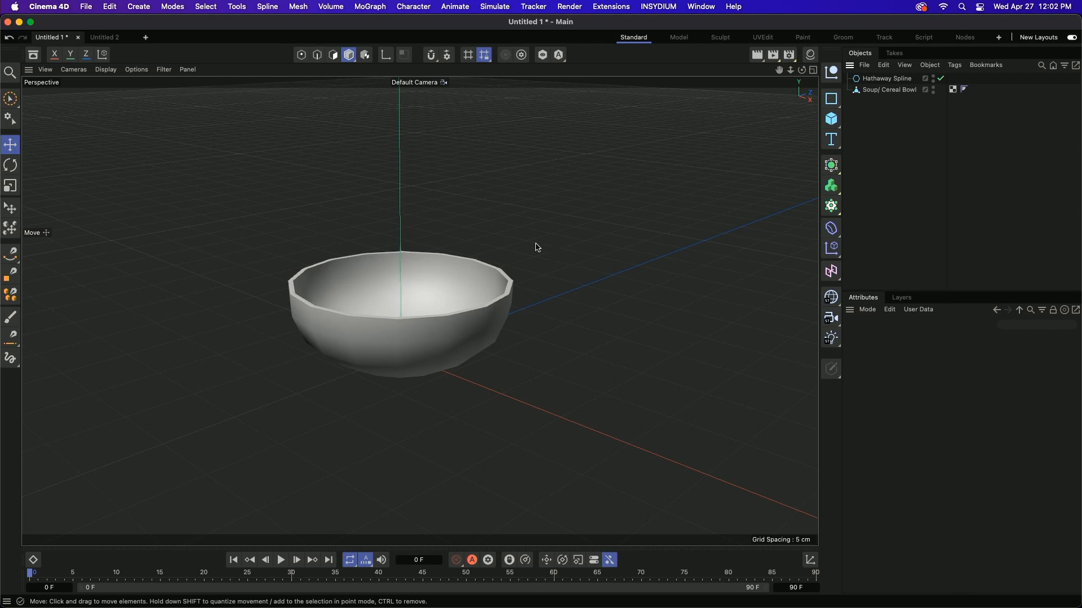
Apply a Rope simulation tag to the Hathaway Spline
{"action": "left_click_drag", "start_coordinate": [501, 264], "coordinate": [475, 289], "text": "alt"}
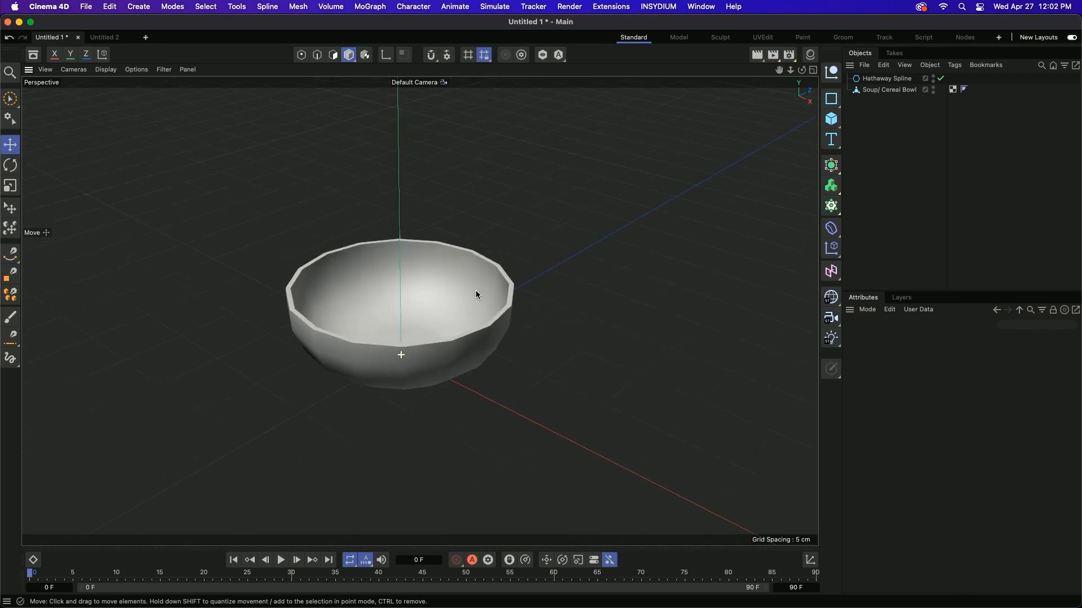
{"action": "right_click", "coordinate": [877, 82]}
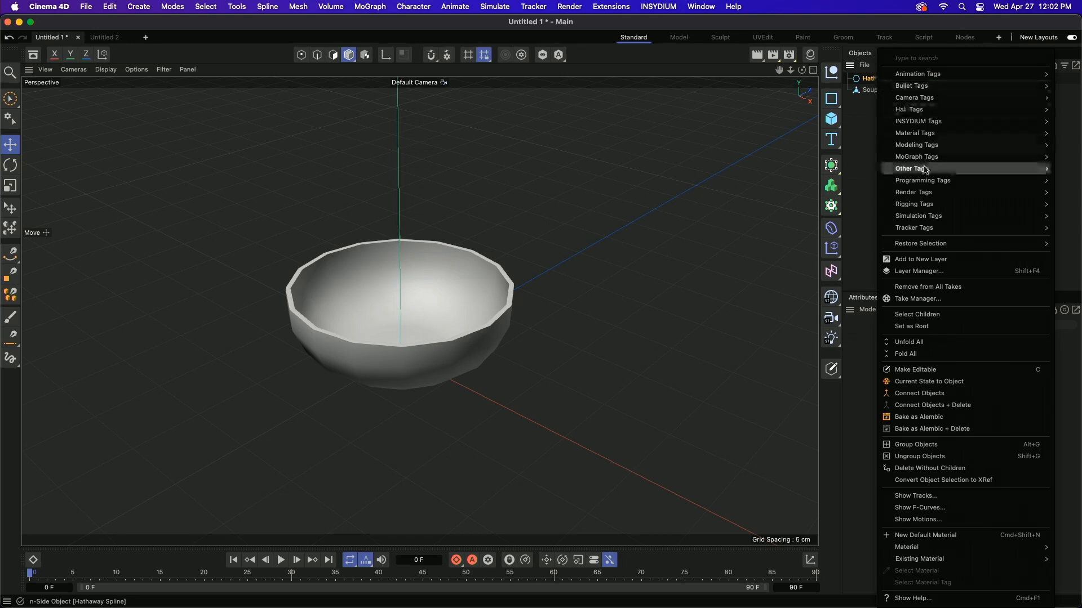
{"action": "mouse_move", "coordinate": [926, 216]}
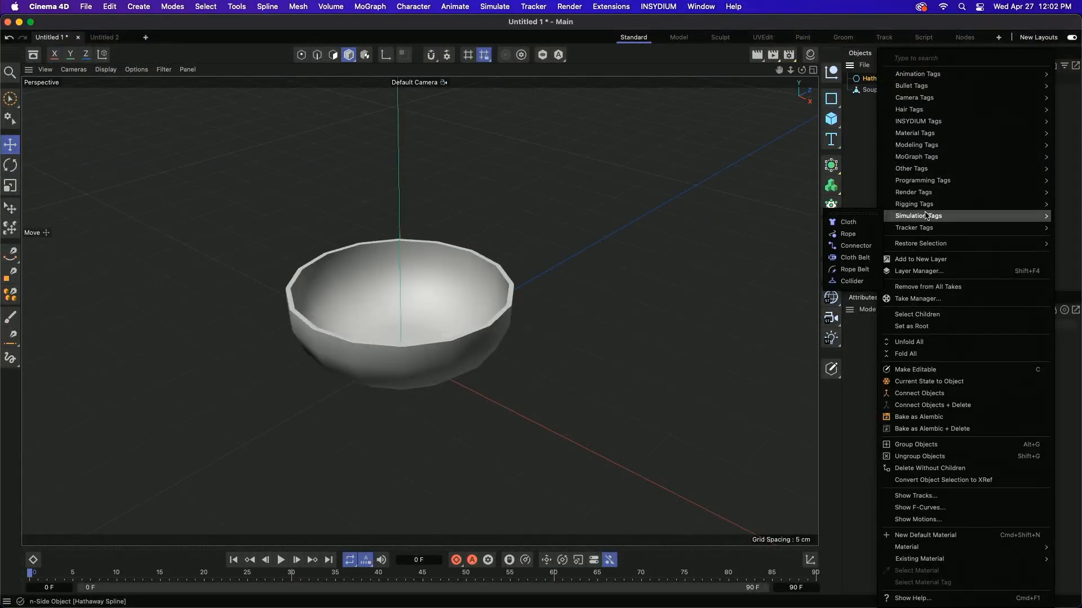
{"action": "left_click", "coordinate": [863, 235]}
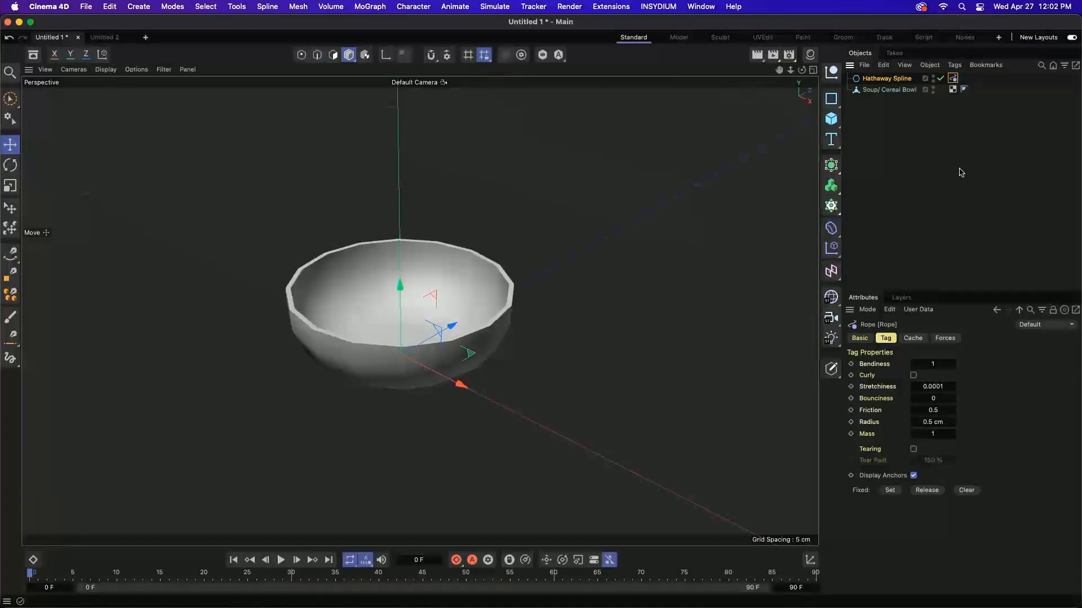
Set the Hathaway Spline's number of sides to 2 so it forms a straight line
{"action": "left_click", "coordinate": [883, 79]}
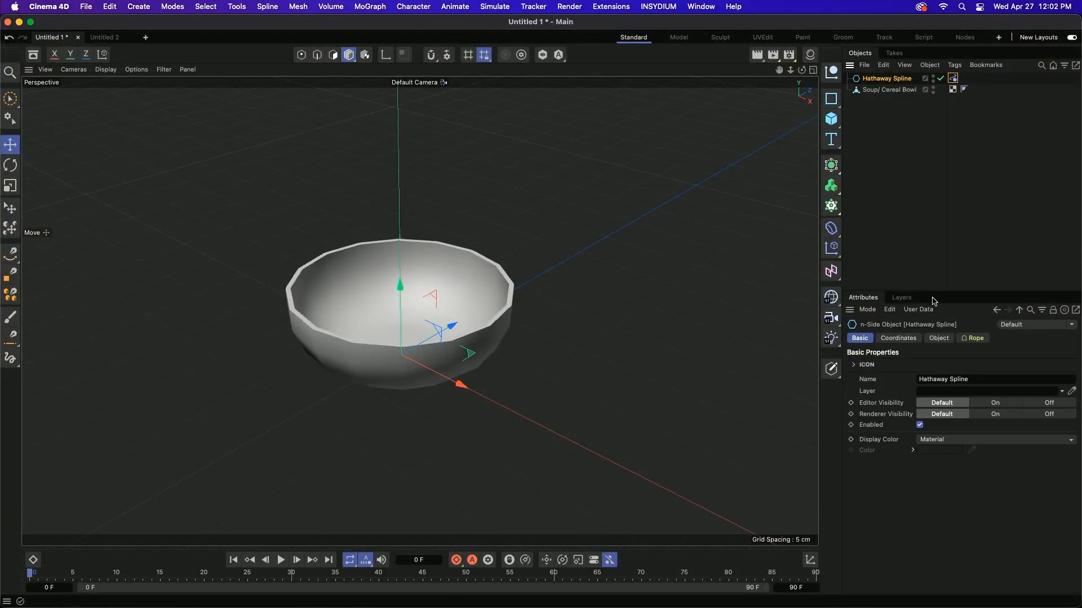
{"action": "left_click", "coordinate": [939, 337]}
{"action": "left_click", "coordinate": [943, 375]}
{"action": "type", "text": "2"}
{"action": "key", "text": "Return"}
Set the Hathaway Spline's radius to 70 cm
{"action": "right_click_drag", "start_coordinate": [745, 343], "coordinate": [544, 346], "text": "alt"}
{"action": "middle_click_drag", "start_coordinate": [692, 341], "coordinate": [474, 286], "text": "alt"}
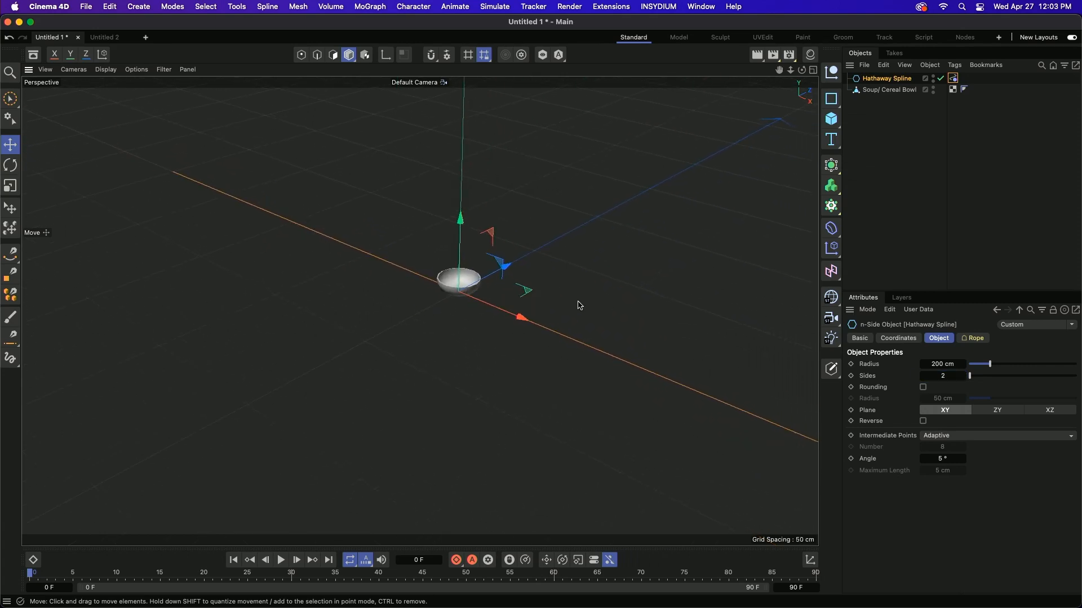
{"action": "right_click_drag", "start_coordinate": [581, 305], "coordinate": [521, 300], "text": "alt"}
{"action": "middle_click_drag", "start_coordinate": [576, 294], "coordinate": [489, 278], "text": "alt"}
{"action": "left_click", "coordinate": [936, 363]}
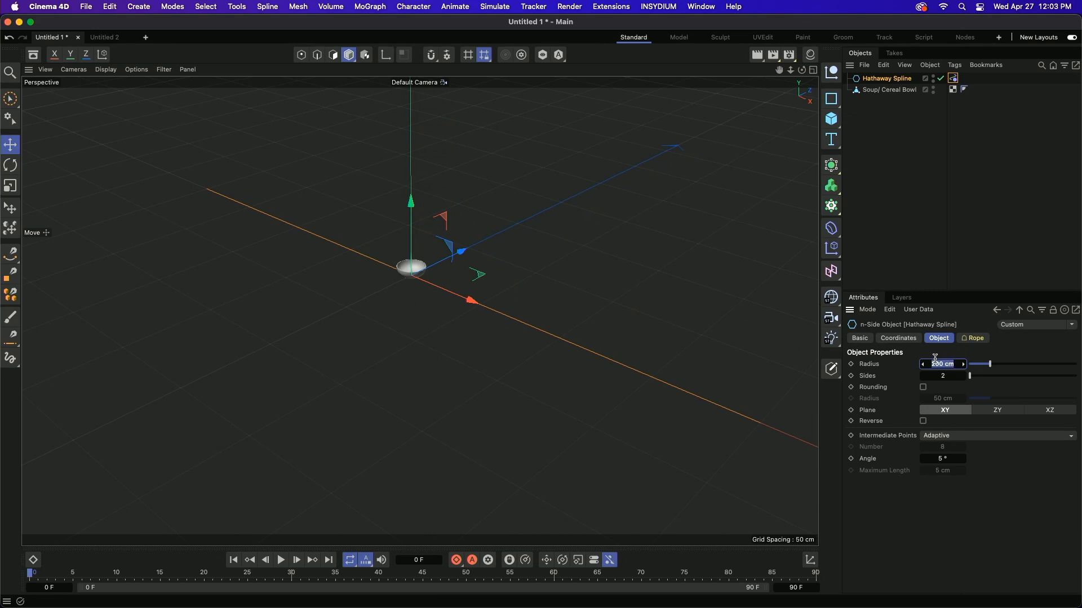
{"action": "type", "text": "70"}
{"action": "key", "text": "Return"}
Rotate the Hathaway Spline to stand vertically and raise it so it hangs above the bowl
{"action": "key", "text": "r"}
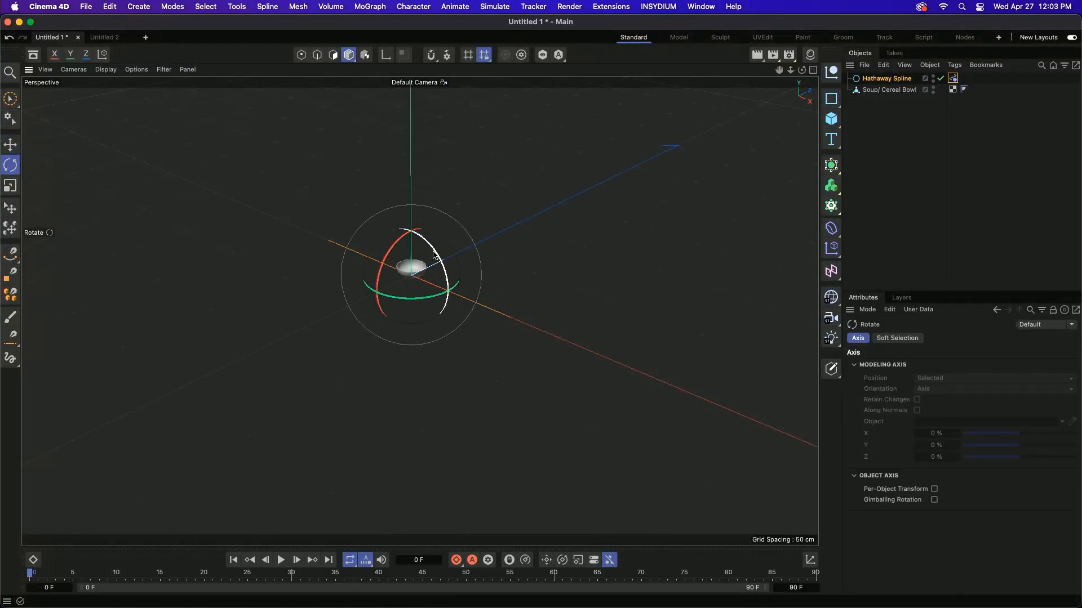
{"action": "left_click_drag", "start_coordinate": [434, 250], "coordinate": [402, 188]}
{"action": "key", "text": "e"}
{"action": "left_click", "coordinate": [457, 223]}
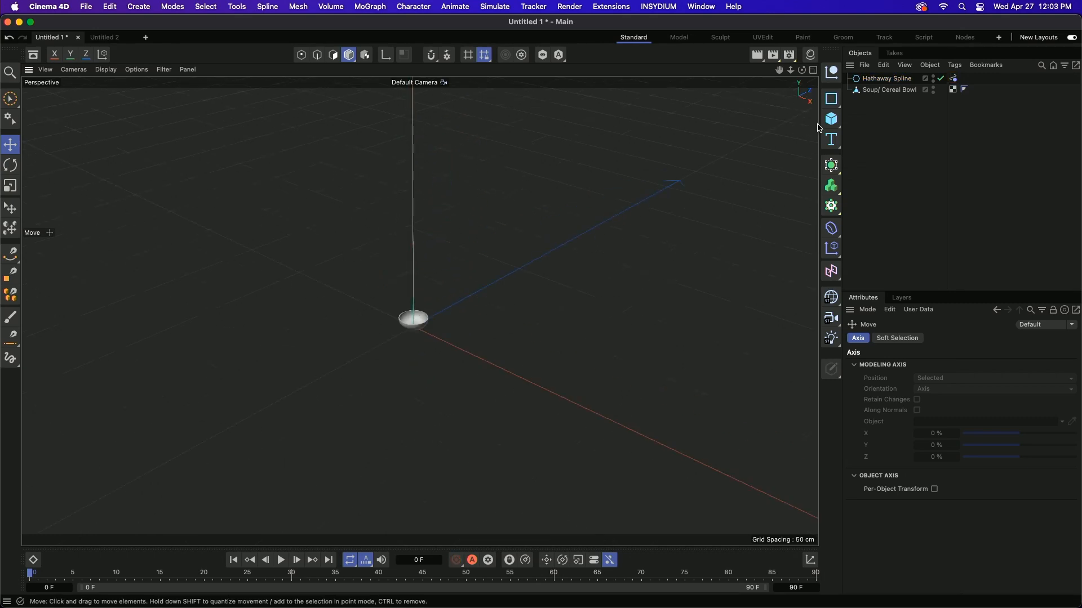
Give the Hathaway Spline a custom display color of bright yellow
{"action": "left_click", "coordinate": [886, 78]}
{"action": "left_click", "coordinate": [859, 338]}
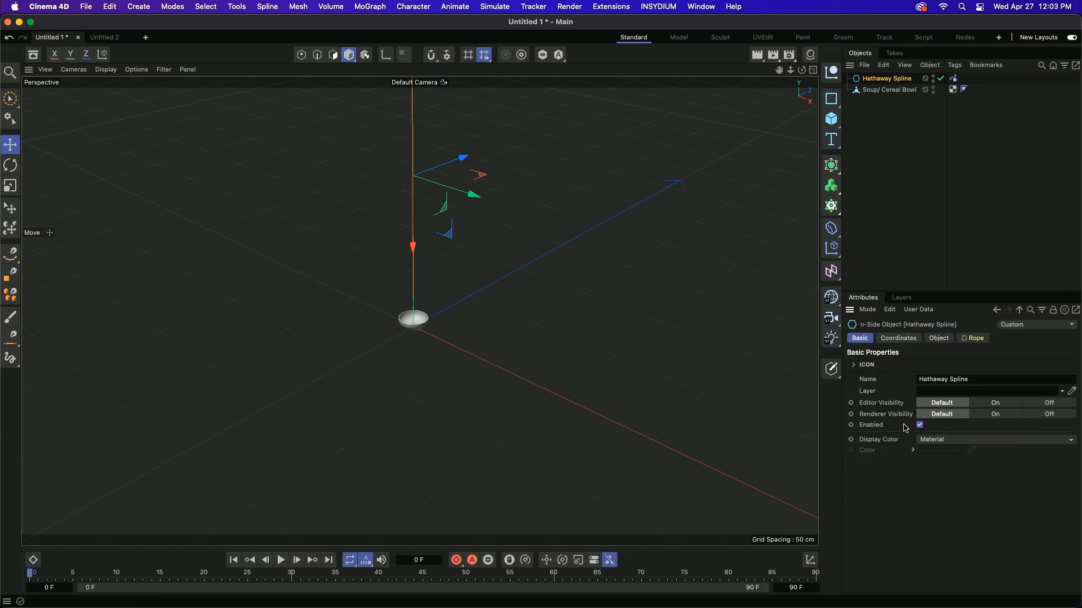
{"action": "left_click", "coordinate": [945, 440]}
{"action": "left_click", "coordinate": [941, 488]}
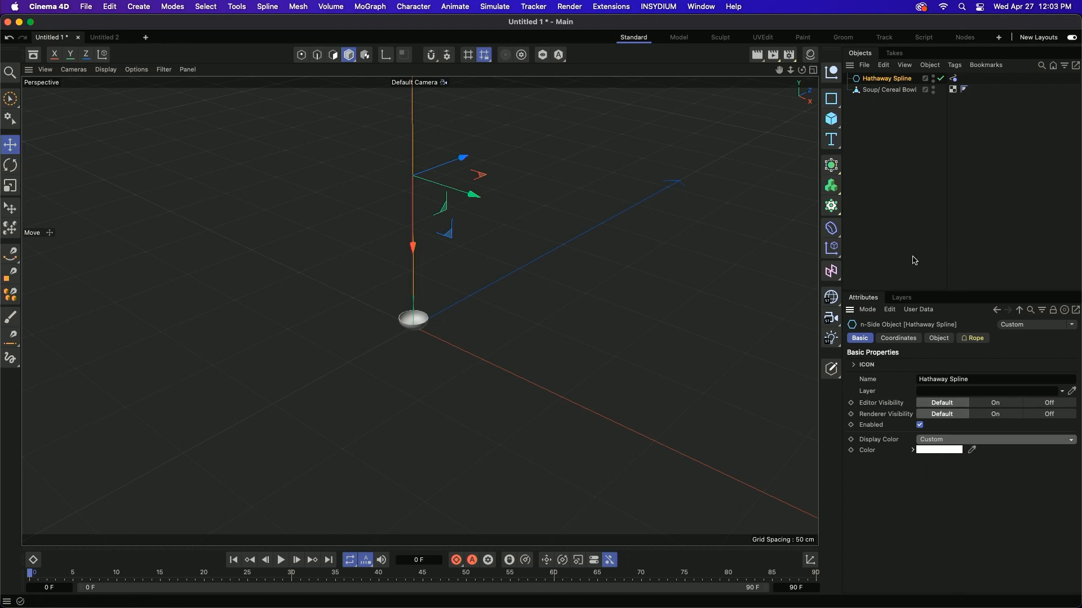
{"action": "left_click", "coordinate": [931, 449]}
{"action": "left_click_drag", "start_coordinate": [966, 535], "coordinate": [954, 531]}
{"action": "left_click", "coordinate": [825, 462]}
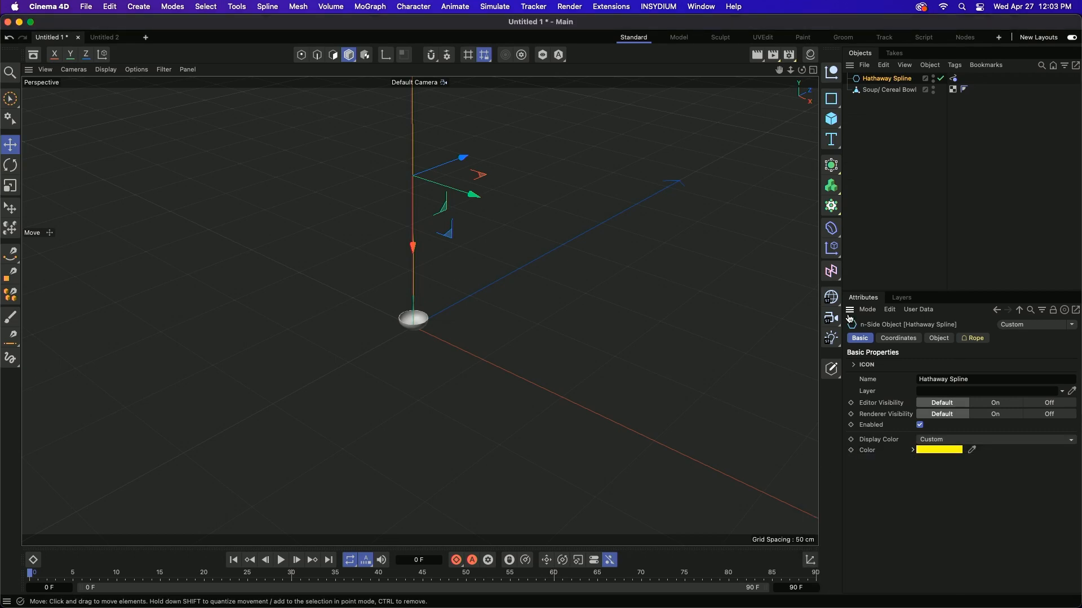
{"action": "left_click", "coordinate": [772, 260]}
Apply a Collider simulation tag to the Soup/ Cereal Bowl mesh
{"action": "left_click_drag", "start_coordinate": [414, 307], "coordinate": [415, 269], "text": "alt"}
{"action": "right_click_drag", "start_coordinate": [414, 307], "coordinate": [648, 245], "text": "alt"}
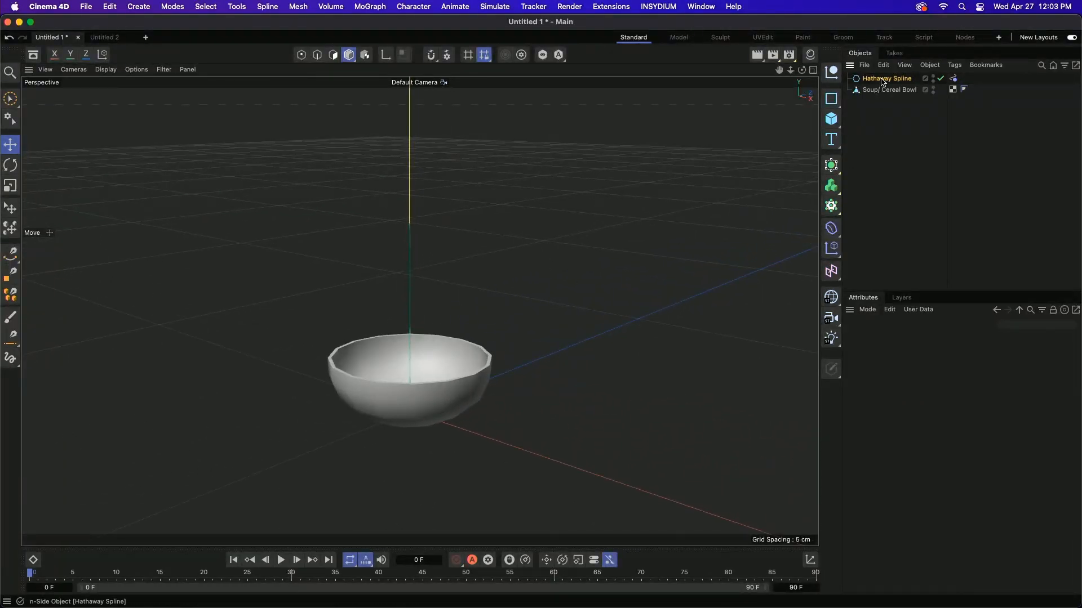
{"action": "left_click", "coordinate": [882, 82]}
{"action": "left_click", "coordinate": [884, 92]}
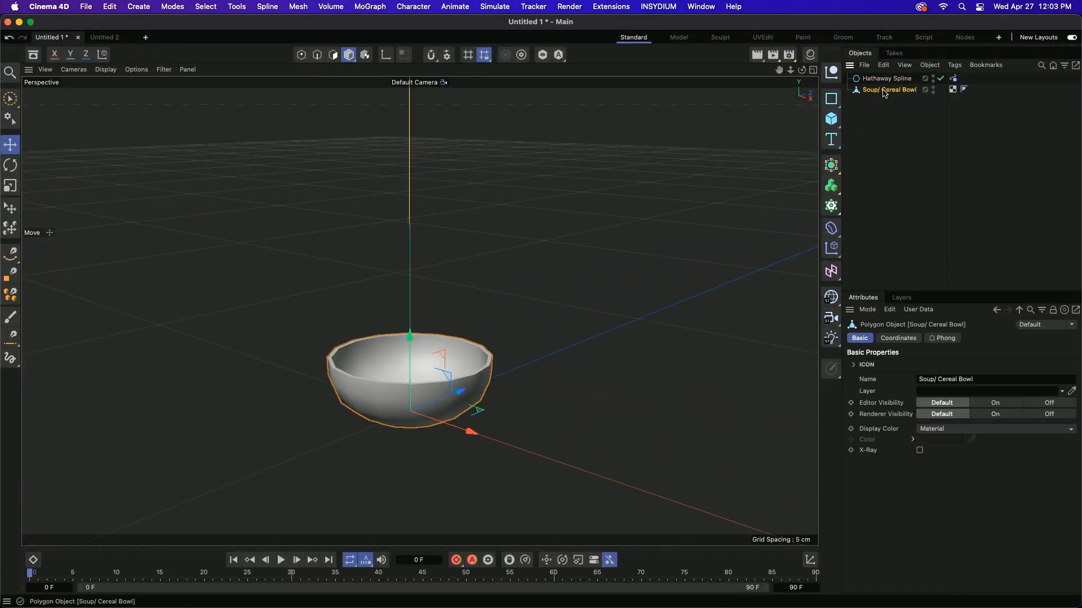
{"action": "right_click", "coordinate": [883, 92]}
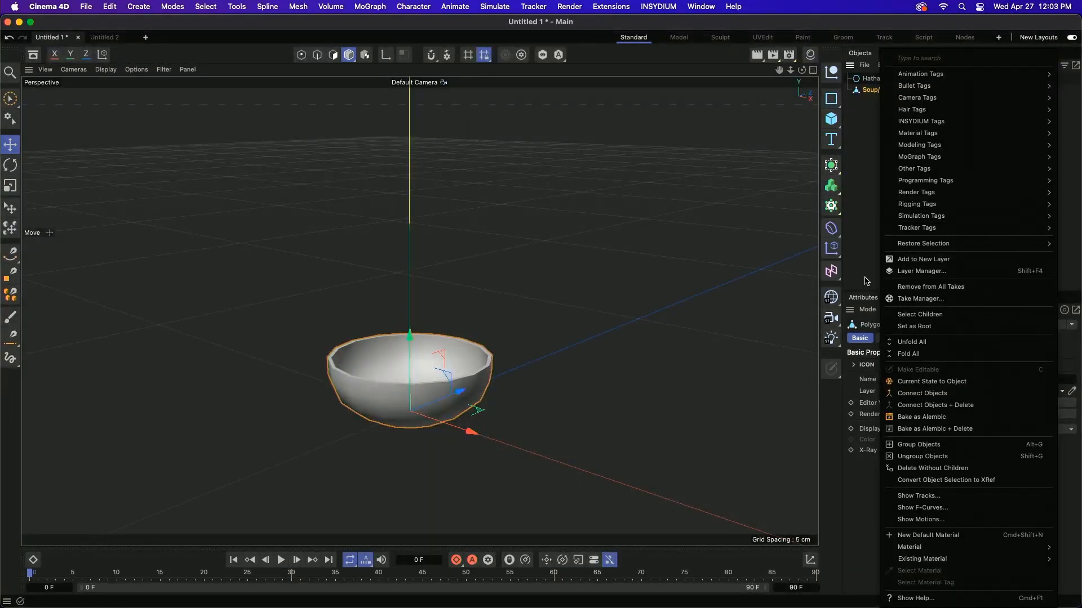
{"action": "left_click", "coordinate": [854, 281]}
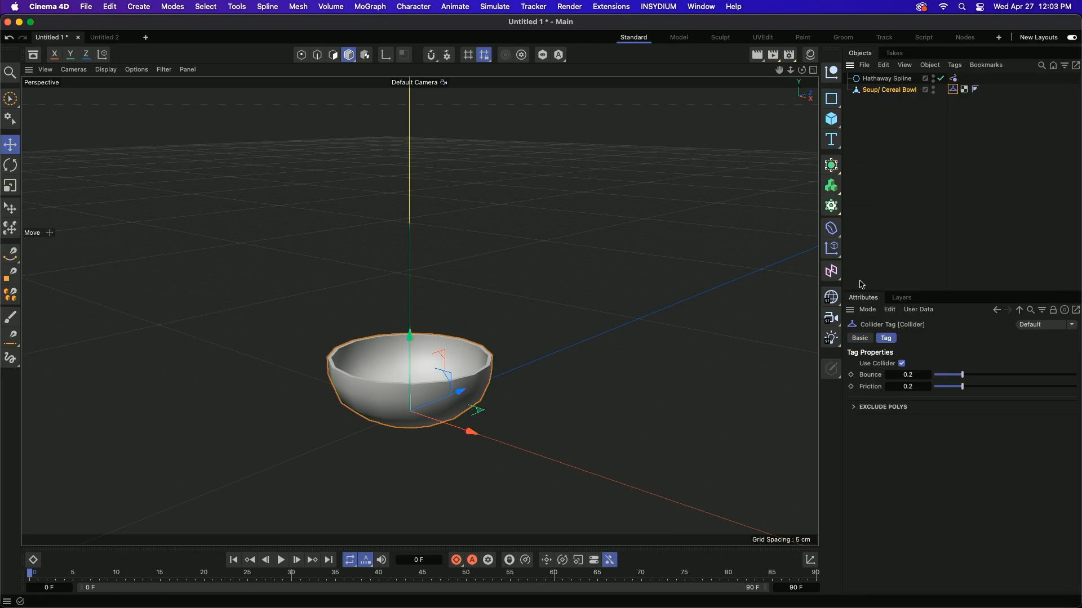
Show the Hathaway Spline's object properties and play the simulation to examine how the rope falls toward the bowl
{"action": "left_click", "coordinate": [889, 80]}
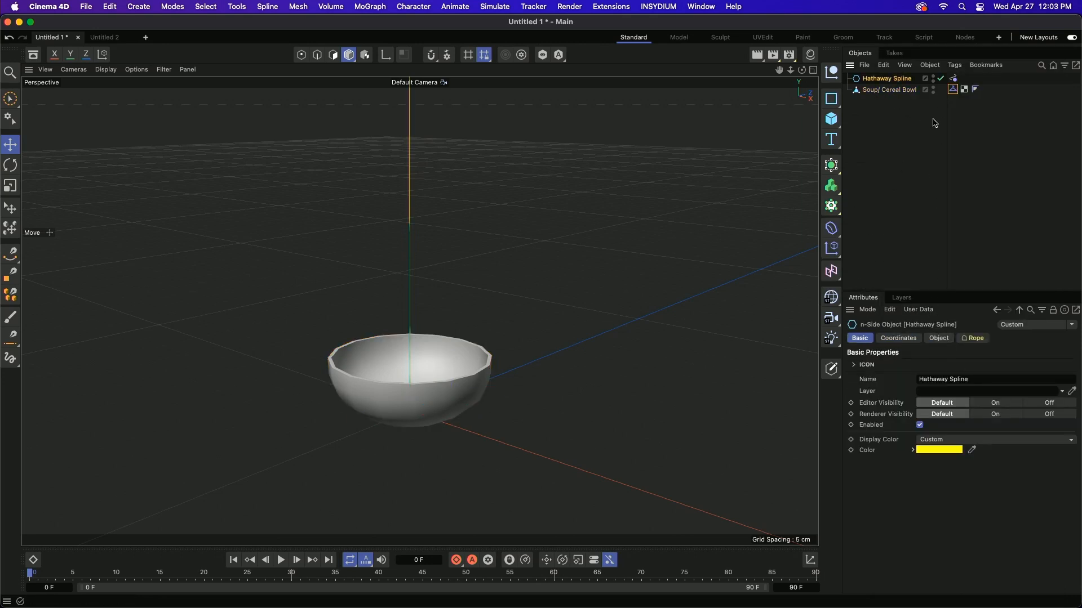
{"action": "left_click", "coordinate": [938, 338]}
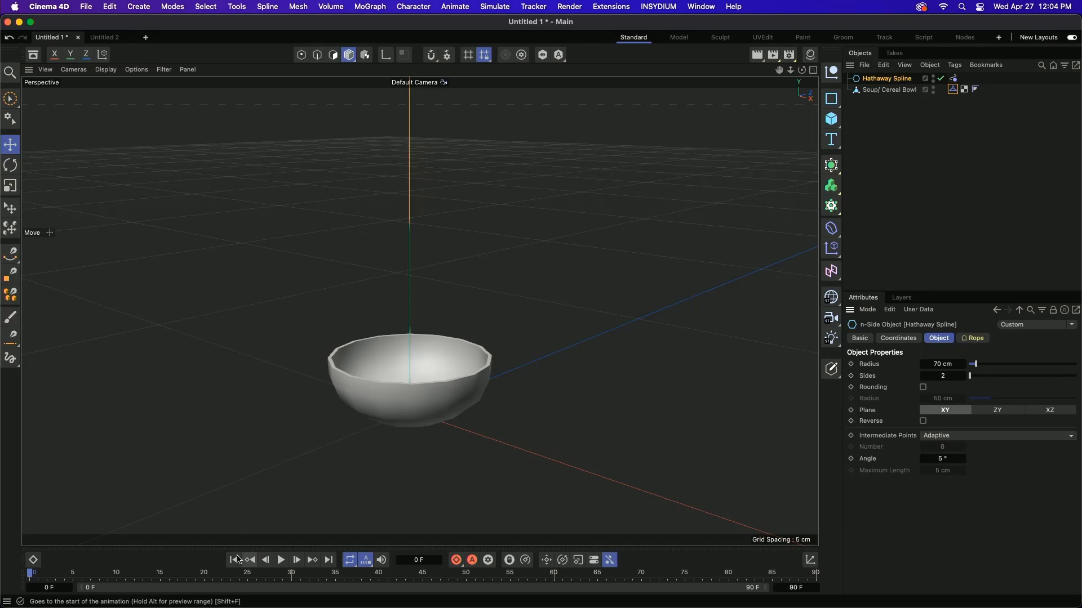
{"action": "left_click", "coordinate": [281, 560]}
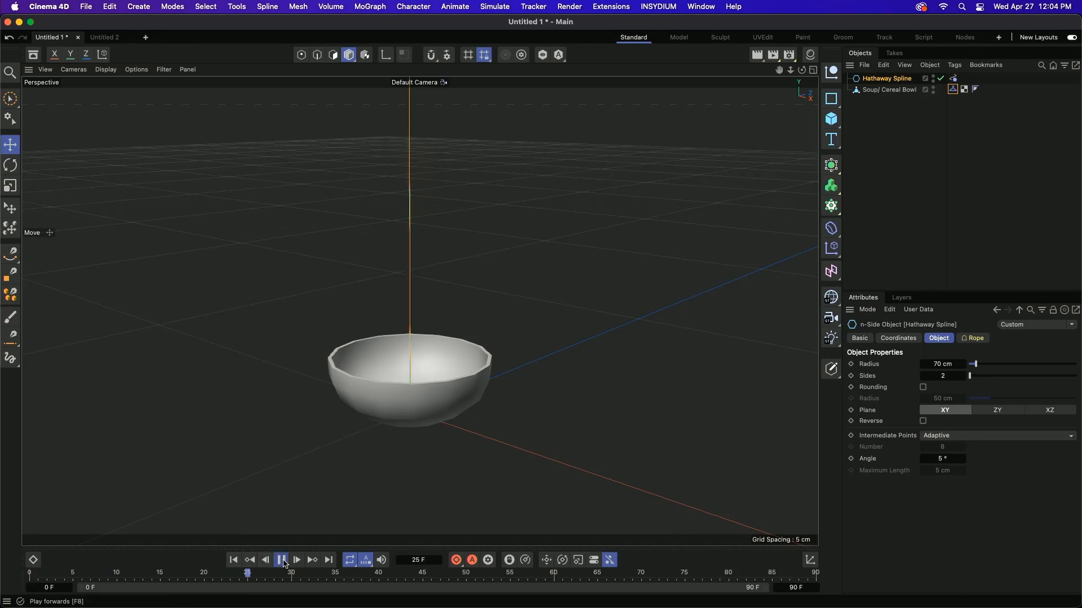
{"action": "left_click", "coordinate": [283, 561]}
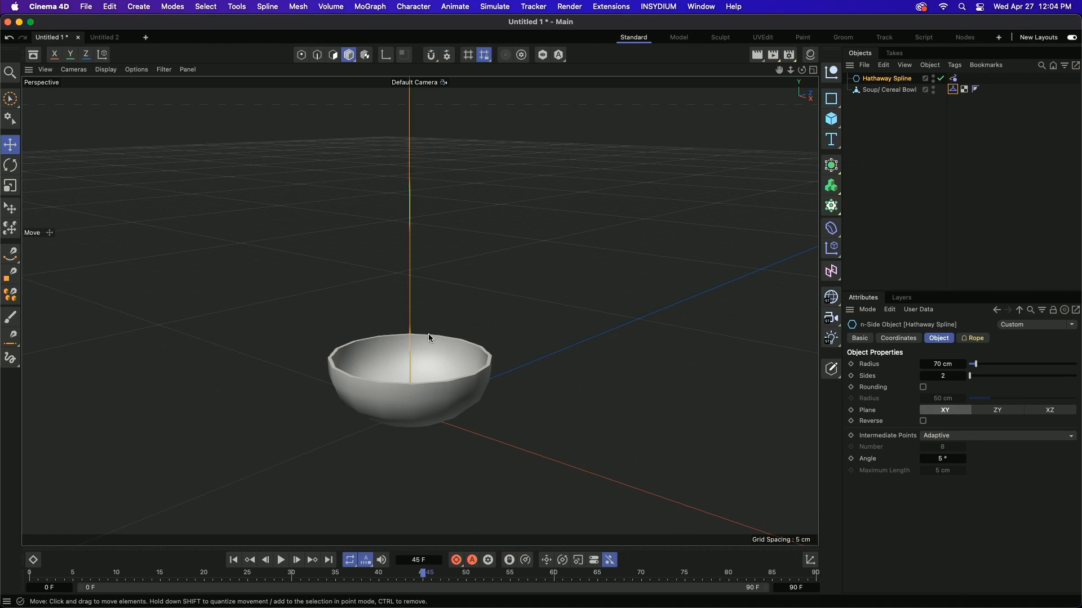
Set the Hathaway Spline's intermediate points to Uniform with a number of 80
{"action": "left_click", "coordinate": [939, 438]}
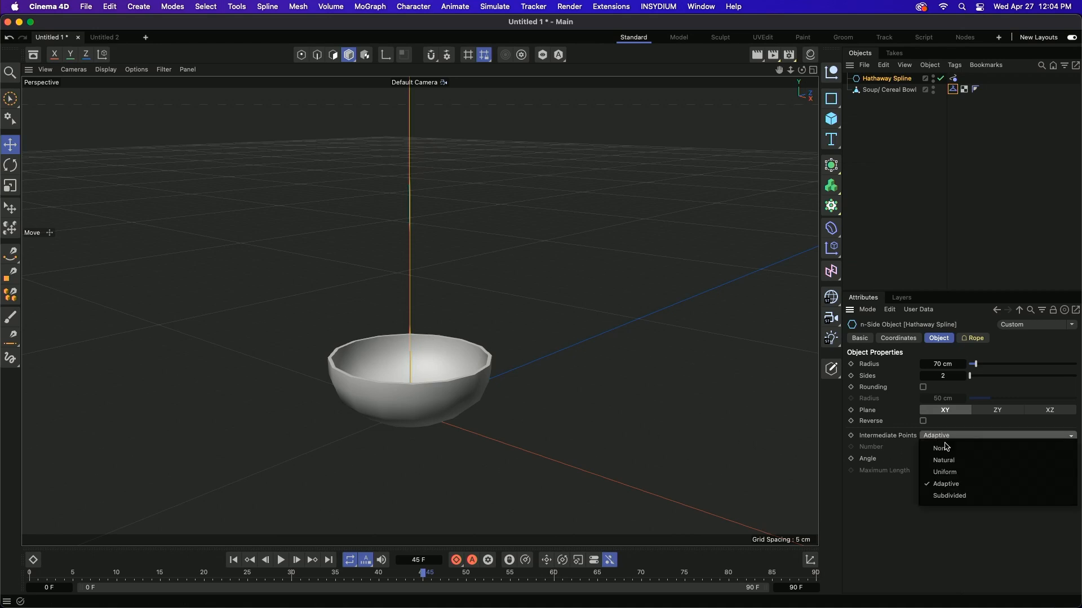
{"action": "left_click", "coordinate": [961, 475]}
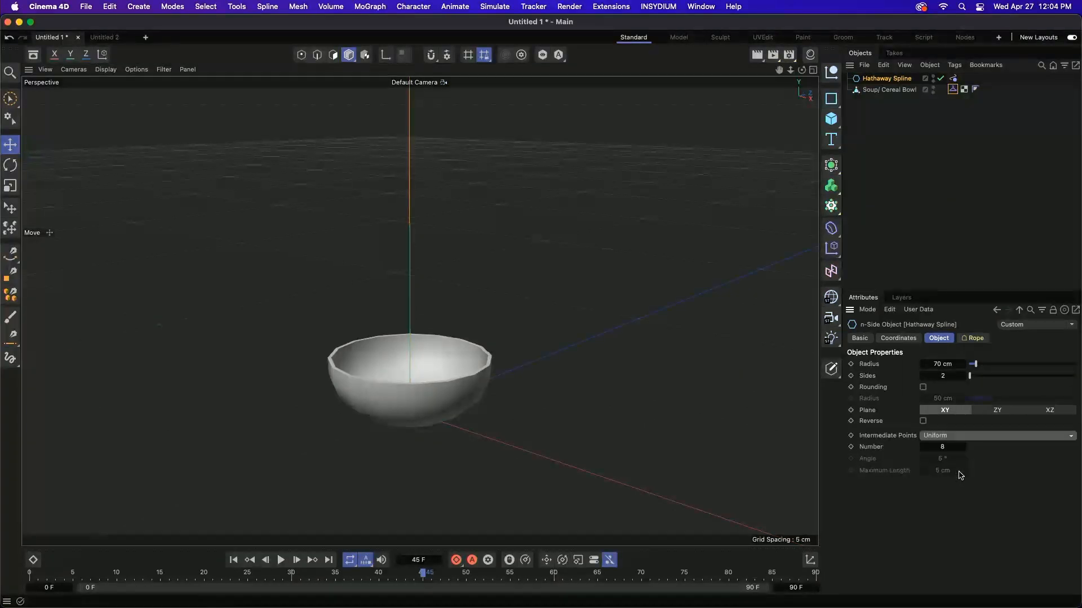
{"action": "left_click", "coordinate": [946, 447]}
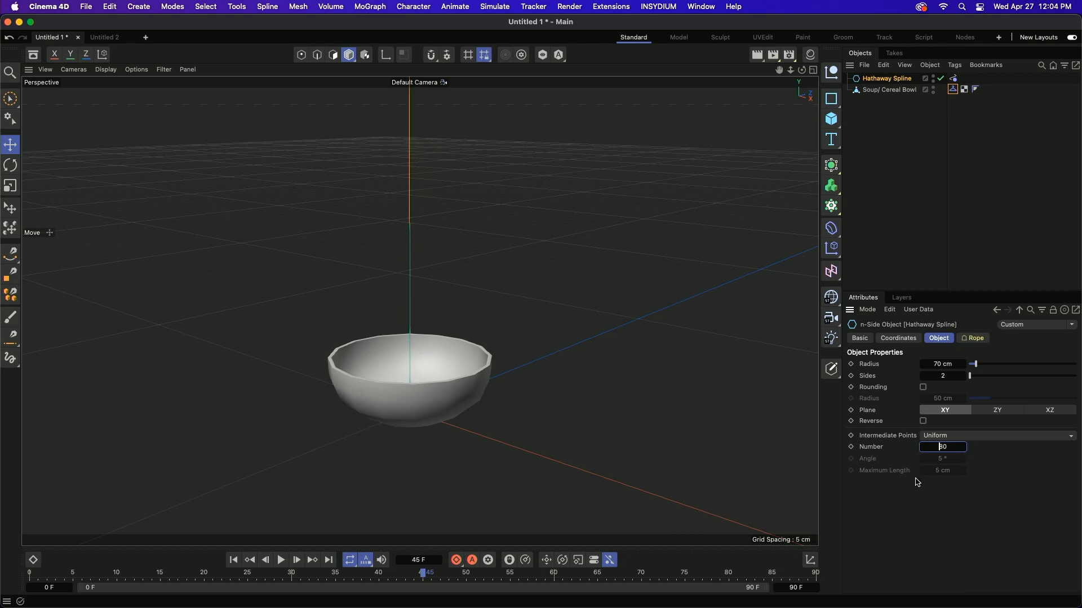
Replay the simulation from the first frame and examine from a raised angle how the spline settles in the bowl
{"action": "left_click", "coordinate": [234, 561]}
{"action": "left_click", "coordinate": [280, 561]}
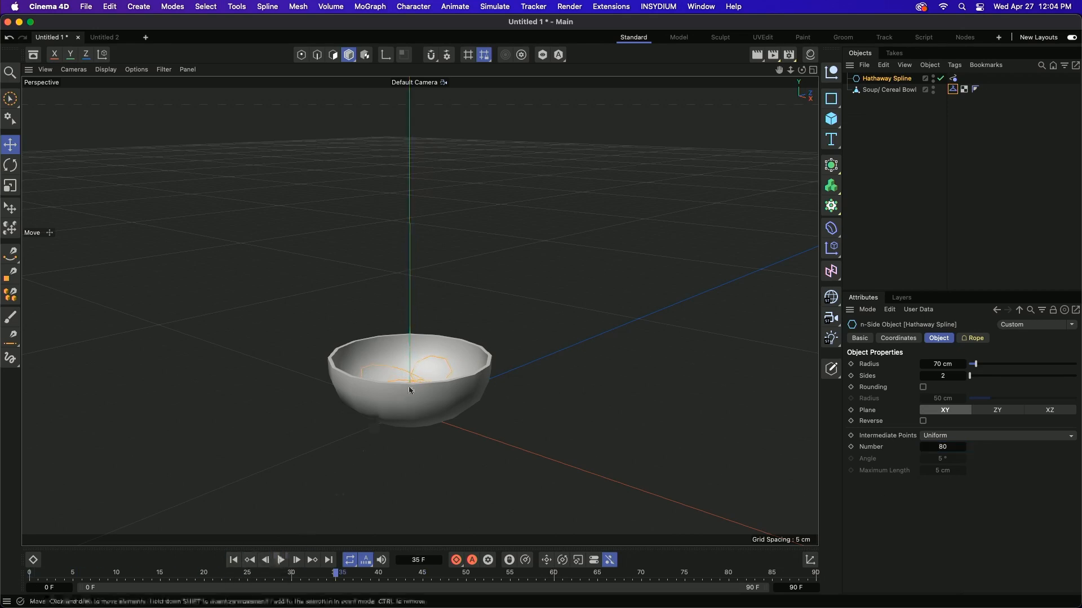
{"action": "mouse_move", "coordinate": [416, 387]}
{"action": "left_mouse_down", "text": "alt"}
{"action": "mouse_move", "coordinate": [418, 405]}
{"action": "mouse_move", "coordinate": [421, 395]}
{"action": "left_mouse_up", "text": "alt"}
{"action": "right_click_drag", "start_coordinate": [412, 351], "coordinate": [466, 331], "text": "alt"}
{"action": "left_click_drag", "start_coordinate": [445, 332], "coordinate": [445, 356], "text": "alt"}
{"action": "left_click_drag", "start_coordinate": [440, 238], "coordinate": [442, 344], "text": "alt"}
{"action": "right_click_drag", "start_coordinate": [450, 259], "coordinate": [424, 255], "text": "alt"}
{"action": "left_click_drag", "start_coordinate": [437, 243], "coordinate": [400, 480], "text": "alt"}
{"action": "left_click", "coordinate": [246, 559]}
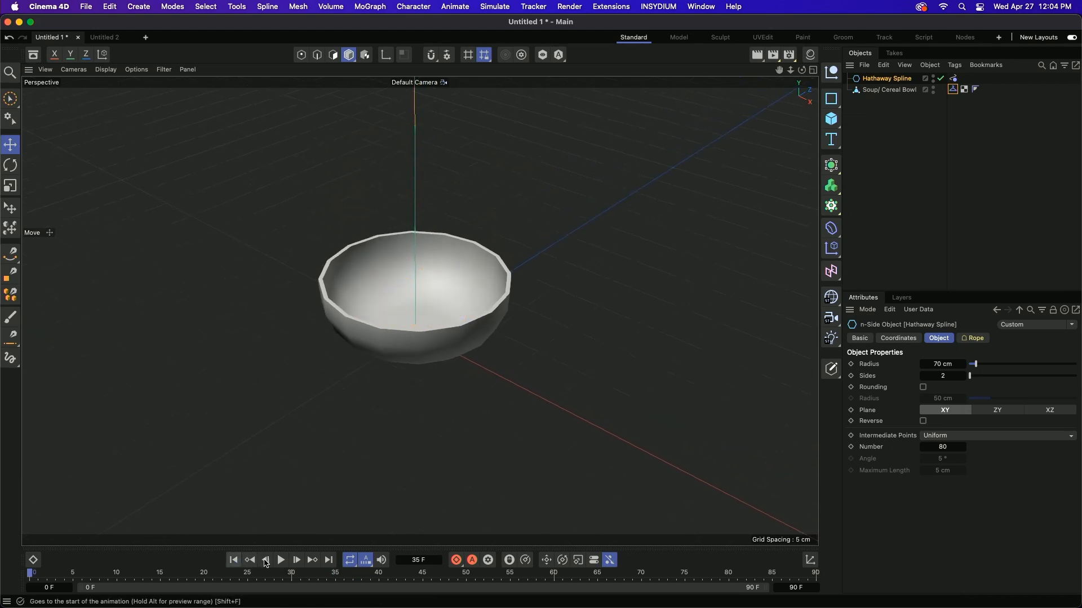
{"action": "left_click", "coordinate": [281, 560]}
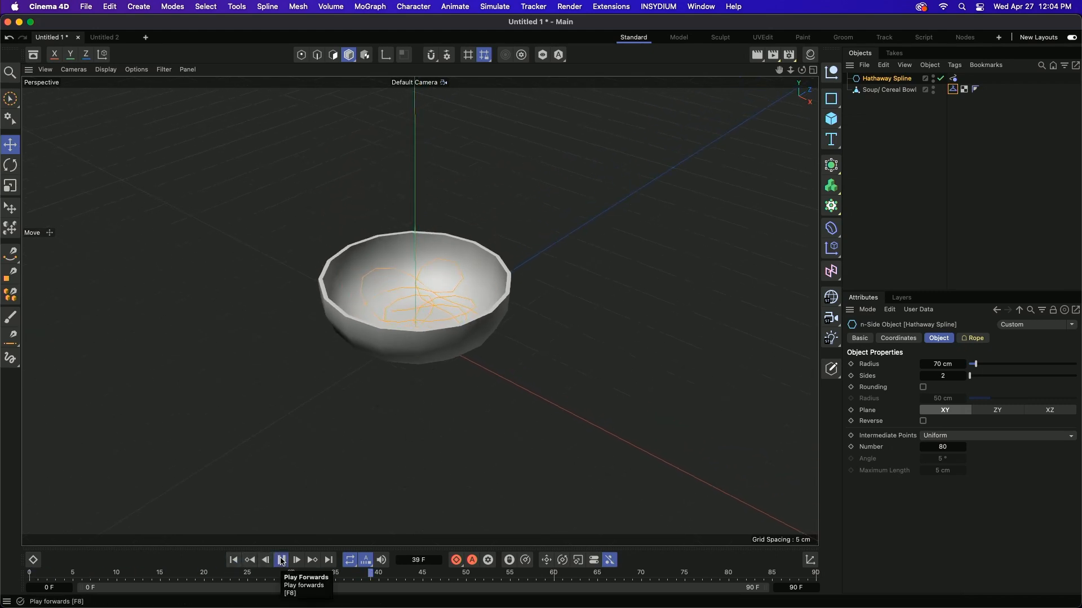
{"action": "left_click", "coordinate": [281, 560]}
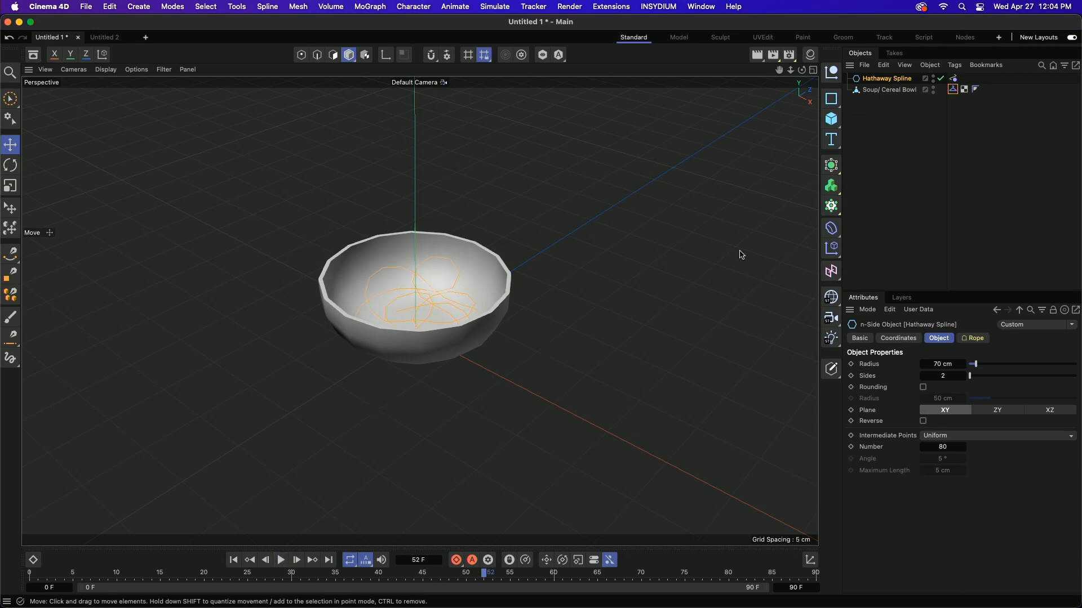
Set the Rope tag's Bendiness to 0.1 on the Hathaway Spline and replay the simulation from the first frame
{"action": "left_click", "coordinate": [954, 79]}
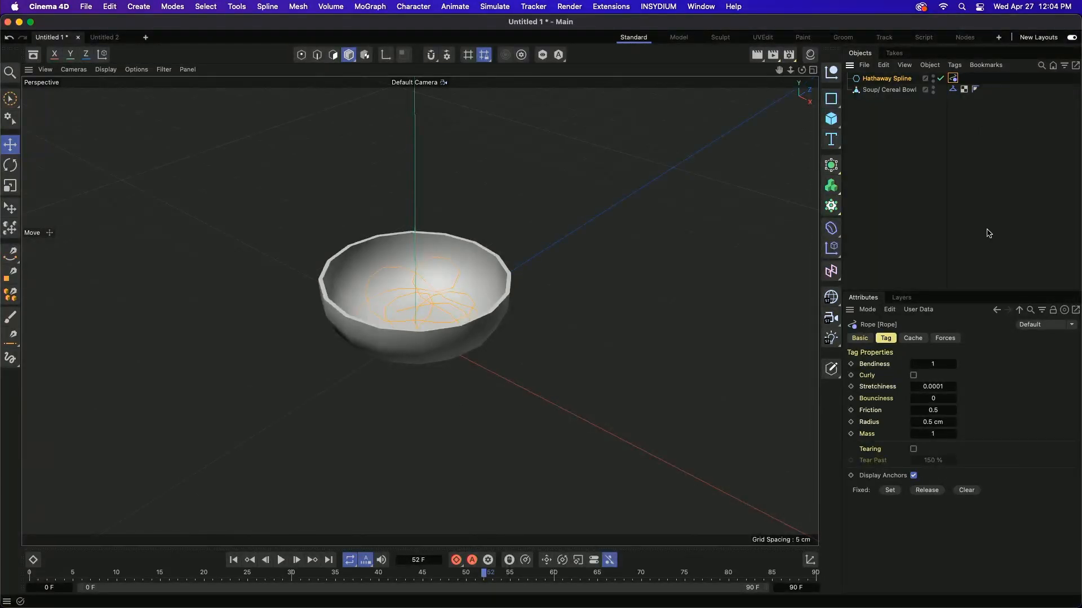
{"action": "left_click", "coordinate": [935, 363]}
{"action": "key", "text": "Return"}
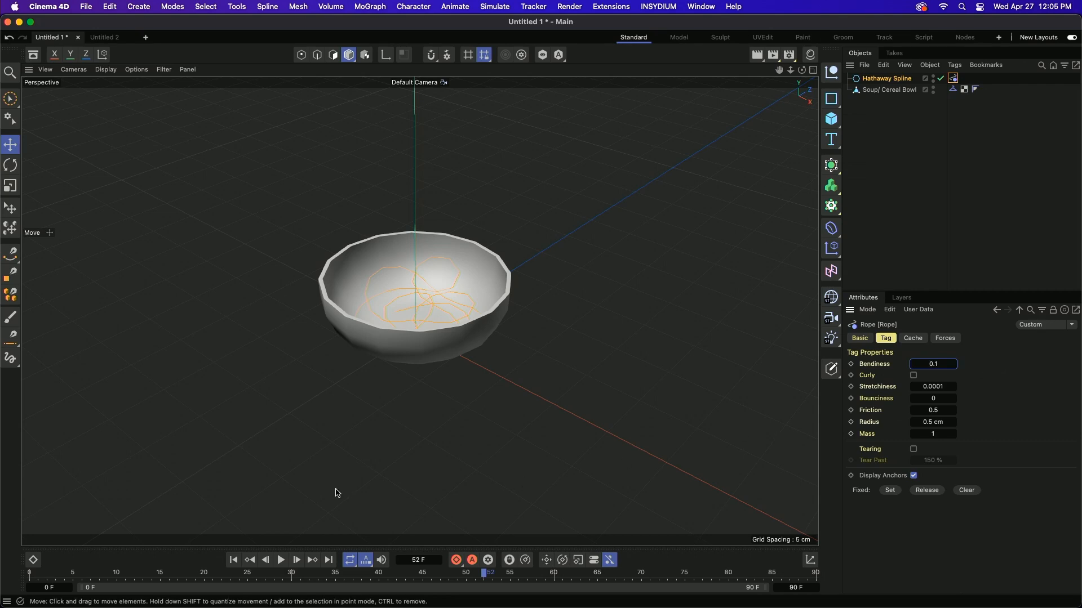
{"action": "left_click", "coordinate": [233, 560]}
{"action": "left_click", "coordinate": [281, 560]}
{"action": "left_click", "coordinate": [284, 560]}
Set the Rope tag's Bendiness to 30 and replay the simulation to examine how the spline folds inside the bowl
{"action": "left_click", "coordinate": [956, 364]}
{"action": "left_click", "coordinate": [235, 560]}
{"action": "left_click", "coordinate": [279, 560]}
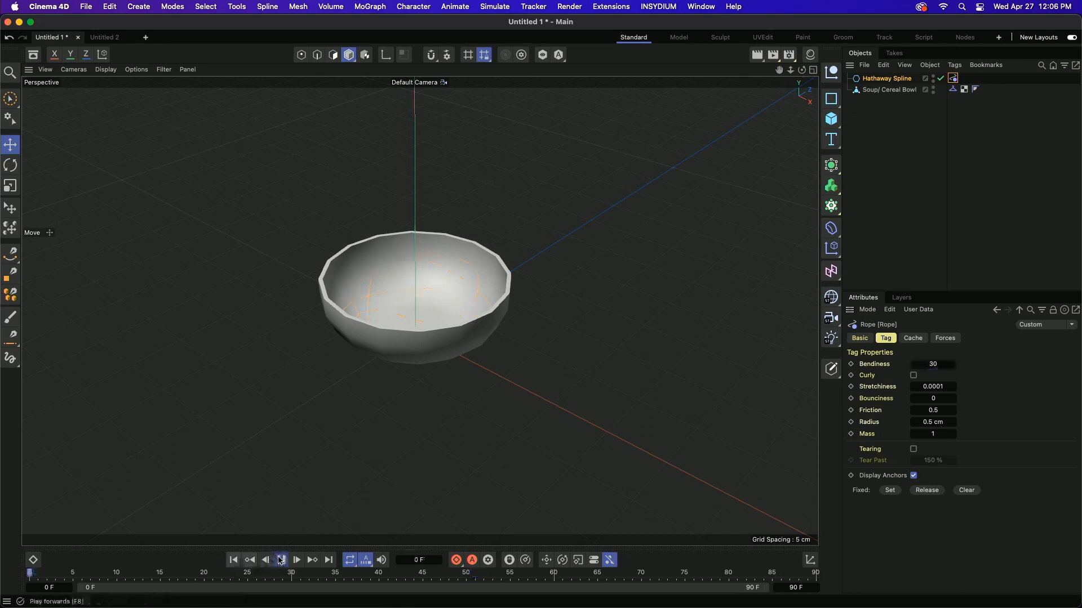
{"action": "left_click", "coordinate": [280, 561]}
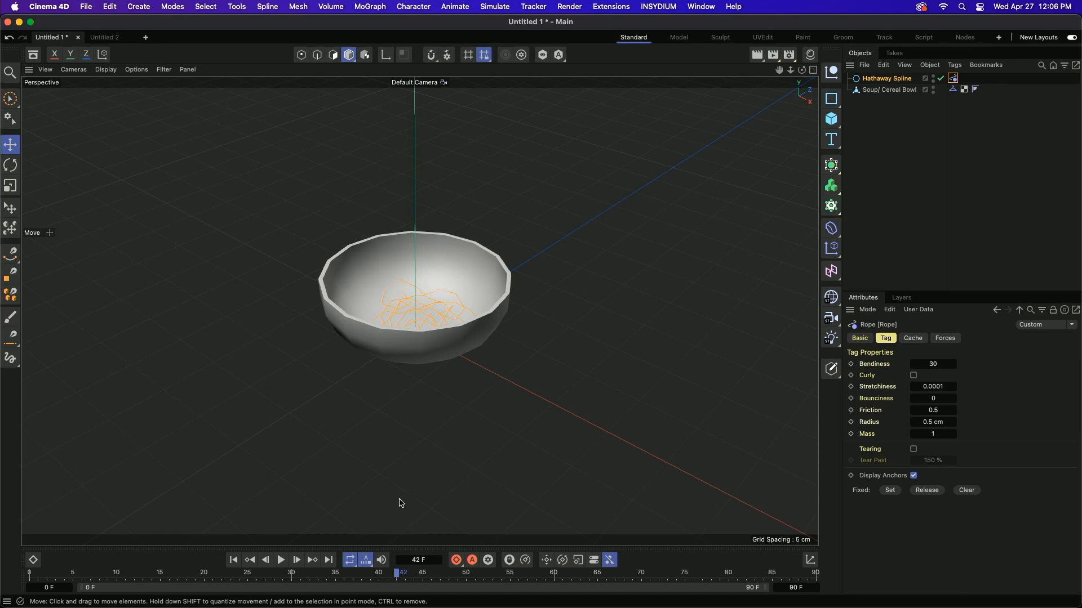
{"action": "left_click", "coordinate": [281, 560]}
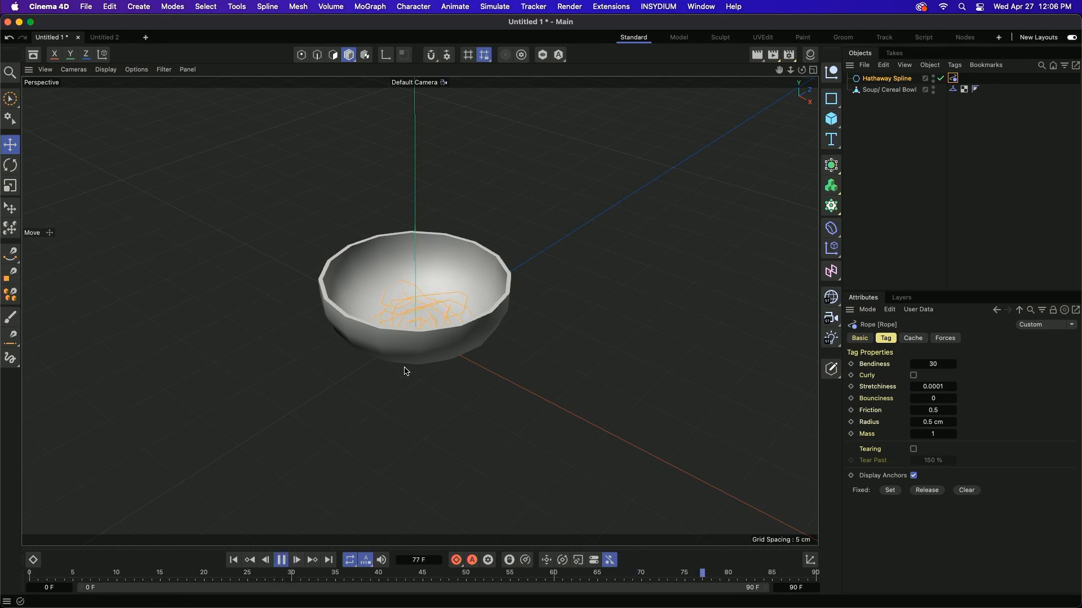
{"action": "scroll", "coordinate": [417, 302], "scroll_direction": "up", "scroll_amount": 6}
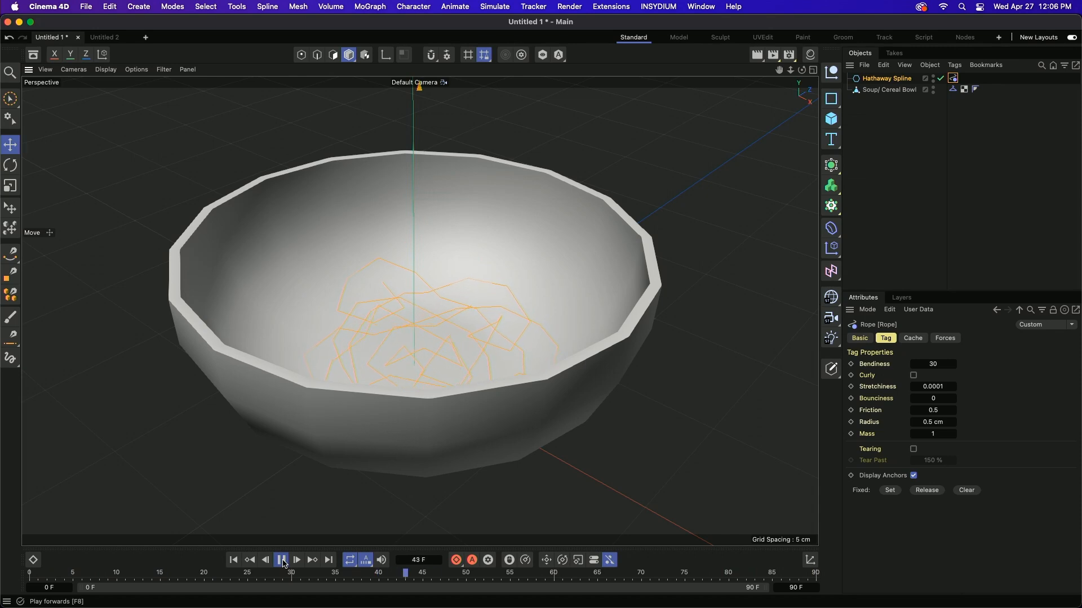
{"action": "left_click", "coordinate": [282, 561]}
Set the Rope tag's Friction to 5 and replay the simulation to inspect the rope up close
{"action": "left_click", "coordinate": [946, 413]}
{"action": "type", "text": "5"}
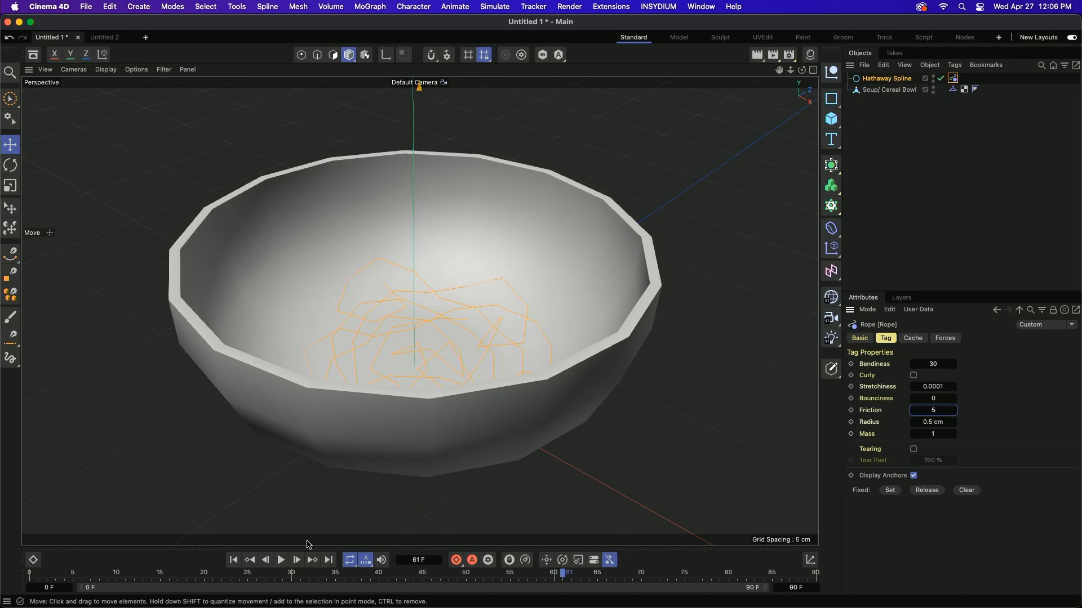
{"action": "left_click", "coordinate": [233, 563]}
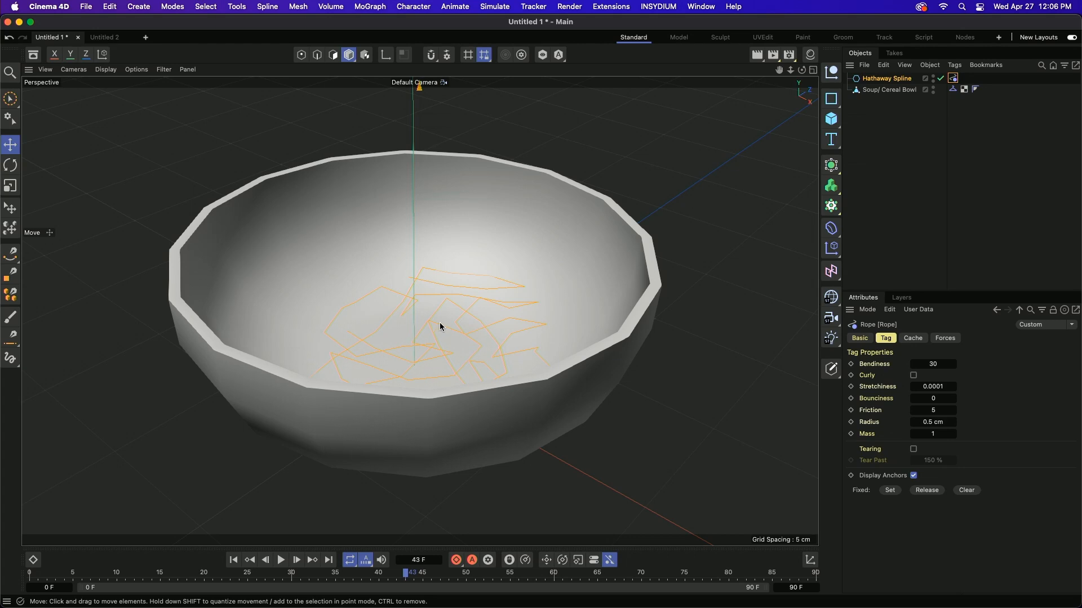
{"action": "scroll", "coordinate": [440, 322], "scroll_direction": "up", "scroll_amount": 10}
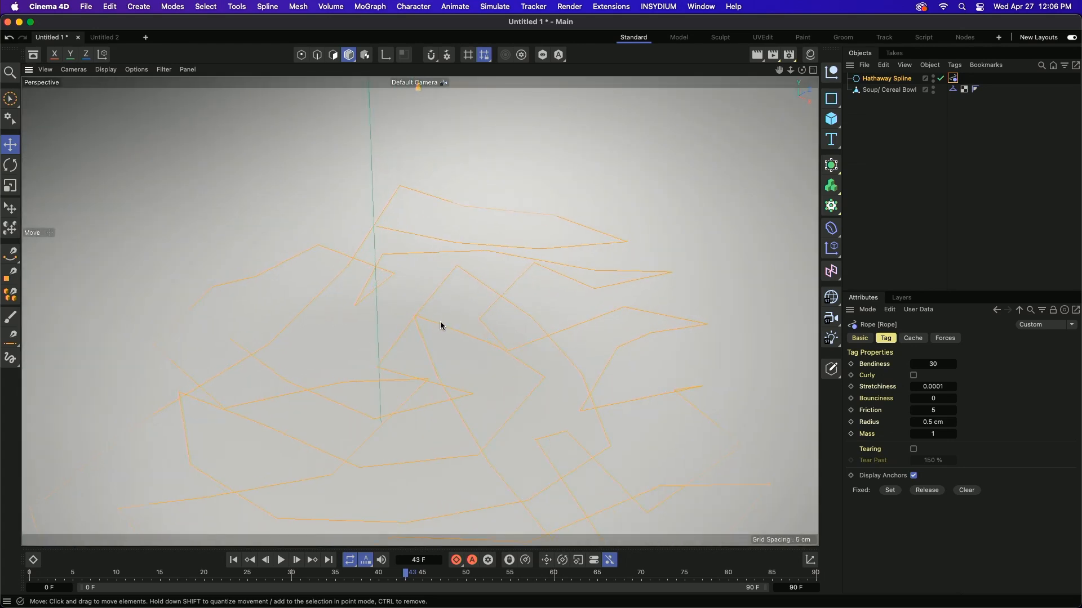
{"action": "scroll", "coordinate": [444, 325], "scroll_direction": "up", "scroll_amount": 2}
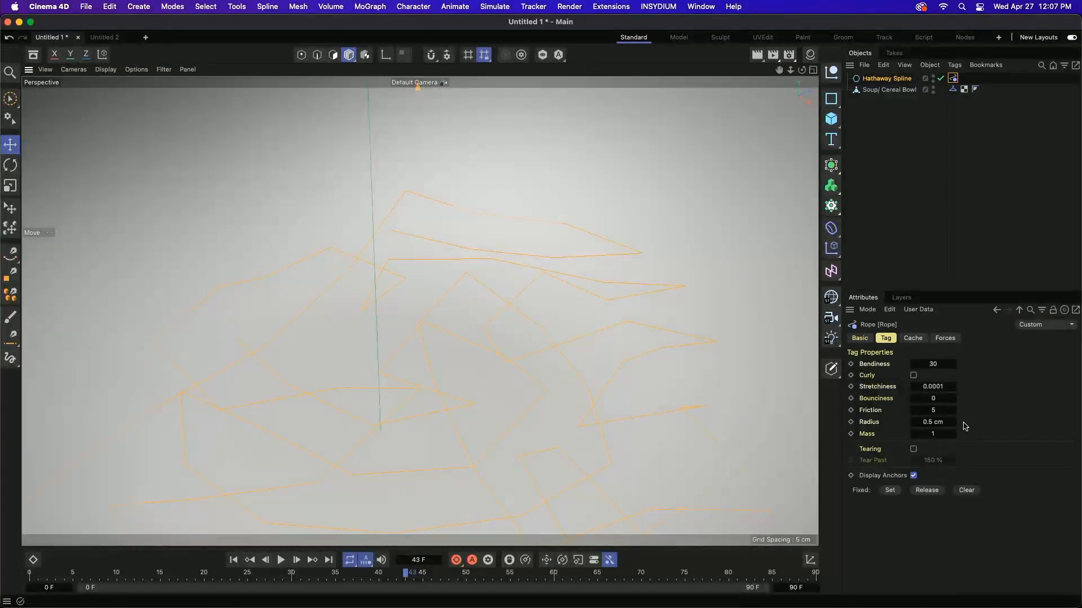
Run the simulation again from the first frame with the whole bowl in view
{"action": "left_click", "coordinate": [233, 559]}
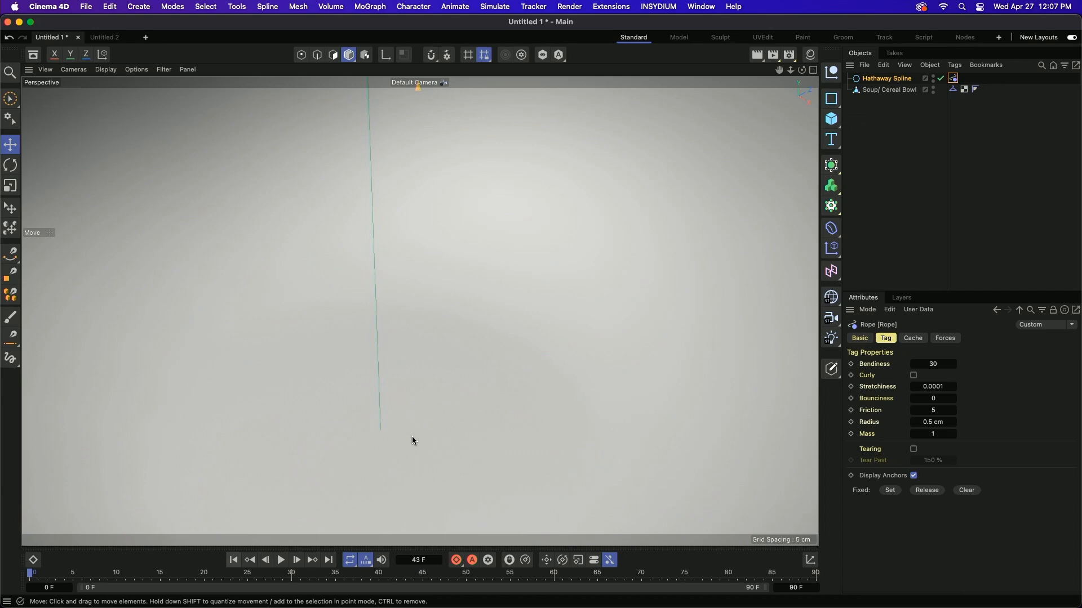
{"action": "scroll", "coordinate": [498, 356], "scroll_direction": "down", "scroll_amount": 5}
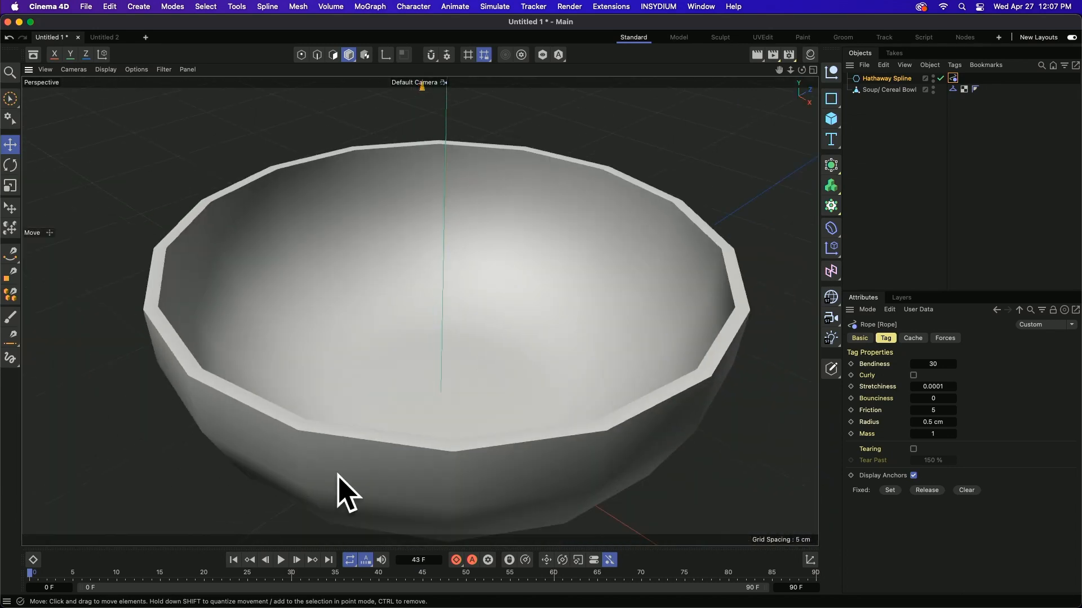
{"action": "left_click", "coordinate": [280, 560]}
{"action": "left_click", "coordinate": [281, 562]}
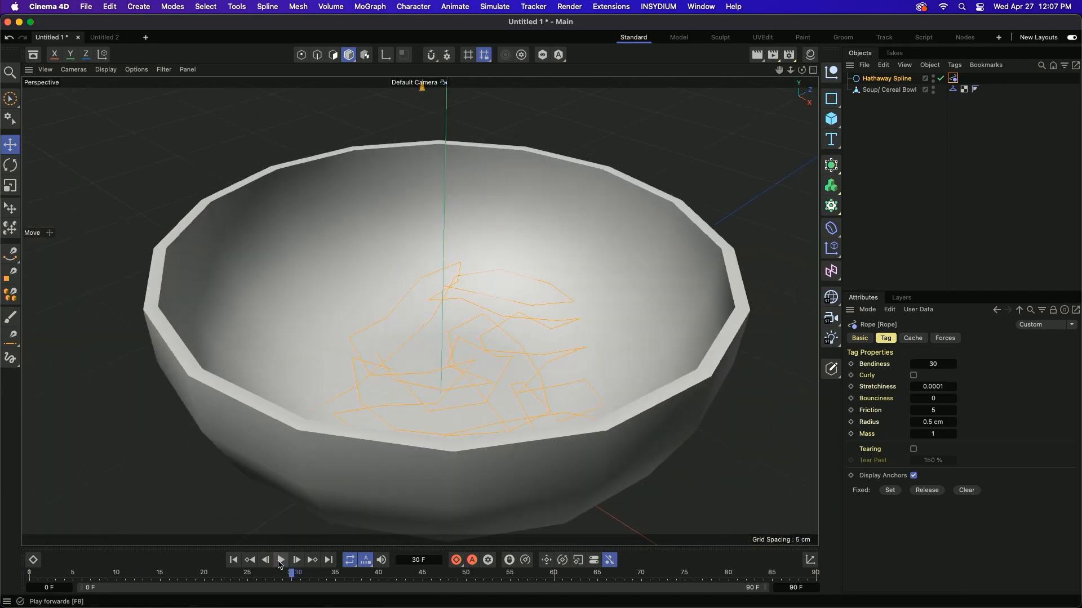
Set the Gravity to -150 cm in the project's simulation settings
{"action": "left_click", "coordinate": [880, 158]}
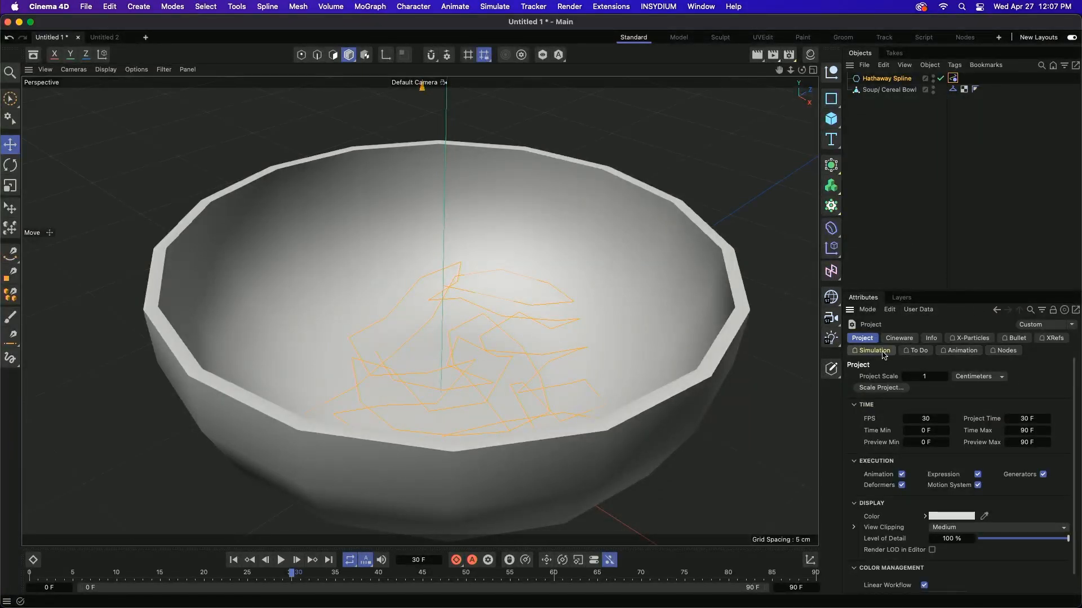
{"action": "left_click", "coordinate": [858, 352]}
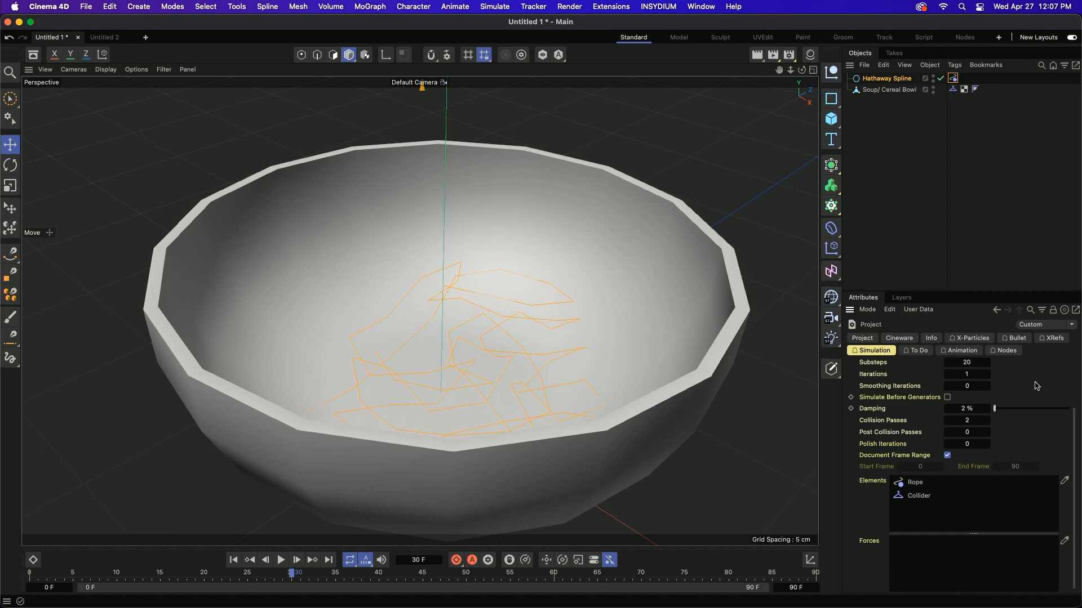
{"action": "scroll", "coordinate": [1037, 386], "scroll_direction": "up", "scroll_amount": 3}
{"action": "scroll", "coordinate": [991, 377], "scroll_direction": "up", "scroll_amount": 1}
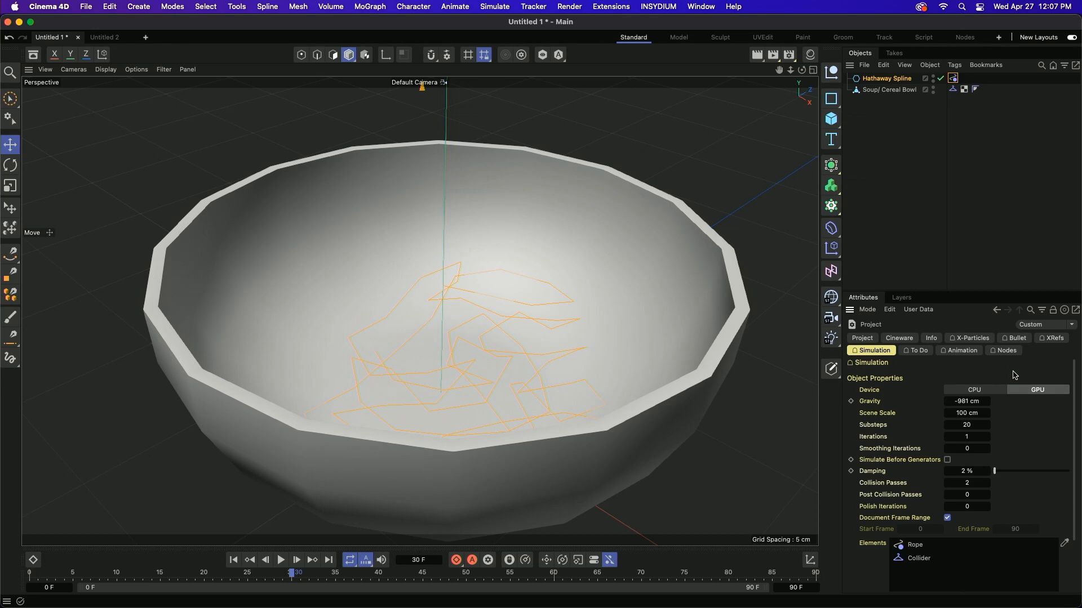
{"action": "left_click", "coordinate": [967, 401]}
{"action": "type", "text": "-150"}
{"action": "key", "text": "Return"}
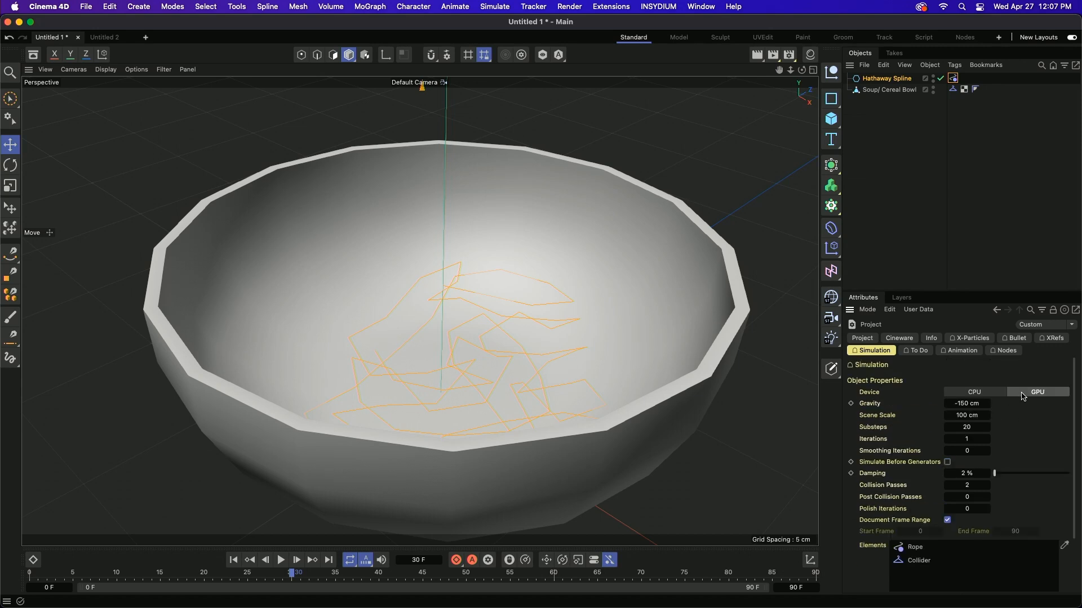
Extend the animation timeline to 300 frames
{"action": "left_click", "coordinate": [794, 587]}
{"action": "type", "text": "300"}
{"action": "key", "text": "Return"}
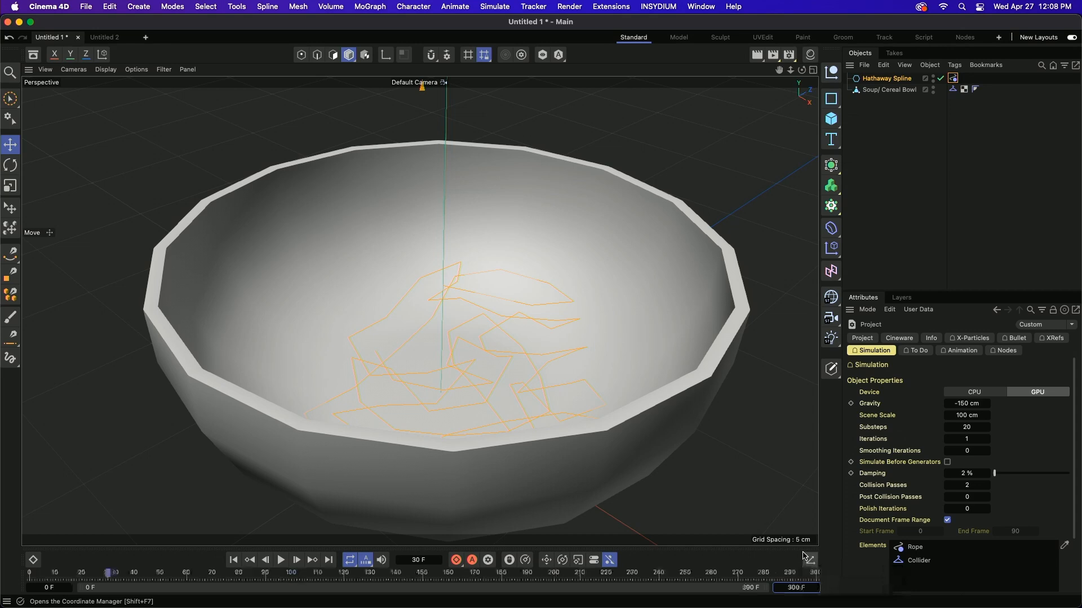
Replay the simulation twice from the first frame to examine how the rope falls under the reduced gravity
{"action": "left_click", "coordinate": [233, 560]}
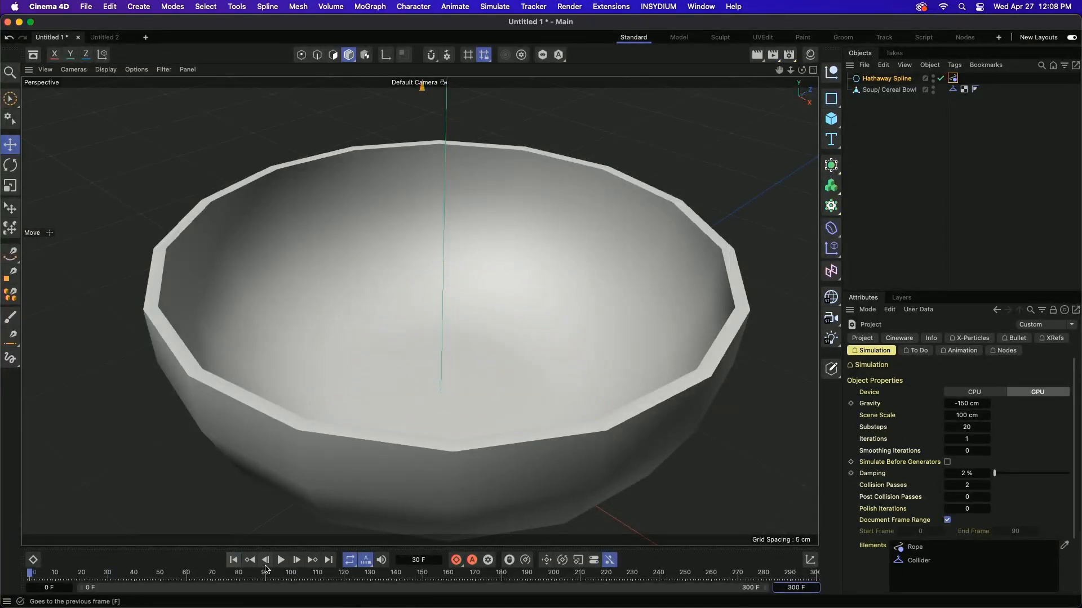
{"action": "left_click", "coordinate": [280, 559]}
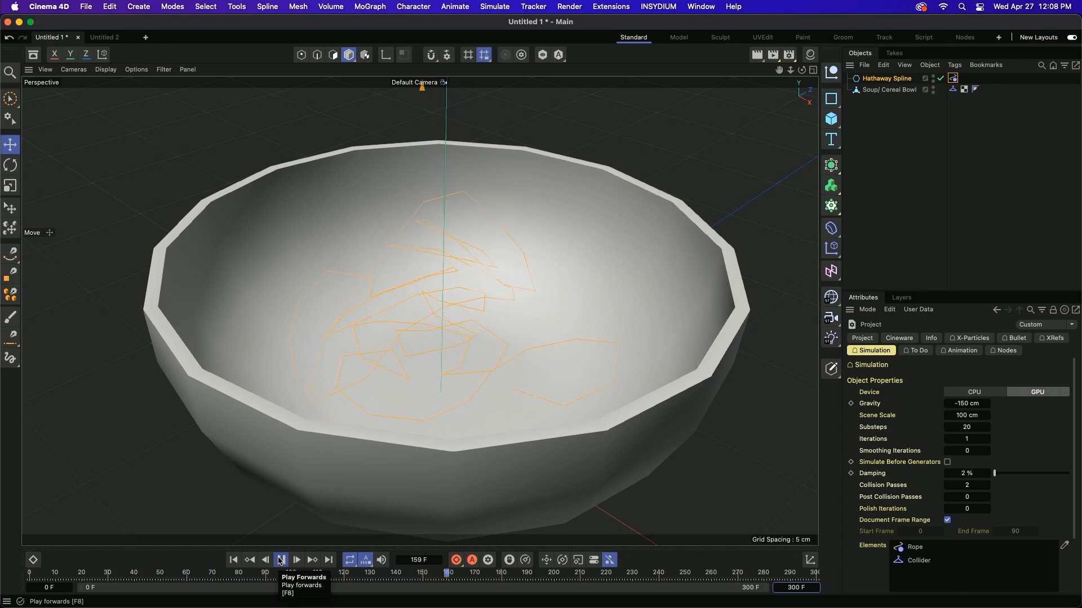
{"action": "left_click", "coordinate": [280, 560]}
{"action": "left_click", "coordinate": [233, 559]}
{"action": "left_click", "coordinate": [281, 559]}
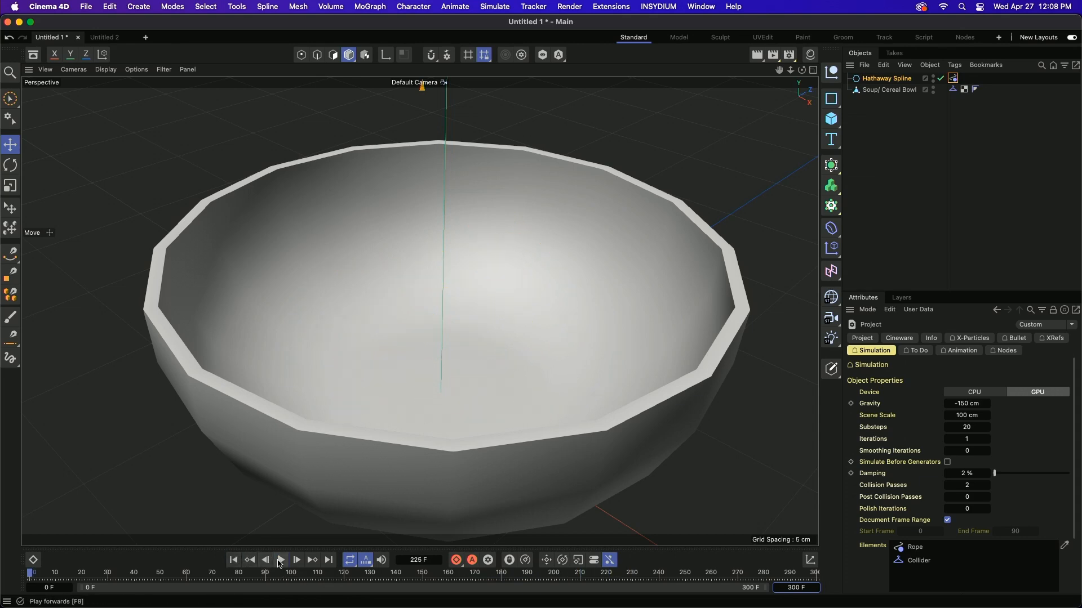
{"action": "left_click", "coordinate": [281, 560]}
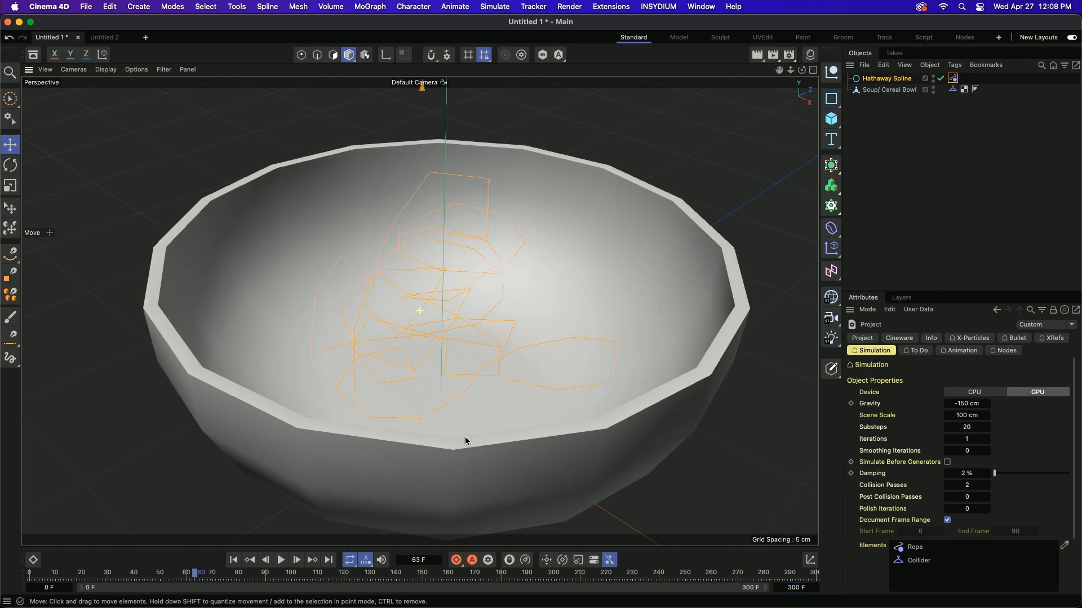
Examine from several angles and distances how the rope stacks up inside the bowl
{"action": "left_click_drag", "start_coordinate": [445, 476], "coordinate": [447, 454], "text": "alt"}
{"action": "right_click_drag", "start_coordinate": [488, 457], "coordinate": [400, 461], "text": "alt"}
{"action": "middle_click_drag", "start_coordinate": [482, 474], "coordinate": [465, 220], "text": "alt"}
{"action": "middle_click_drag", "start_coordinate": [470, 411], "coordinate": [490, 242], "text": "alt"}
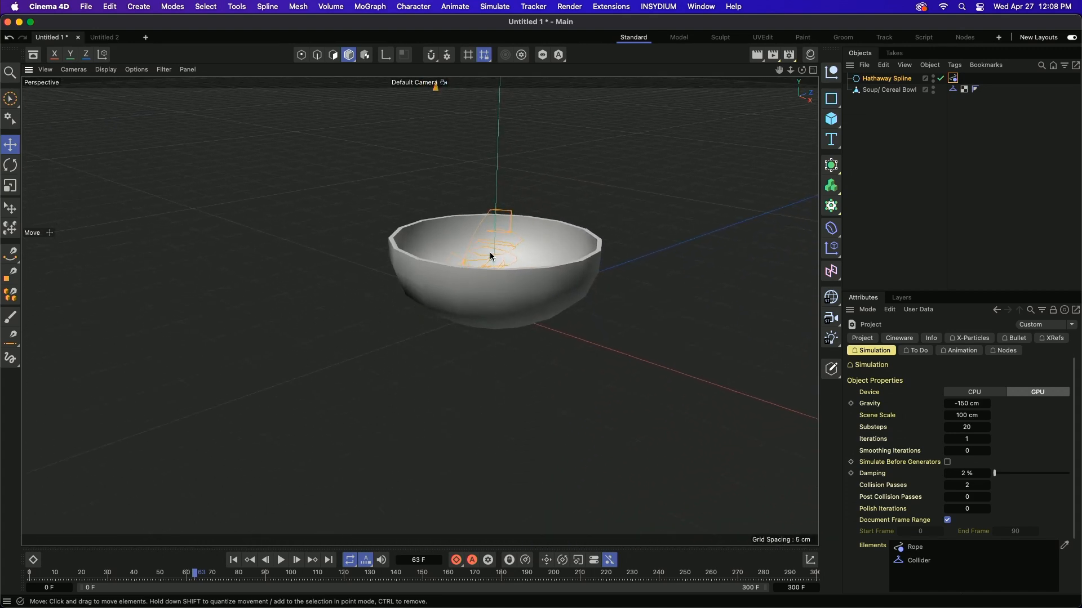
{"action": "left_click_drag", "start_coordinate": [472, 322], "coordinate": [498, 317], "text": "alt"}
{"action": "right_click_drag", "start_coordinate": [489, 258], "coordinate": [545, 256], "text": "alt"}
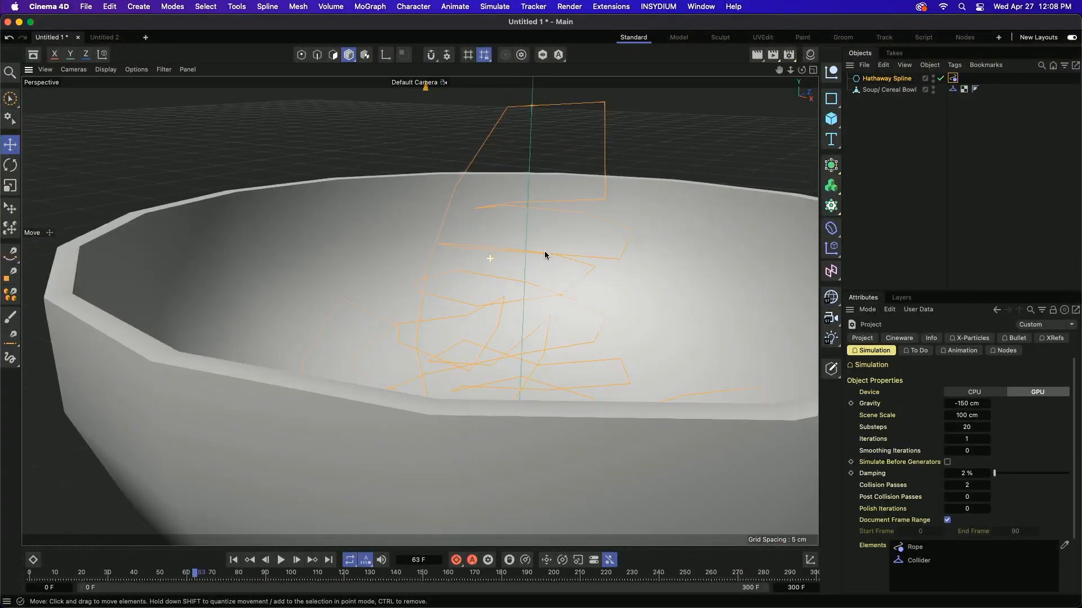
{"action": "key", "text": "super+shift+z"}
{"action": "left_click_drag", "start_coordinate": [502, 245], "coordinate": [496, 325], "text": "alt"}
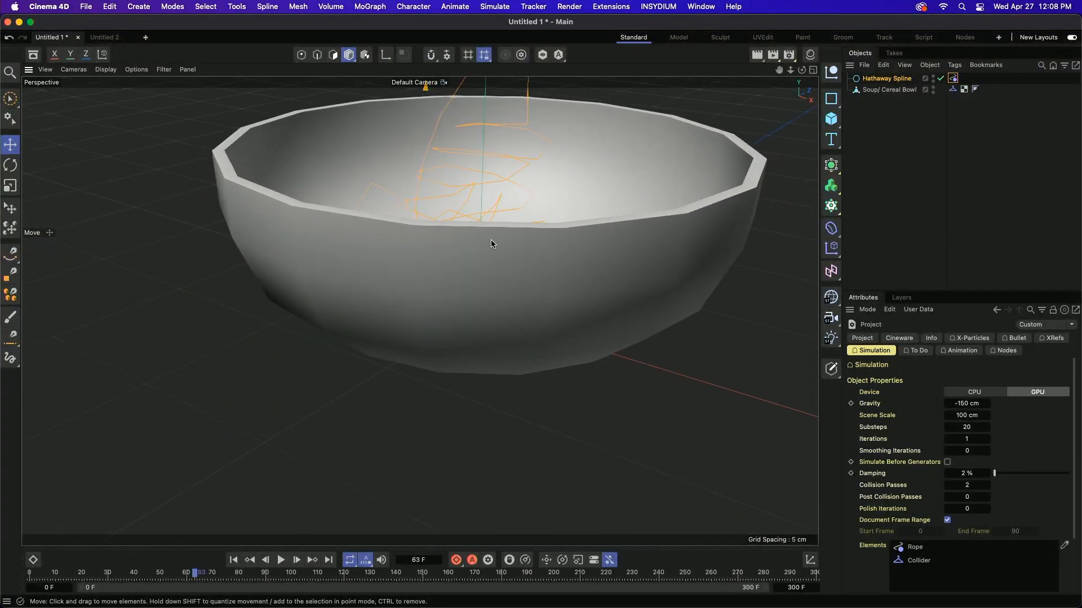
{"action": "left_click_drag", "start_coordinate": [491, 239], "coordinate": [485, 314], "text": "alt"}
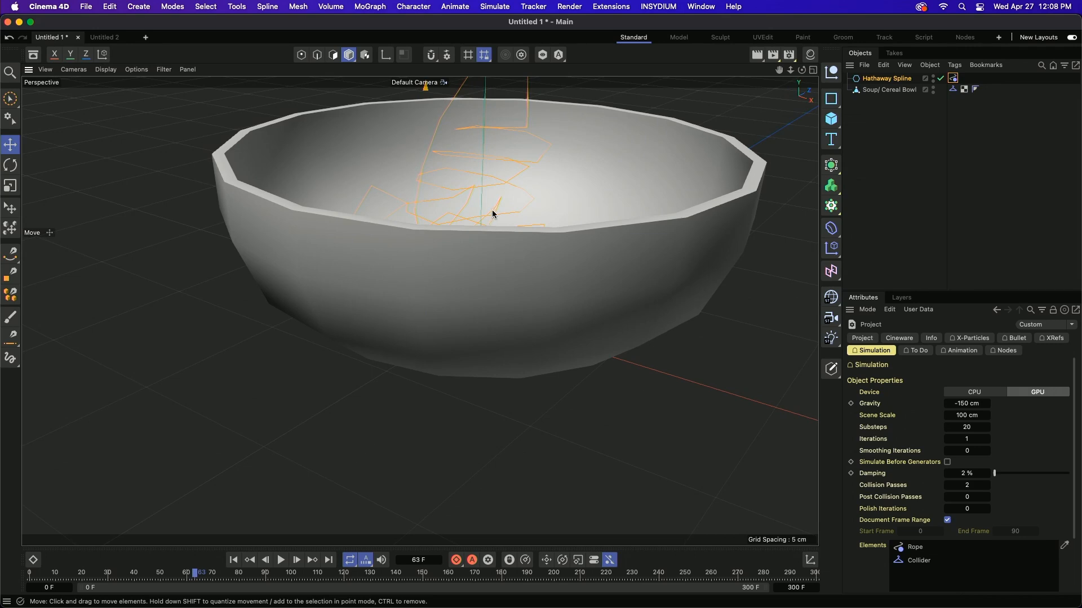
{"action": "key", "text": "h"}
{"action": "scroll", "coordinate": [427, 482], "scroll_direction": "up", "scroll_amount": 8}
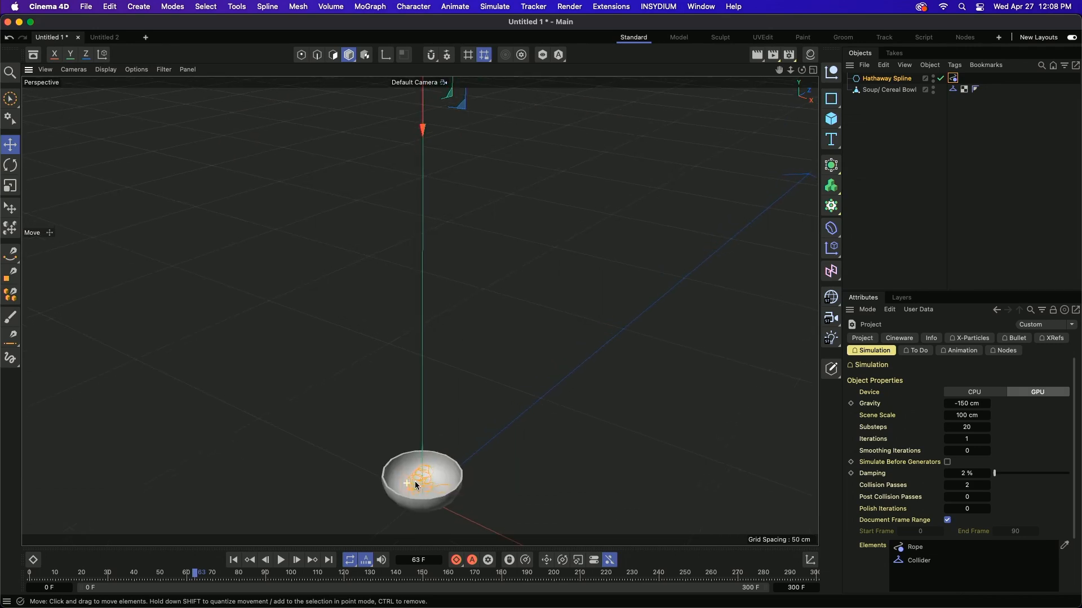
{"action": "middle_click_drag", "start_coordinate": [507, 383], "coordinate": [518, 214], "text": "alt"}
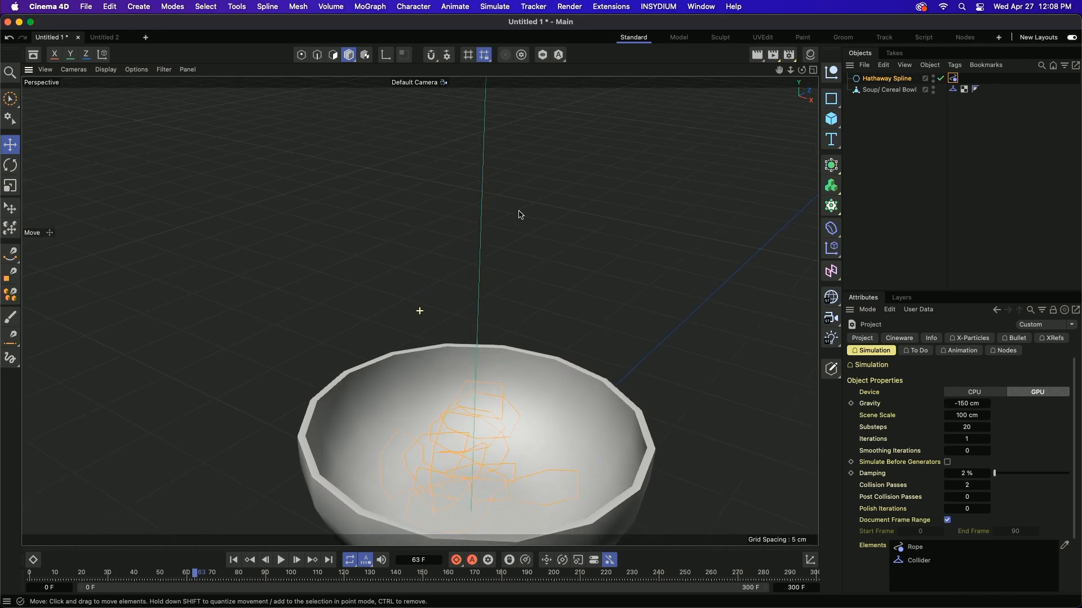
{"action": "middle_click_drag", "start_coordinate": [481, 475], "coordinate": [429, 262], "text": "alt"}
{"action": "middle_click_drag", "start_coordinate": [464, 407], "coordinate": [350, 214], "text": "alt"}
{"action": "scroll", "coordinate": [458, 441], "scroll_direction": "down", "scroll_amount": 3}
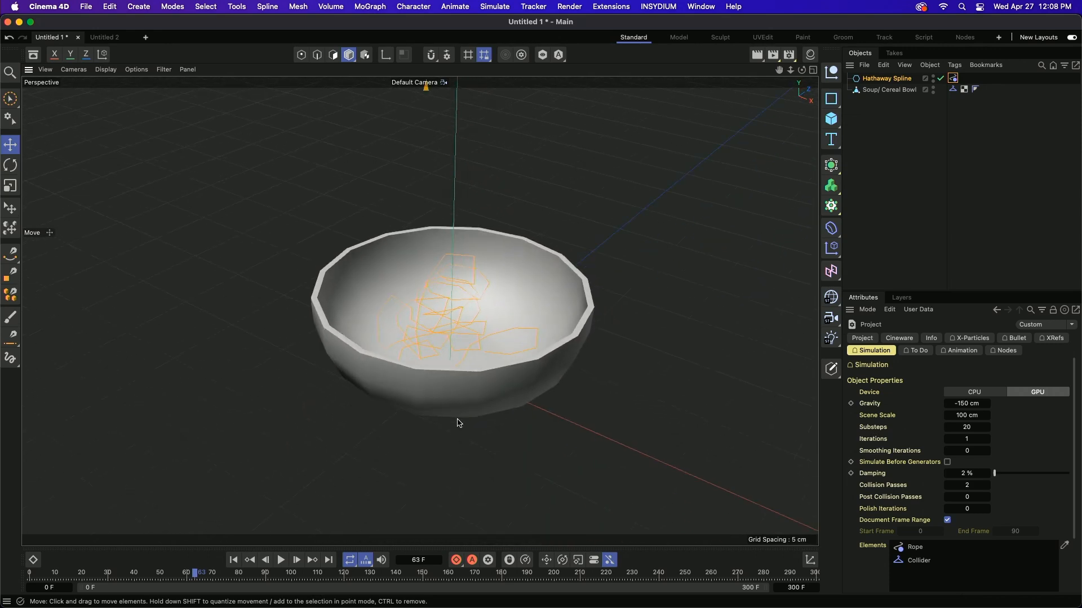
{"action": "right_click_drag", "start_coordinate": [439, 343], "coordinate": [456, 336], "text": "alt"}
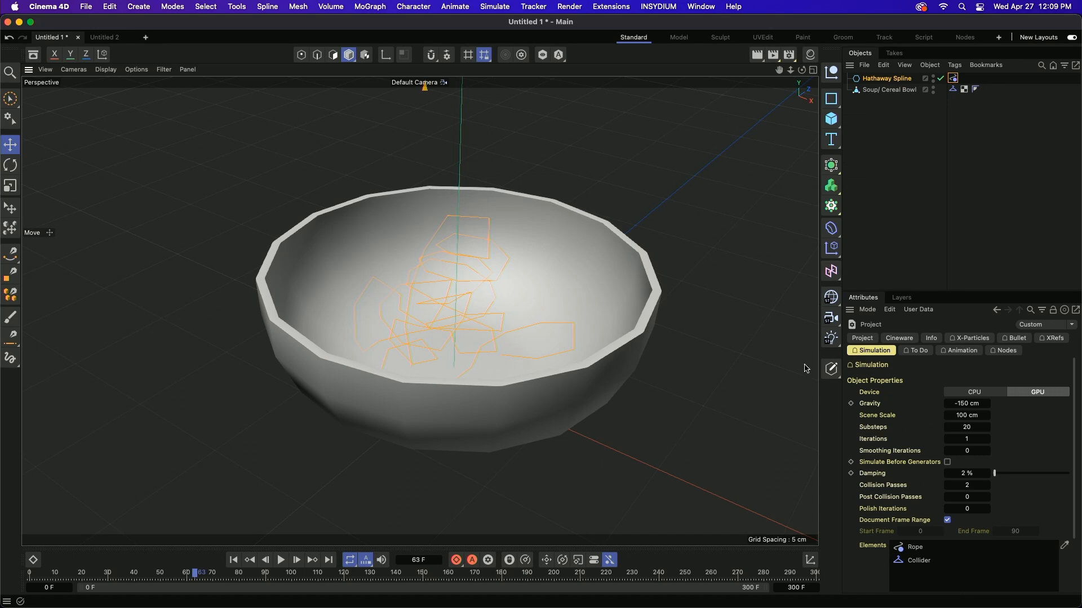
Play the simulation once more to check the rope's movement, and return to the first frame
{"action": "left_click", "coordinate": [234, 560]}
{"action": "left_click", "coordinate": [280, 561]}
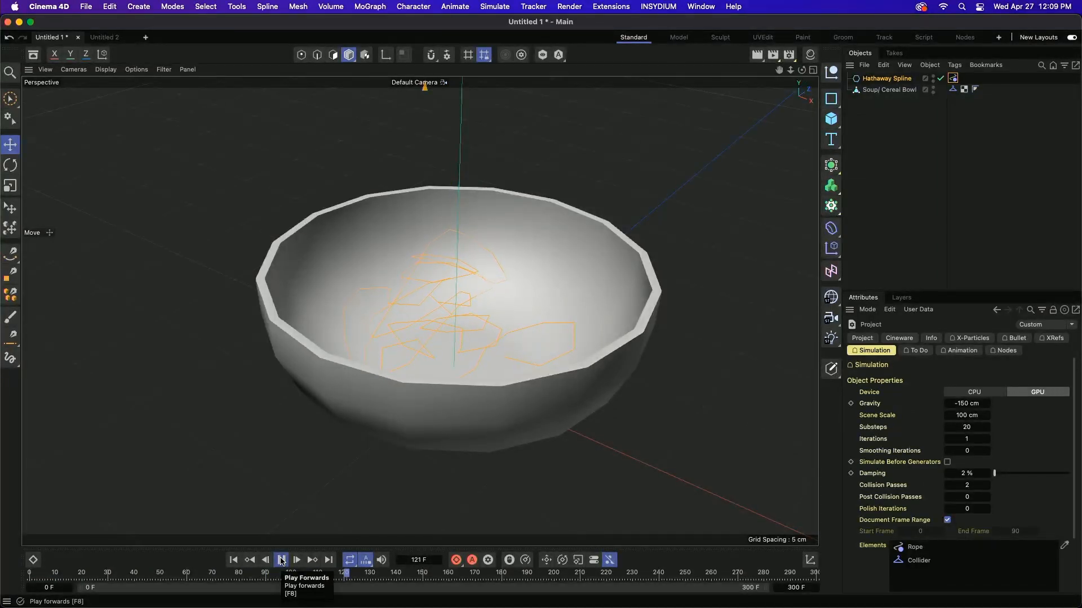
{"action": "left_click", "coordinate": [280, 561]}
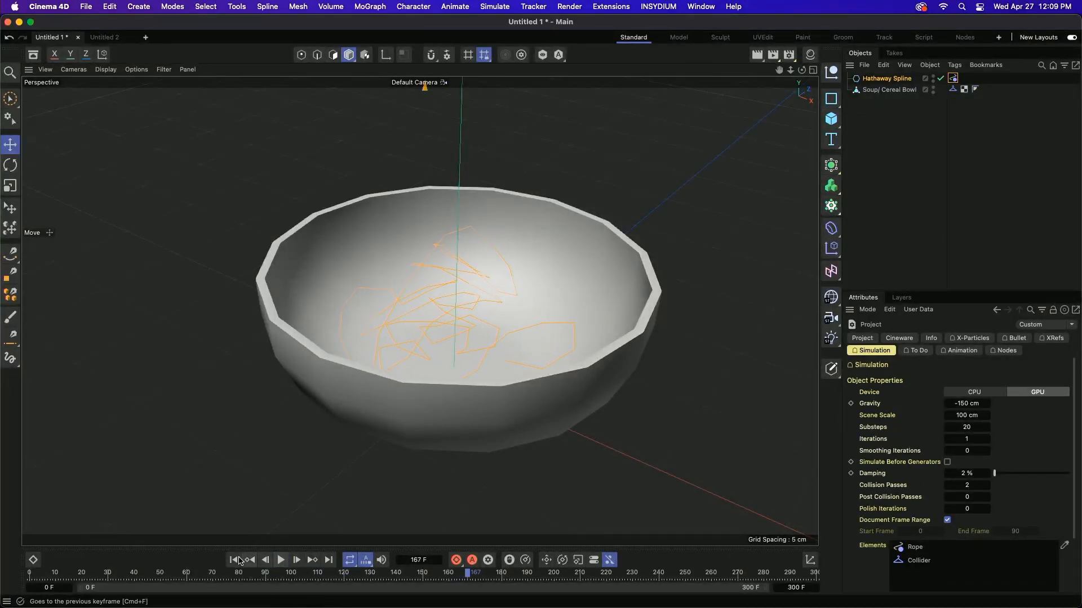
{"action": "left_click", "coordinate": [233, 560]}
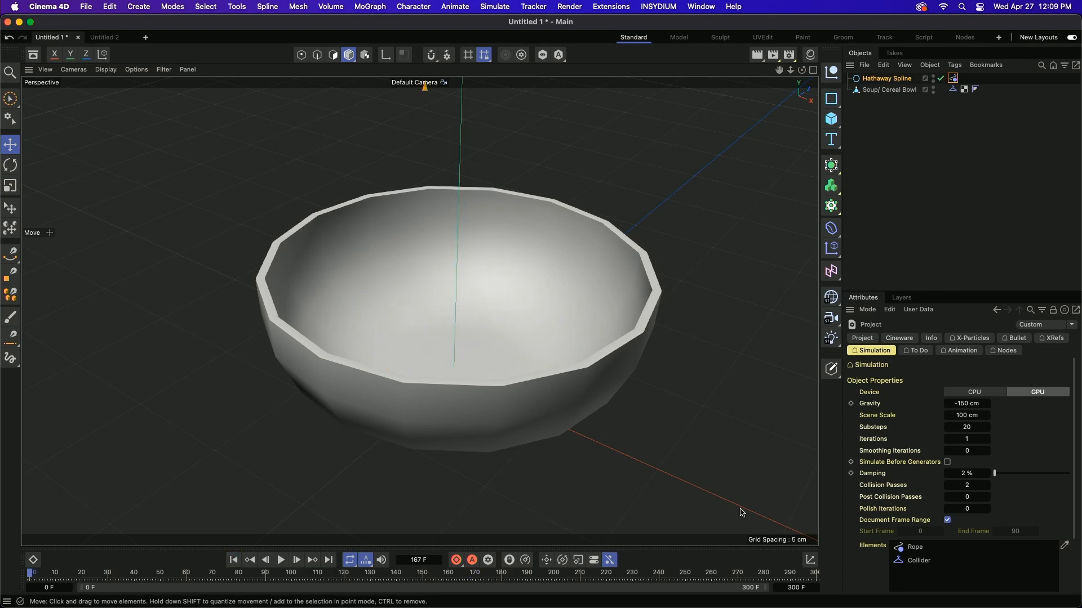
Set the project simulation's Smoothing Iterations to 1 and Damping to 10%, and play the simulation to check the fall
{"action": "left_click", "coordinate": [987, 451]}
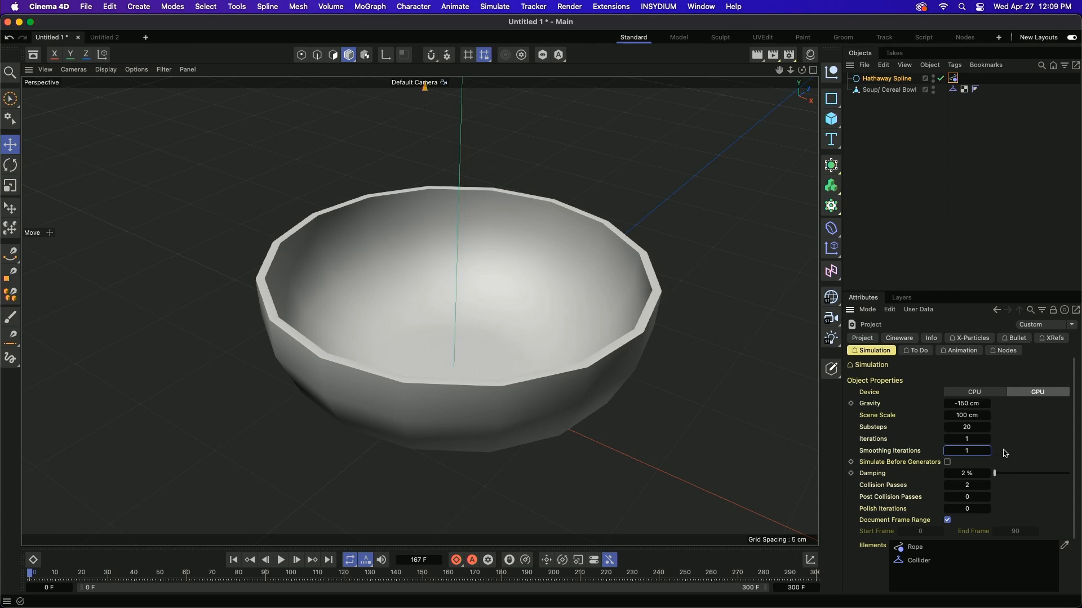
{"action": "key", "text": "Tab"}
{"action": "type", "text": "10"}
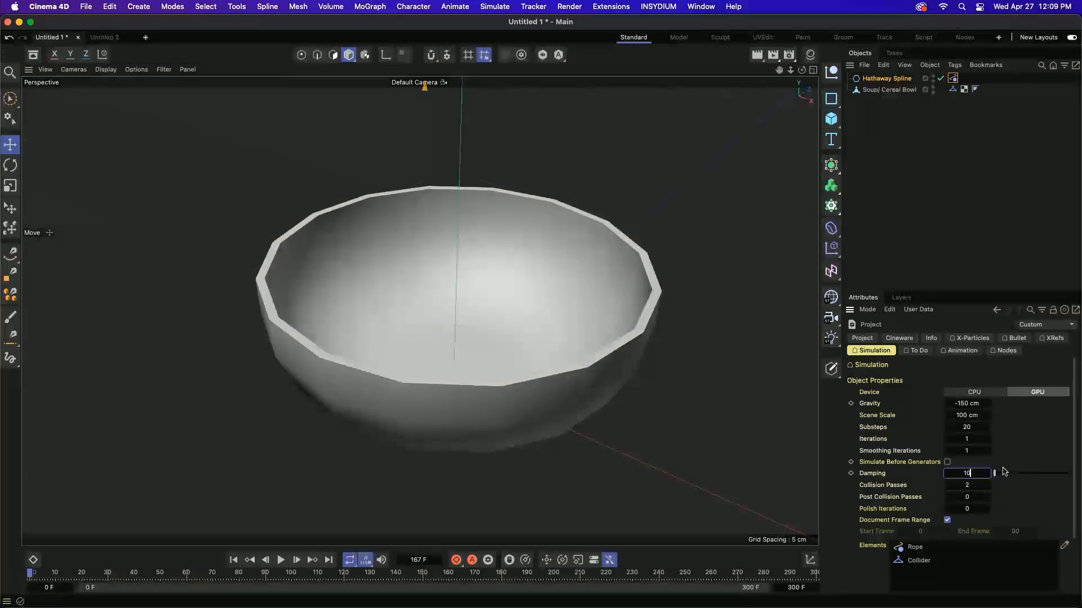
{"action": "key", "text": "Return"}
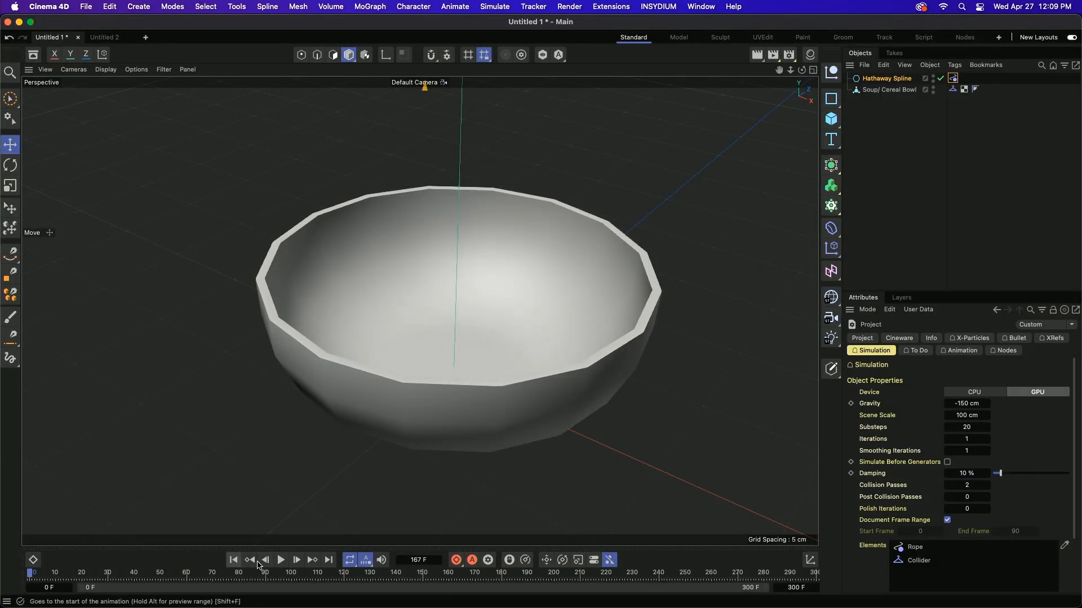
{"action": "left_click", "coordinate": [280, 559]}
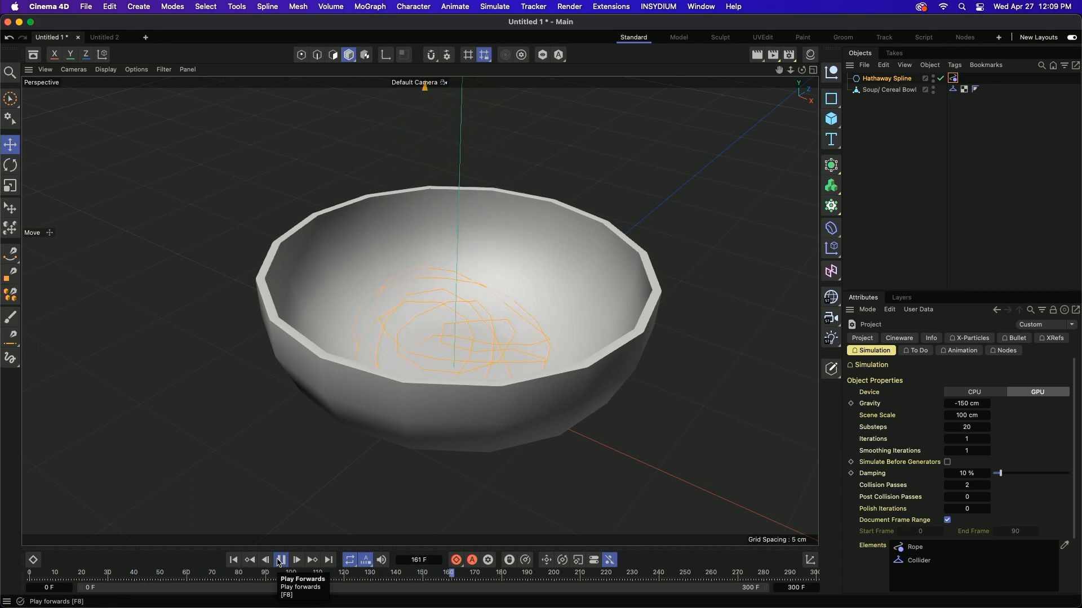
{"action": "left_click", "coordinate": [282, 560]}
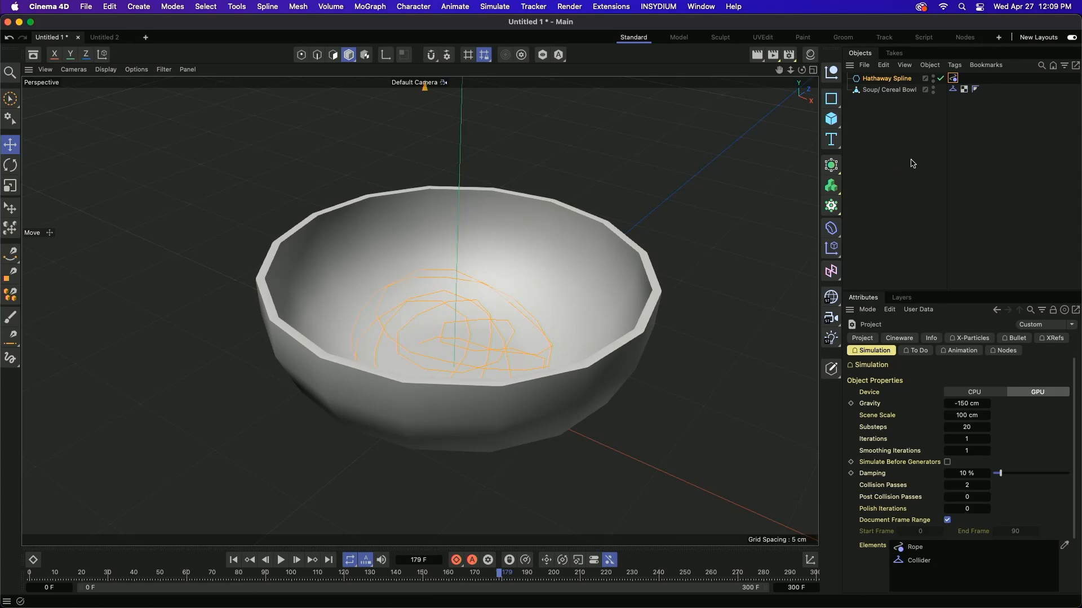
Add a Sweep generator and a Circle spline, and nest the circle above the Hathaway Spline inside the Sweep
{"action": "left_click", "coordinate": [832, 168]}
{"action": "left_click", "coordinate": [971, 228]}
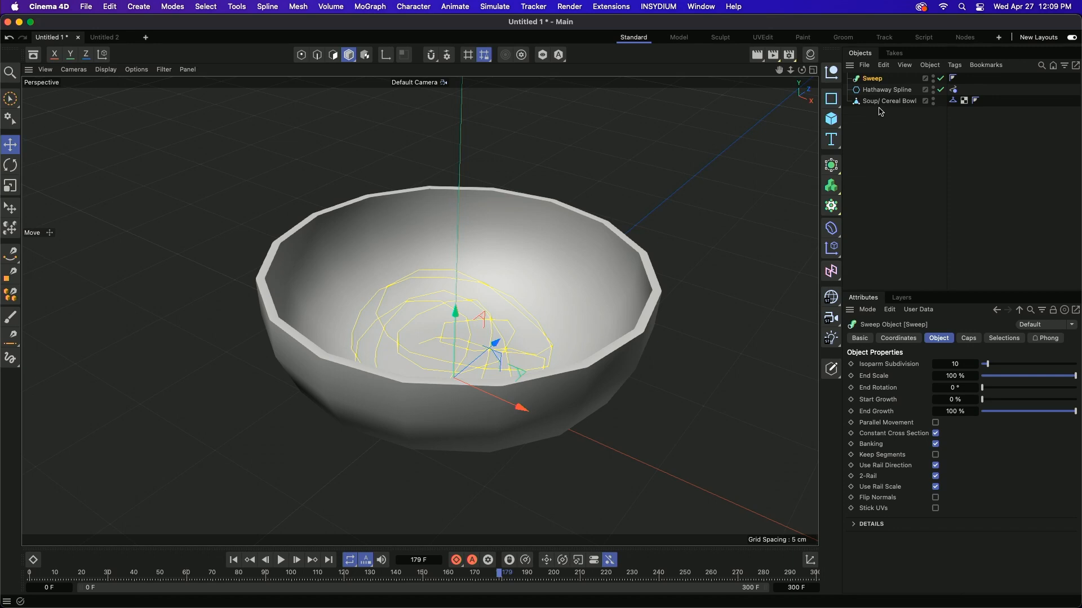
{"action": "left_click", "coordinate": [831, 165]}
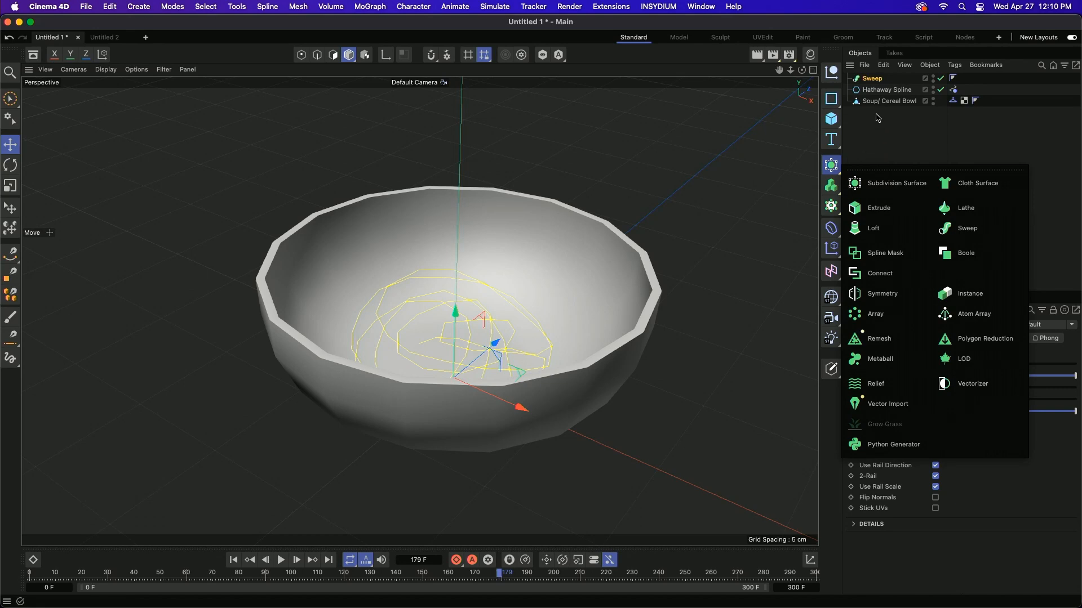
{"action": "left_click", "coordinate": [831, 99]}
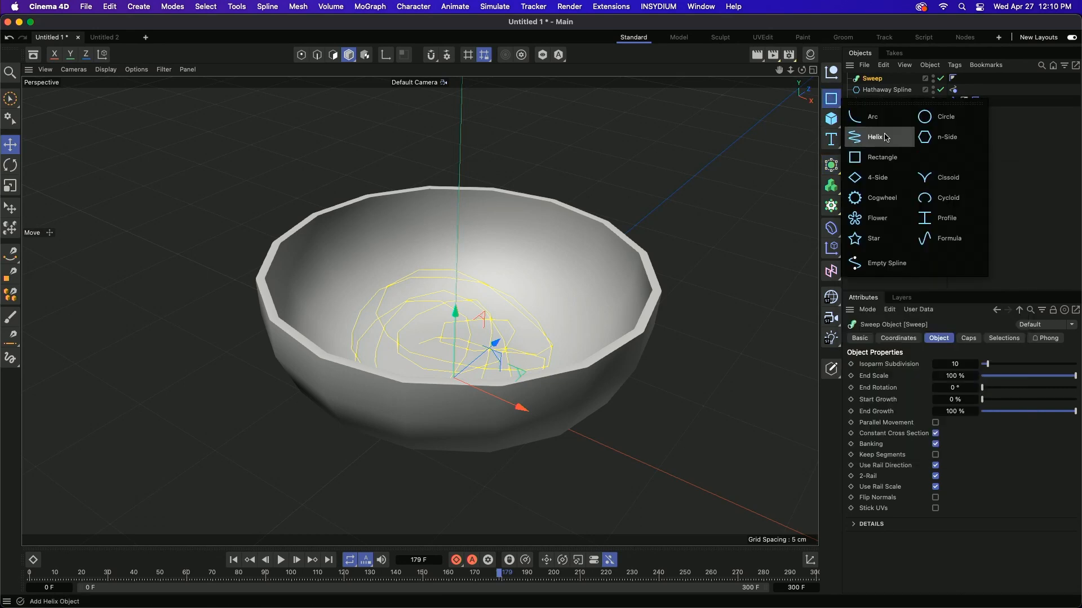
{"action": "left_click", "coordinate": [934, 117]}
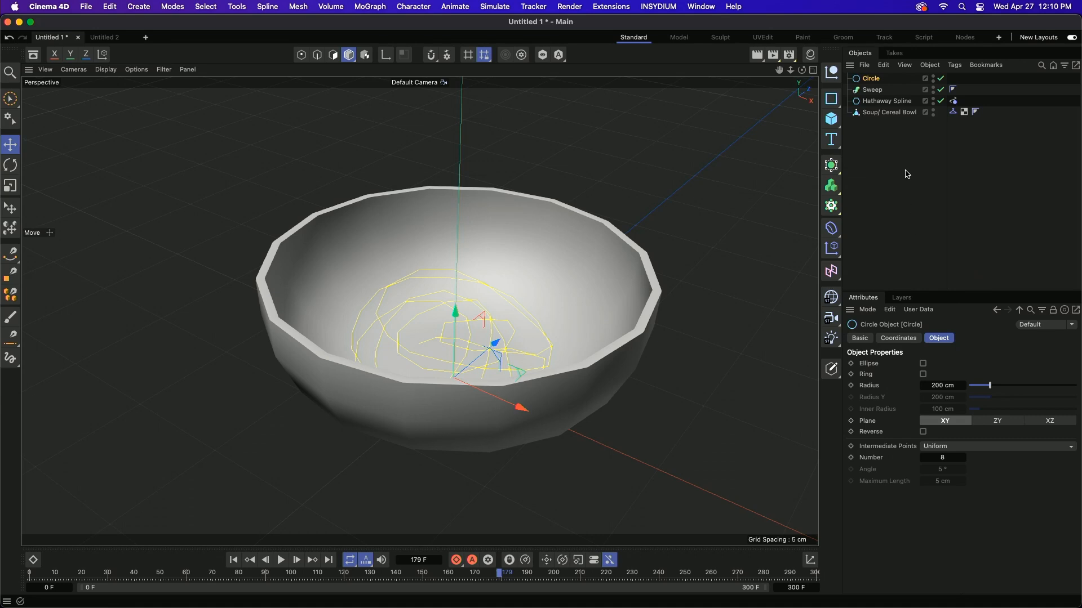
{"action": "left_click_drag", "start_coordinate": [884, 102], "coordinate": [875, 94]}
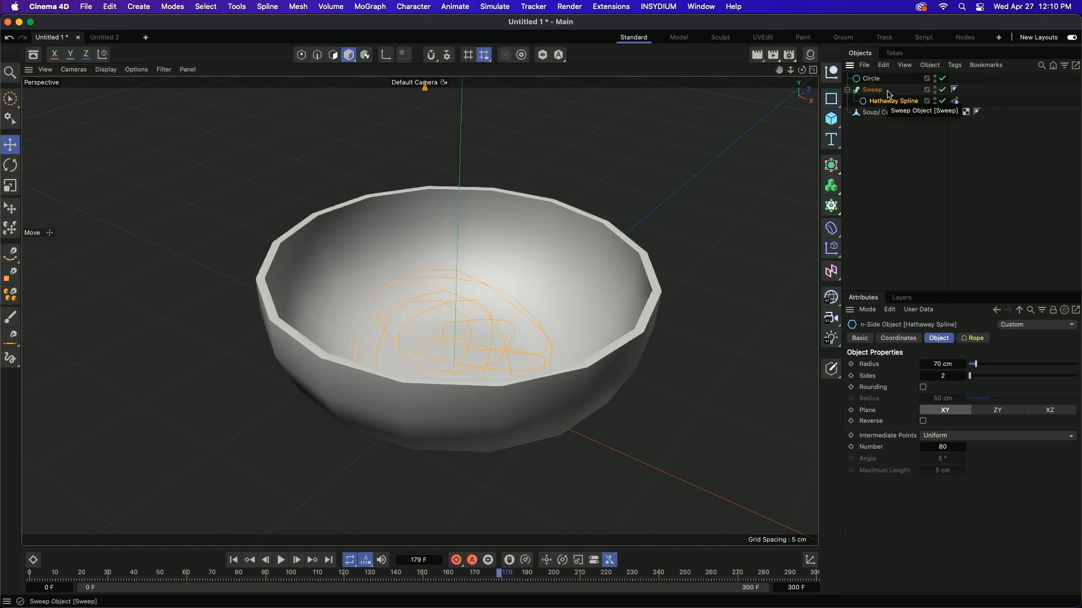
{"action": "left_click", "coordinate": [895, 79]}
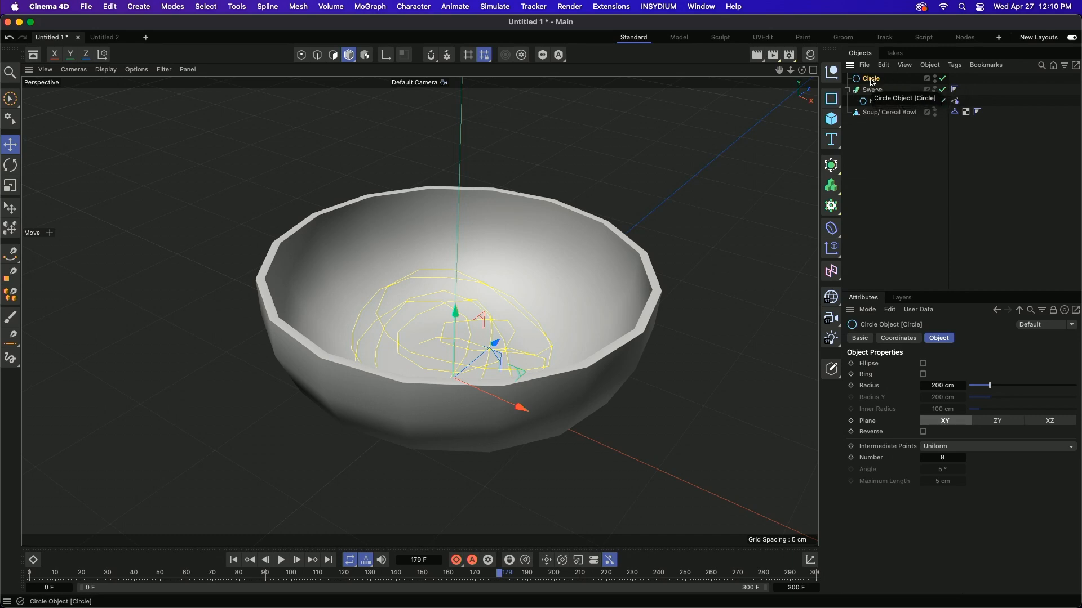
{"action": "left_click_drag", "start_coordinate": [872, 80], "coordinate": [876, 95]}
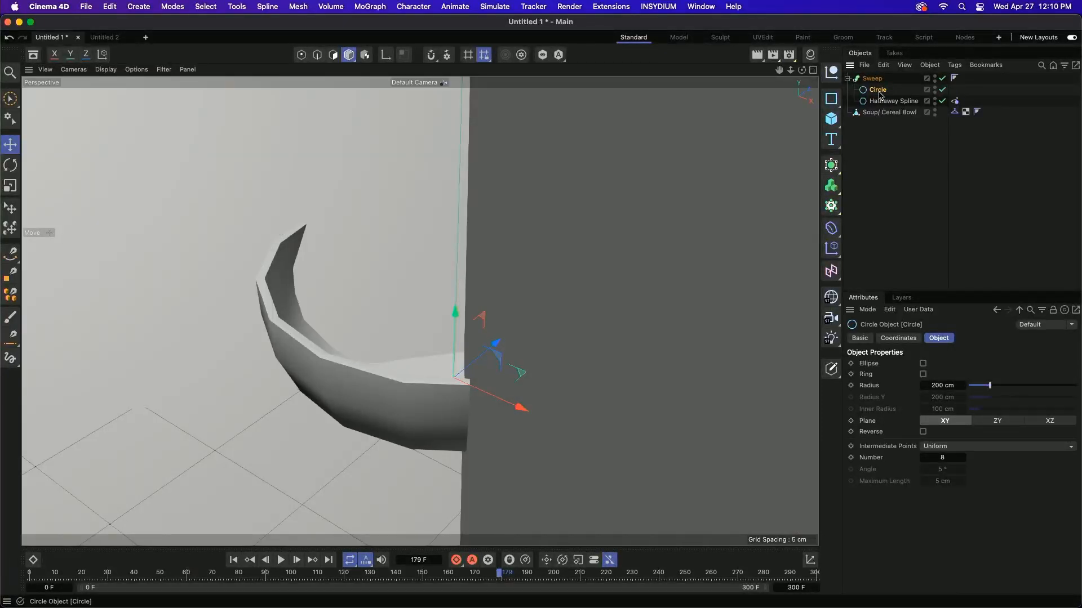
{"action": "double_click", "coordinate": [942, 386]}
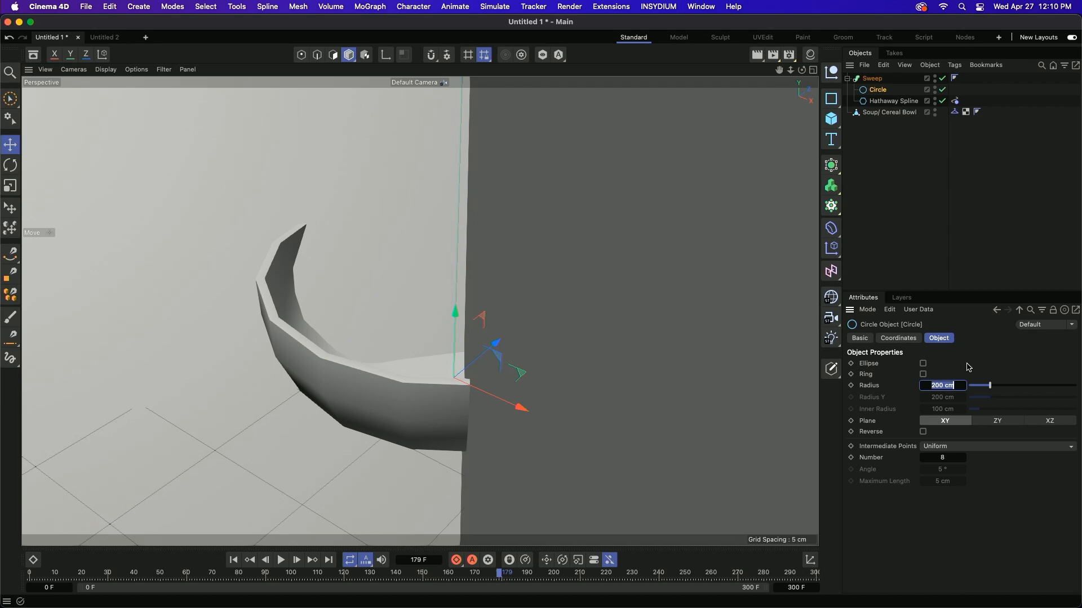
{"action": "type", "text": "0.5"}
{"action": "key", "text": "Return"}
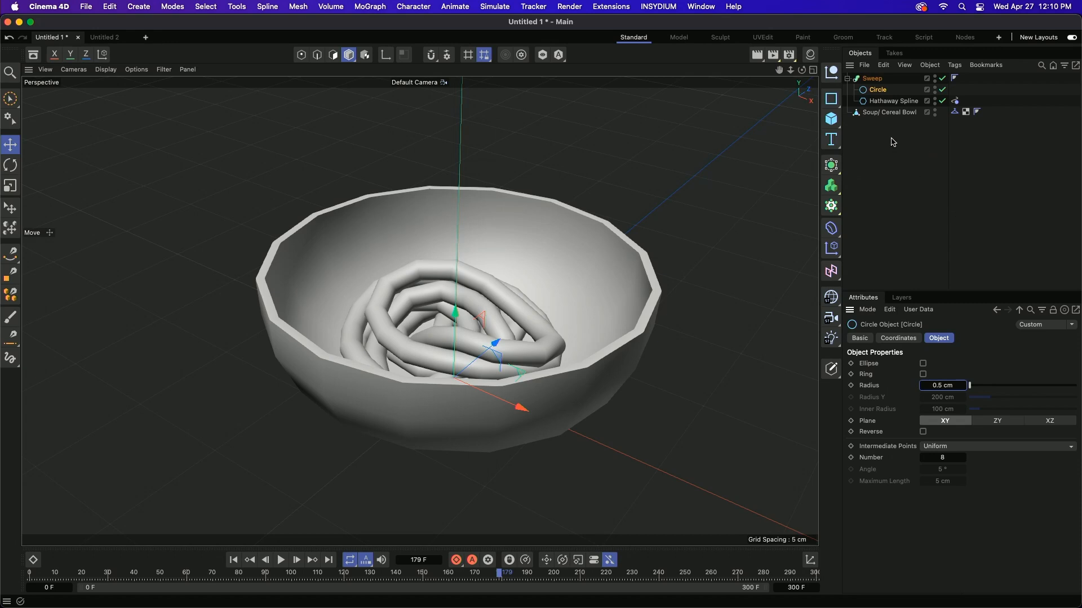
Set the Rope tag's radius to 0.2 cm and replay the simulation from the first frame to examine the coiled noodle
{"action": "left_click", "coordinate": [955, 102]}
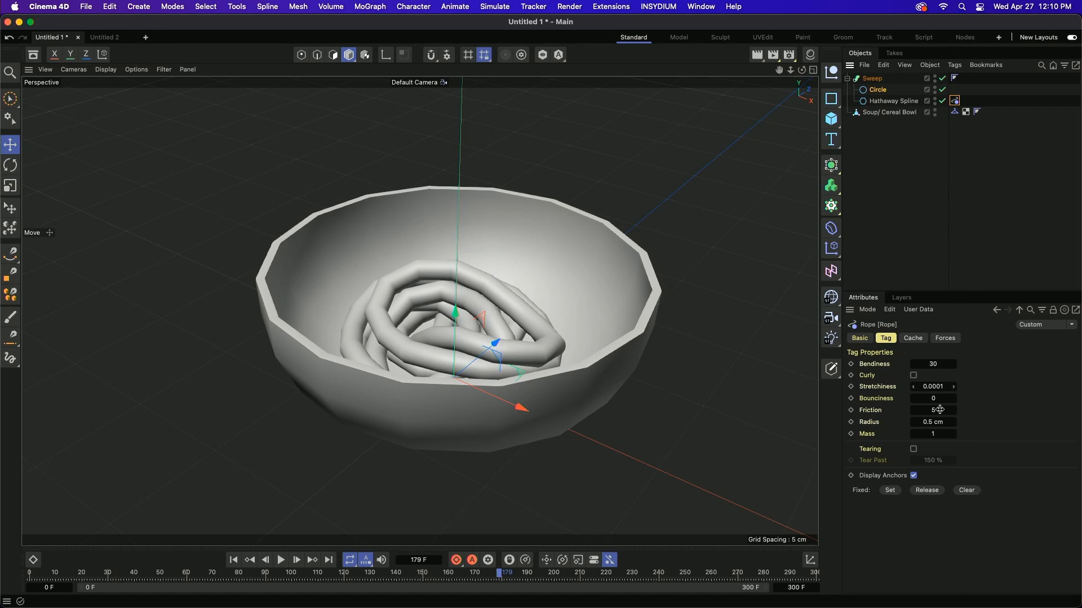
{"action": "left_click", "coordinate": [955, 423]}
{"action": "key", "text": "BackSpace"}
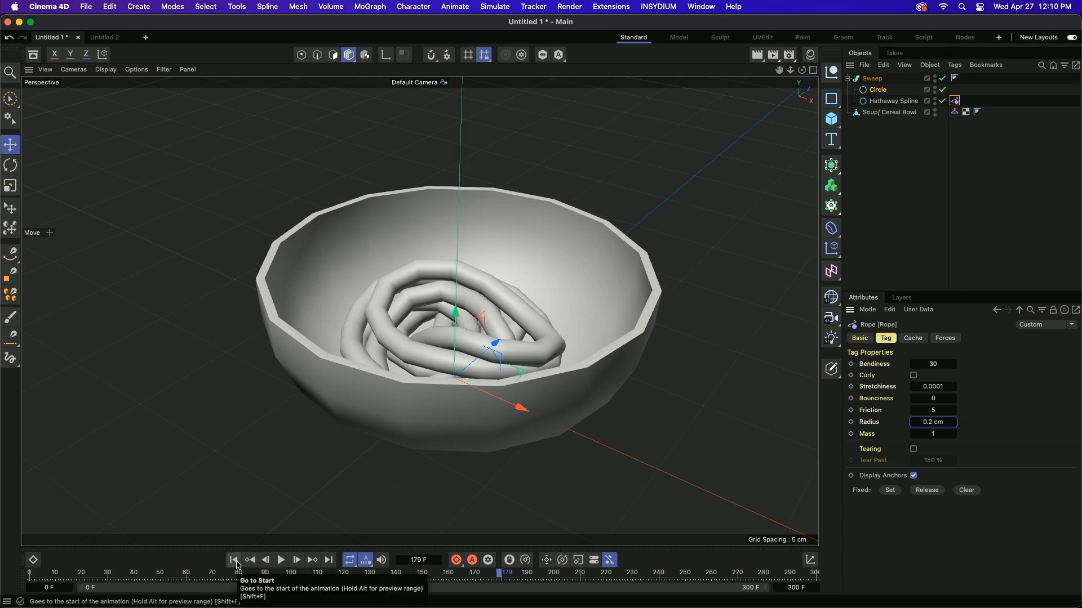
{"action": "left_click", "coordinate": [237, 565]}
{"action": "left_click", "coordinate": [281, 561]}
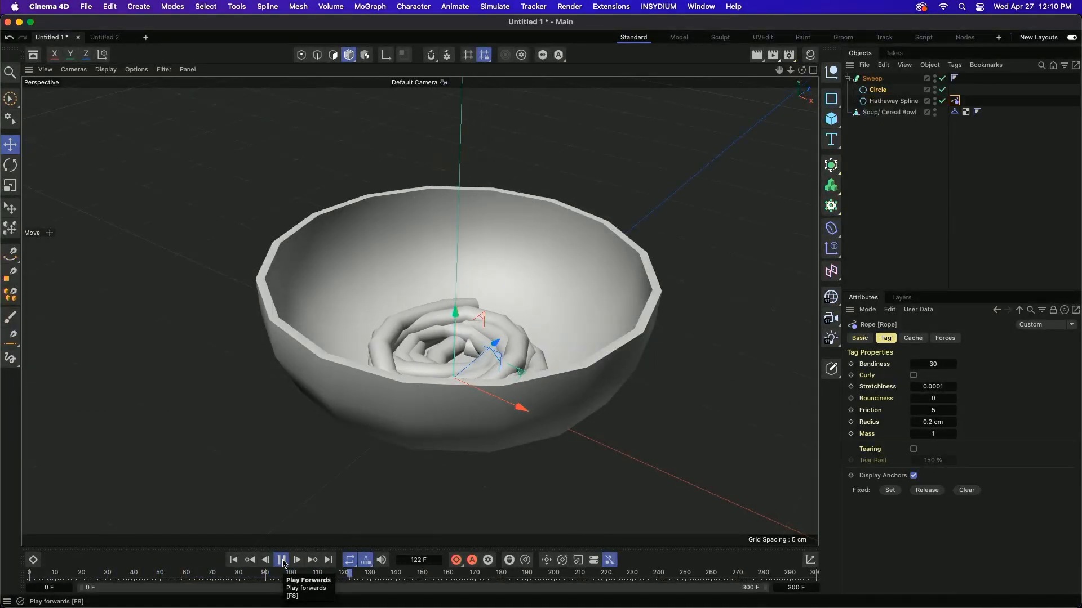
{"action": "left_click", "coordinate": [282, 561]}
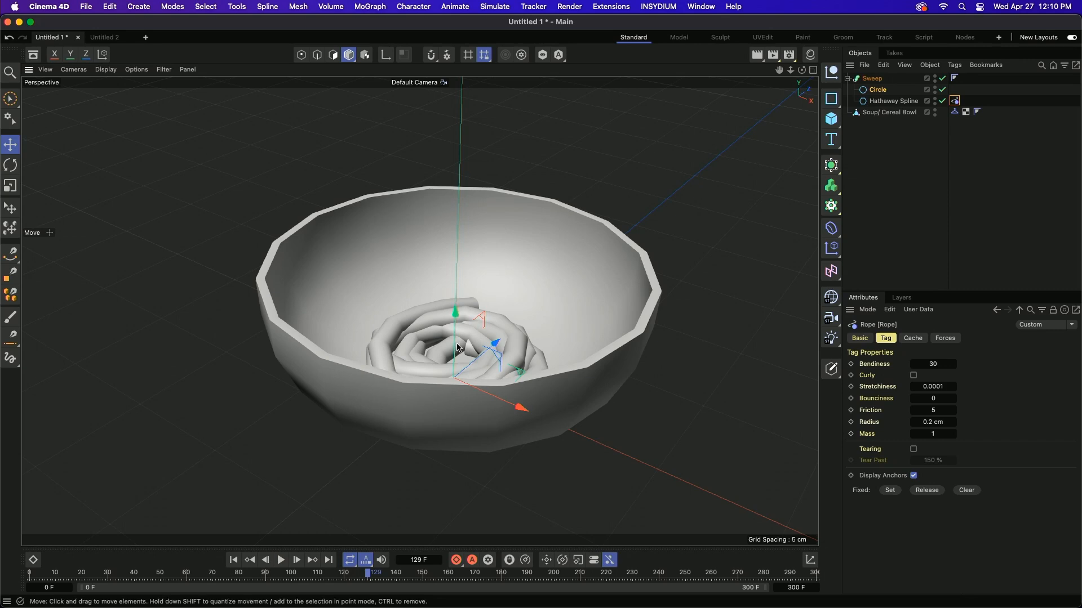
{"action": "scroll", "coordinate": [477, 345], "scroll_direction": "up", "scroll_amount": 5}
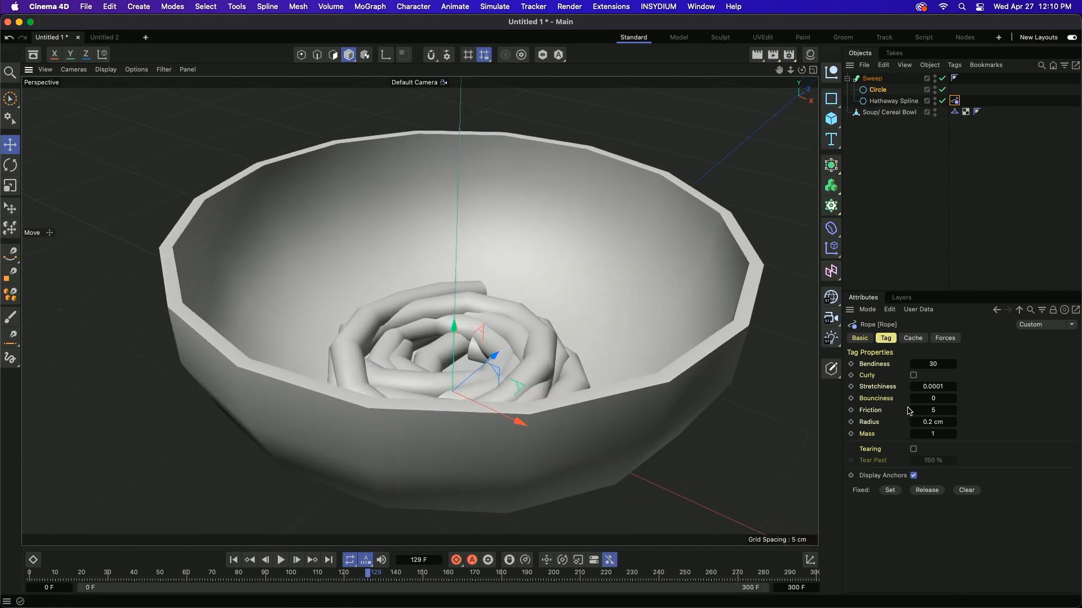
{"action": "left_click", "coordinate": [877, 89]}
{"action": "left_click", "coordinate": [946, 386]}
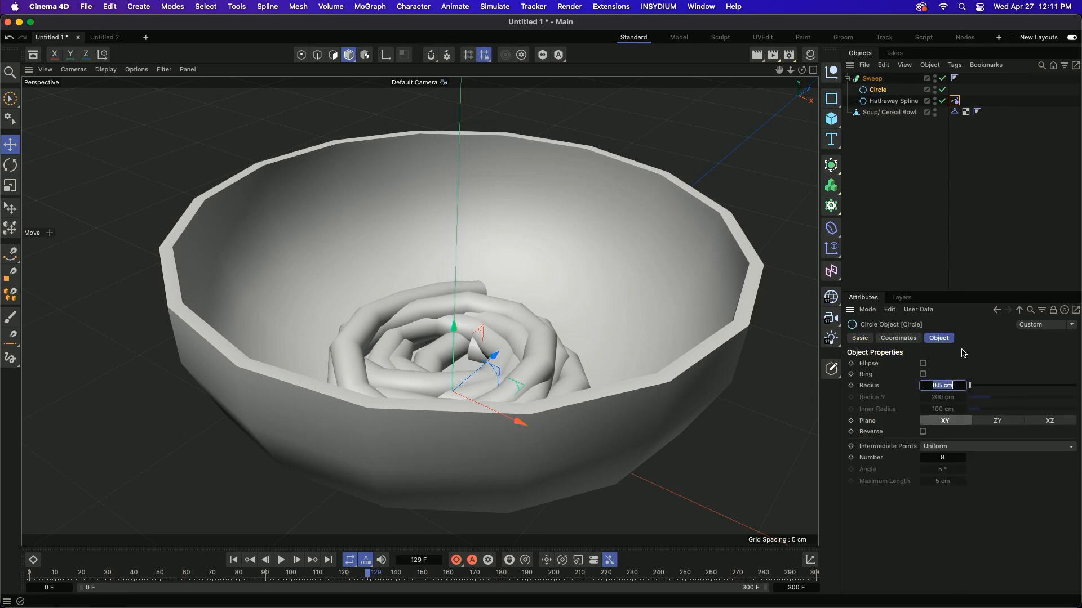
{"action": "type", "text": "0.3"}
{"action": "key", "text": "Return"}
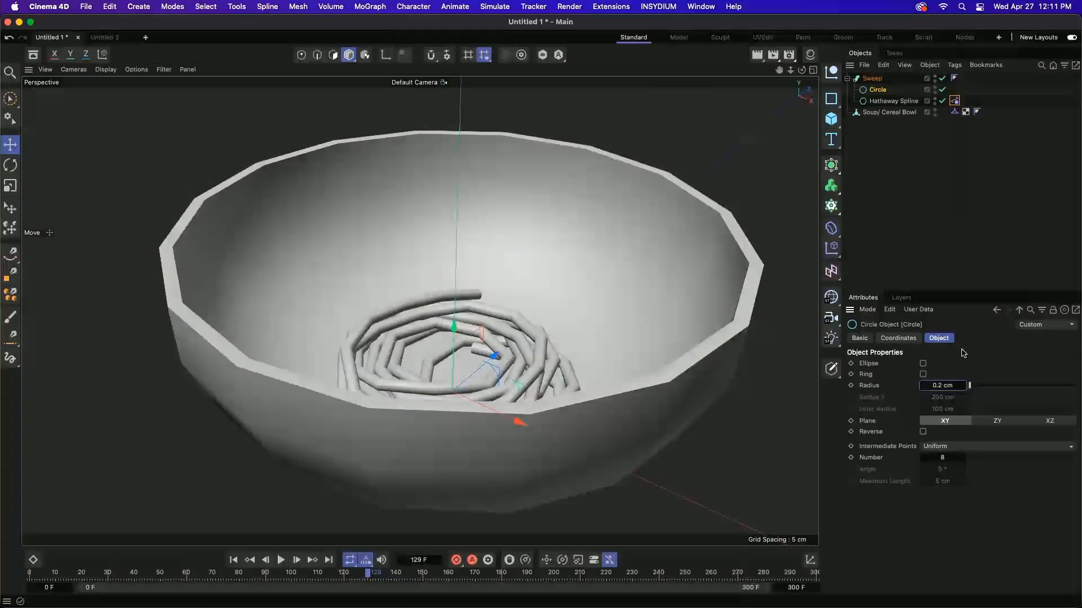
{"action": "left_click", "coordinate": [940, 385]}
{"action": "type", "text": "0.3"}
{"action": "key", "text": "Return"}
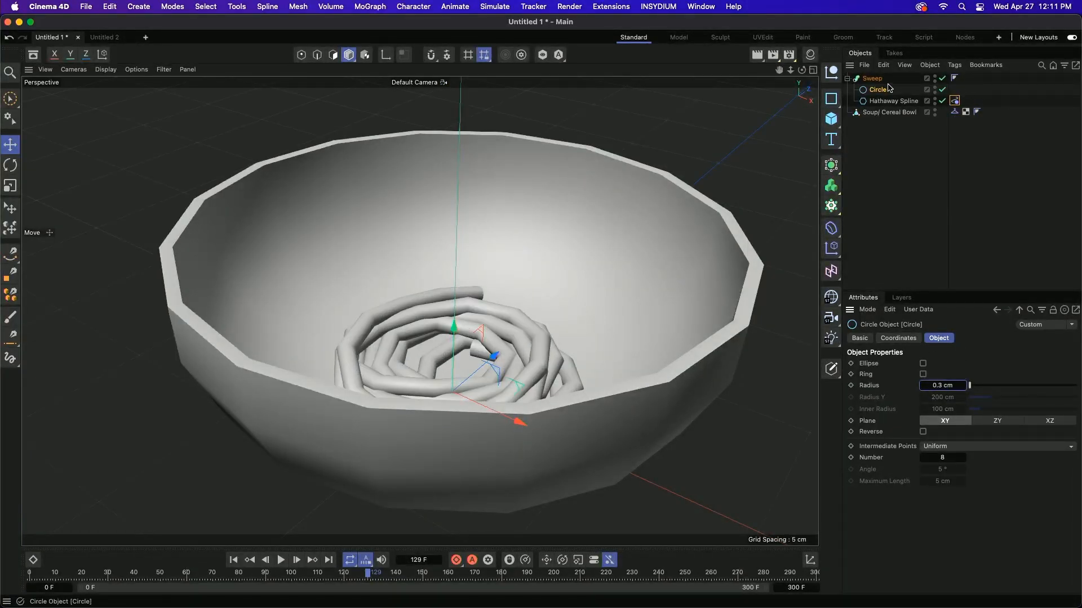
Set the Rope tag's radius to 0.3 cm to match the circle, and replay the simulation
{"action": "left_click", "coordinate": [954, 101]}
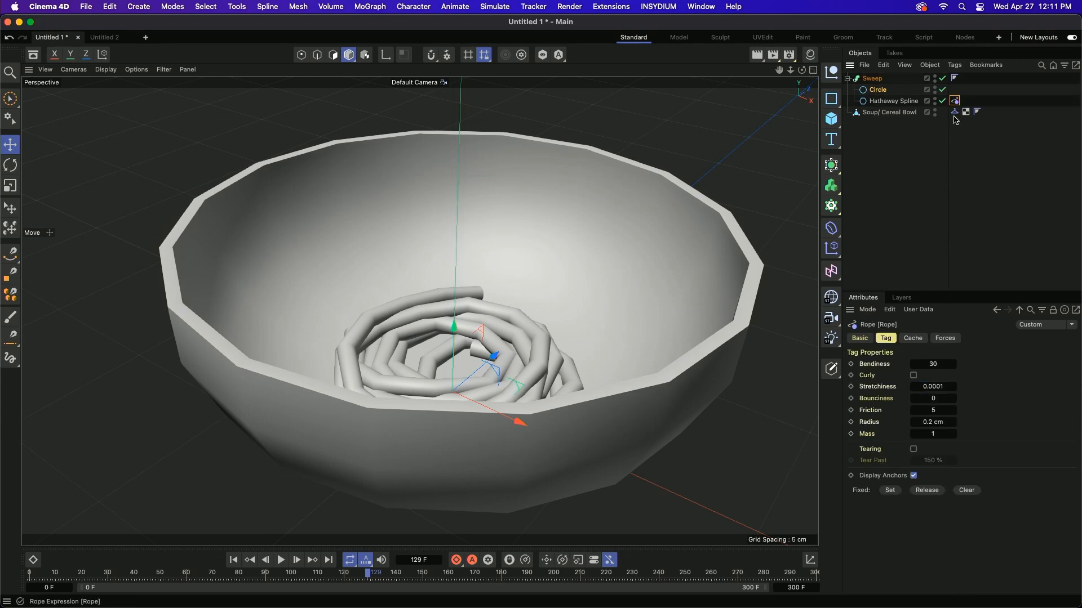
{"action": "double_click", "coordinate": [929, 421]}
{"action": "type", "text": ".5"}
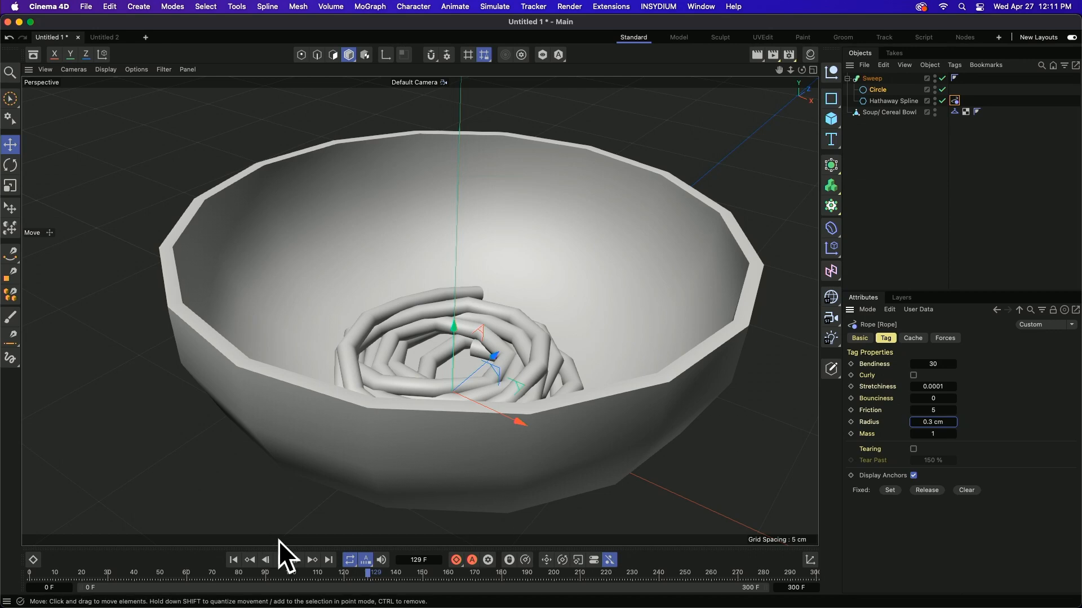
{"action": "left_click", "coordinate": [281, 560]}
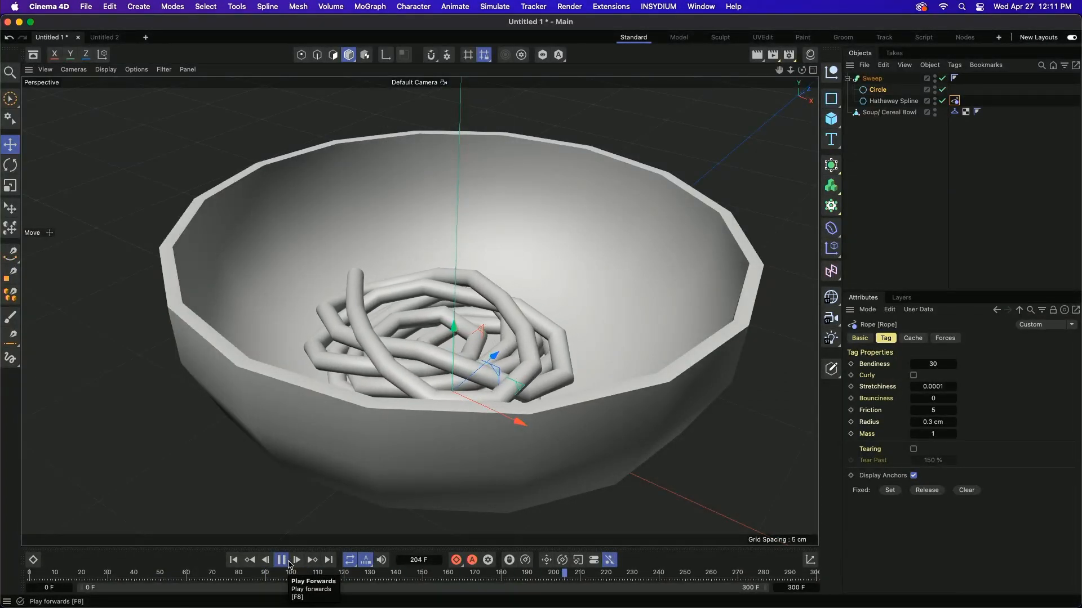
{"action": "left_click", "coordinate": [280, 560]}
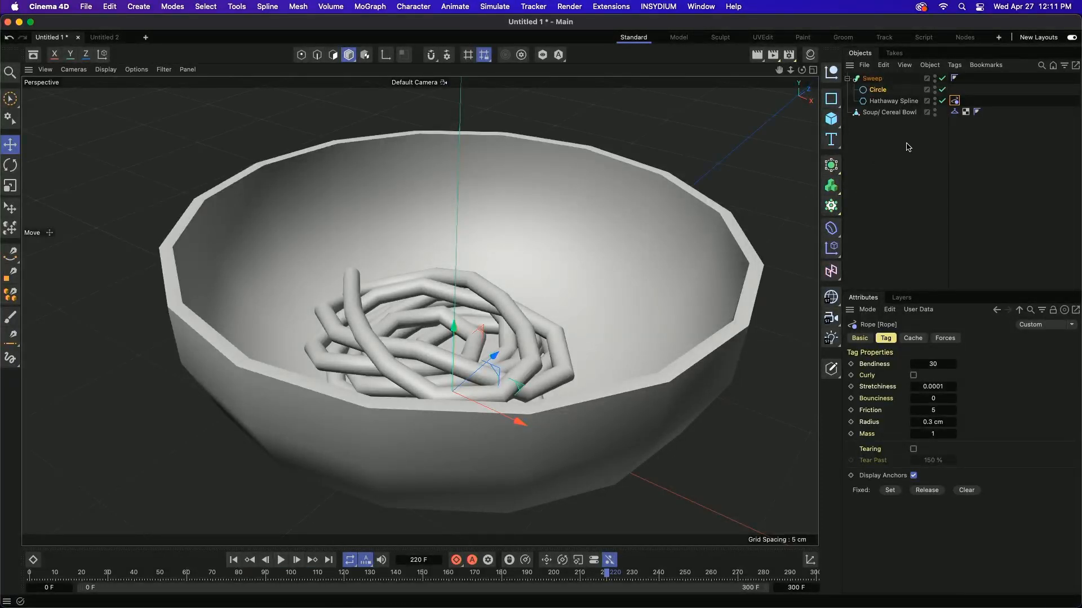
Wrap the Sweep in a Subdivision Surface to smooth the noodle
{"action": "left_click", "coordinate": [869, 80]}
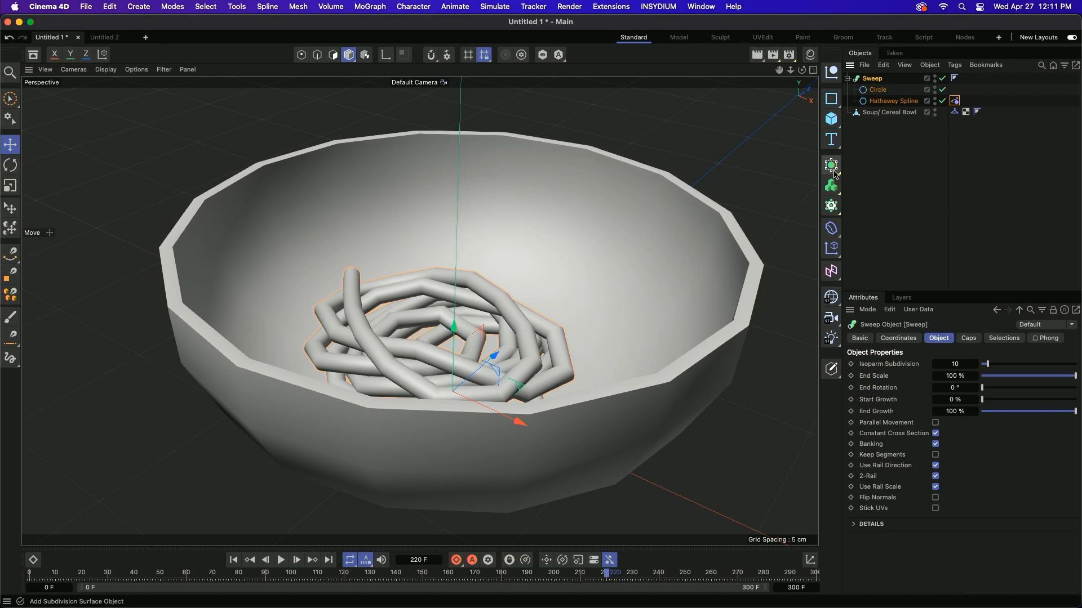
{"action": "left_click", "coordinate": [831, 165], "text": "alt"}
{"action": "left_click", "coordinate": [870, 90]}
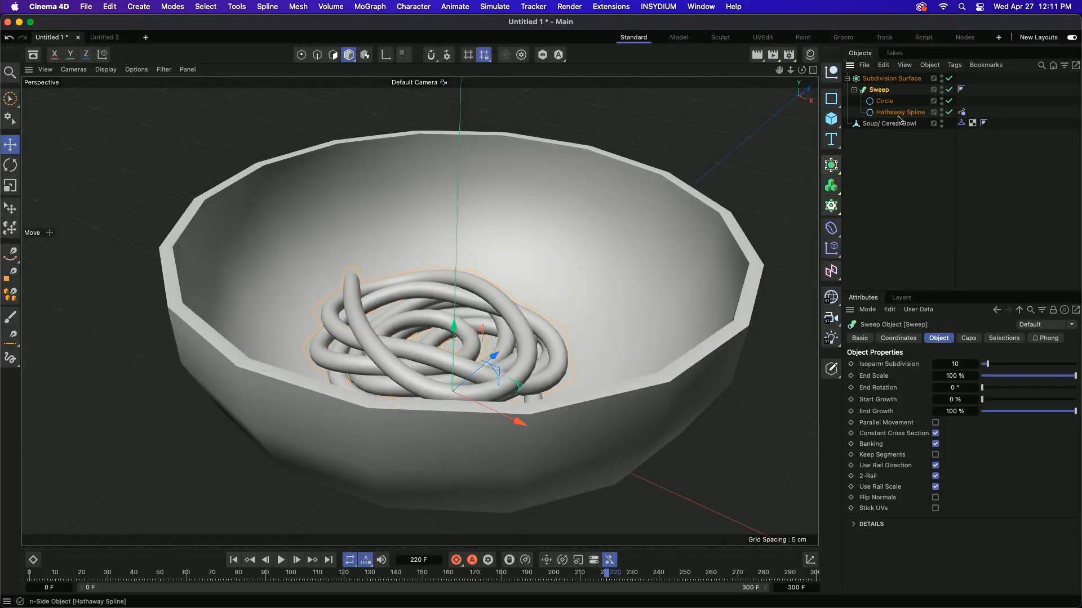
Return to the first frame, duplicate the noodle's Subdivision Surface group, and offset the copy from the bowl's centre in the Top view
{"action": "left_click", "coordinate": [233, 562]}
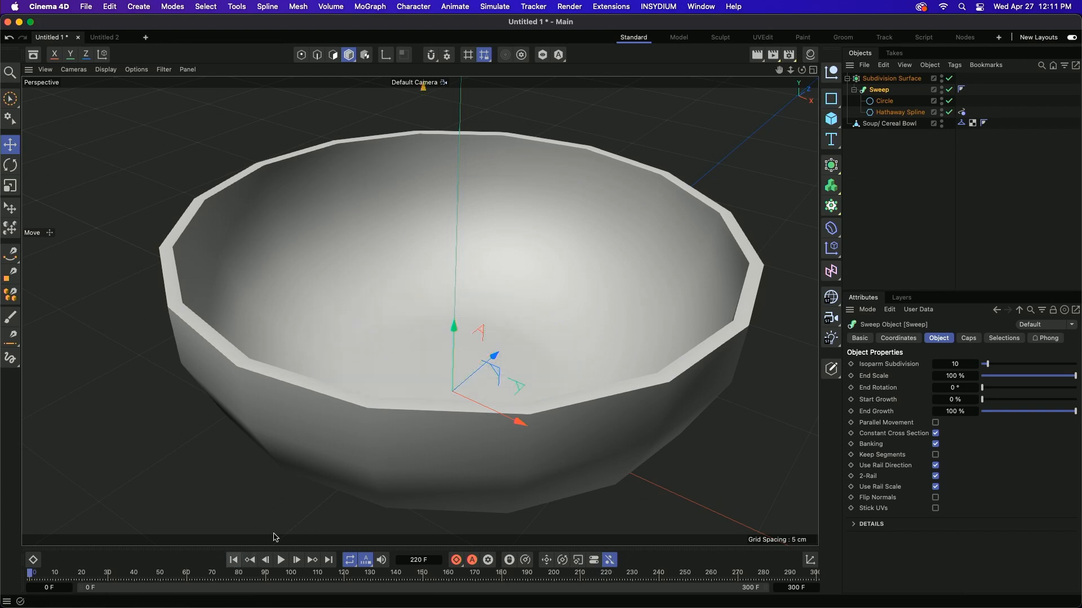
{"action": "scroll", "coordinate": [543, 325], "scroll_direction": "down", "scroll_amount": 8}
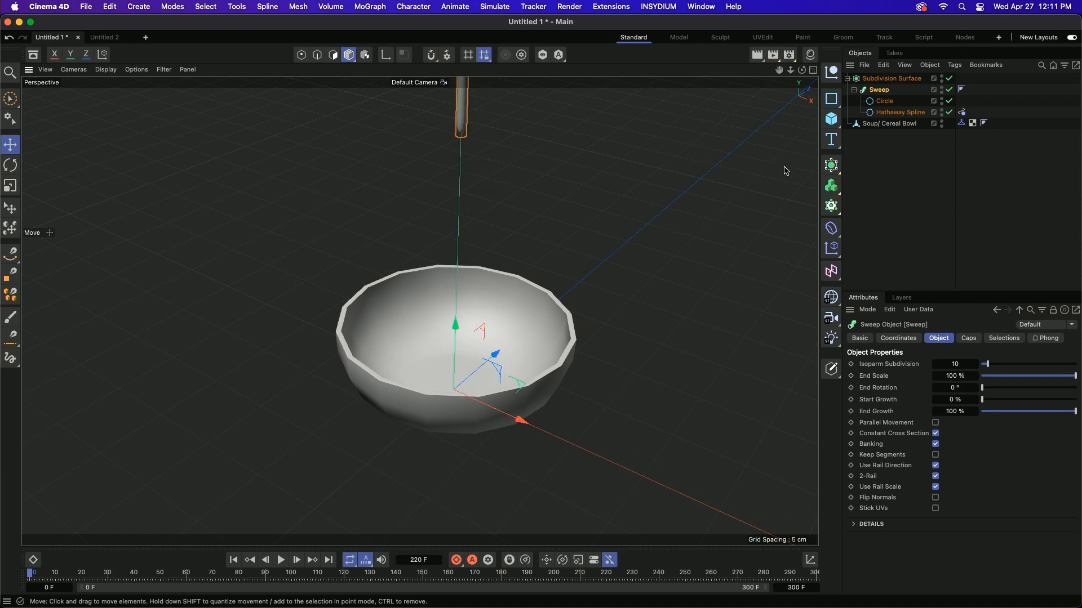
{"action": "left_click", "coordinate": [877, 79]}
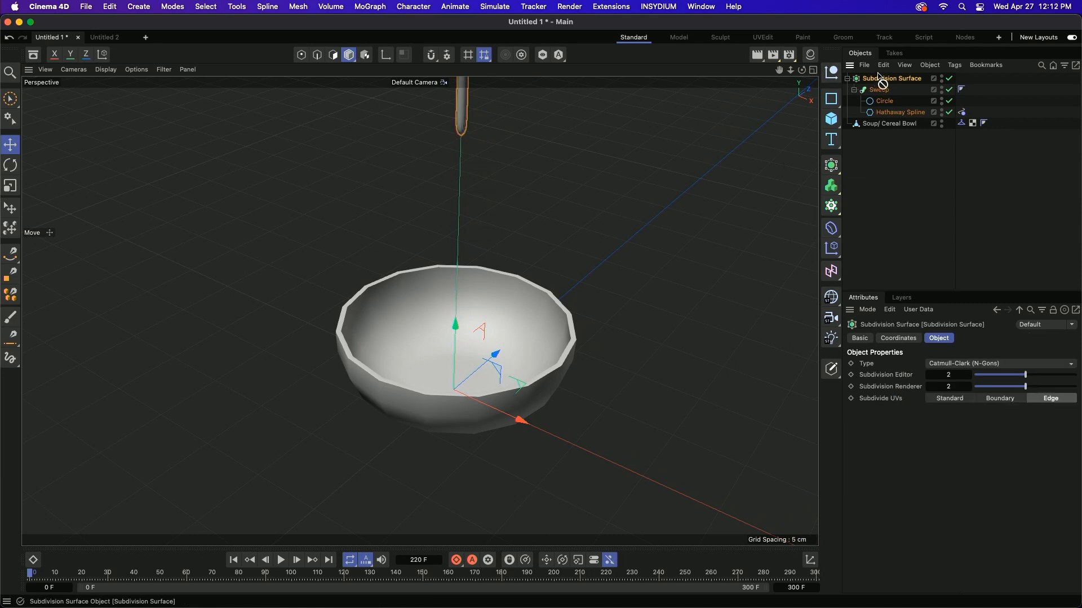
{"action": "left_click_drag", "start_coordinate": [877, 82], "coordinate": [879, 75], "text": "ctrl"}
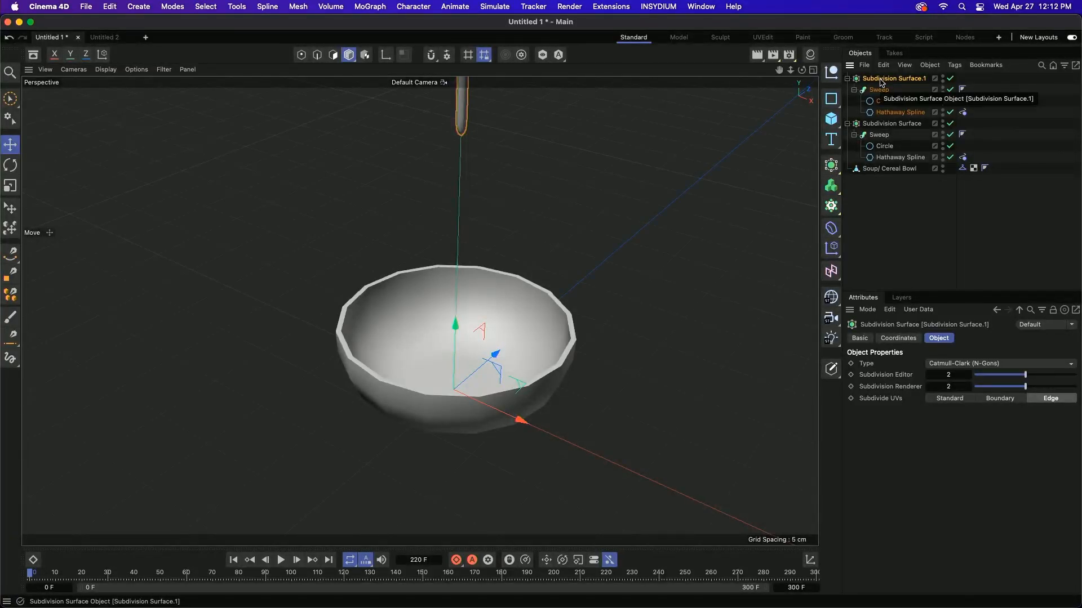
{"action": "middle_click", "coordinate": [705, 120]}
{"action": "scroll", "coordinate": [623, 182], "scroll_direction": "up", "scroll_amount": 10}
{"action": "right_click_drag", "start_coordinate": [741, 168], "coordinate": [753, 164], "text": "alt"}
{"action": "middle_click_drag", "start_coordinate": [717, 227], "coordinate": [688, 205], "text": "alt"}
{"action": "left_click_drag", "start_coordinate": [650, 200], "coordinate": [664, 193]}
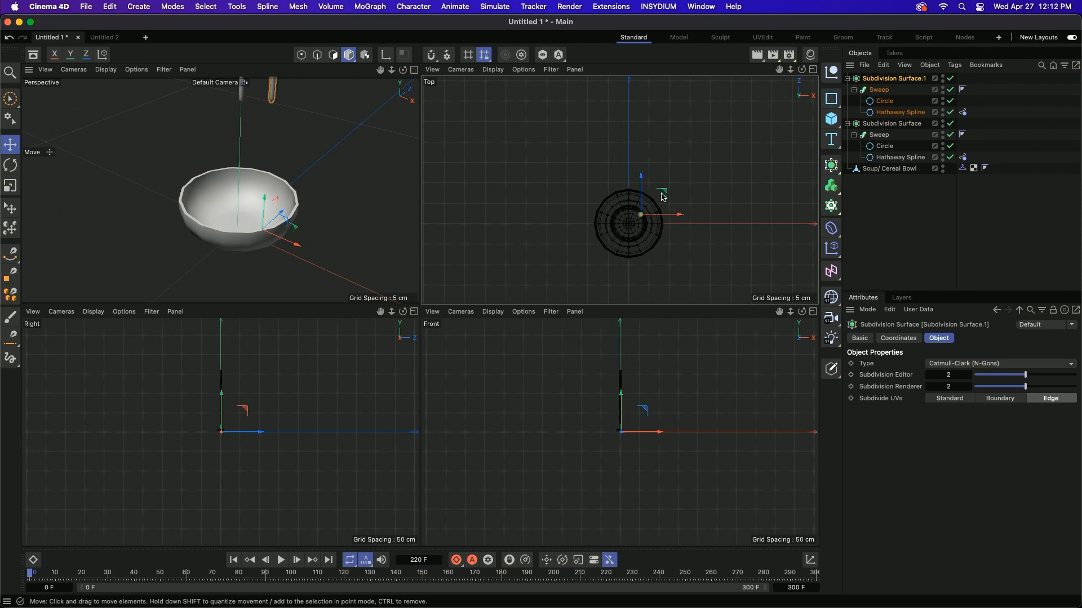
Place two more copies of the noodle at different positions above the bowl, and play the simulation in the Perspective view
{"action": "left_click_drag", "start_coordinate": [662, 195], "coordinate": [649, 217], "text": "ctrl"}
{"action": "left_click", "coordinate": [414, 70]}
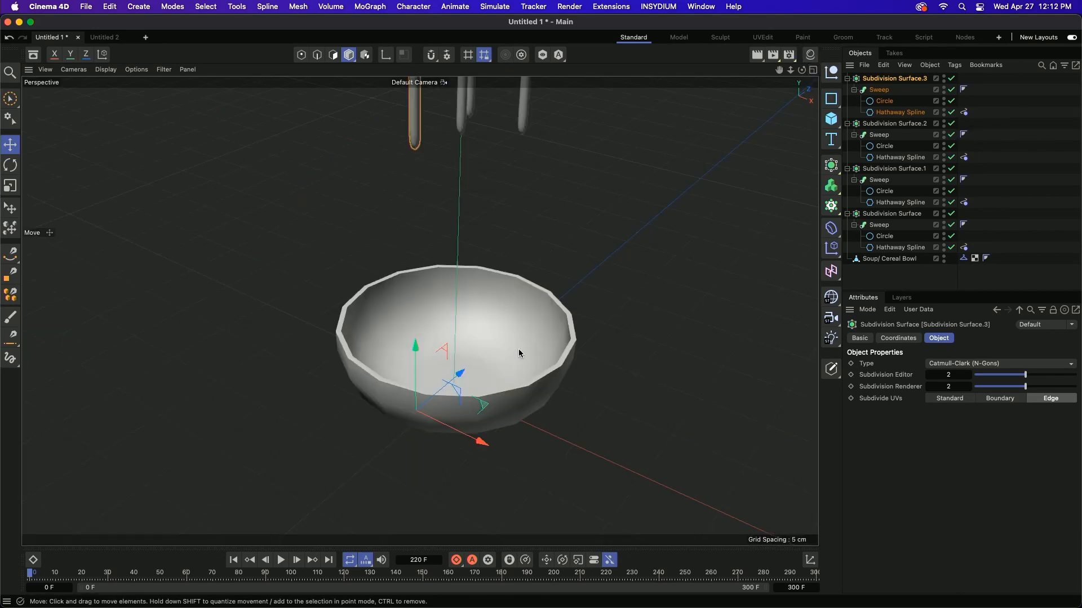
{"action": "left_click", "coordinate": [281, 560]}
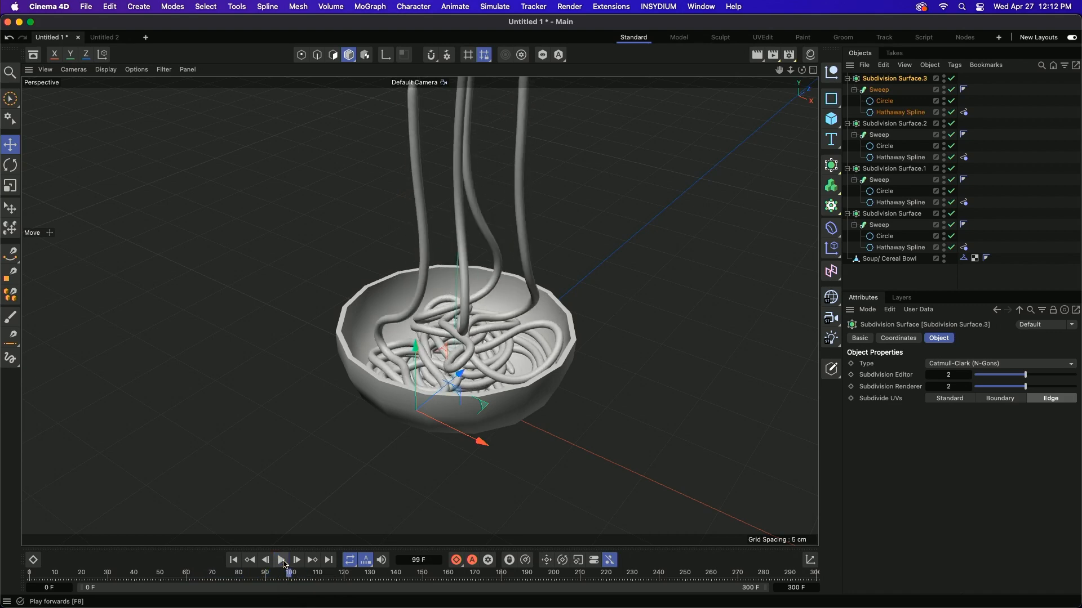
Return to the first frame, set Subdivision Editor to 0 on all four Subdivision Surfaces, and replay the simulation
{"action": "left_click", "coordinate": [280, 560]}
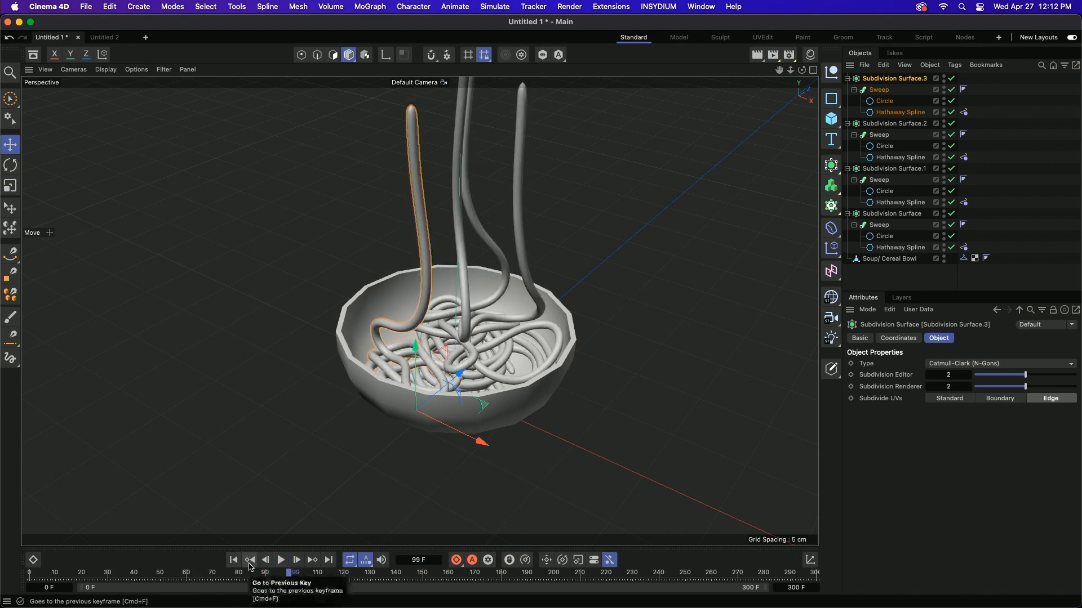
{"action": "left_click", "coordinate": [233, 559]}
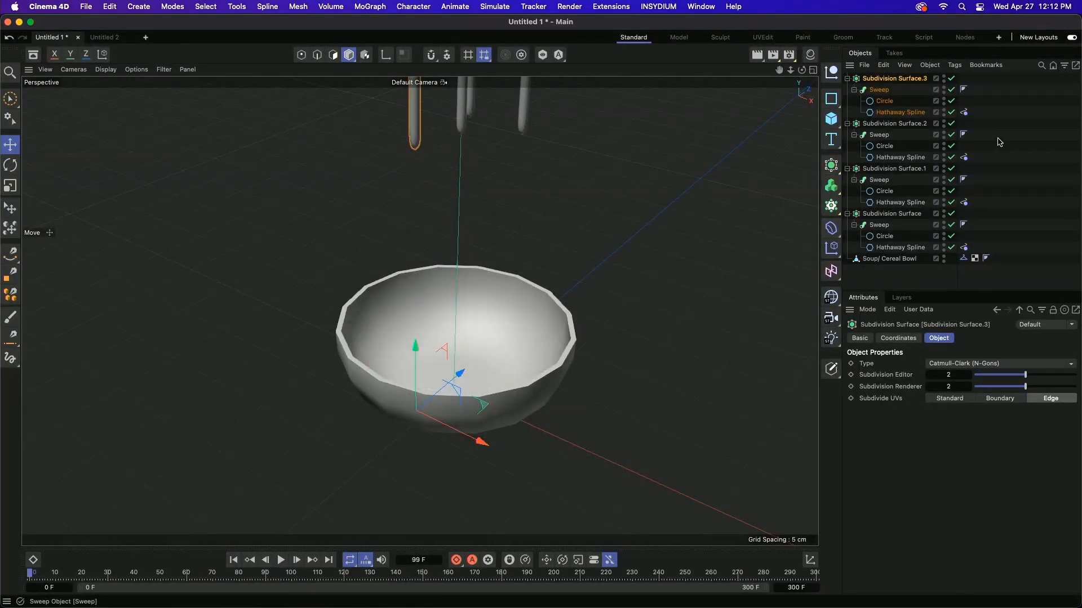
{"action": "left_click", "coordinate": [1064, 66]}
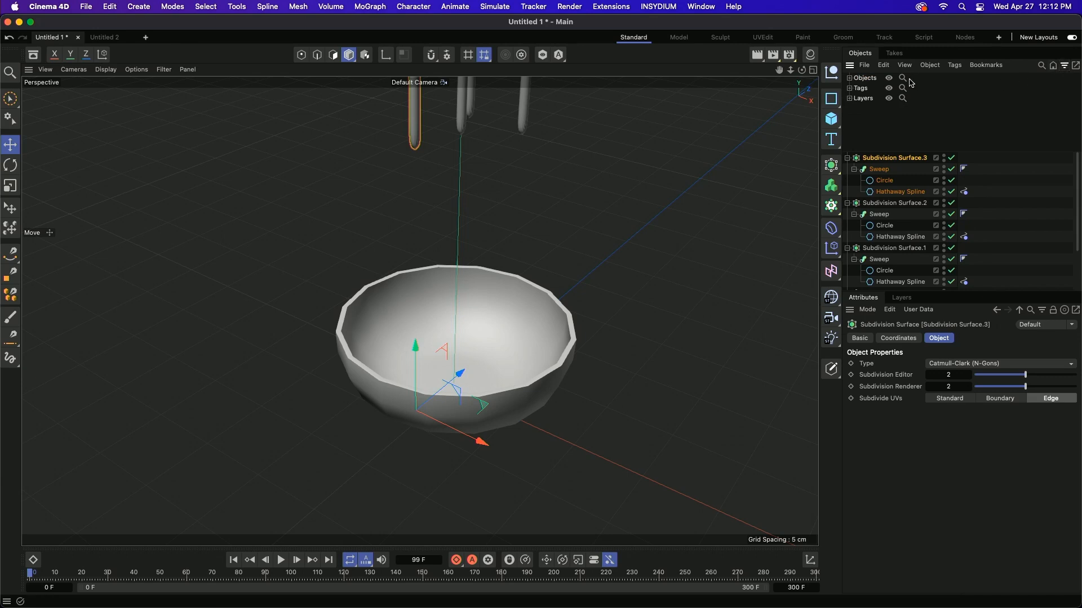
{"action": "left_click", "coordinate": [849, 78]}
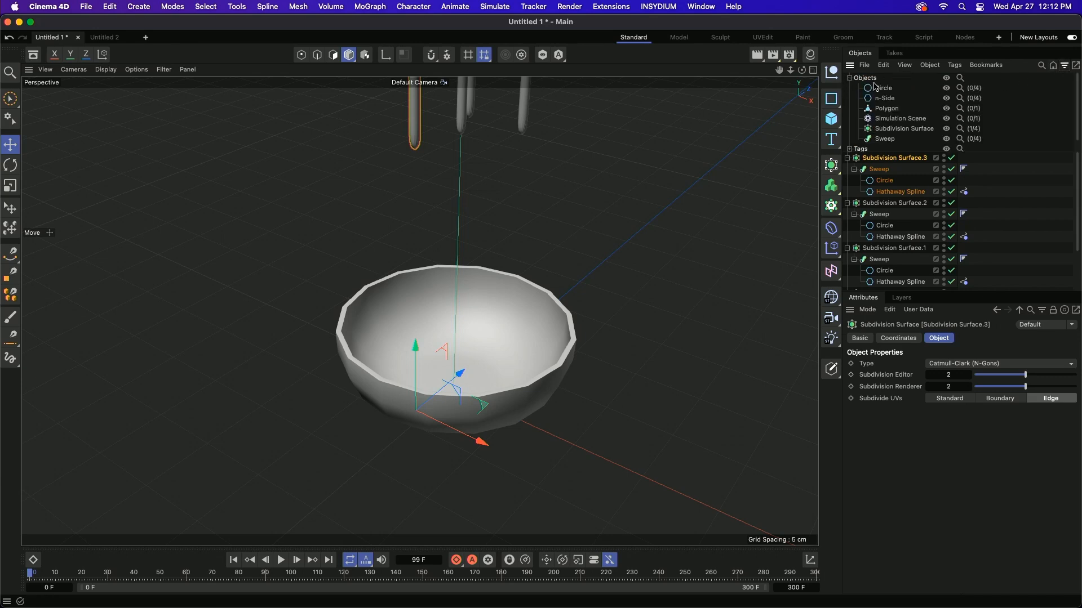
{"action": "left_click", "coordinate": [896, 129]}
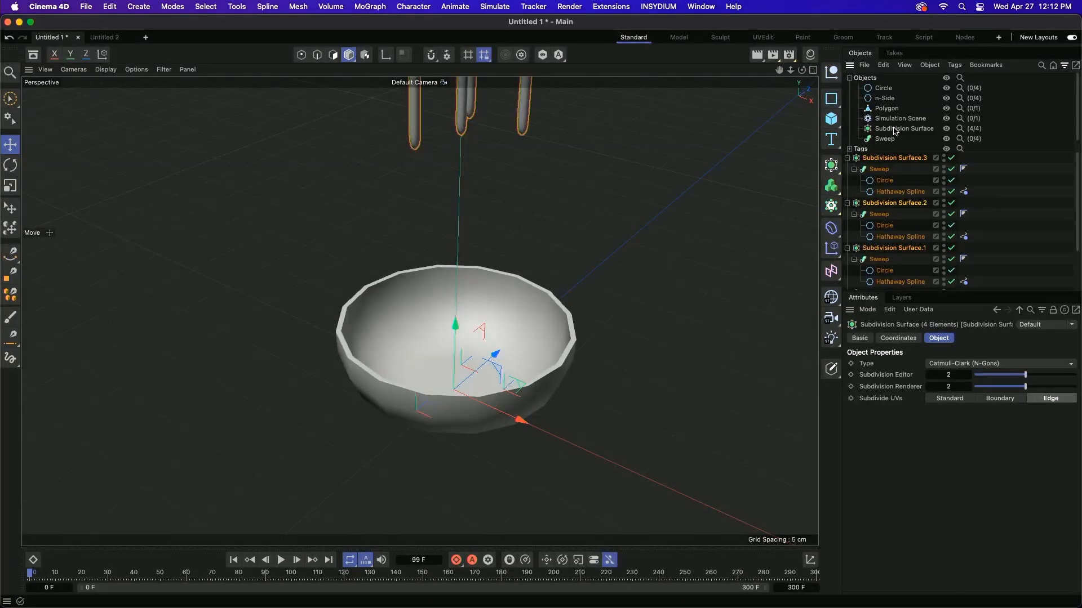
{"action": "left_click", "coordinate": [929, 376]}
{"action": "left_click", "coordinate": [929, 376]}
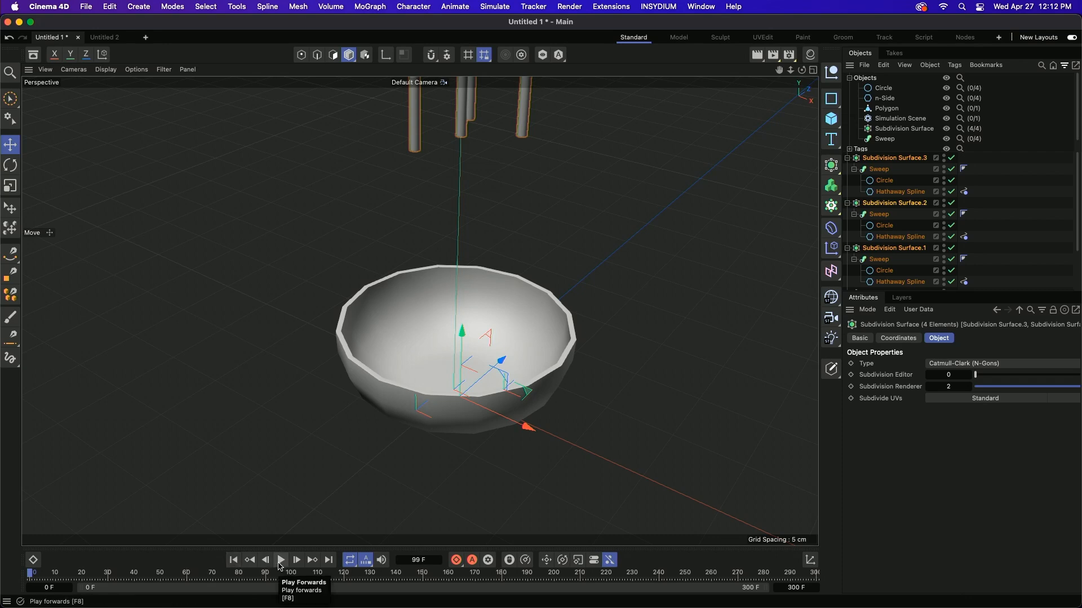
{"action": "left_click", "coordinate": [281, 562]}
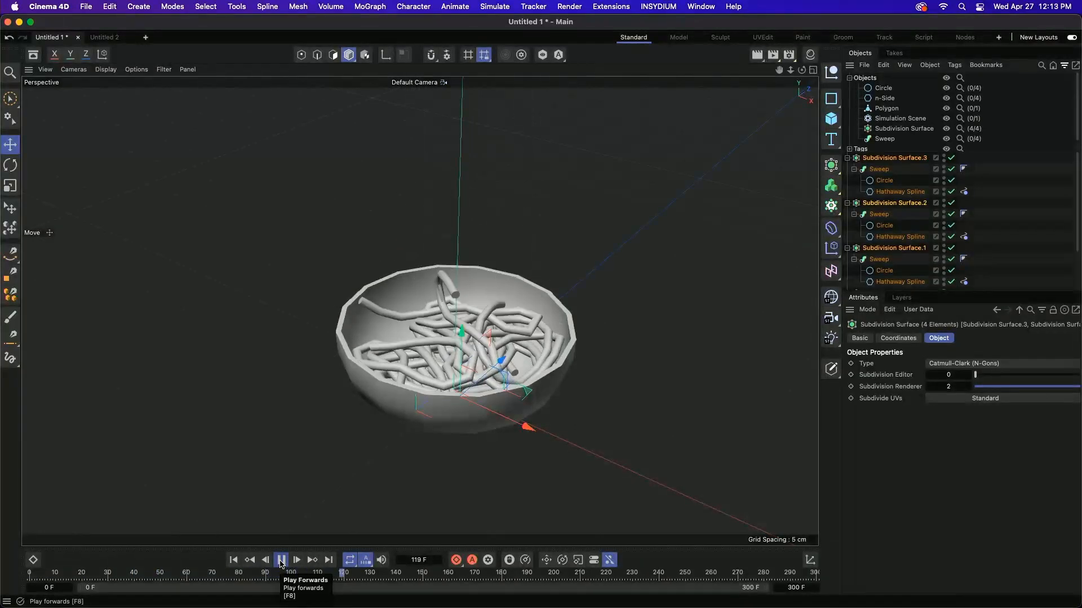
{"action": "left_click", "coordinate": [281, 561]}
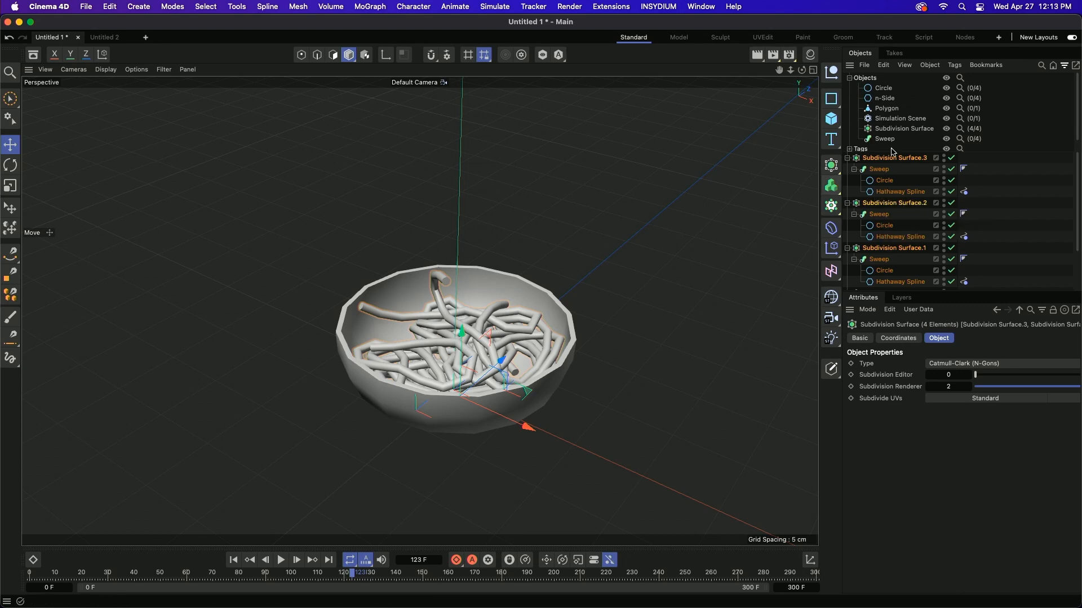
Close the object filter and delete the three duplicated noodle groups, keeping the original Subdivision Surface group
{"action": "left_click", "coordinate": [849, 78]}
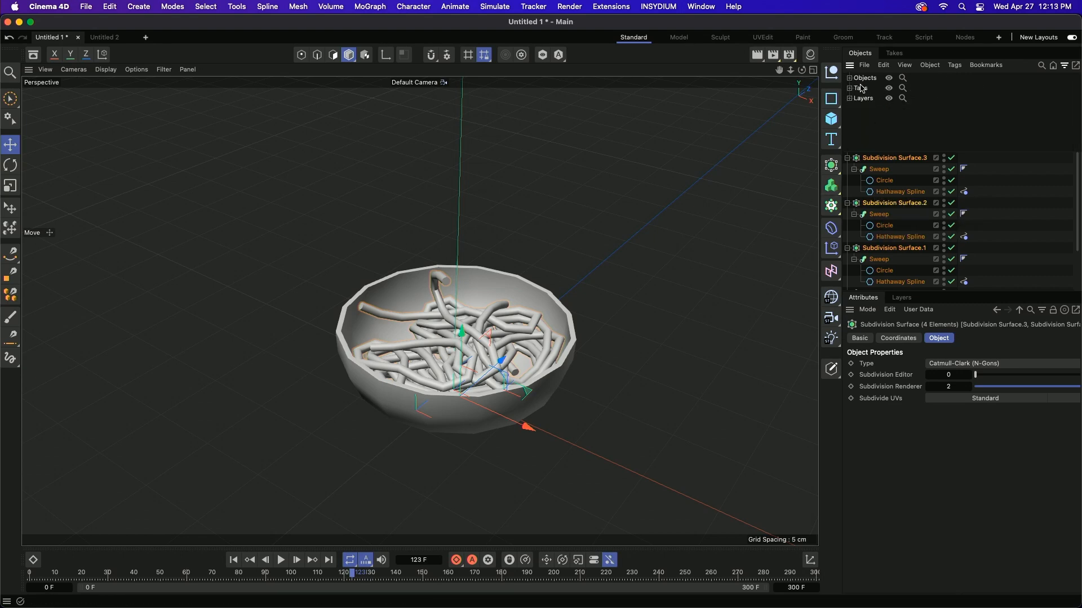
{"action": "left_click", "coordinate": [1041, 66]}
{"action": "left_click", "coordinate": [910, 79]}
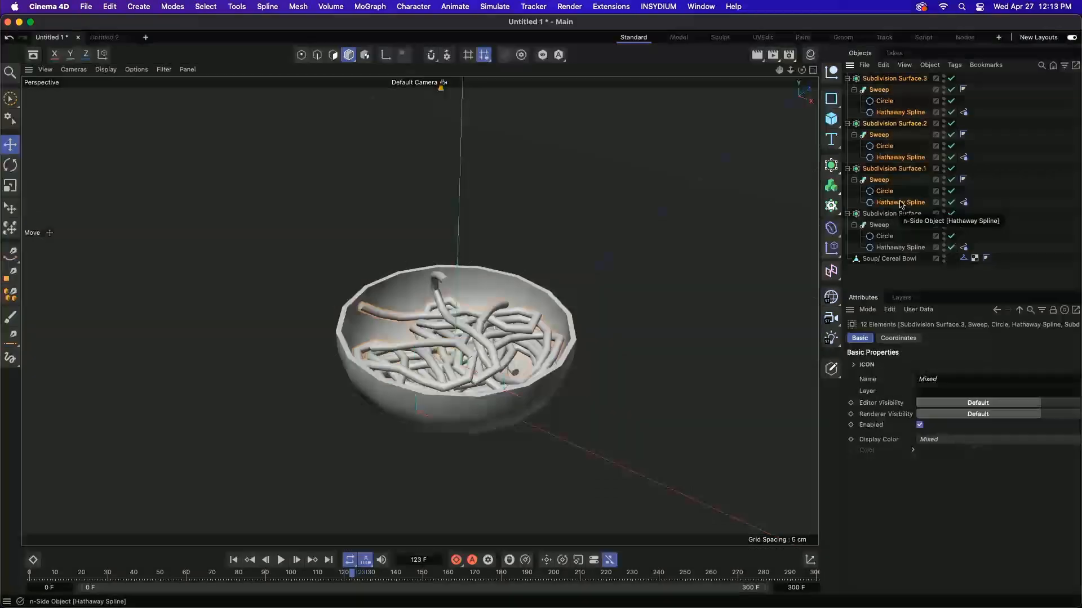
{"action": "key", "text": "Delete"}
Return to the first frame and nest the remaining noodle's Subdivision Surface group inside a new Cloner
{"action": "left_click", "coordinate": [890, 78]}
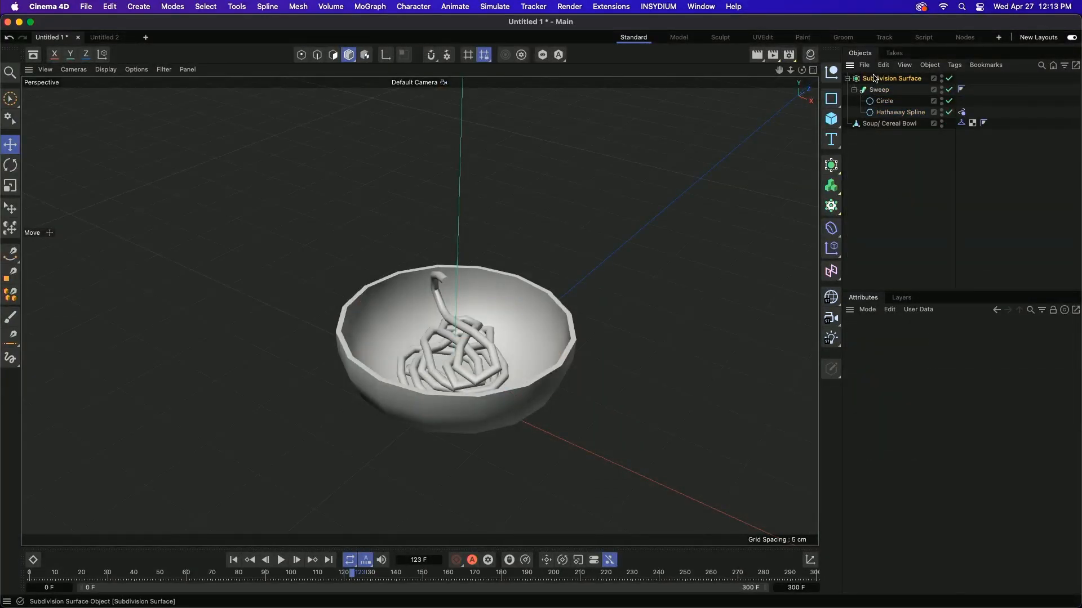
{"action": "left_click", "coordinate": [233, 559]}
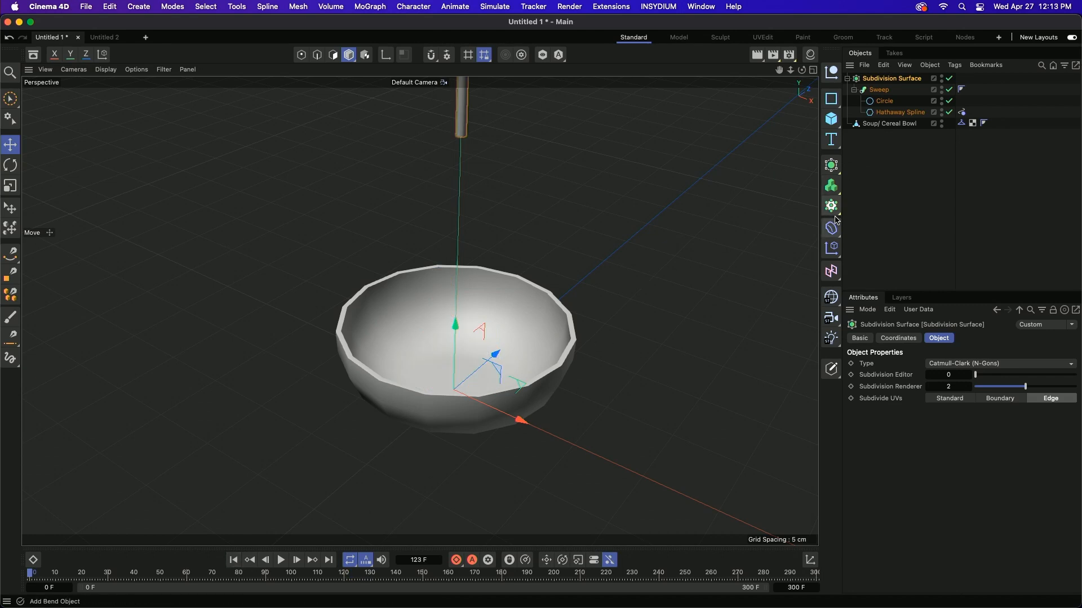
{"action": "left_click", "coordinate": [831, 186]}
{"action": "mouse_move", "coordinate": [890, 90]}
{"action": "left_mouse_down"}
{"action": "mouse_move", "coordinate": [879, 93]}
{"action": "mouse_move", "coordinate": [873, 79]}
{"action": "left_mouse_up"}
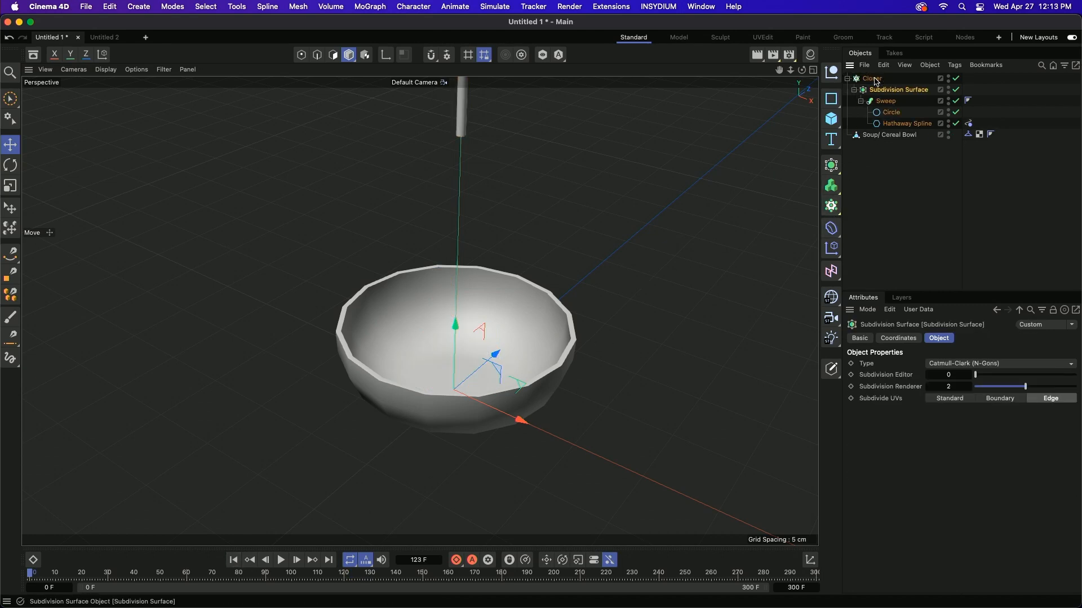
Set the Cloner's per-step grid size to 5 cm in X and Z
{"action": "left_click", "coordinate": [874, 80]}
{"action": "left_click", "coordinate": [908, 465]}
{"action": "type", "text": "5"}
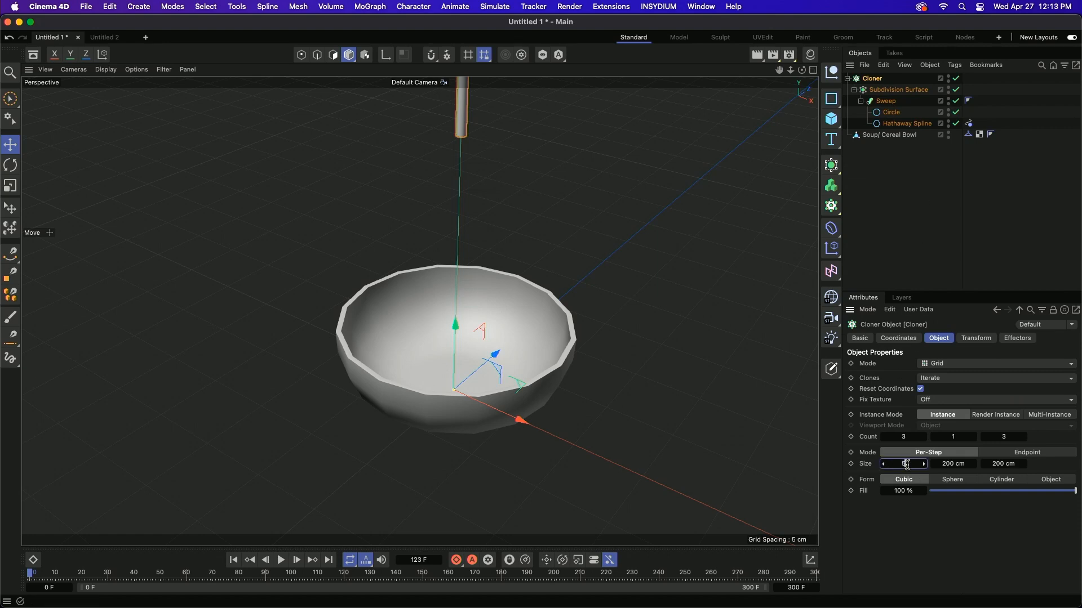
{"action": "key", "text": "Tab"}
{"action": "key", "text": "Tab"}
{"action": "type", "text": "5"}
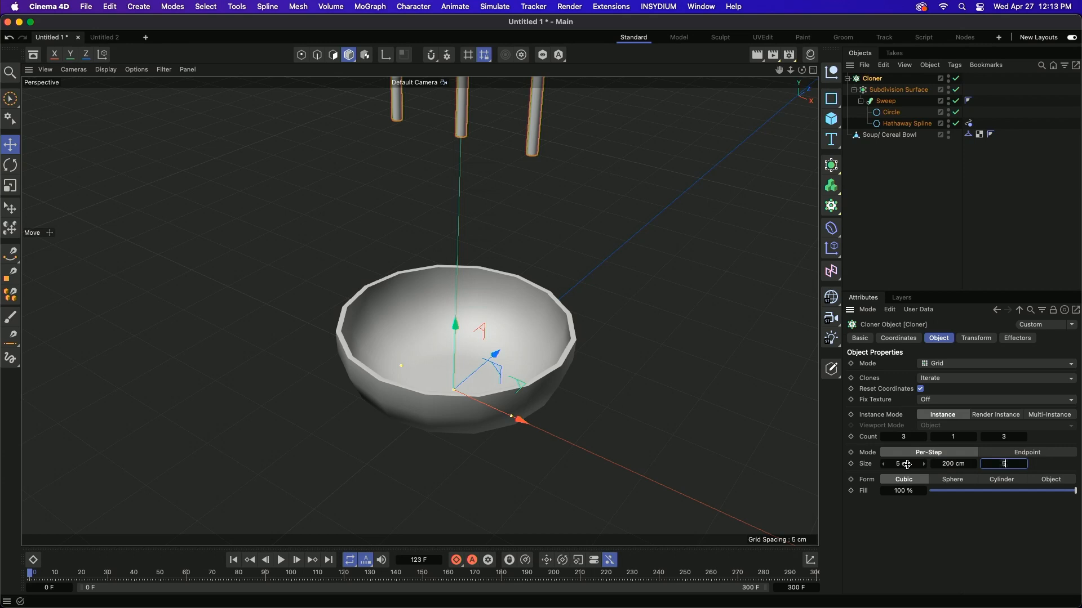
{"action": "key", "text": "Return"}
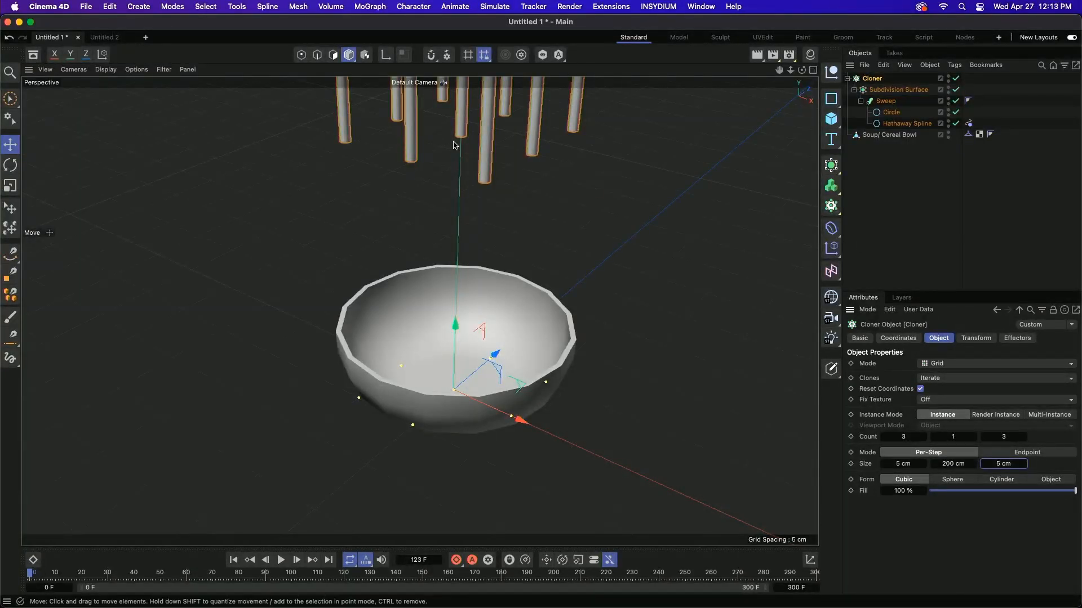
Tighten the Cloner's per-step grid size to 3 cm in X and Z to fit the clones above the bowl
{"action": "scroll", "coordinate": [659, 155], "scroll_direction": "down", "scroll_amount": 6}
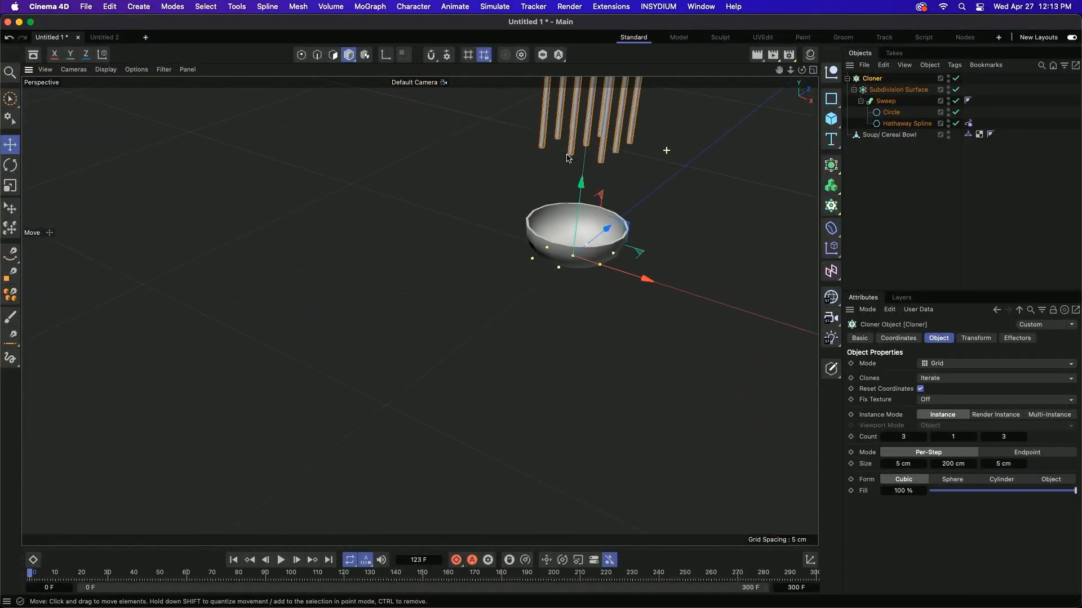
{"action": "scroll", "coordinate": [670, 203], "scroll_direction": "up", "scroll_amount": 5}
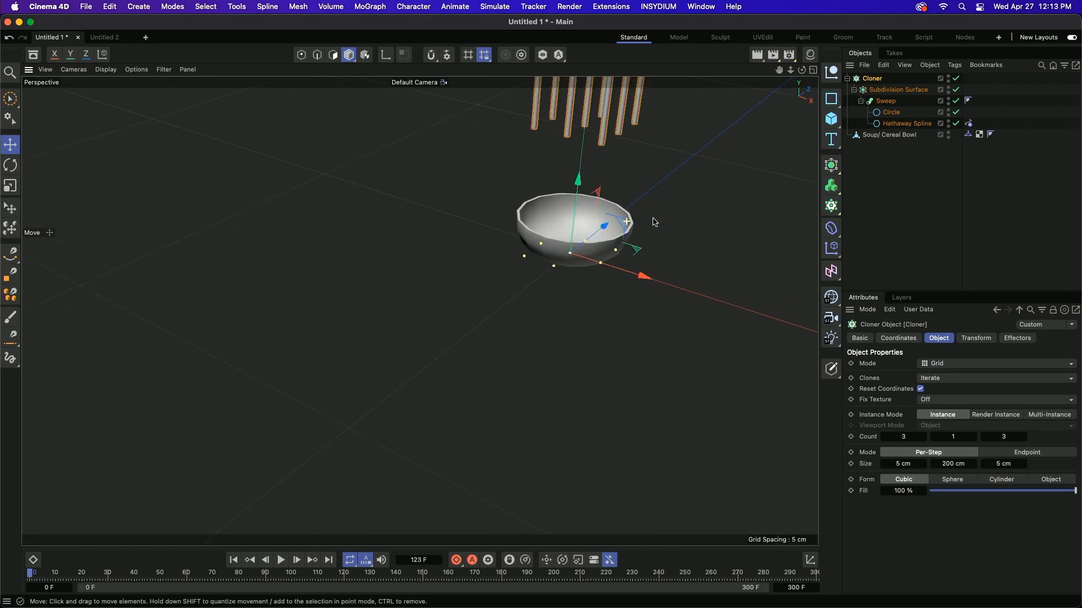
{"action": "middle_click_drag", "start_coordinate": [678, 207], "coordinate": [562, 323], "text": "alt"}
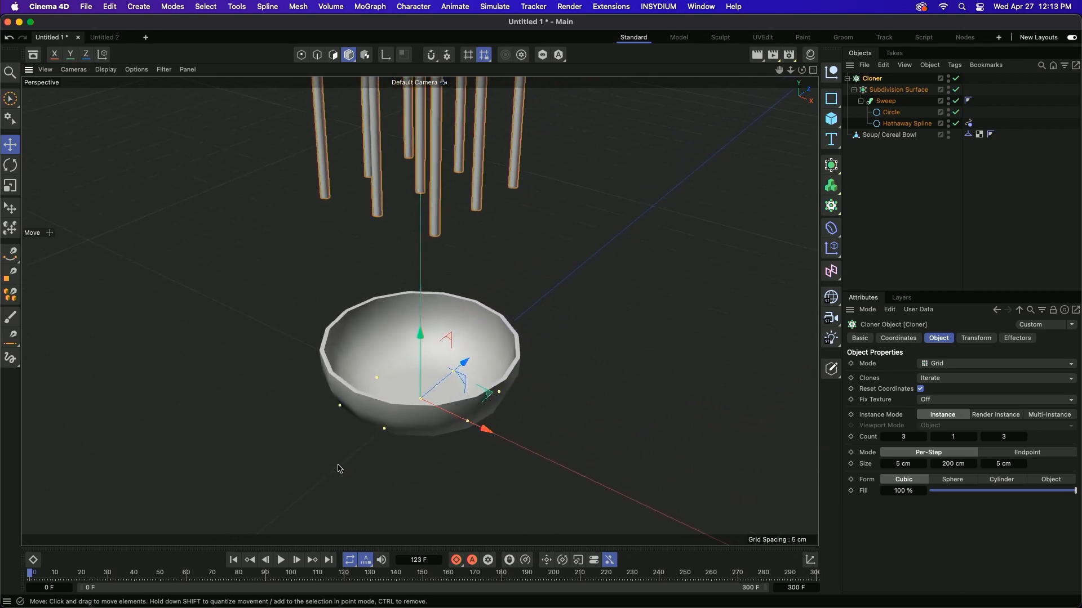
{"action": "left_click", "coordinate": [892, 461]}
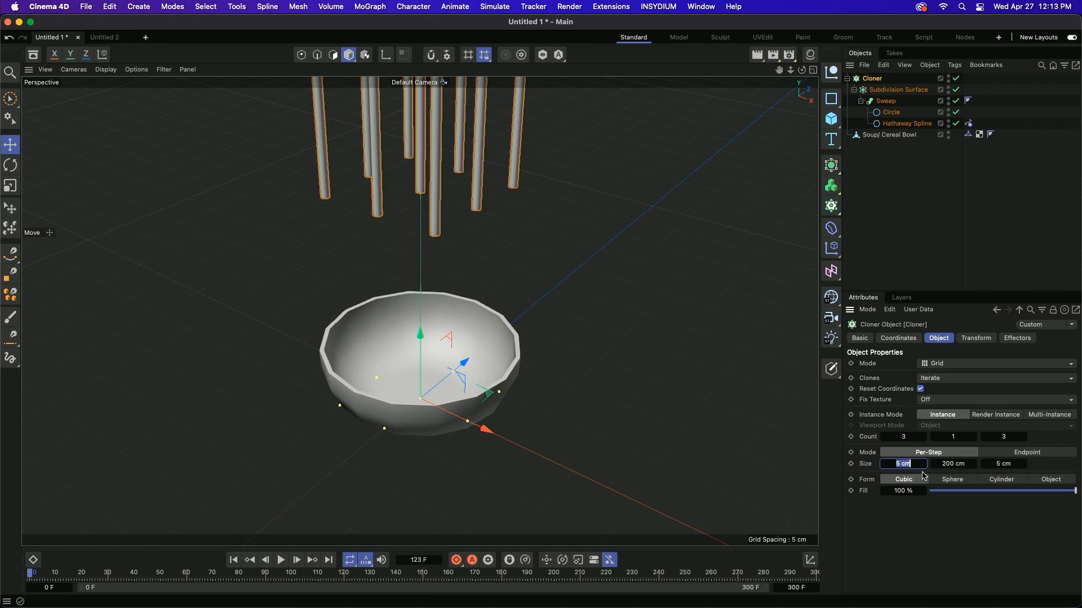
{"action": "type", "text": "3"}
{"action": "key", "text": "Tab"}
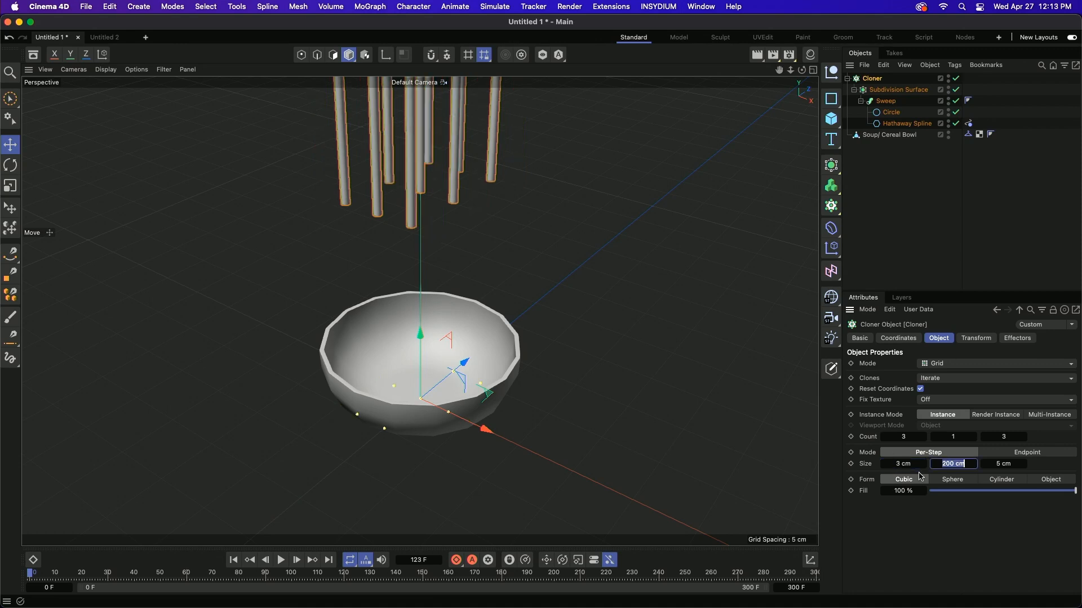
{"action": "left_click", "coordinate": [1004, 462]}
{"action": "type", "text": "3"}
{"action": "key", "text": "Return"}
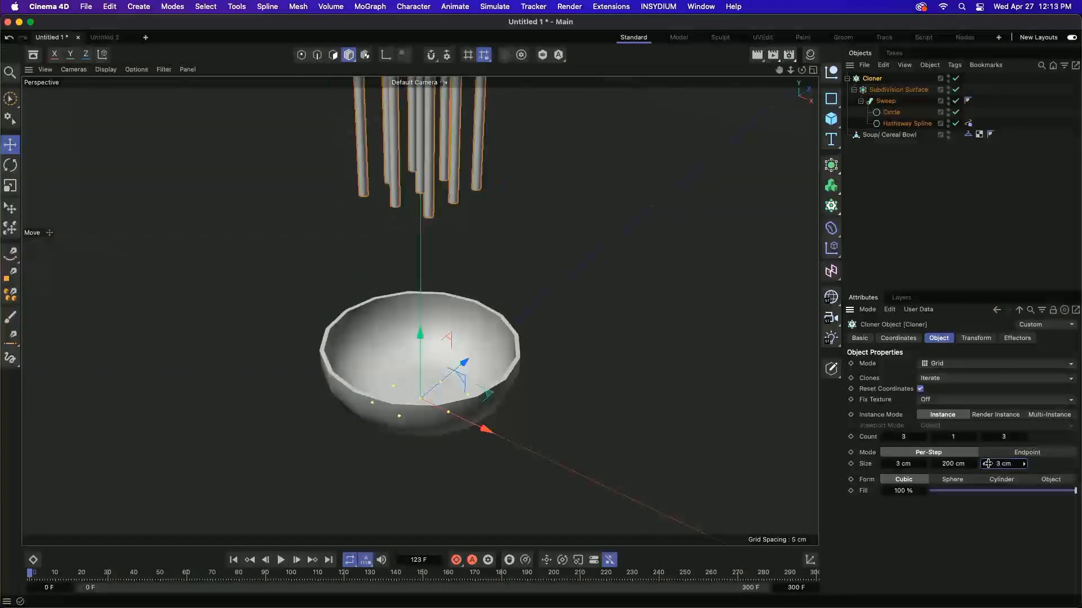
Play the simulation from the first frame to test the cloned noodles, and stop it
{"action": "left_click", "coordinate": [230, 564]}
{"action": "left_click", "coordinate": [281, 560]}
{"action": "left_click", "coordinate": [280, 561]}
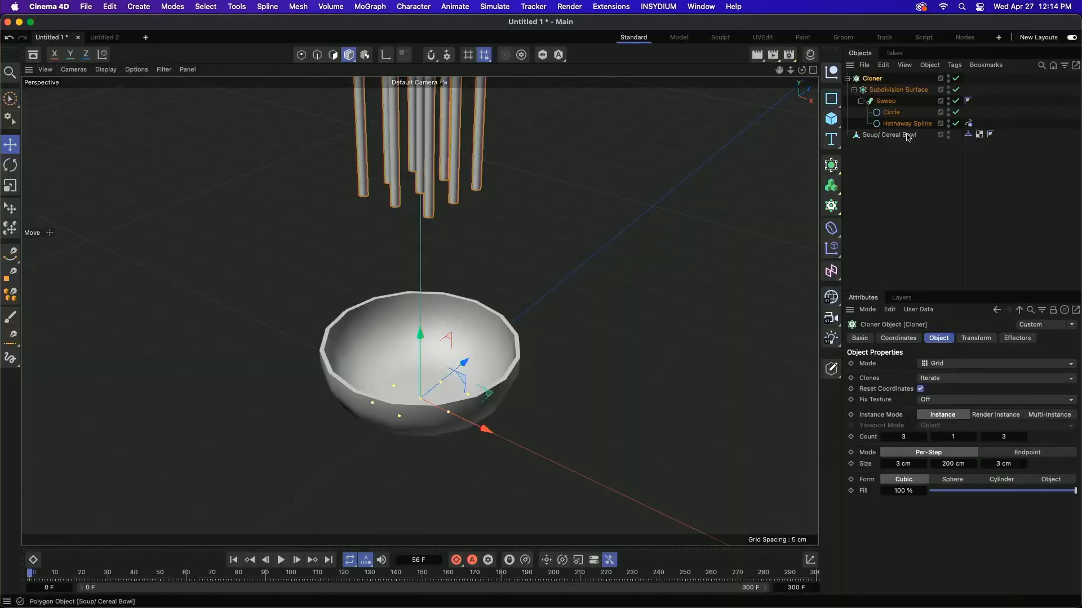
Take the Hathaway Spline out of the Sweep, delete the Subdivision Surface group, and nest the spline directly in the Cloner
{"action": "left_click_drag", "start_coordinate": [904, 123], "coordinate": [876, 134]}
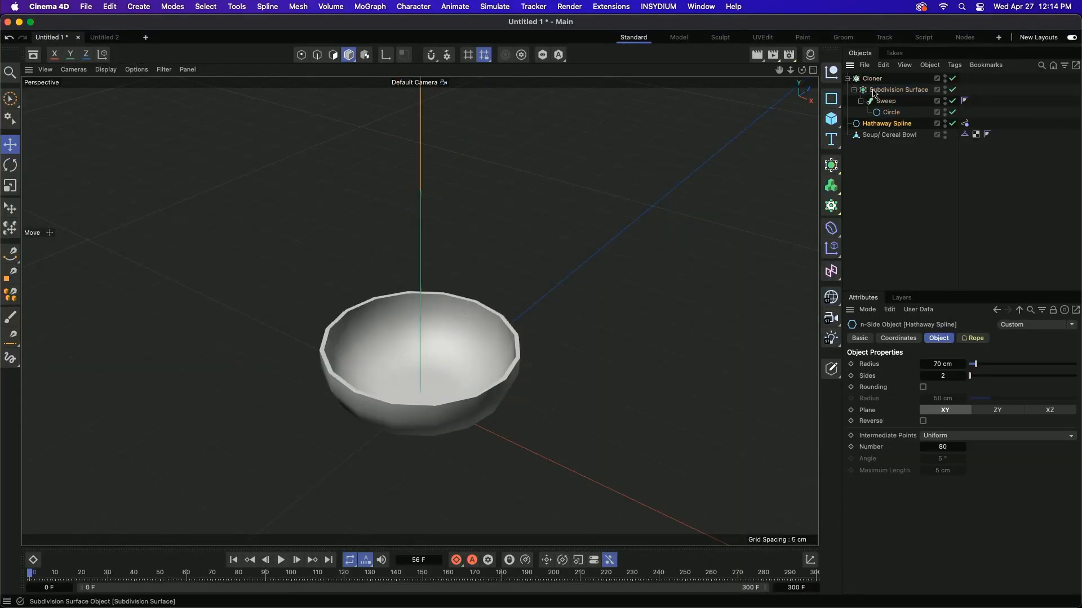
{"action": "left_click", "coordinate": [874, 90]}
{"action": "key", "text": "Delete"}
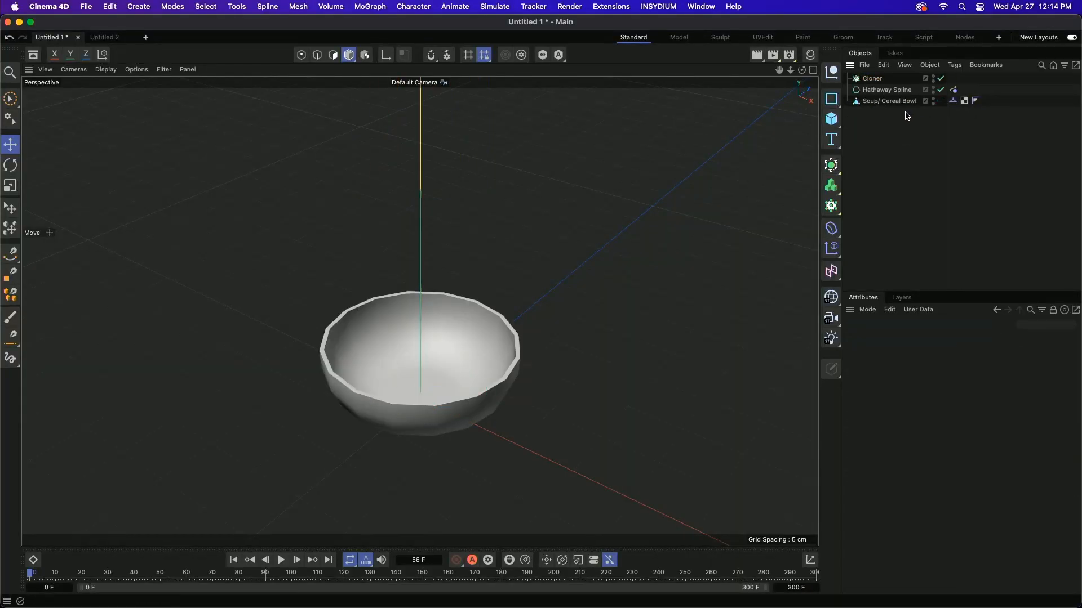
{"action": "left_click_drag", "start_coordinate": [880, 90], "coordinate": [872, 83]}
{"action": "left_click", "coordinate": [872, 79]}
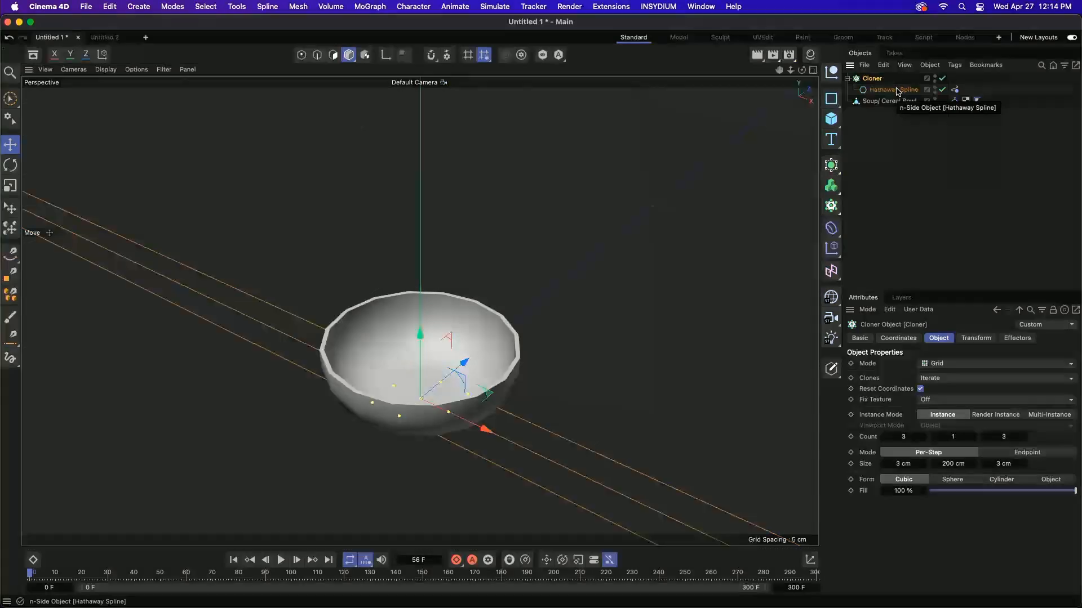
Set the Cloner's transform rotation R.B to 90° to stand the cloned splines upright
{"action": "left_click", "coordinate": [975, 338]}
{"action": "left_click", "coordinate": [978, 403]}
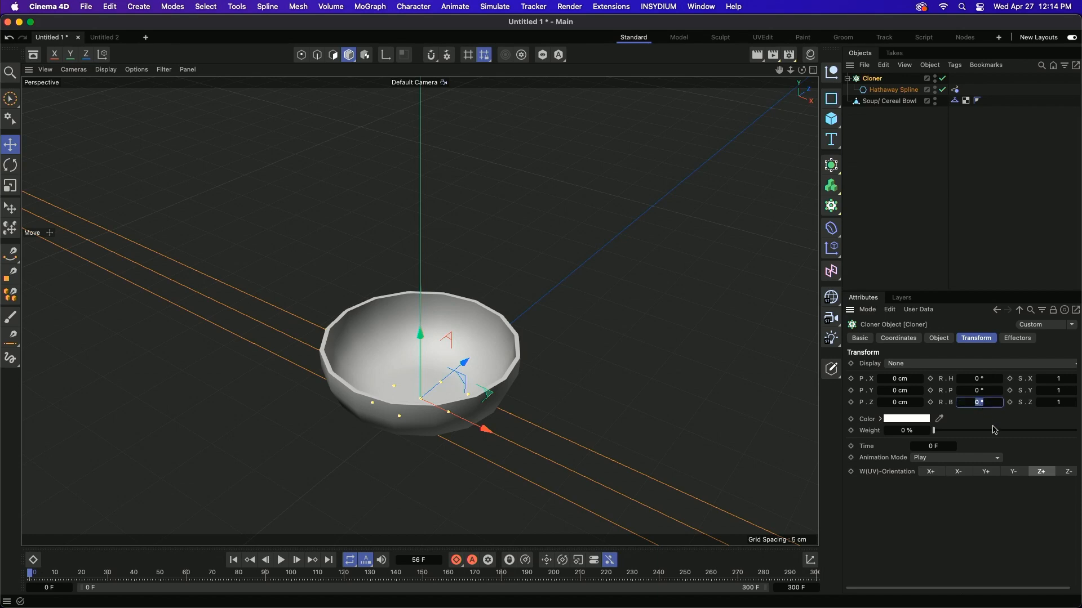
{"action": "type", "text": "90"}
{"action": "key", "text": "Return"}
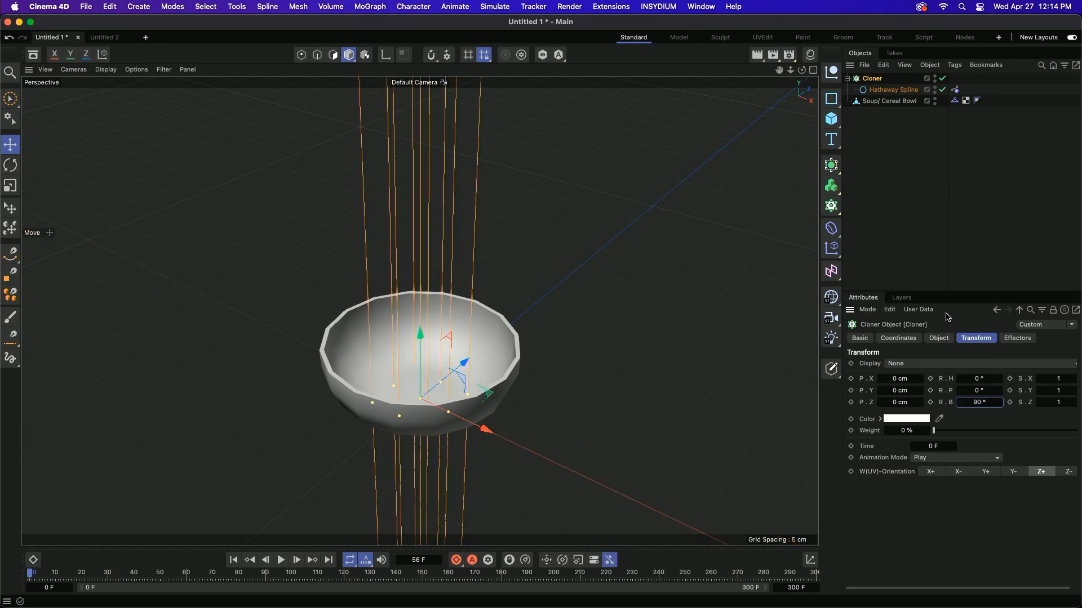
Raise the Cloner about 86 cm in Y so the splines hang above the bowl, and play the simulation
{"action": "left_click", "coordinate": [898, 339]}
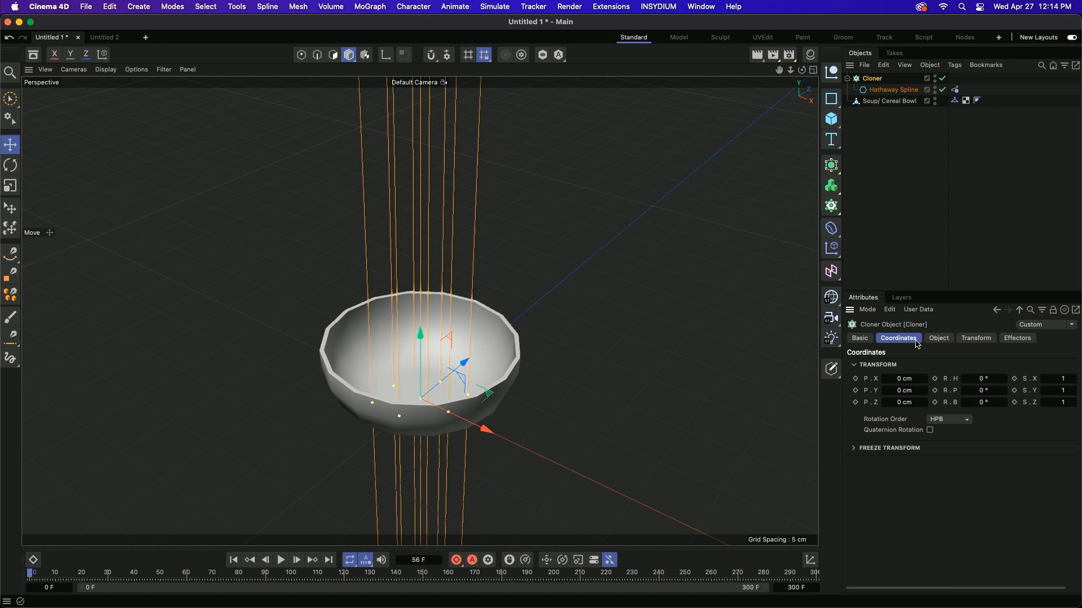
{"action": "scroll", "coordinate": [498, 375], "scroll_direction": "down", "scroll_amount": 5}
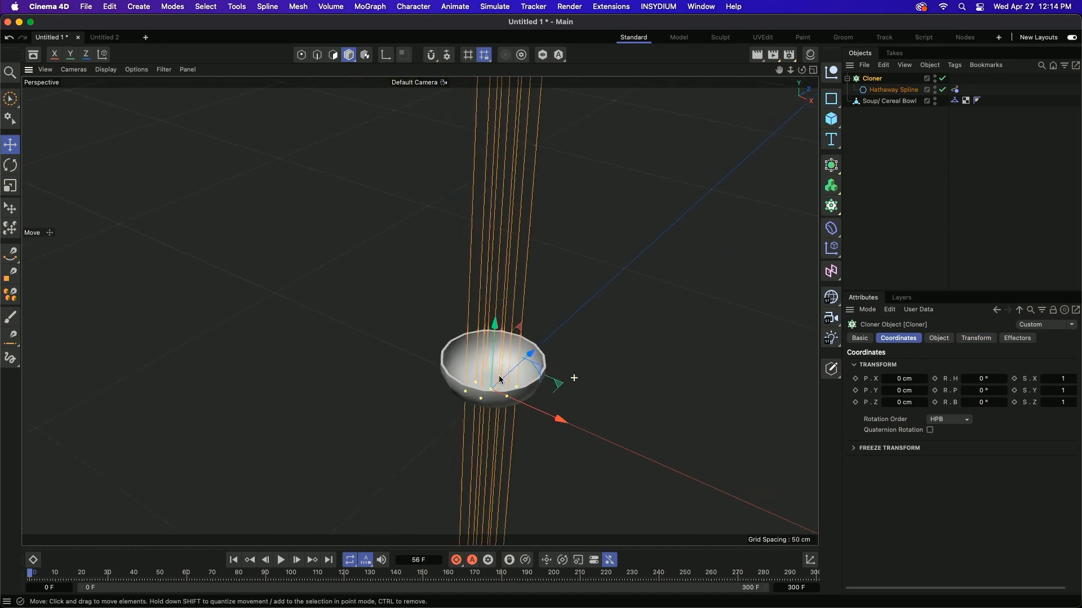
{"action": "left_click_drag", "start_coordinate": [546, 325], "coordinate": [544, 265]}
{"action": "scroll", "coordinate": [549, 405], "scroll_direction": "up", "scroll_amount": 5}
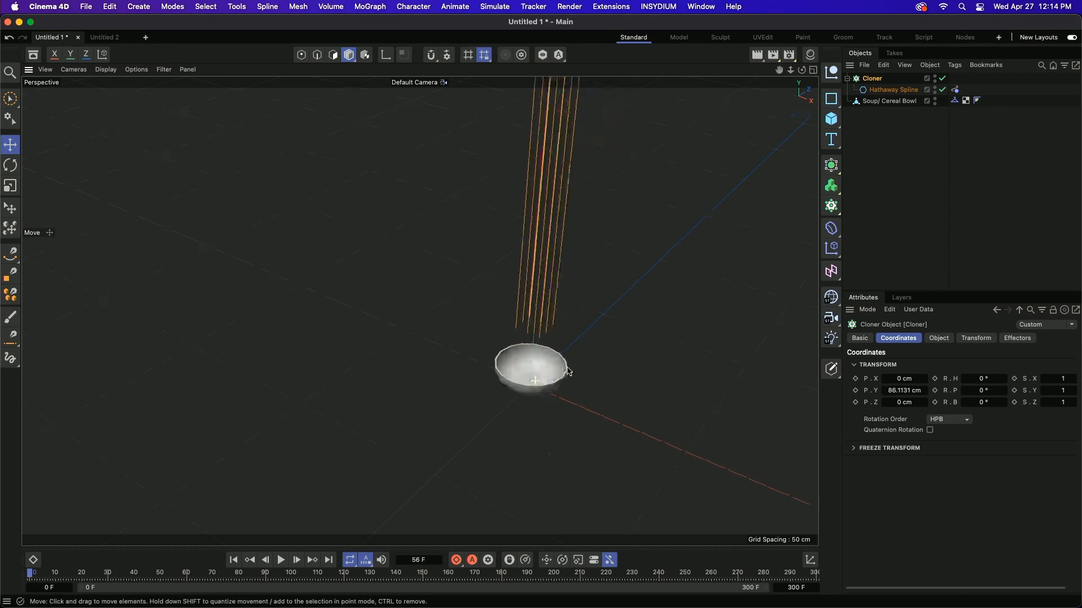
{"action": "left_click_drag", "start_coordinate": [657, 354], "coordinate": [580, 363], "text": "alt"}
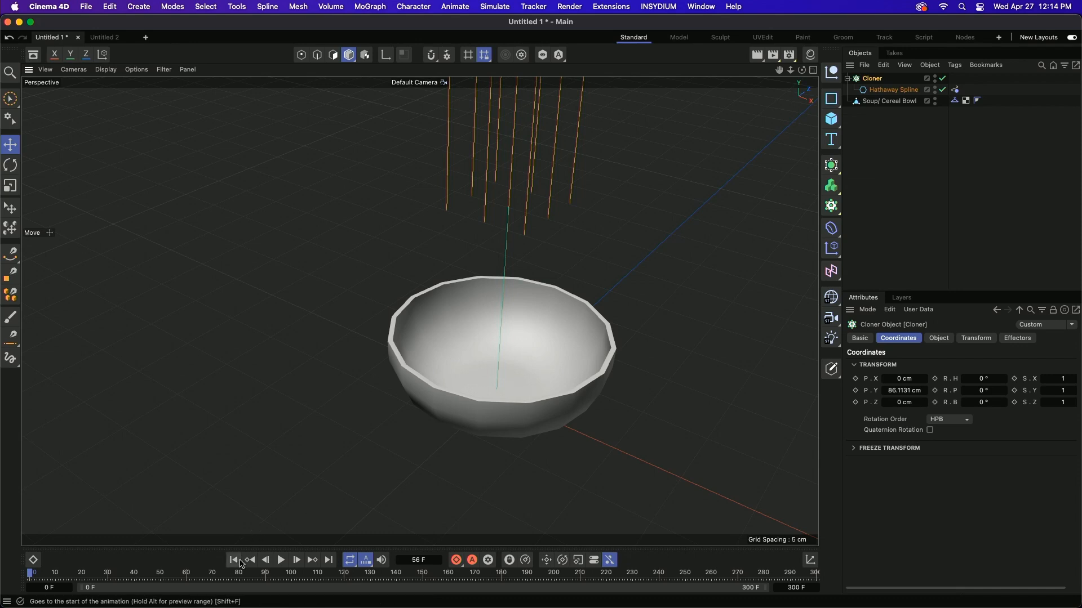
{"action": "left_click", "coordinate": [282, 560]}
{"action": "left_click", "coordinate": [281, 560]}
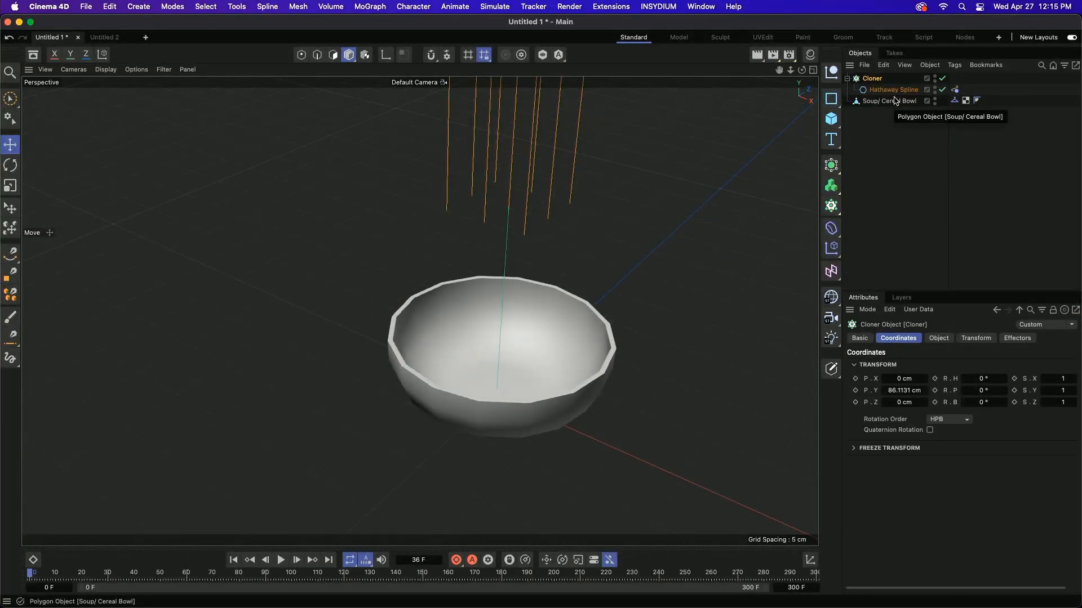
Move the Rope tag from the Hathaway Spline to the Cloner, and replay the simulation
{"action": "left_click_drag", "start_coordinate": [955, 89], "coordinate": [954, 78]}
{"action": "left_click", "coordinate": [281, 560]}
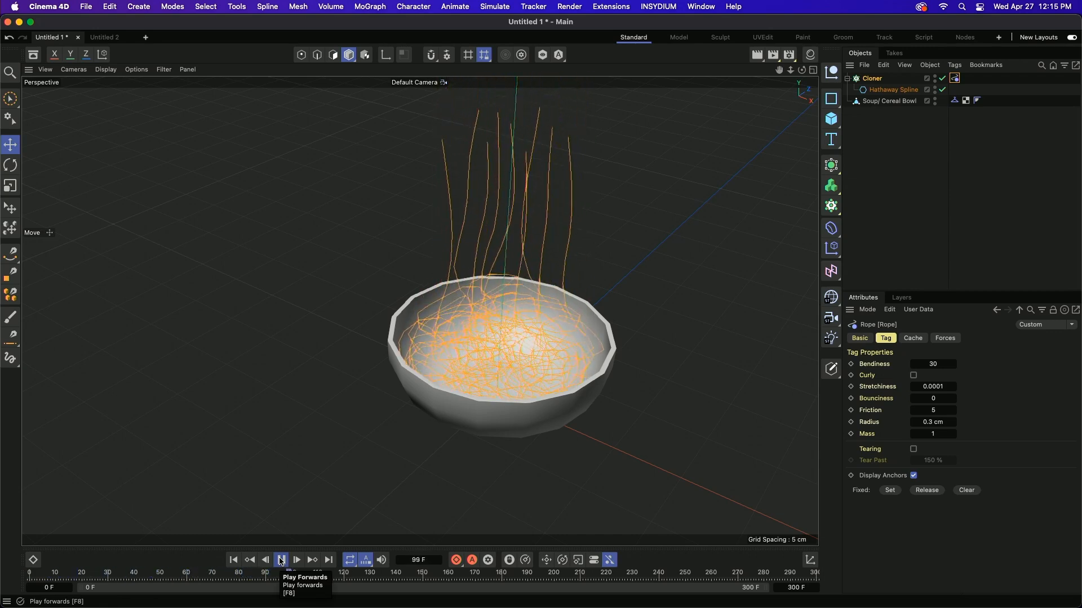
{"action": "left_click", "coordinate": [281, 560]}
{"action": "left_click", "coordinate": [234, 559]}
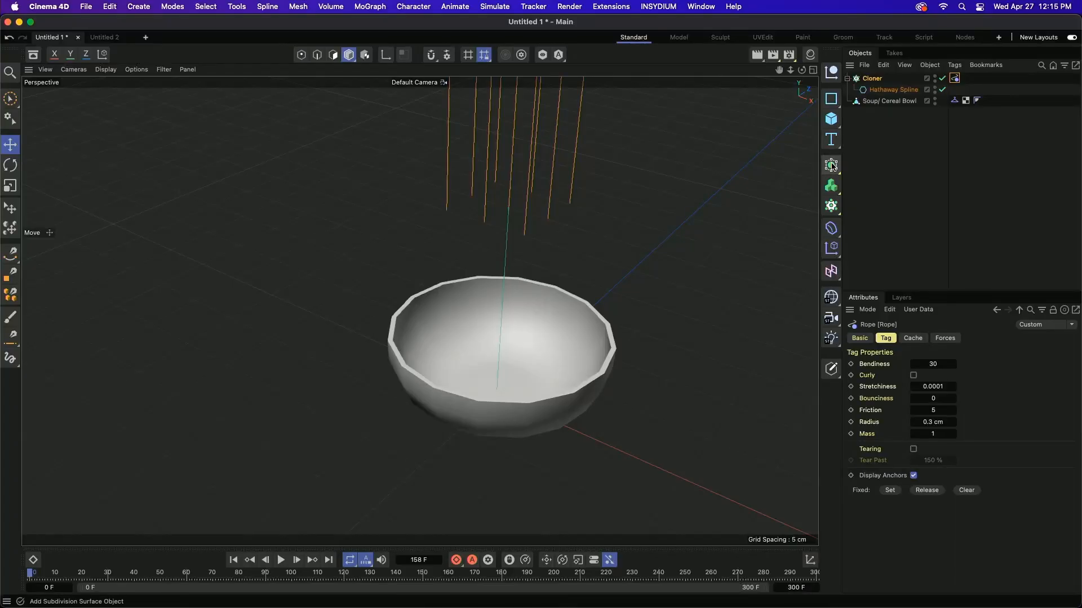
Add a Sweep object to the scene and nest the Cloner inside it
{"action": "left_click", "coordinate": [831, 165]}
{"action": "left_click", "coordinate": [968, 231]}
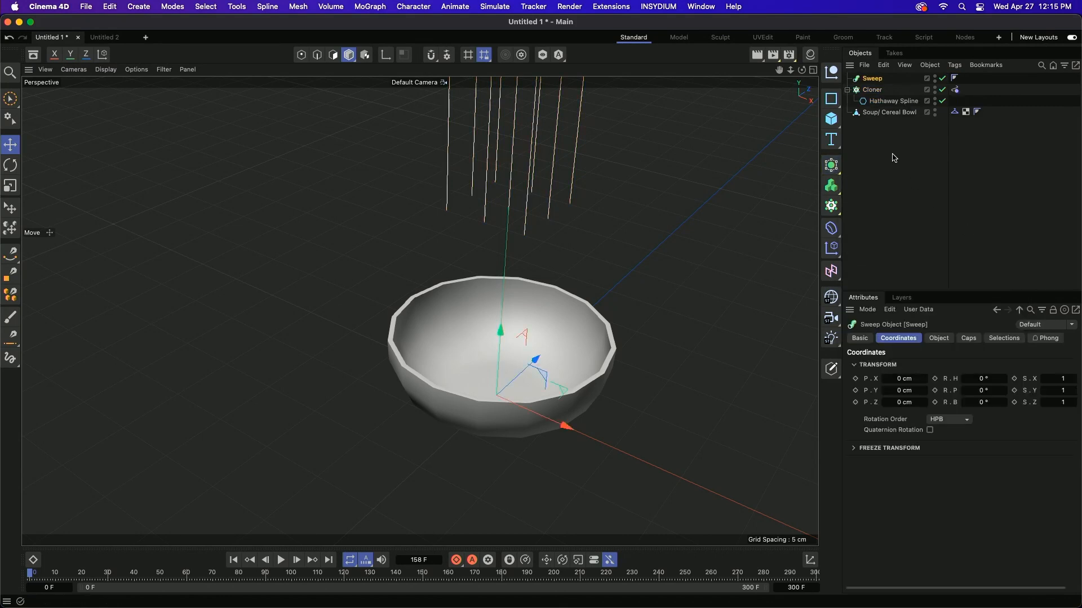
{"action": "left_click_drag", "start_coordinate": [871, 92], "coordinate": [873, 79]}
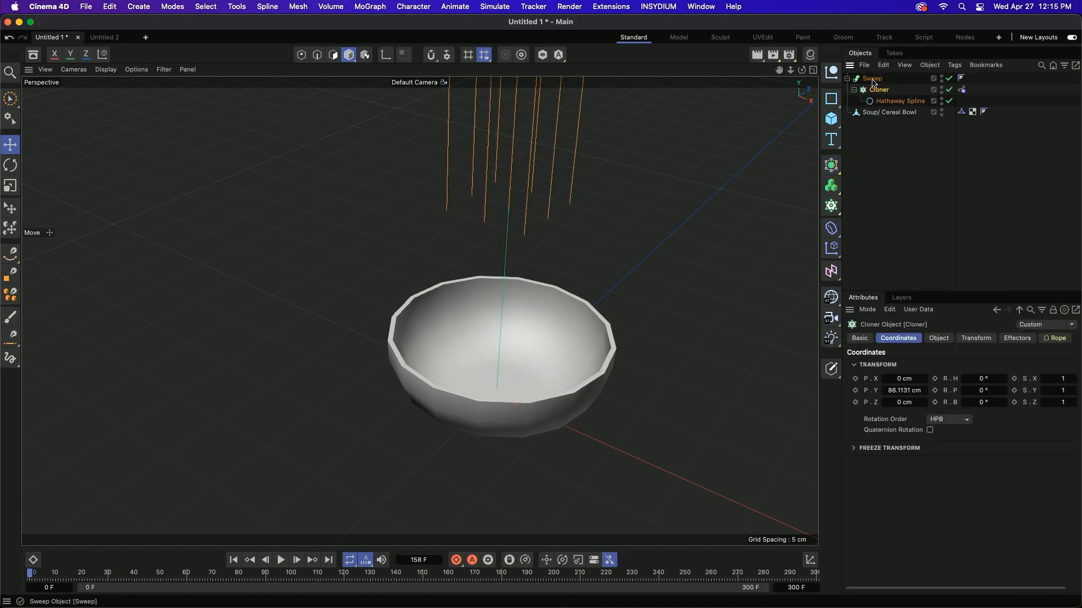
Add a Circle spline with a 0.3 cm radius and place it in the Sweep above the Cloner as the profile
{"action": "left_click", "coordinate": [831, 99]}
{"action": "left_click", "coordinate": [933, 128]}
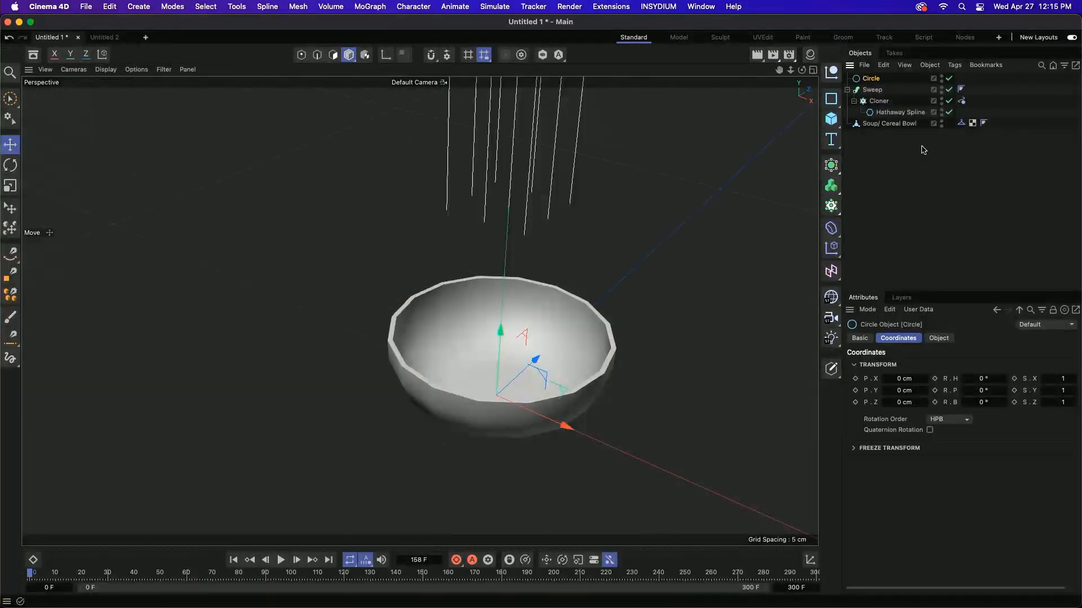
{"action": "left_click", "coordinate": [961, 100]}
{"action": "left_click", "coordinate": [856, 80]}
{"action": "left_click", "coordinate": [939, 338]}
{"action": "double_click", "coordinate": [938, 385]}
{"action": "type", "text": ".3"}
{"action": "key", "text": "Return"}
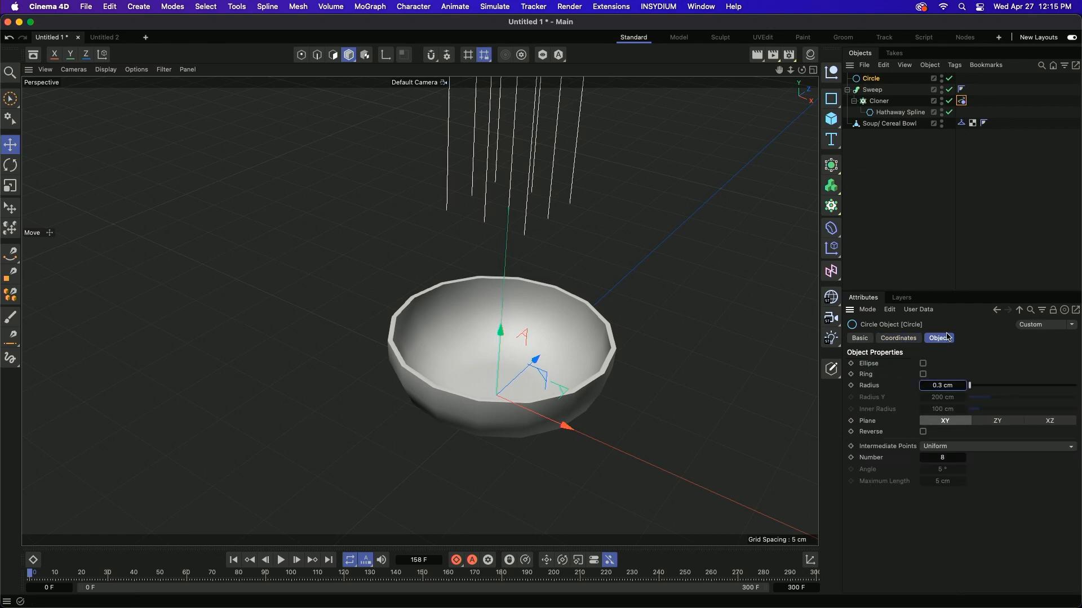
{"action": "left_click_drag", "start_coordinate": [866, 78], "coordinate": [874, 96]}
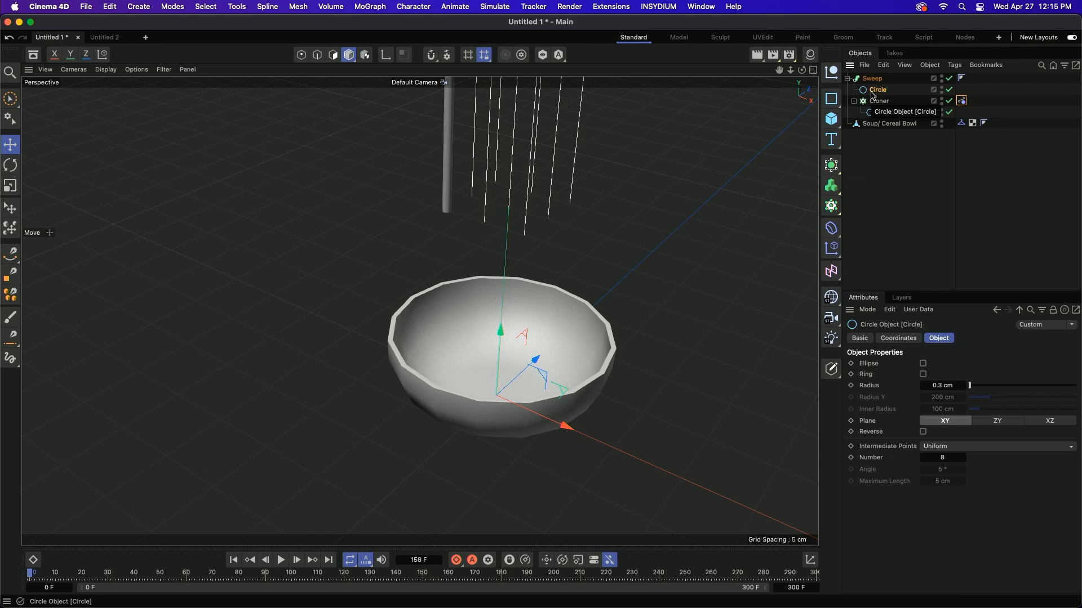
Wrap the Cloner in a Connect object inside the Sweep, and play the simulation before rewinding it
{"action": "left_click", "coordinate": [831, 165]}
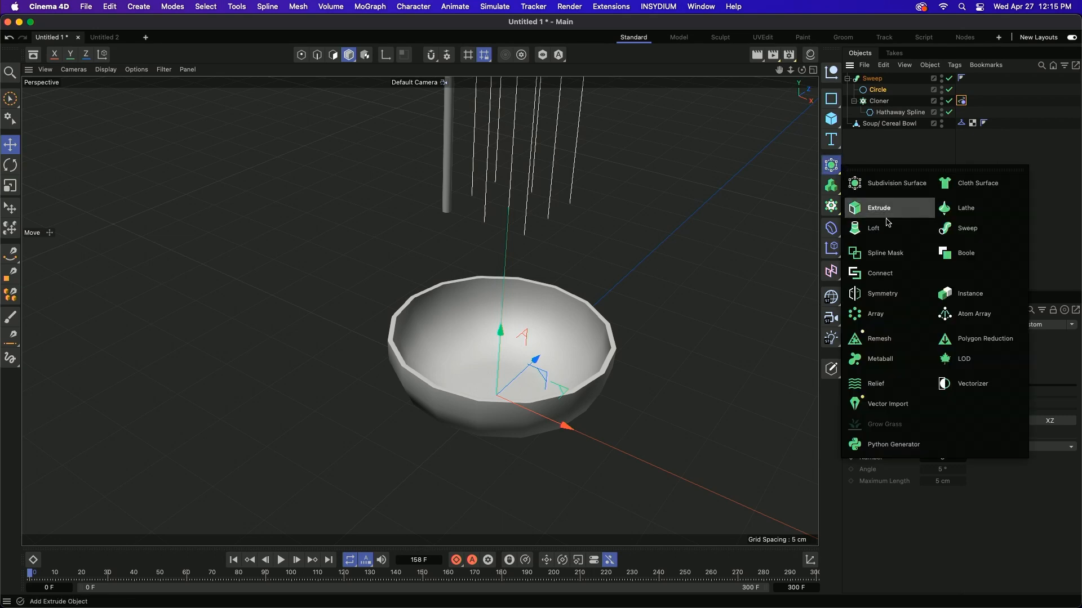
{"action": "left_click", "coordinate": [880, 274]}
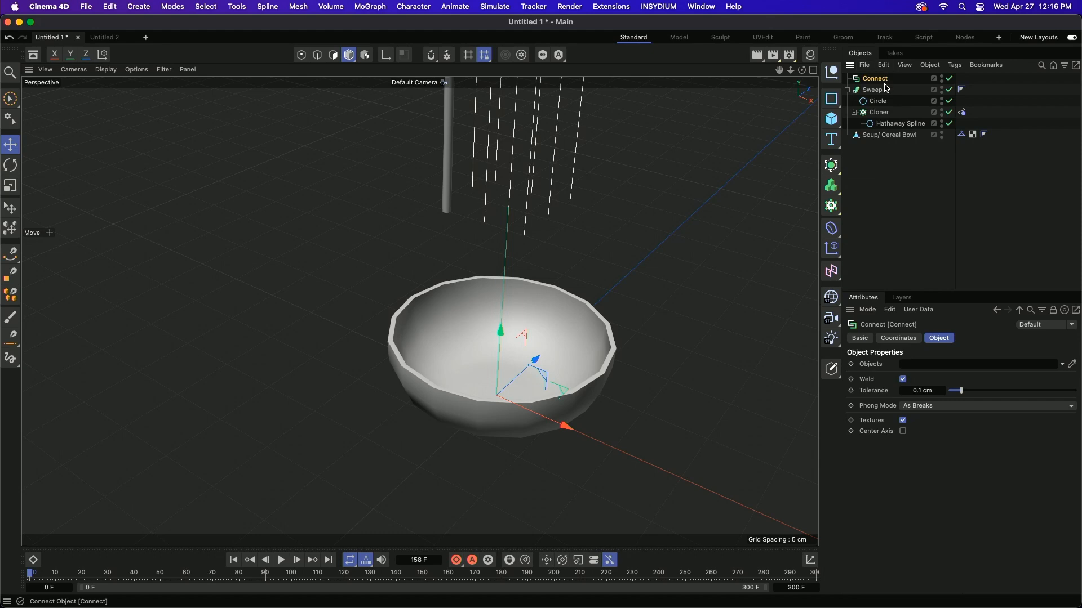
{"action": "left_click_drag", "start_coordinate": [876, 82], "coordinate": [881, 104]}
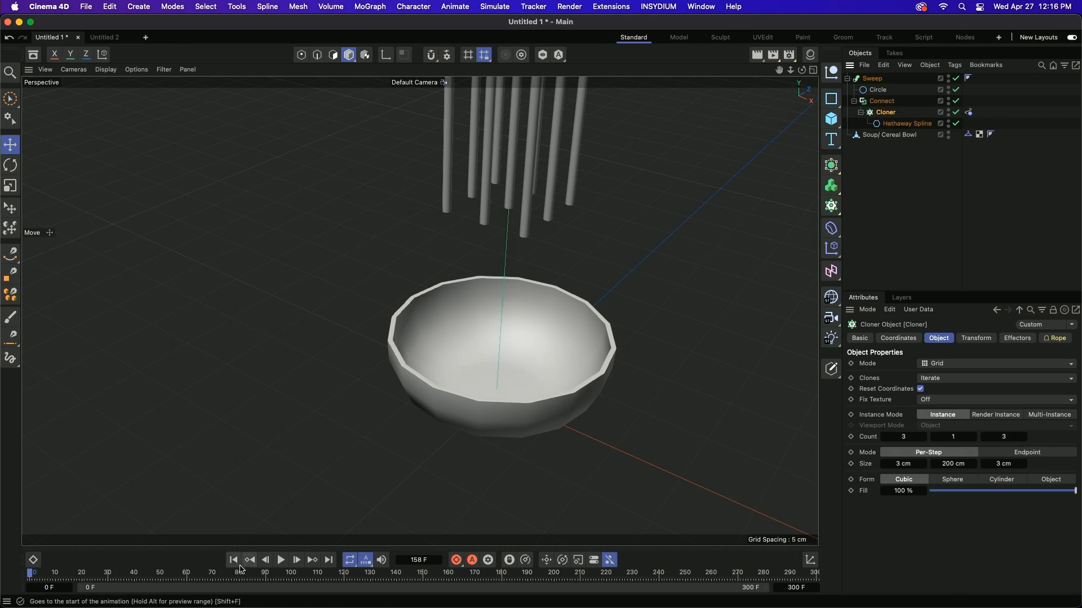
{"action": "left_click", "coordinate": [281, 561]}
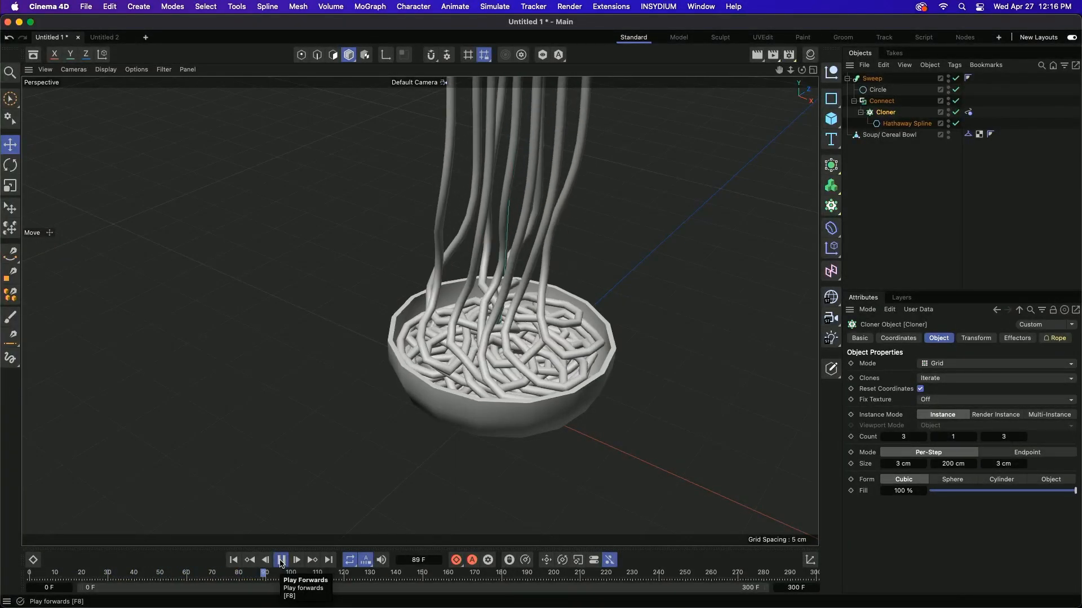
{"action": "left_click", "coordinate": [281, 560]}
{"action": "left_click", "coordinate": [233, 560]}
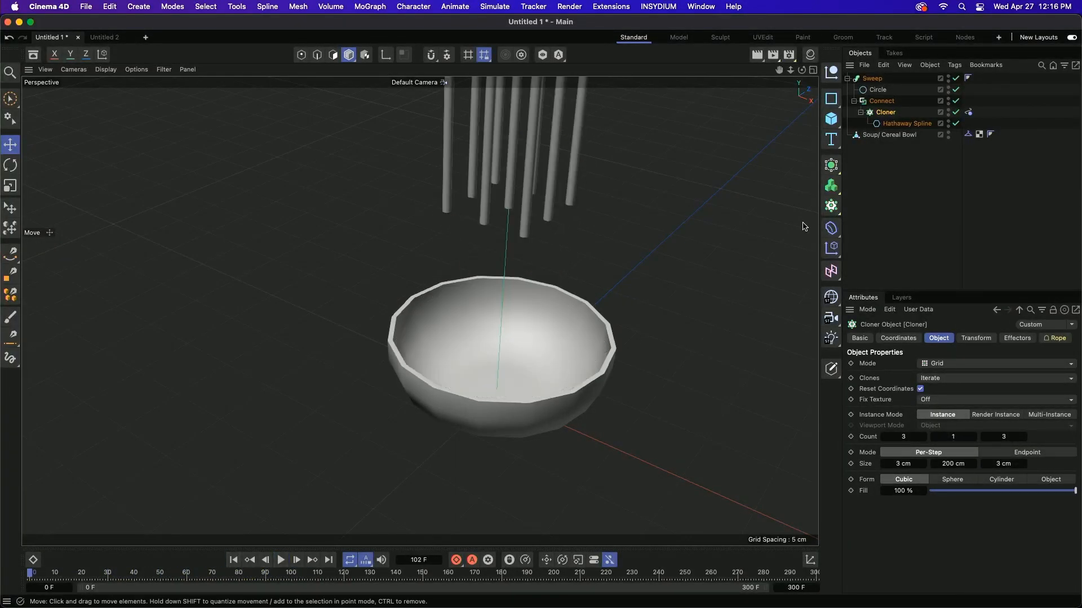
Set the Cloner's grid count to 2, 1, 3, and replay the simulation to about frame 105
{"action": "left_click", "coordinate": [883, 437]}
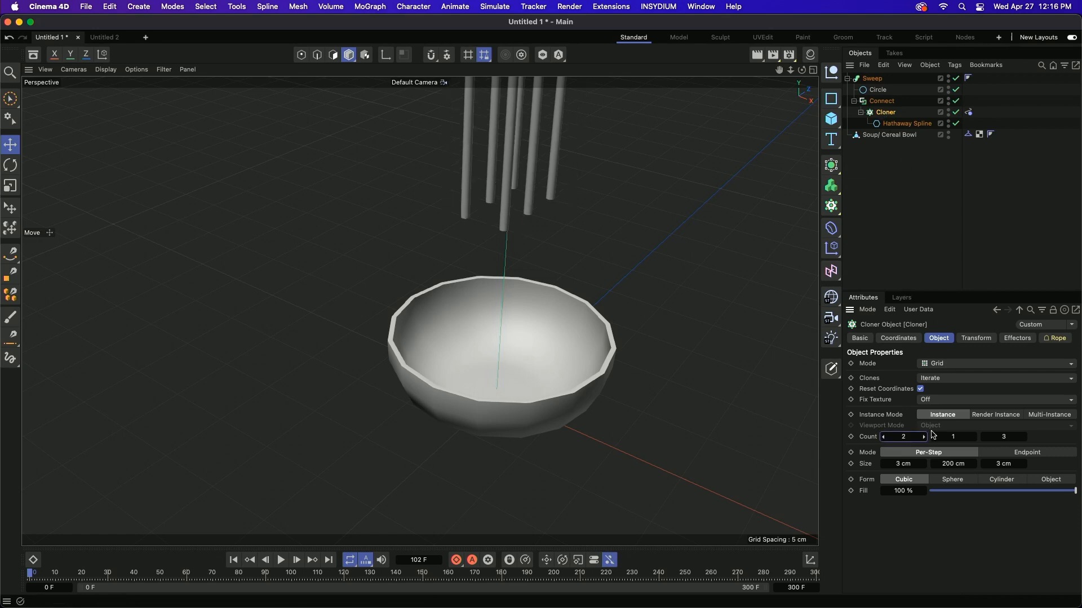
{"action": "left_click", "coordinate": [984, 438]}
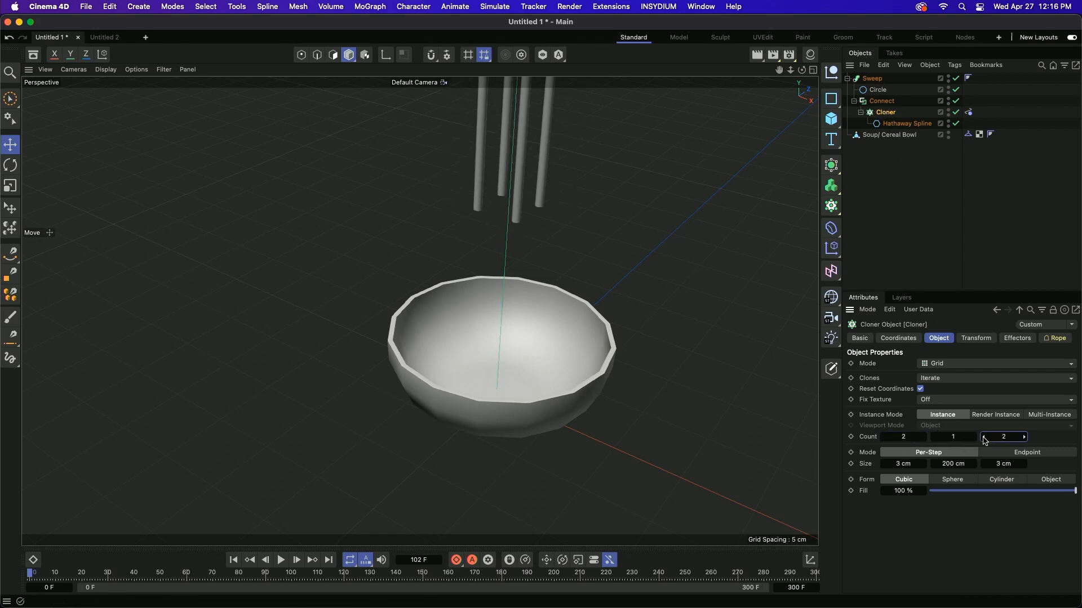
{"action": "left_click", "coordinate": [1024, 437]}
{"action": "left_click", "coordinate": [280, 560]}
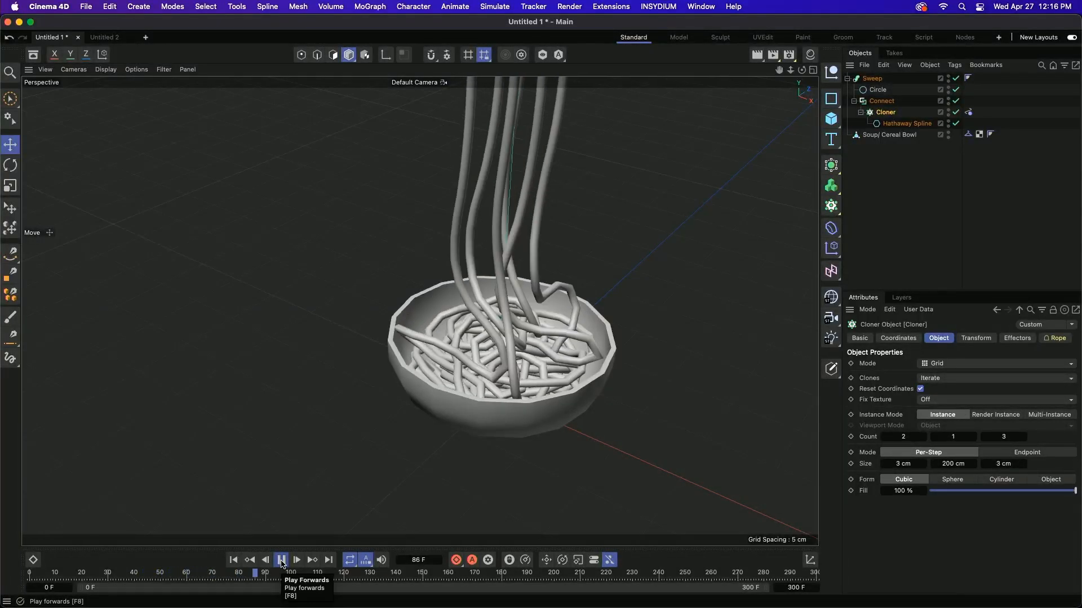
{"action": "left_click", "coordinate": [281, 559]}
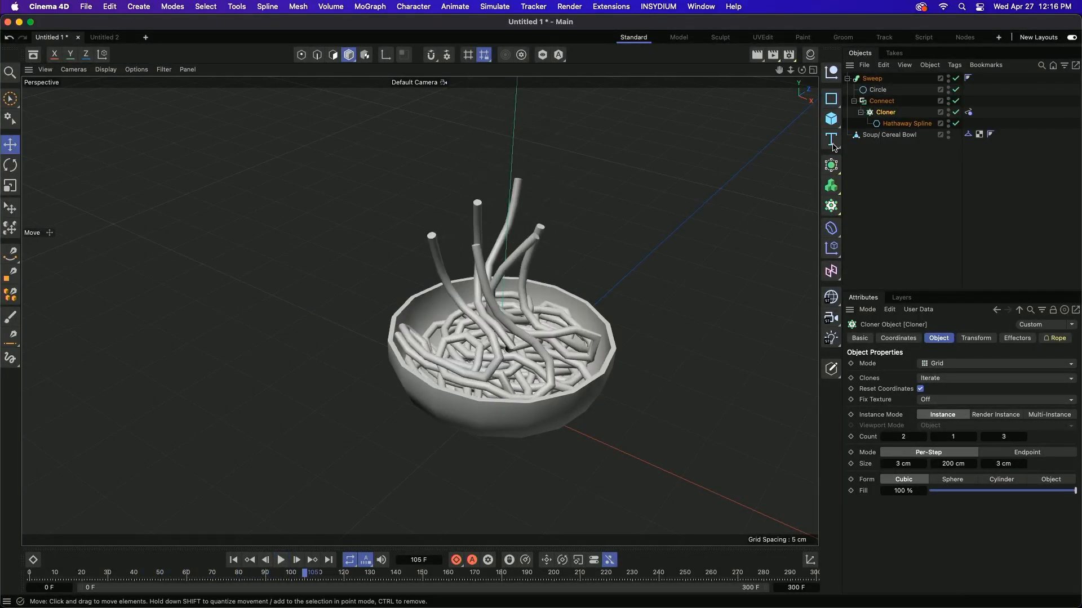
Nest the Sweep in a new Subdivision Surface, and put that whole group inside a Fracture object
{"action": "left_click", "coordinate": [831, 164]}
{"action": "left_click_drag", "start_coordinate": [872, 91], "coordinate": [884, 81]}
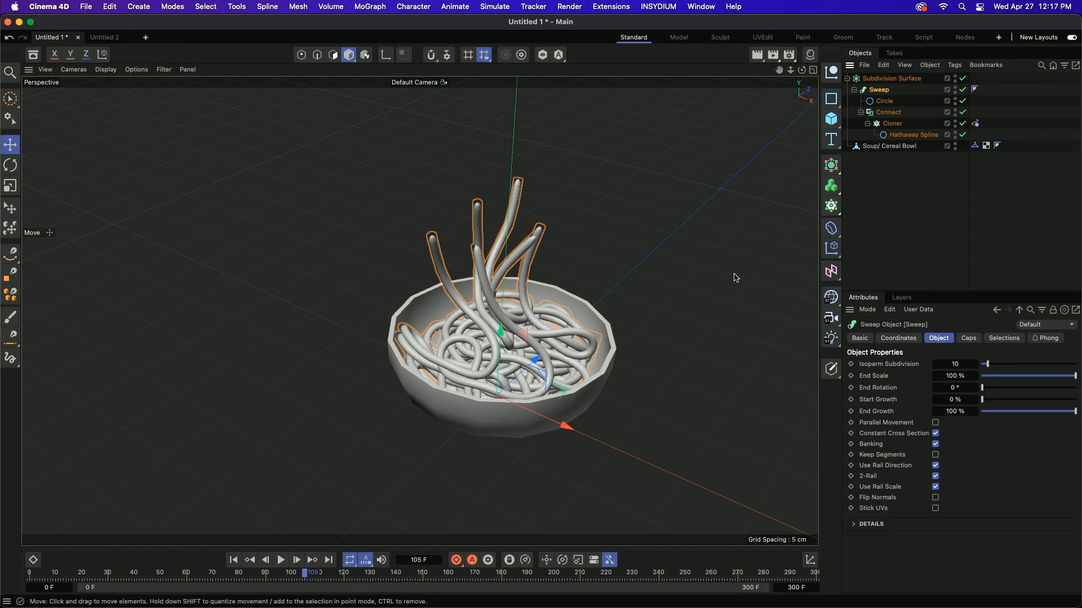
{"action": "left_click_drag", "start_coordinate": [837, 210], "coordinate": [884, 257]}
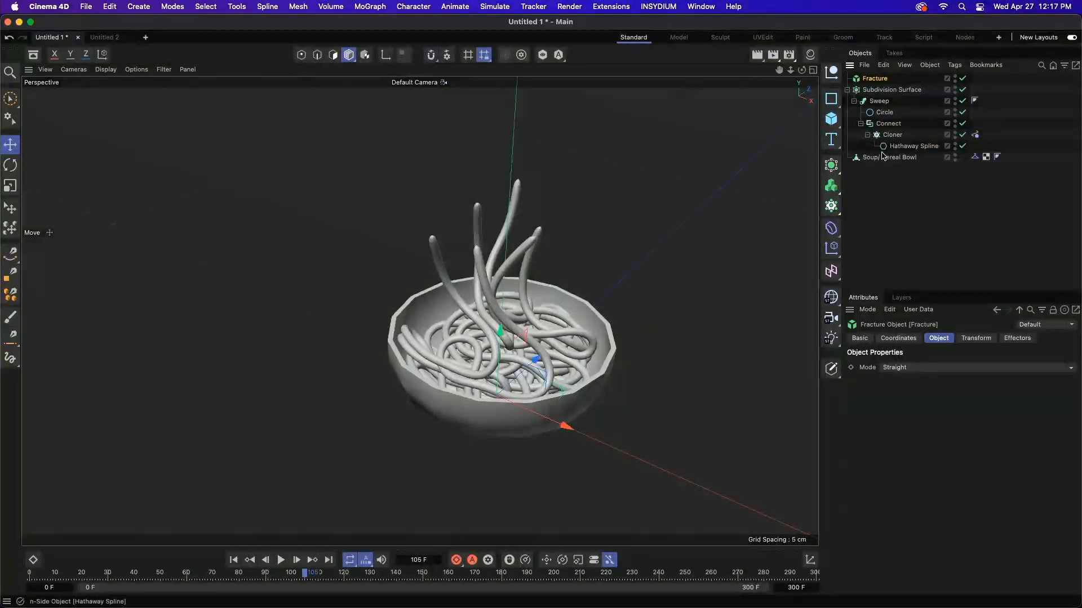
{"action": "left_click_drag", "start_coordinate": [881, 92], "coordinate": [877, 82]}
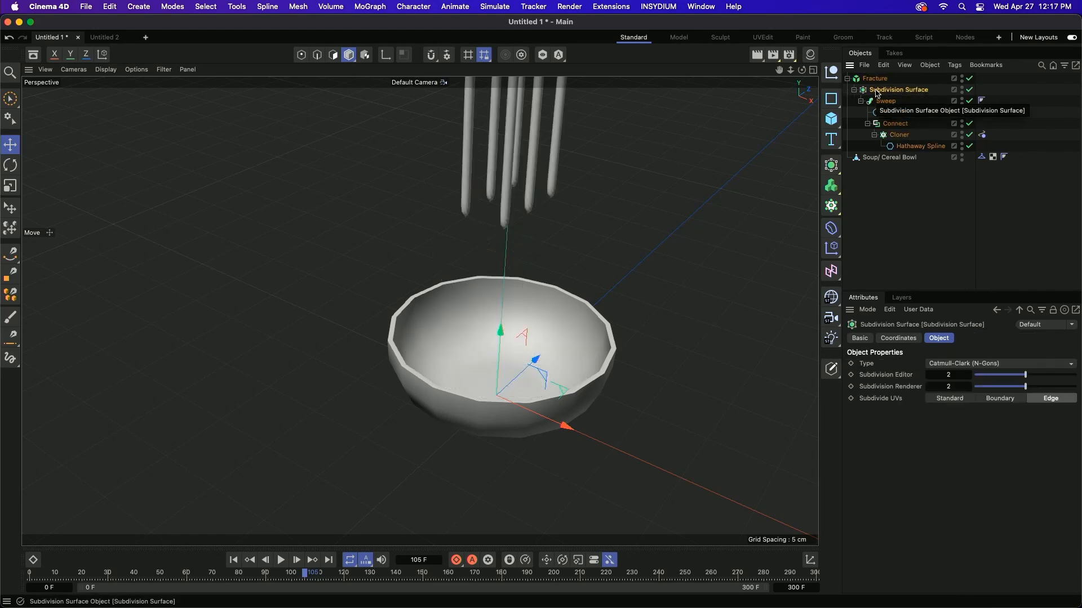
Set the Fracture object's mode to Explode Segments & Connect, and play the start of the simulation
{"action": "left_click", "coordinate": [874, 79]}
{"action": "left_click", "coordinate": [915, 368]}
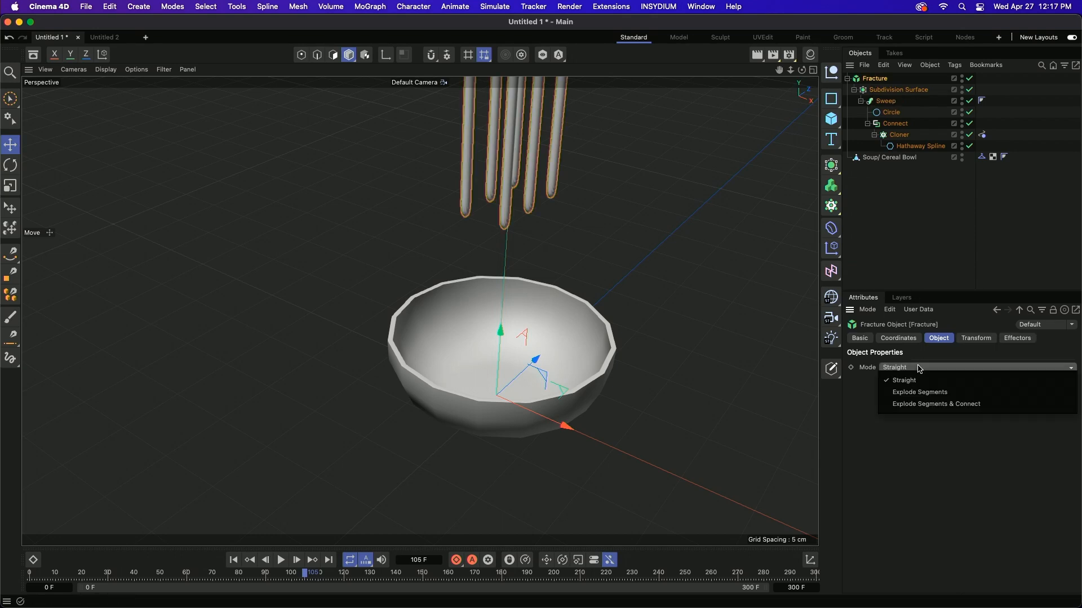
{"action": "left_click", "coordinate": [934, 408]}
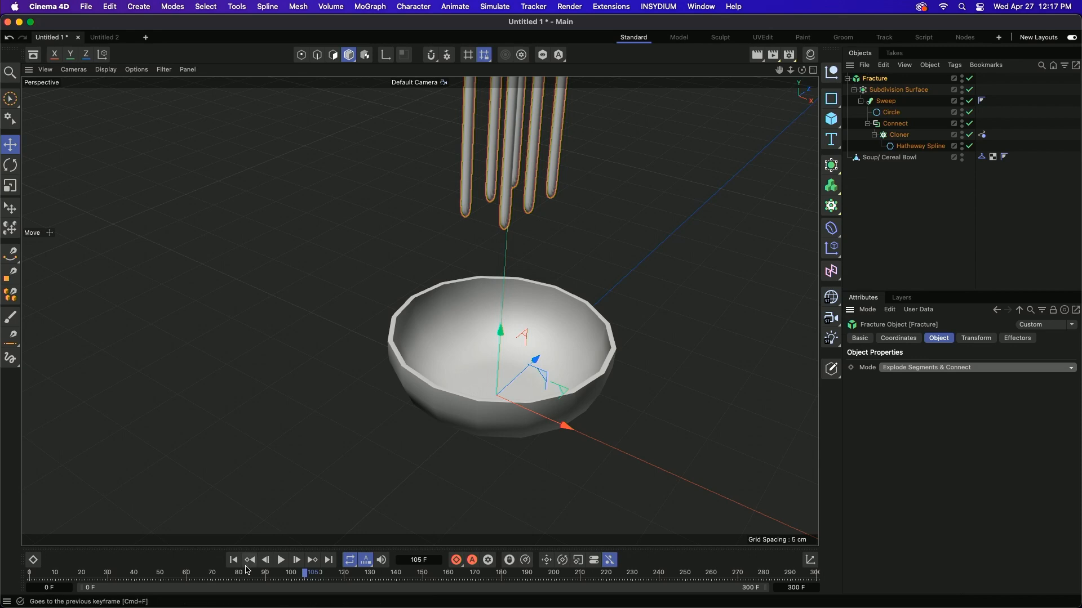
{"action": "left_click", "coordinate": [281, 560]}
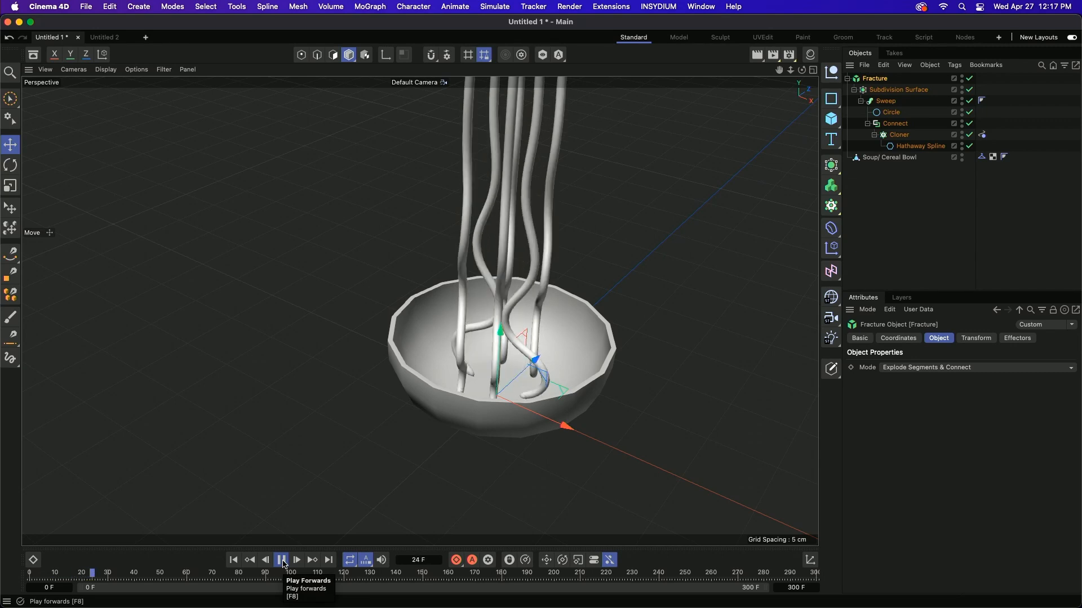
{"action": "left_click", "coordinate": [282, 560]}
Set the Subdivision Surface's editor subdivision to 0, and replay the simulation up to frame 122
{"action": "left_click", "coordinate": [898, 90]}
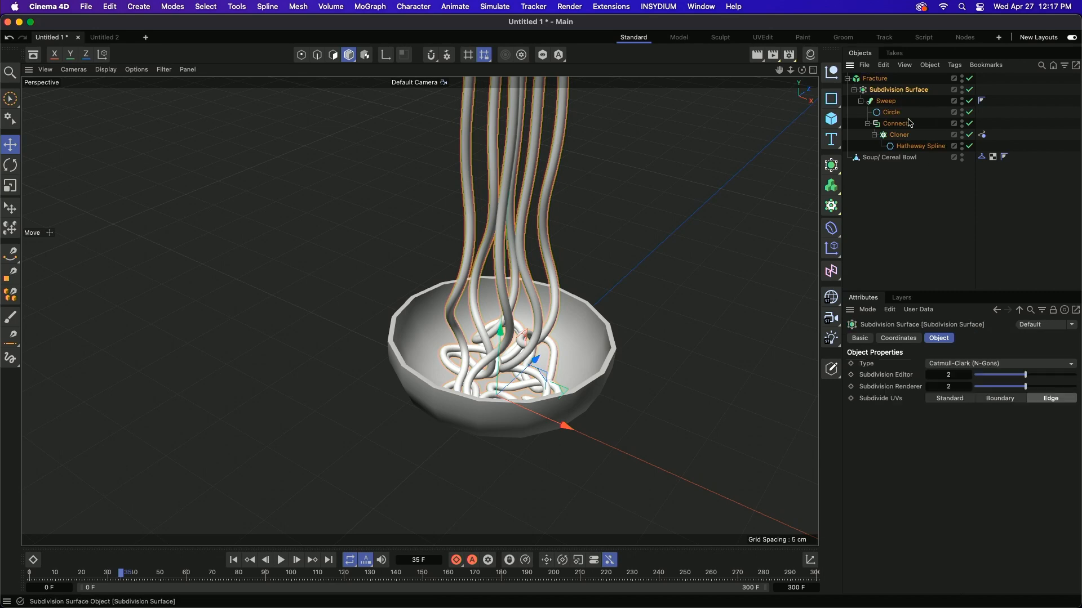
{"action": "left_click", "coordinate": [930, 375]}
{"action": "left_click", "coordinate": [930, 375]}
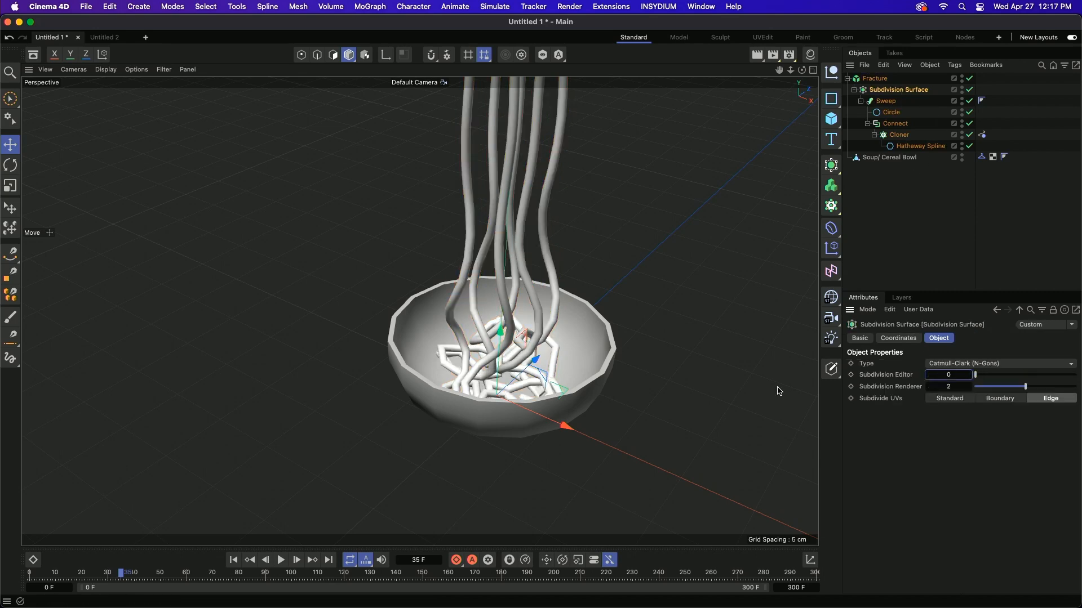
{"action": "left_click", "coordinate": [249, 560]}
{"action": "left_click", "coordinate": [281, 560]}
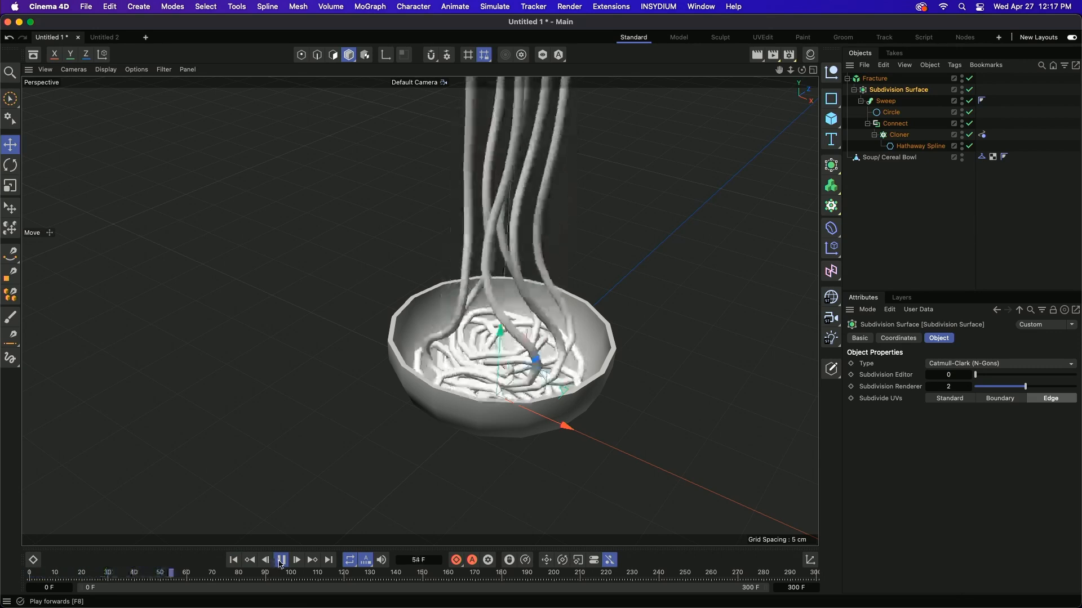
{"action": "left_click", "coordinate": [281, 560]}
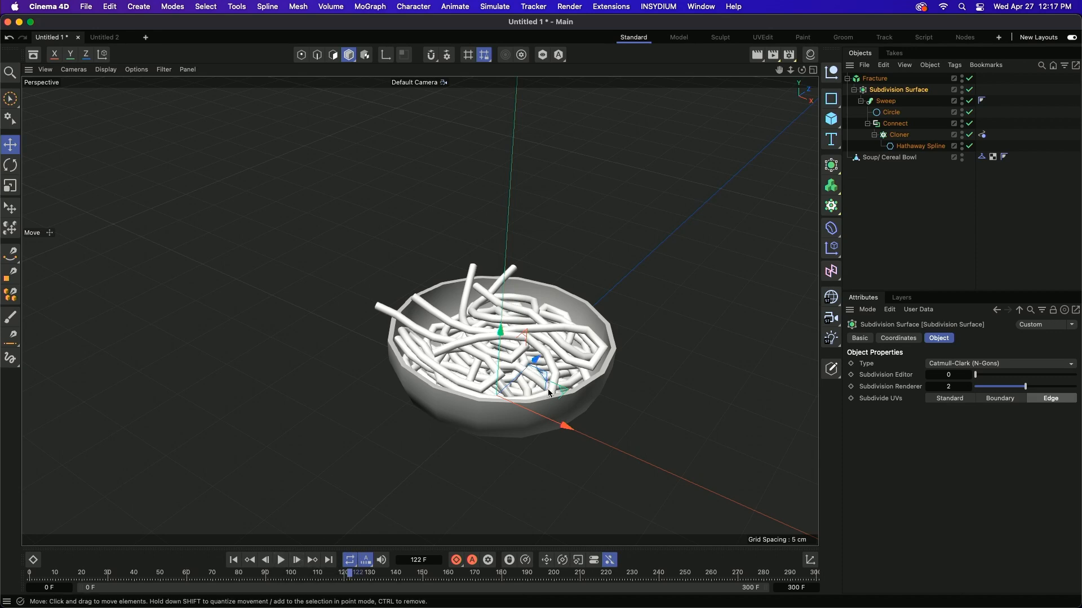
Switch the renderer to Redshift in the render settings, and close the settings window
{"action": "middle_click_drag", "start_coordinate": [524, 369], "coordinate": [487, 358], "text": "alt"}
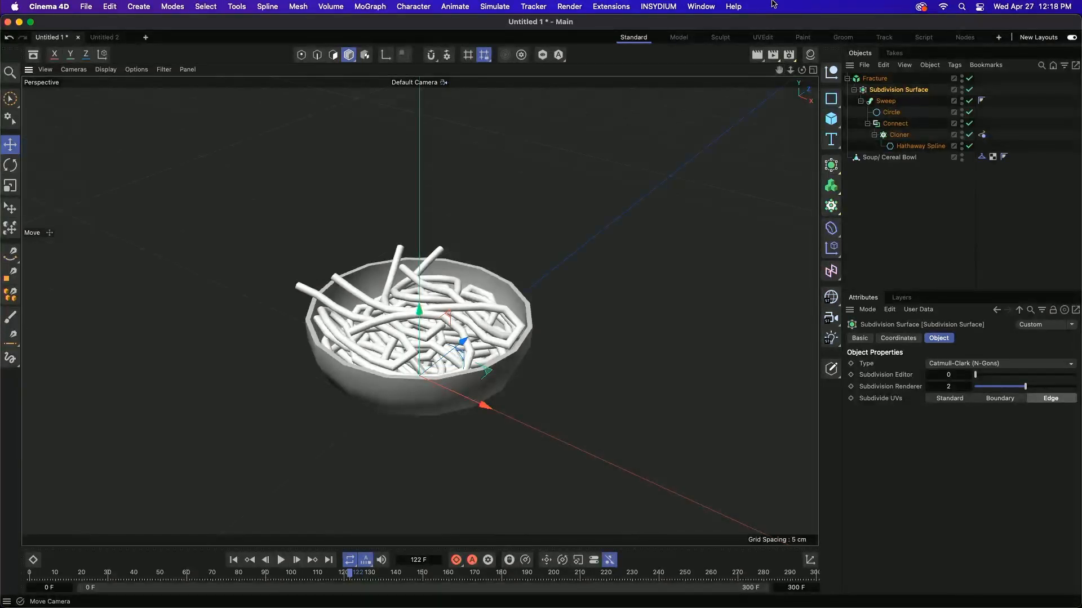
{"action": "left_click", "coordinate": [793, 60]}
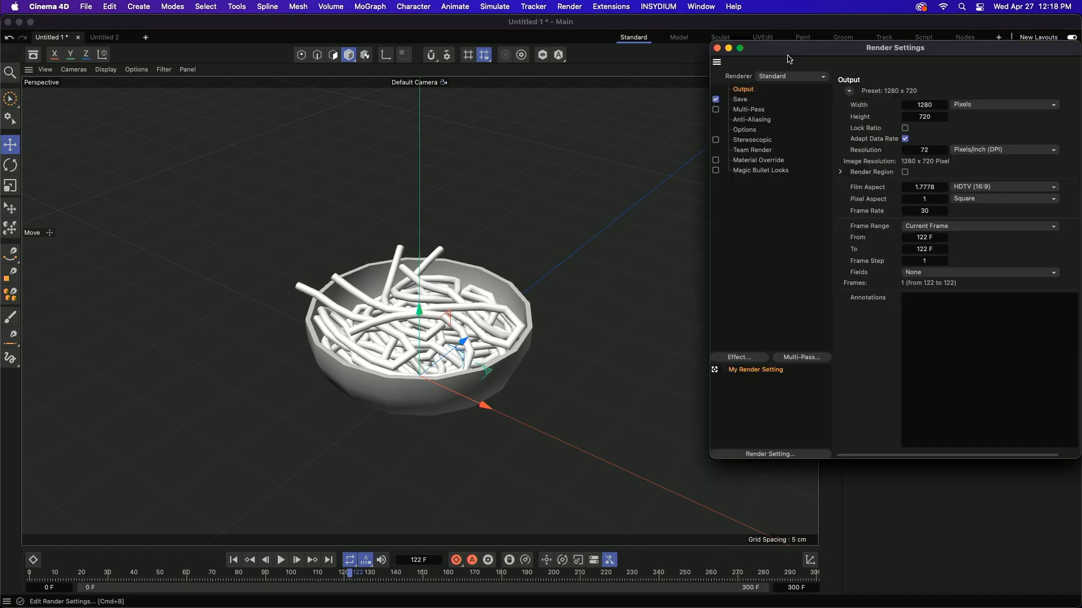
{"action": "left_click", "coordinate": [817, 80]}
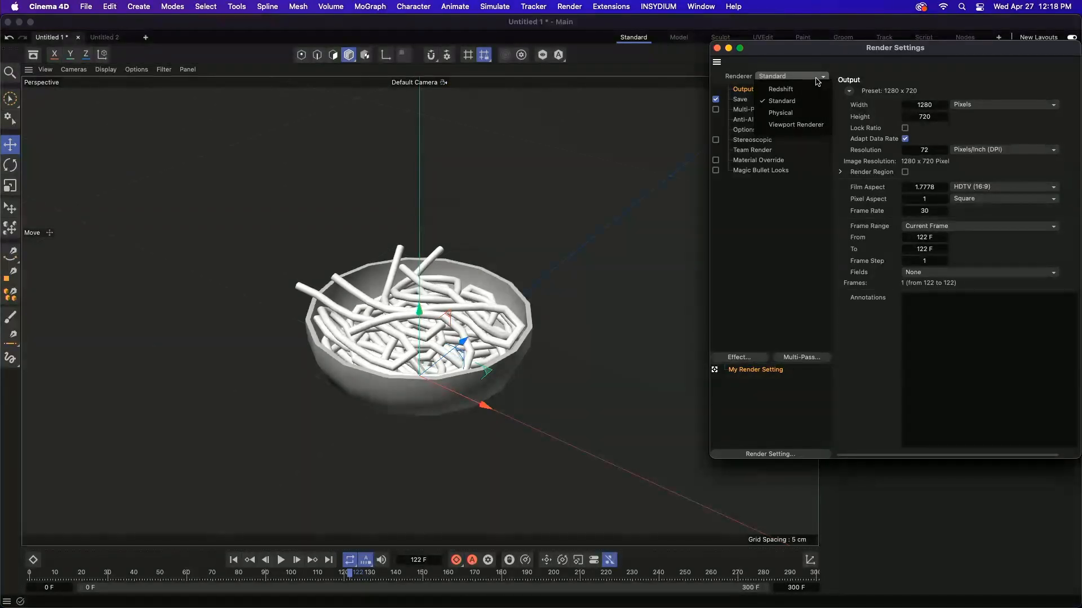
{"action": "left_click", "coordinate": [809, 89]}
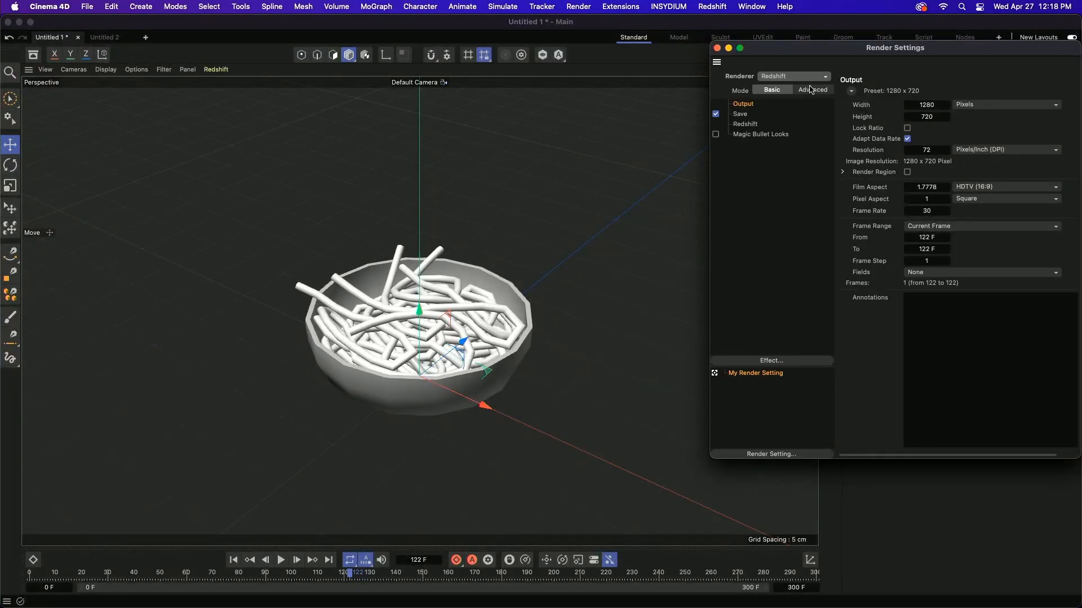
{"action": "left_click", "coordinate": [717, 48]}
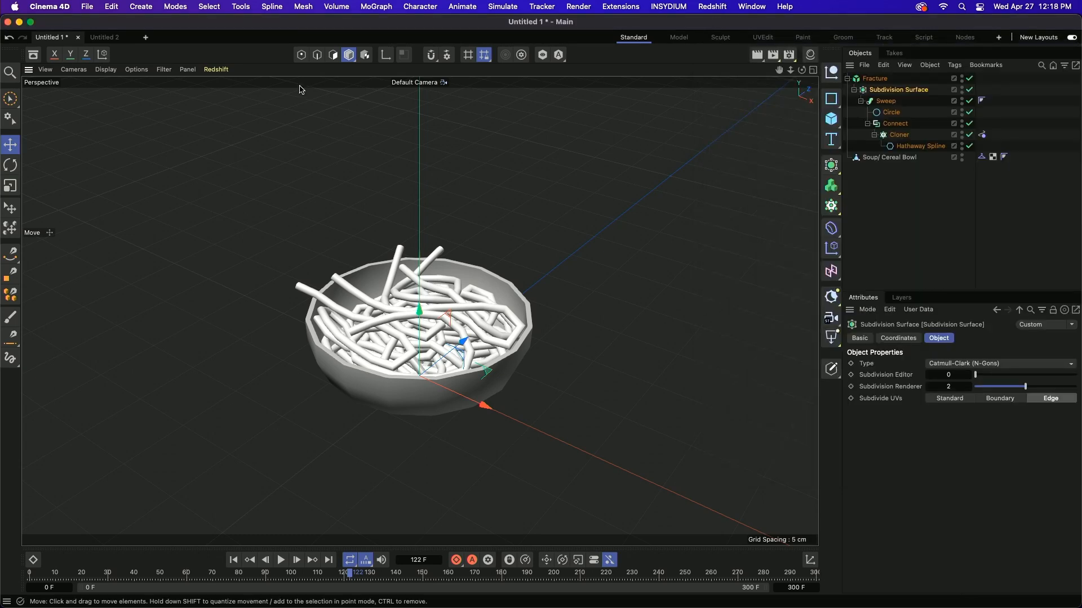
{"action": "left_click", "coordinate": [210, 73]}
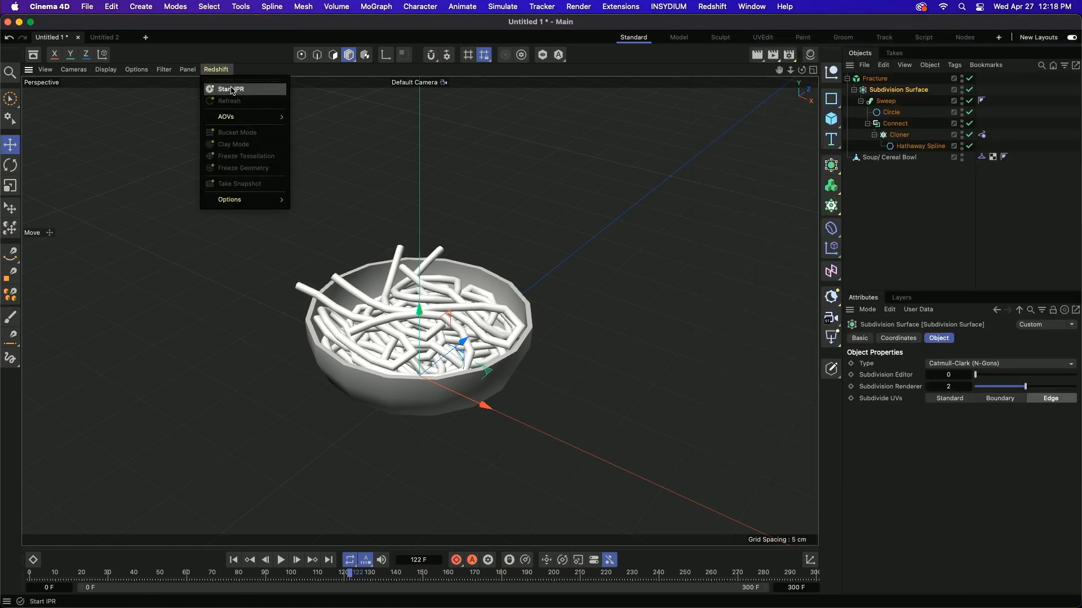
{"action": "left_click", "coordinate": [252, 61]}
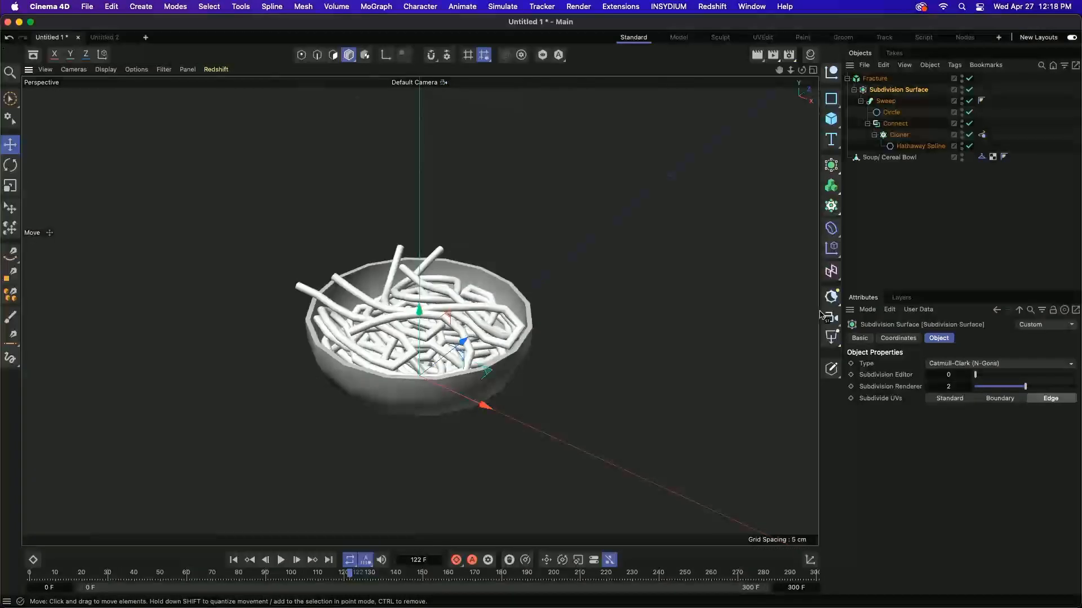
Add a Redshift Dome Light to the scene, and open the Redshift RenderView
{"action": "left_click", "coordinate": [831, 338]}
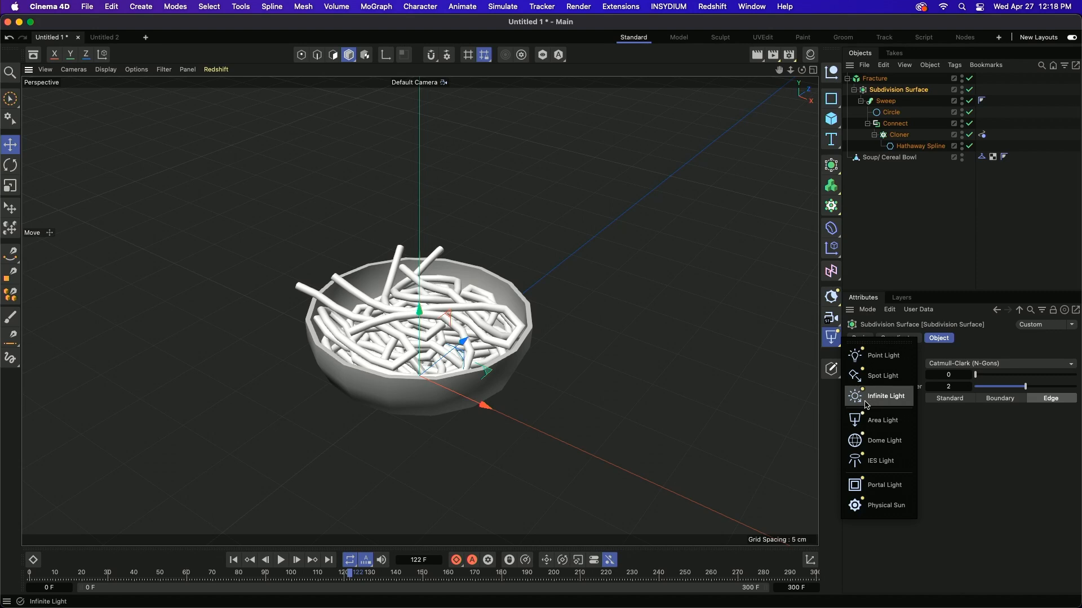
{"action": "left_click", "coordinate": [884, 443]}
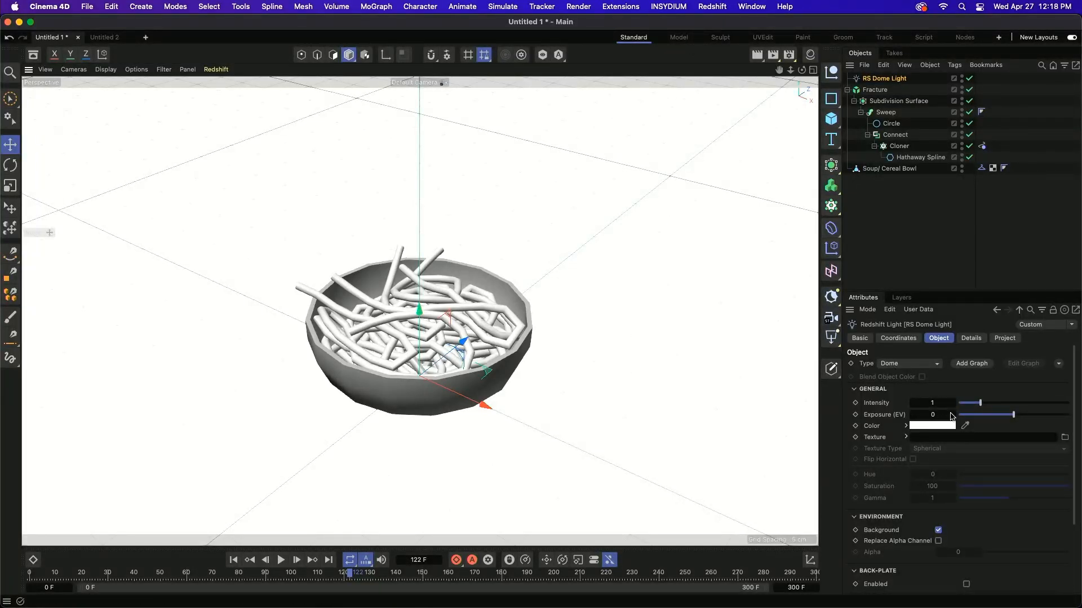
{"action": "left_click", "coordinate": [746, 8]}
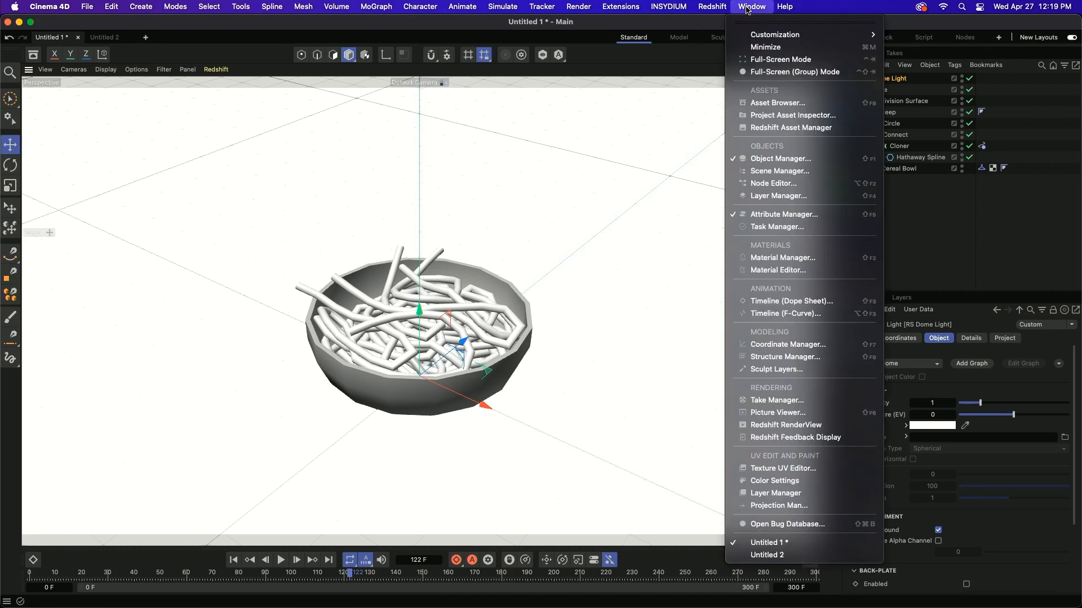
{"action": "left_click", "coordinate": [780, 426]}
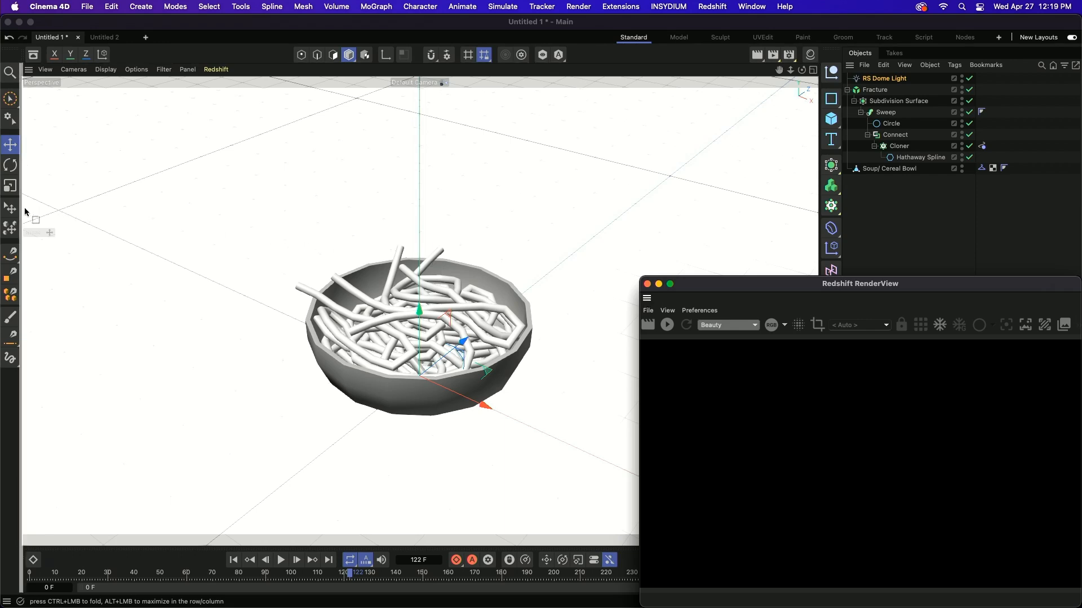
Dock the Redshift RenderView beside the viewport, and run a short interactive render of the scene
{"action": "left_click_drag", "start_coordinate": [26, 212], "coordinate": [26, 213]}
{"action": "left_click", "coordinate": [49, 107]}
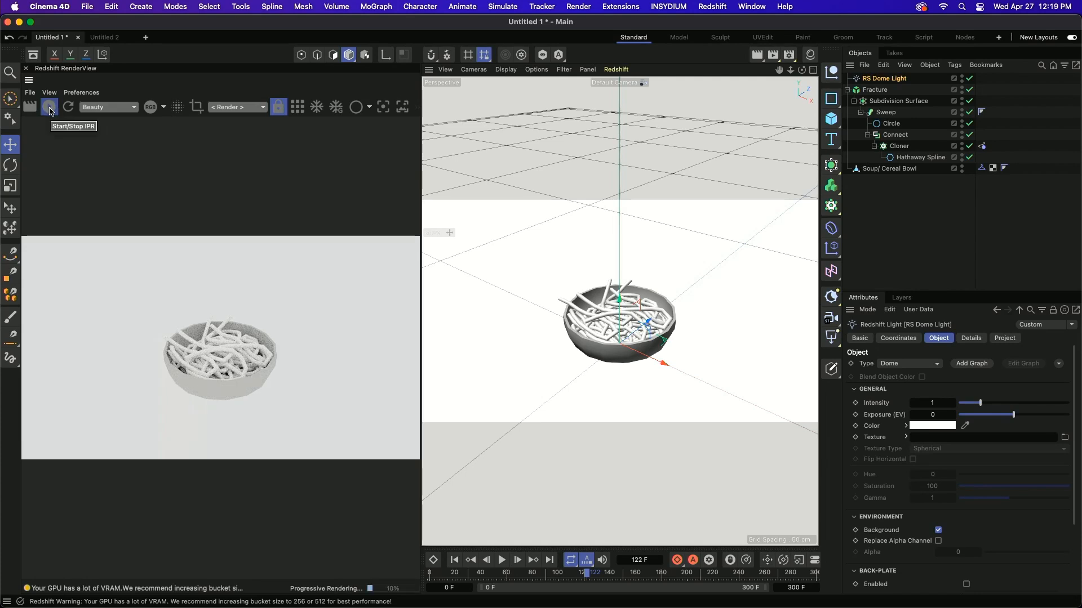
{"action": "left_click", "coordinate": [49, 107]}
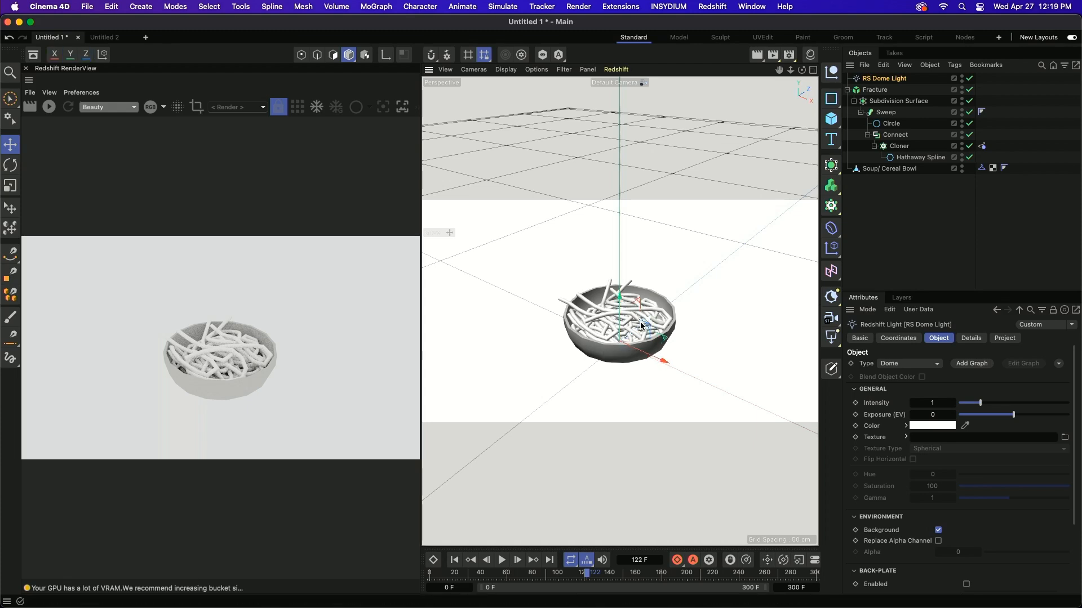
Add a Plane as the floor under the bowl, and run the interactive render again on a closer view
{"action": "scroll", "coordinate": [642, 325], "scroll_direction": "up", "scroll_amount": 5}
{"action": "left_click_drag", "start_coordinate": [666, 320], "coordinate": [620, 319], "text": "alt"}
{"action": "left_click", "coordinate": [831, 118]}
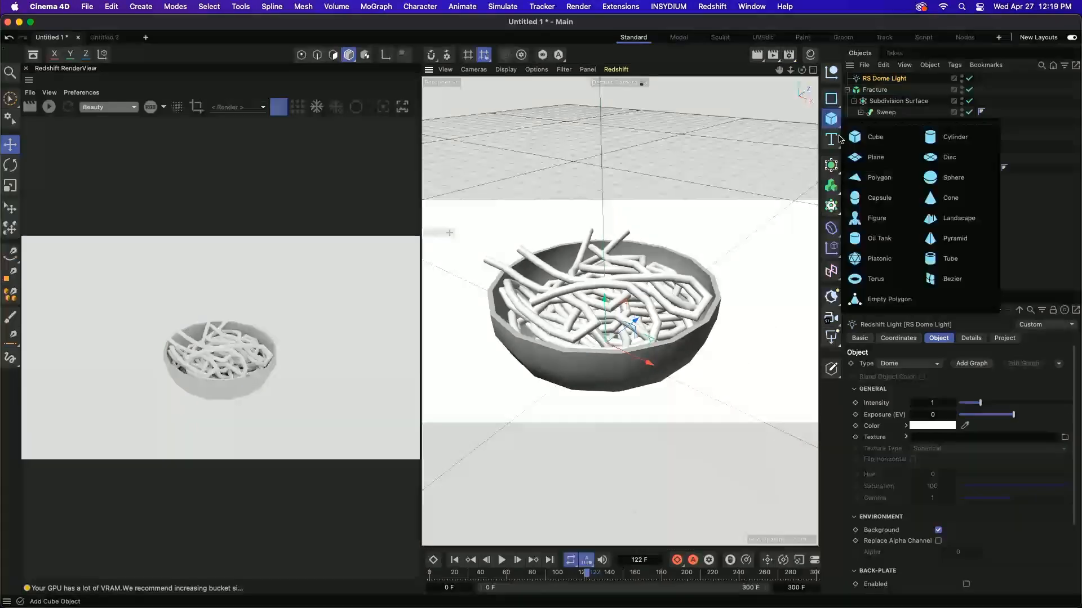
{"action": "left_click", "coordinate": [871, 169]}
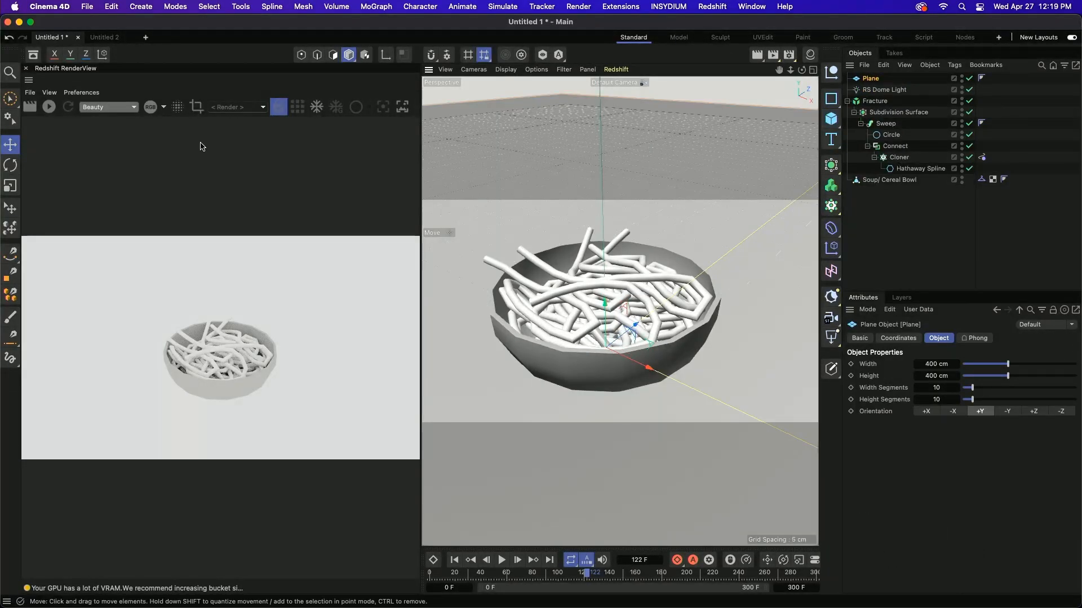
{"action": "left_click", "coordinate": [49, 106]}
{"action": "left_click", "coordinate": [50, 107]}
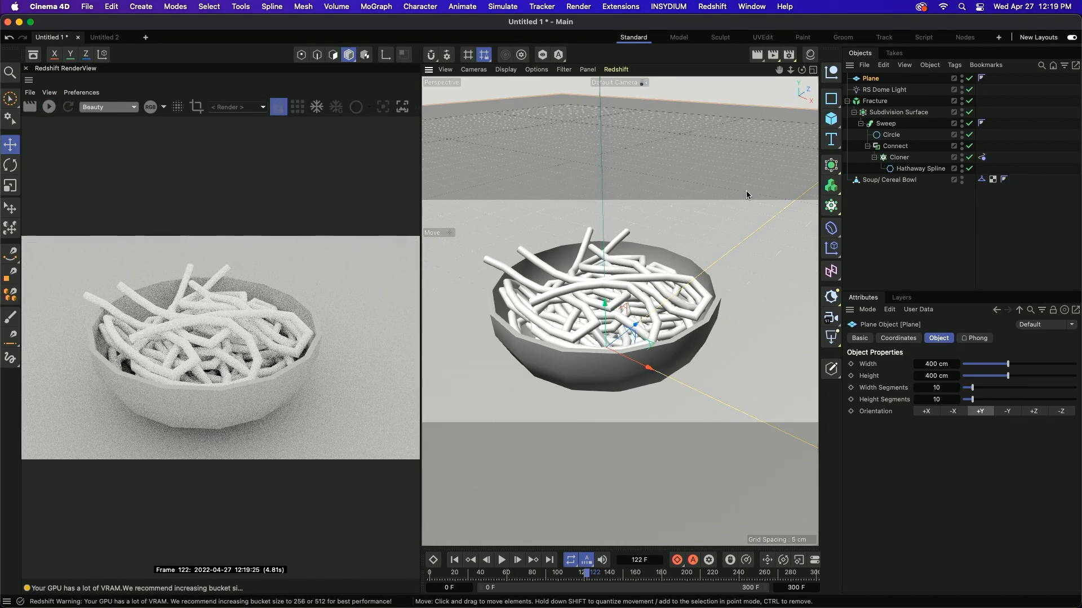
Place the Soup/ Cereal Bowl under a new Subdivision Surface, and delete the Dinnerware 05 - Brown material
{"action": "left_click", "coordinate": [831, 165]}
{"action": "left_click_drag", "start_coordinate": [874, 80], "coordinate": [871, 182]}
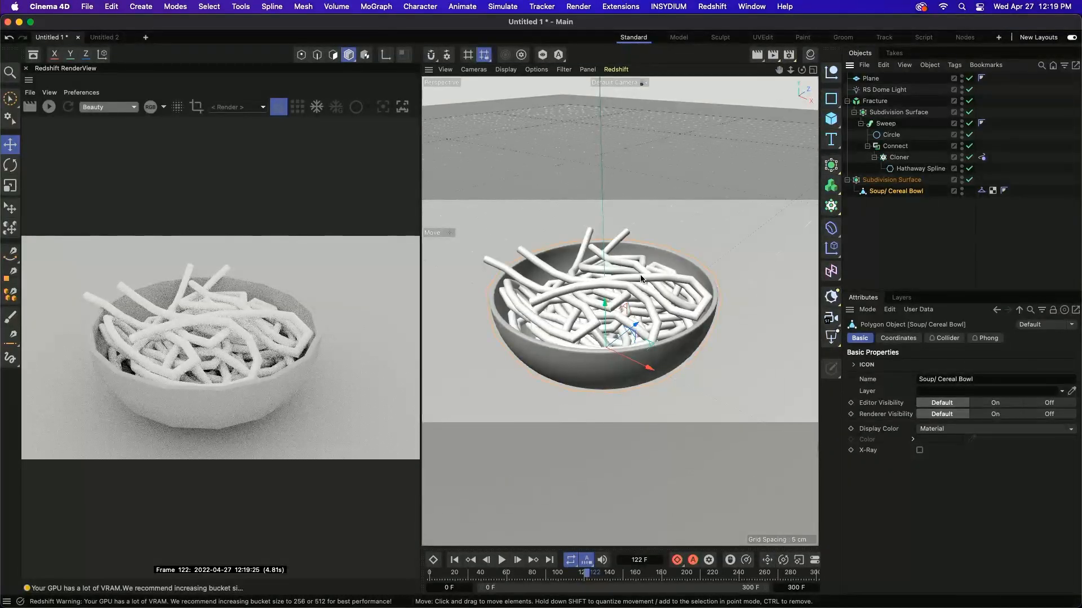
{"action": "left_click", "coordinate": [810, 57]}
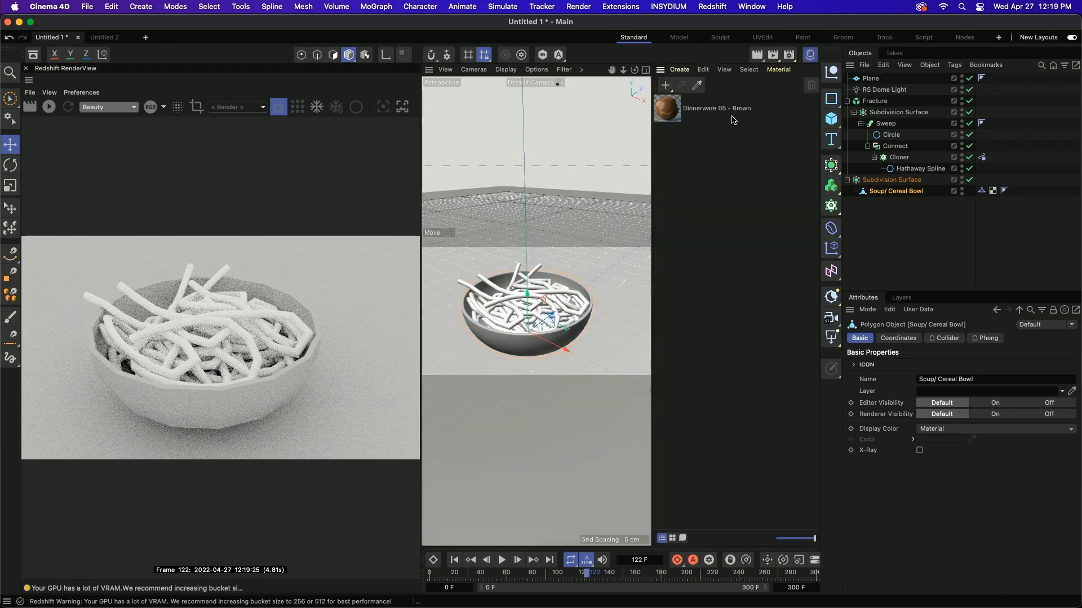
{"action": "left_click", "coordinate": [711, 116]}
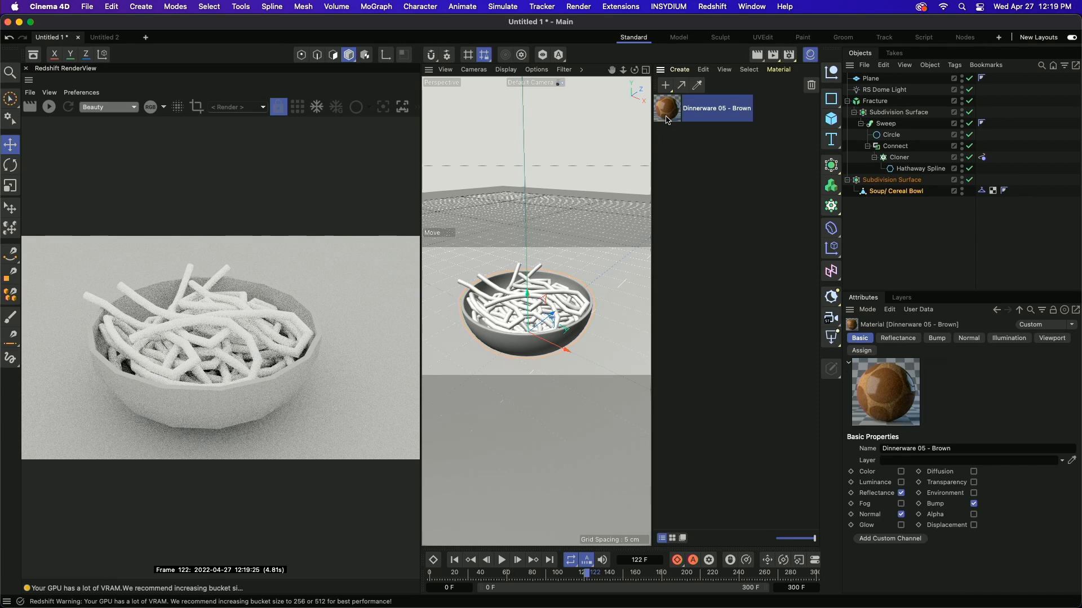
{"action": "key", "text": "Delete"}
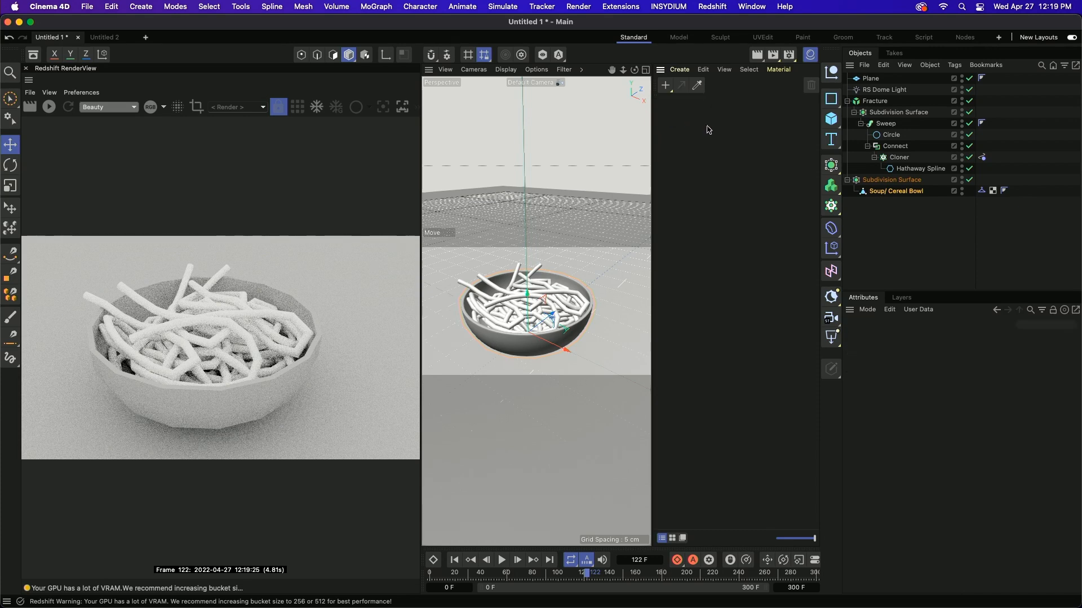
Create a new Redshift material and open its Node Editor, leaving the Material Editor closed
{"action": "double_click", "coordinate": [704, 129]}
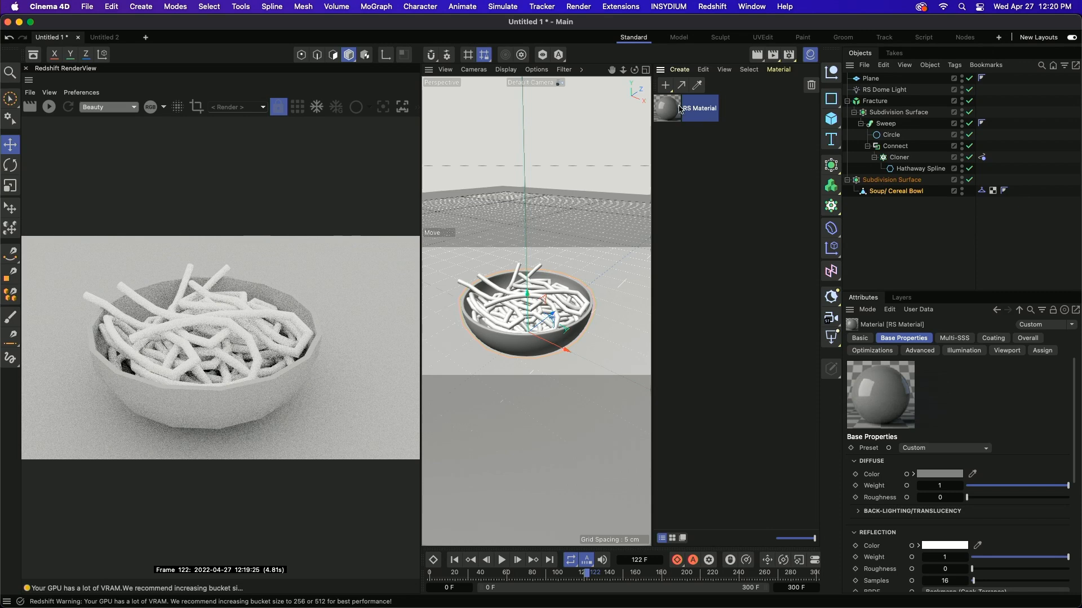
{"action": "double_click", "coordinate": [668, 111]}
{"action": "left_click_drag", "start_coordinate": [765, 109], "coordinate": [622, 101]}
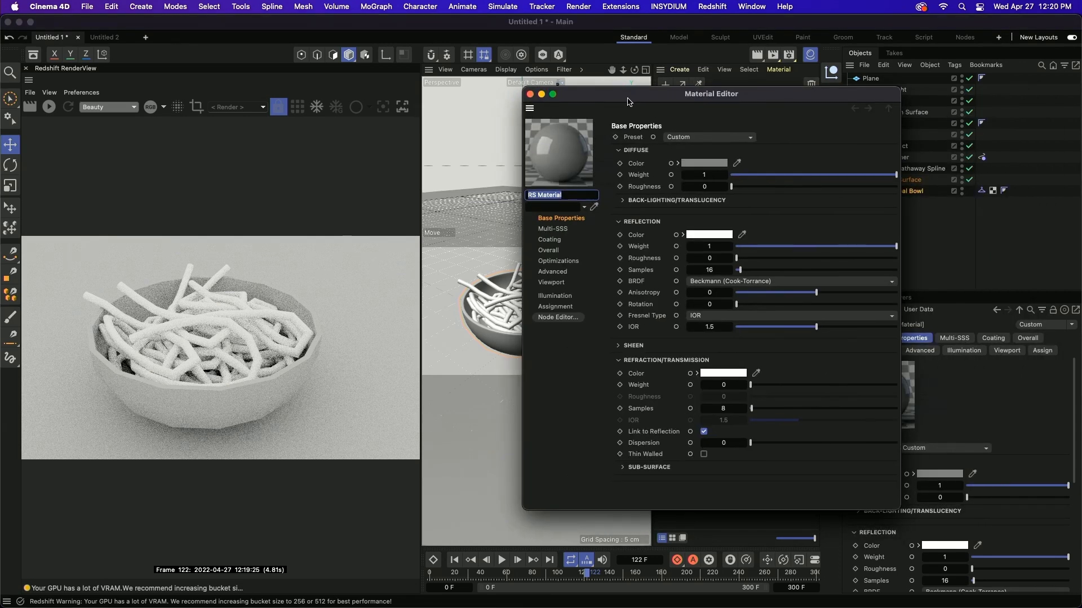
{"action": "left_click", "coordinate": [558, 317]}
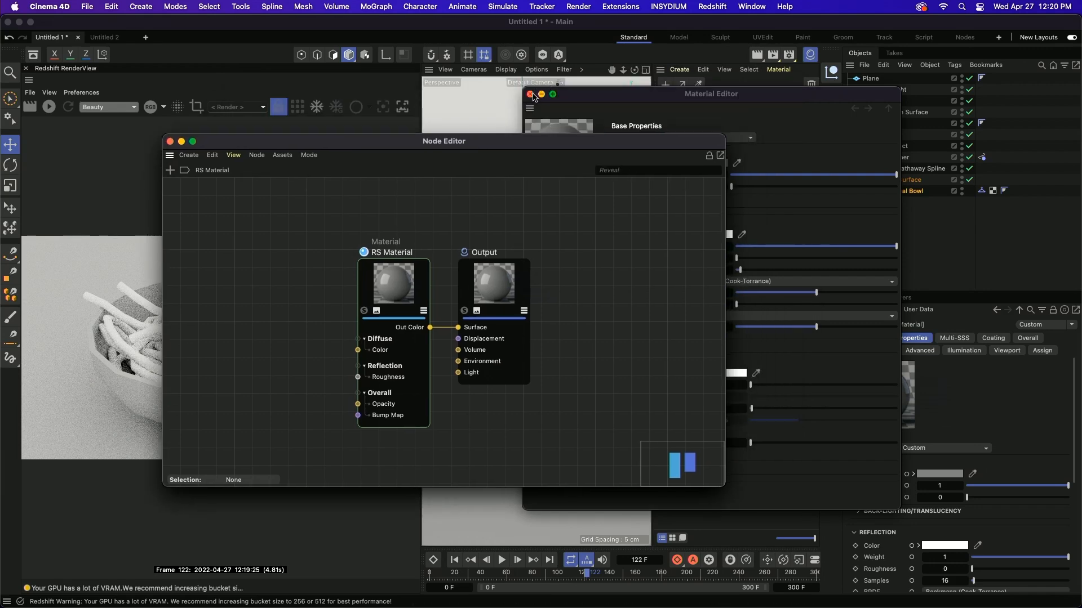
{"action": "left_click", "coordinate": [529, 94]}
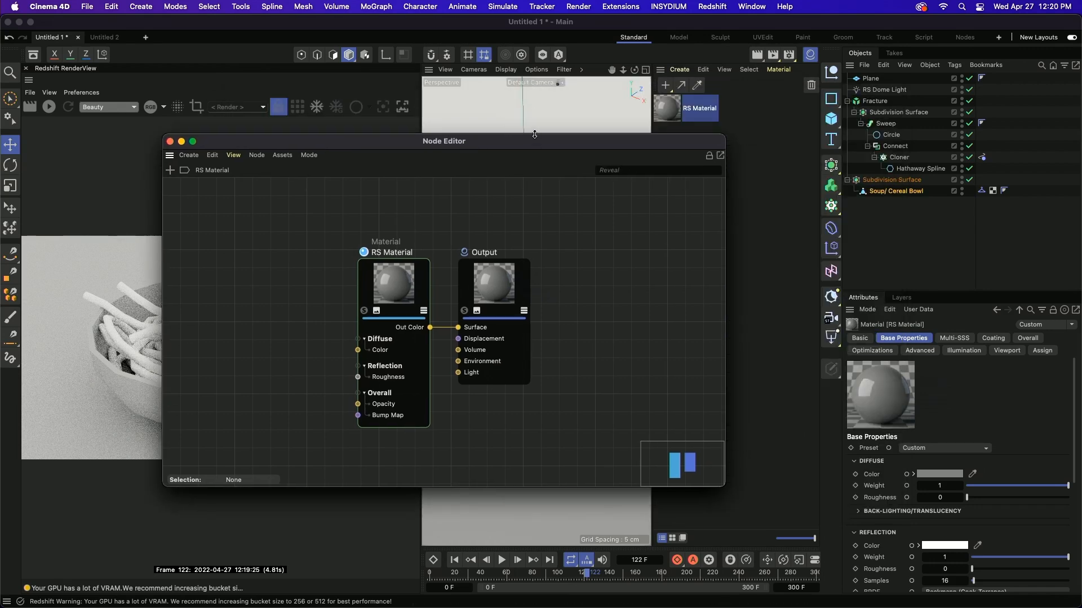
Dock the Node Editor below the viewport with the RS Material graph fully in view, and hide the Material Manager
{"action": "left_click", "coordinate": [652, 120]}
{"action": "left_click_drag", "start_coordinate": [590, 137], "coordinate": [909, 54]}
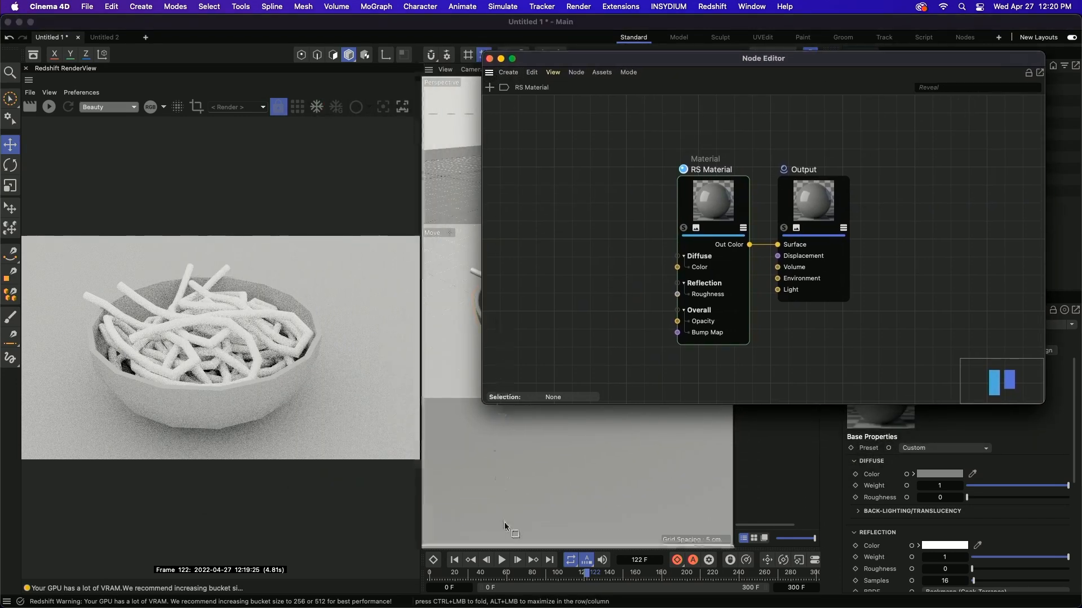
{"action": "left_click_drag", "start_coordinate": [505, 522], "coordinate": [505, 524]}
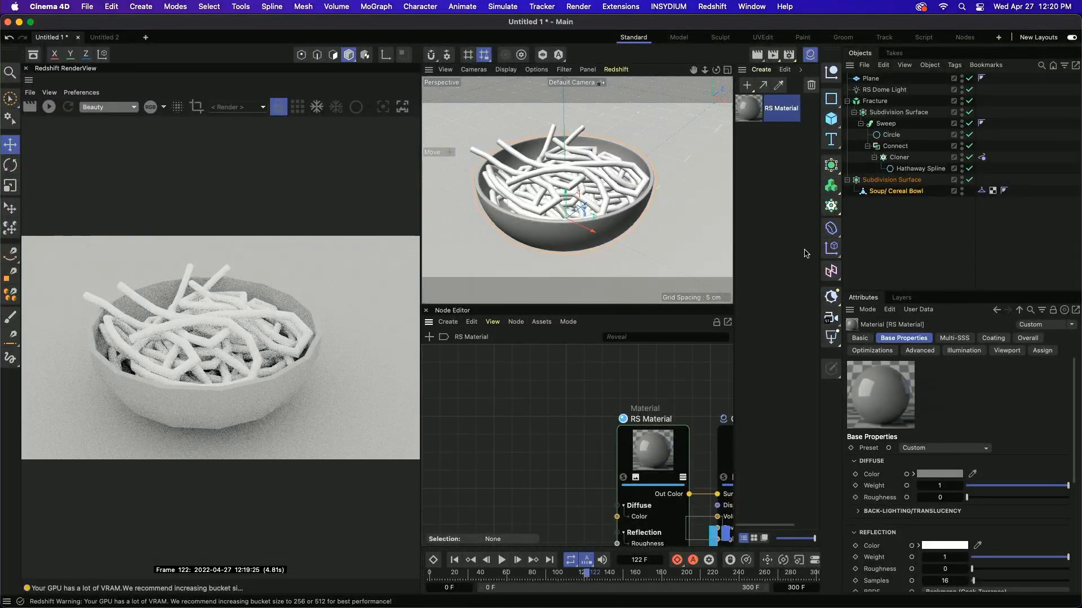
{"action": "left_click", "coordinate": [810, 54]}
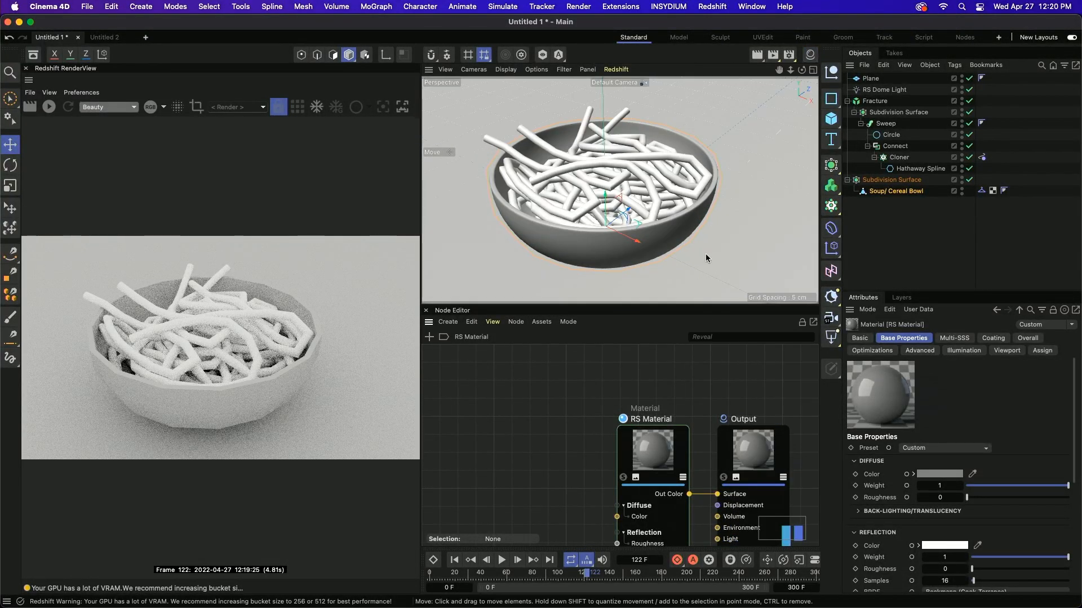
{"action": "scroll", "coordinate": [755, 384], "scroll_direction": "down", "scroll_amount": 1}
{"action": "middle_click_drag", "start_coordinate": [763, 388], "coordinate": [648, 372], "text": "alt"}
{"action": "scroll", "coordinate": [700, 358], "scroll_direction": "down", "scroll_amount": 3}
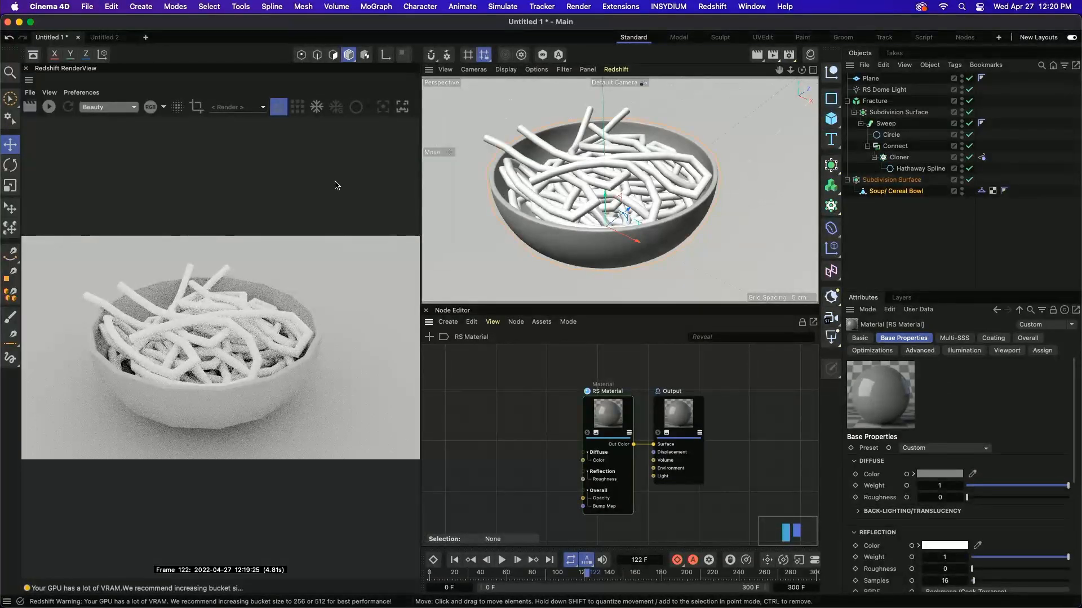
Start the interactive render, and apply the RS Material to the Fracture object
{"action": "left_click", "coordinate": [49, 106]}
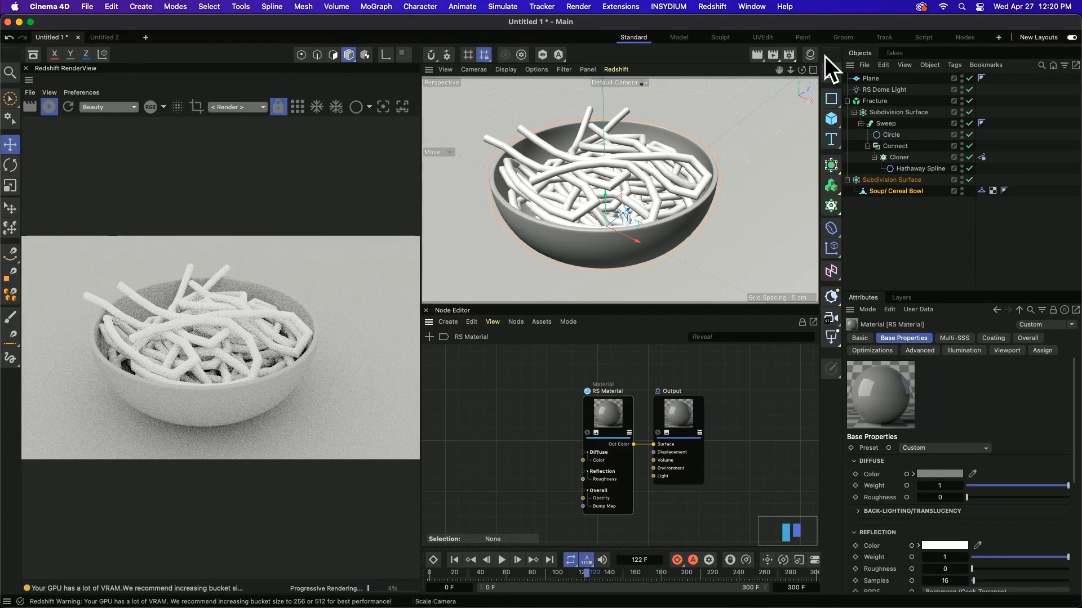
{"action": "left_click", "coordinate": [809, 57]}
{"action": "mouse_move", "coordinate": [749, 108]}
{"action": "left_mouse_down"}
{"action": "mouse_move", "coordinate": [843, 113]}
{"action": "mouse_move", "coordinate": [875, 102]}
{"action": "left_mouse_up"}
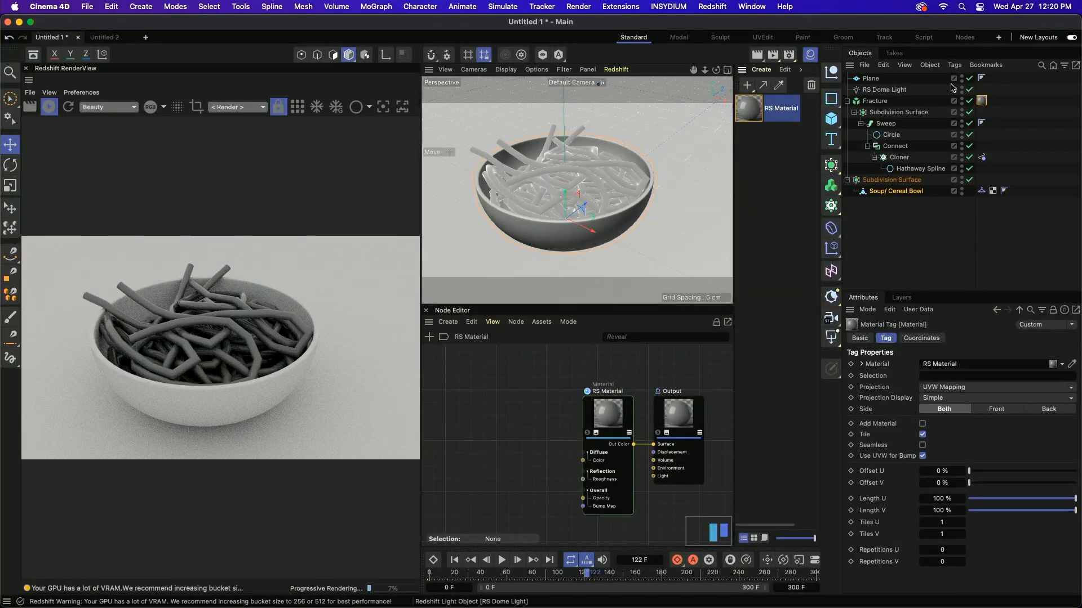
{"action": "left_click", "coordinate": [809, 56]}
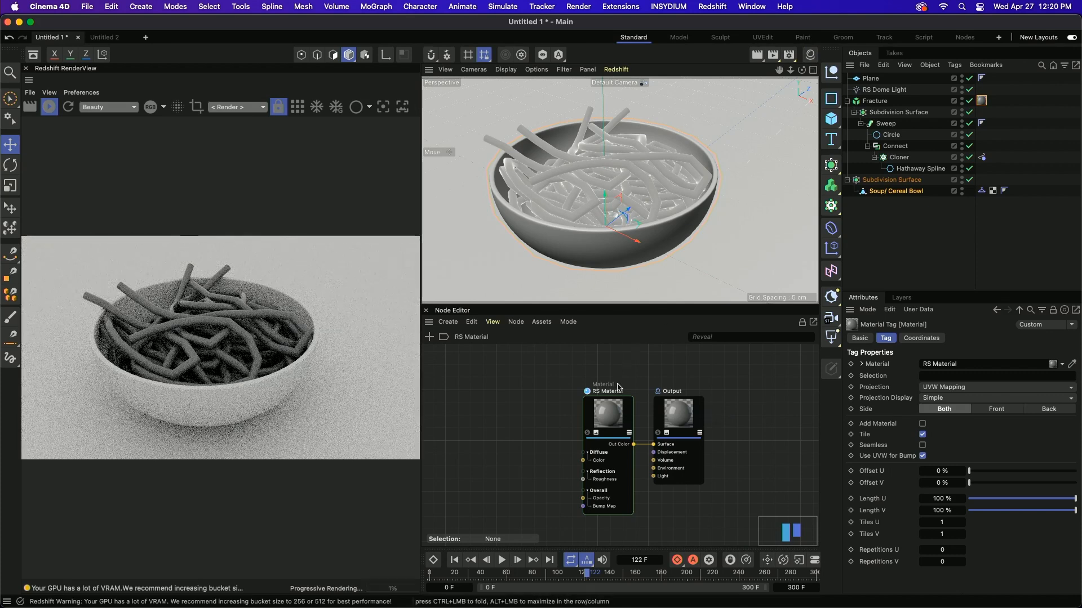
Space the RS Material and Output nodes farther apart in the node graph
{"action": "left_click_drag", "start_coordinate": [612, 424], "coordinate": [578, 398]}
{"action": "left_click_drag", "start_coordinate": [670, 420], "coordinate": [681, 406]}
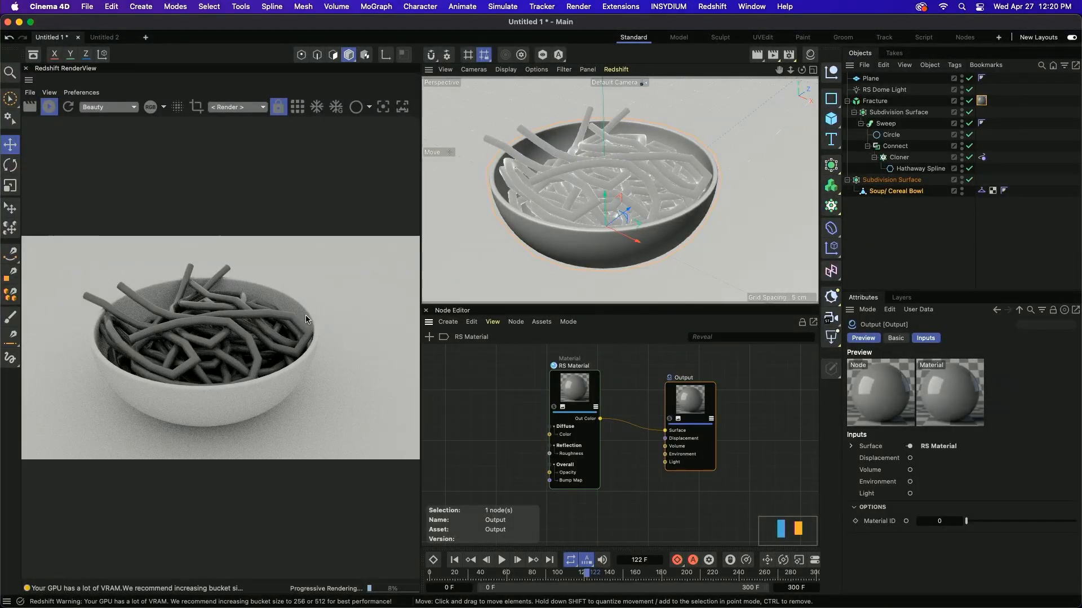
Try a salmon diffuse color of R 153, G 55, B 55 on the RS Material, and undo the change
{"action": "left_click", "coordinate": [572, 397]}
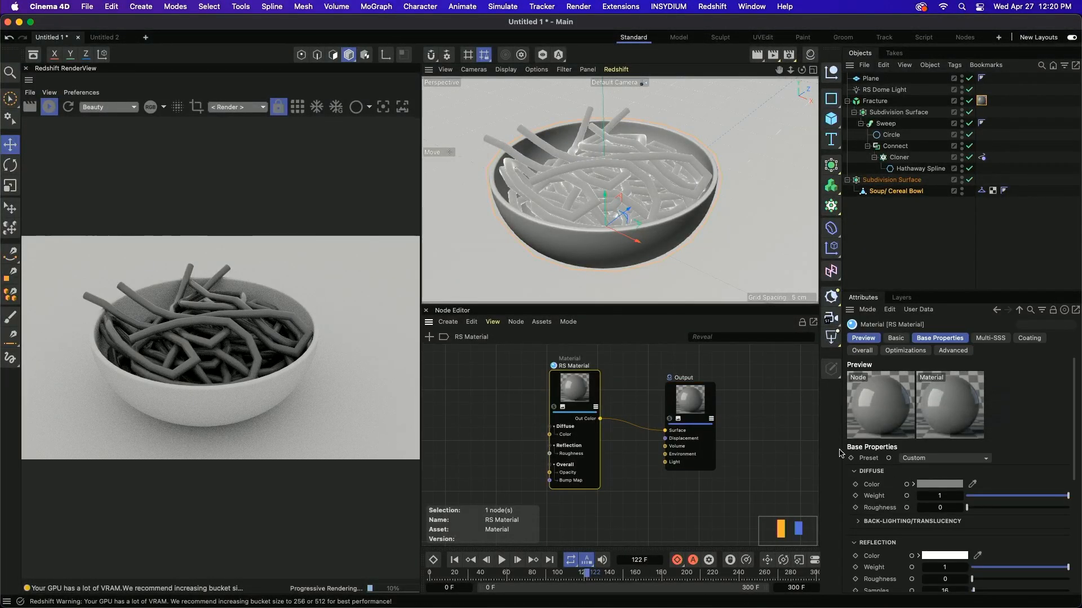
{"action": "left_click", "coordinate": [930, 485]}
{"action": "left_click_drag", "start_coordinate": [982, 531], "coordinate": [1018, 532]}
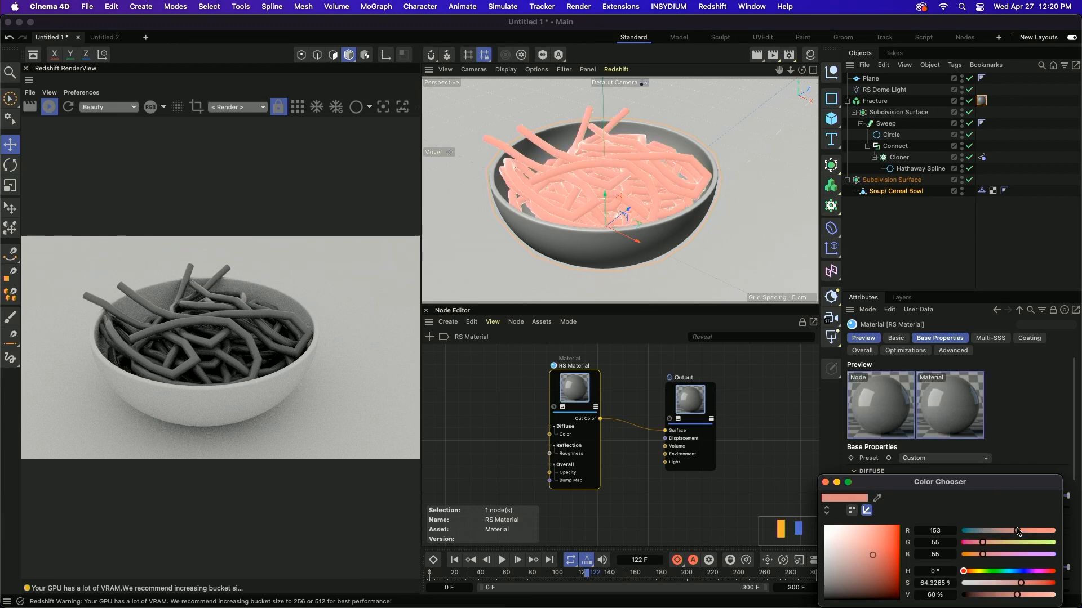
{"action": "left_click", "coordinate": [825, 483]}
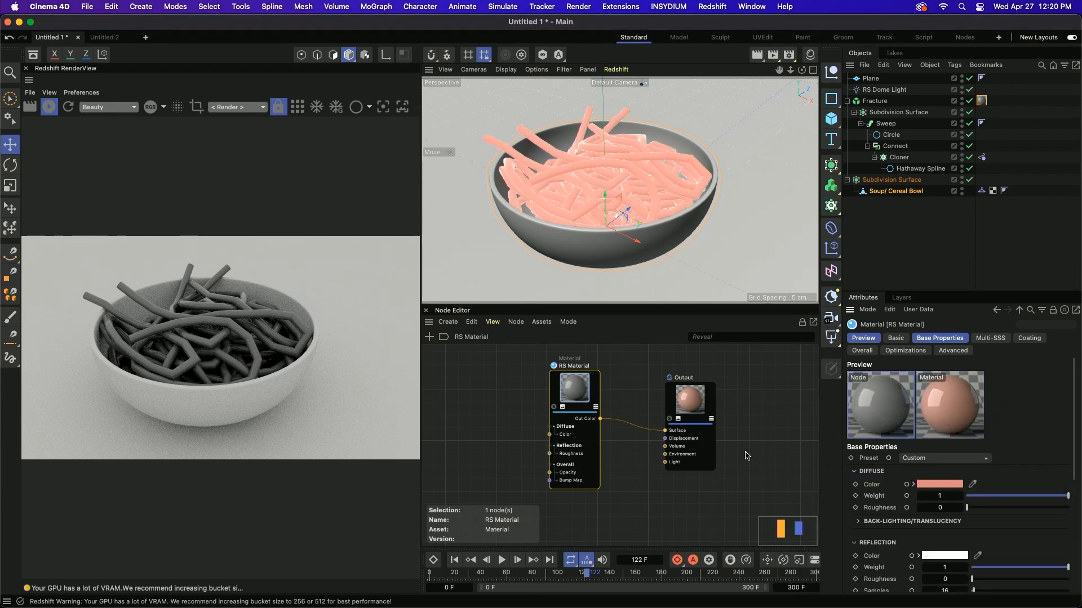
{"action": "left_click_drag", "start_coordinate": [584, 386], "coordinate": [590, 401]}
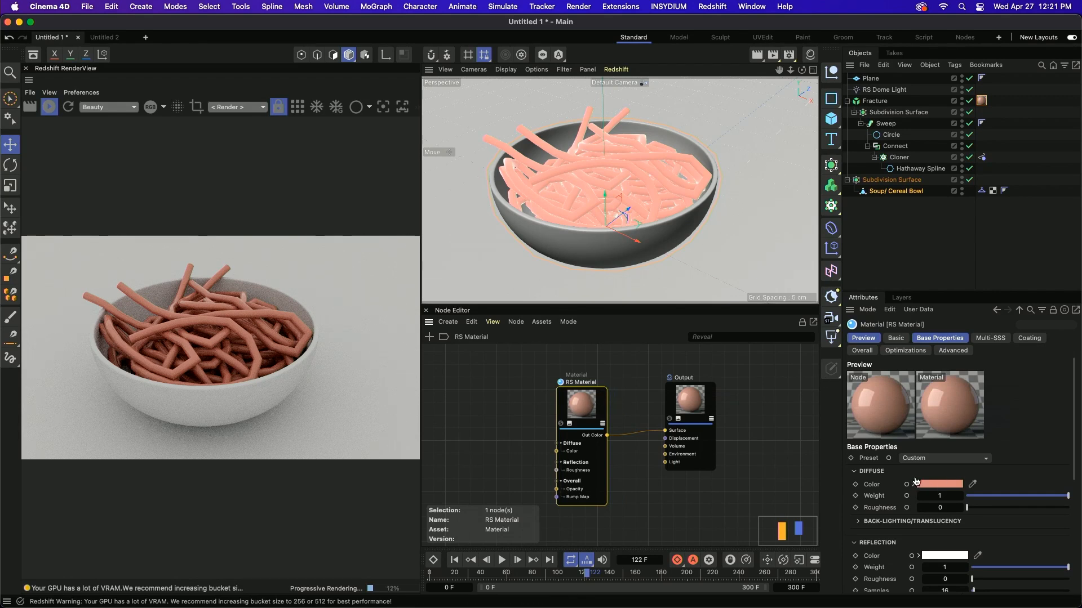
{"action": "key", "text": "super+z"}
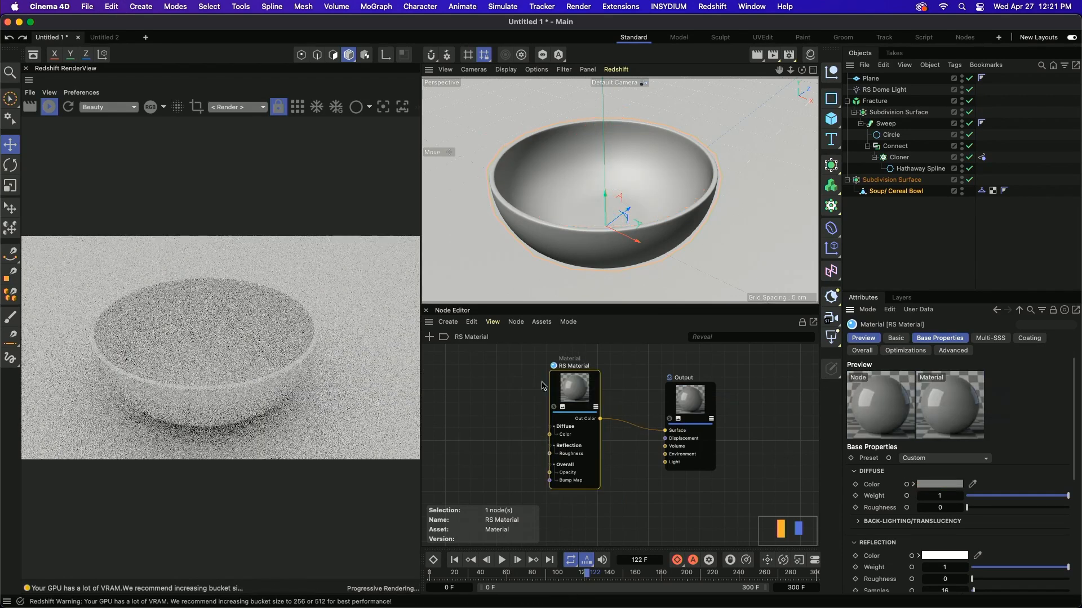
Add a Color User Data node to the RS Material graph, and look through its MoGraph attribute presets
{"action": "left_click", "coordinate": [489, 394]}
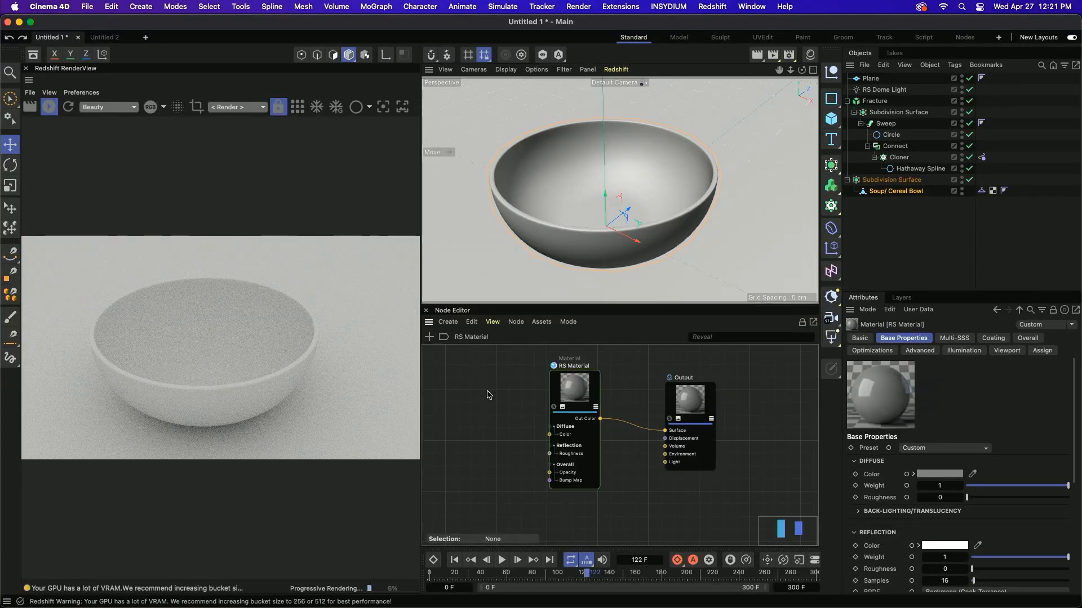
{"action": "double_click", "coordinate": [489, 395]}
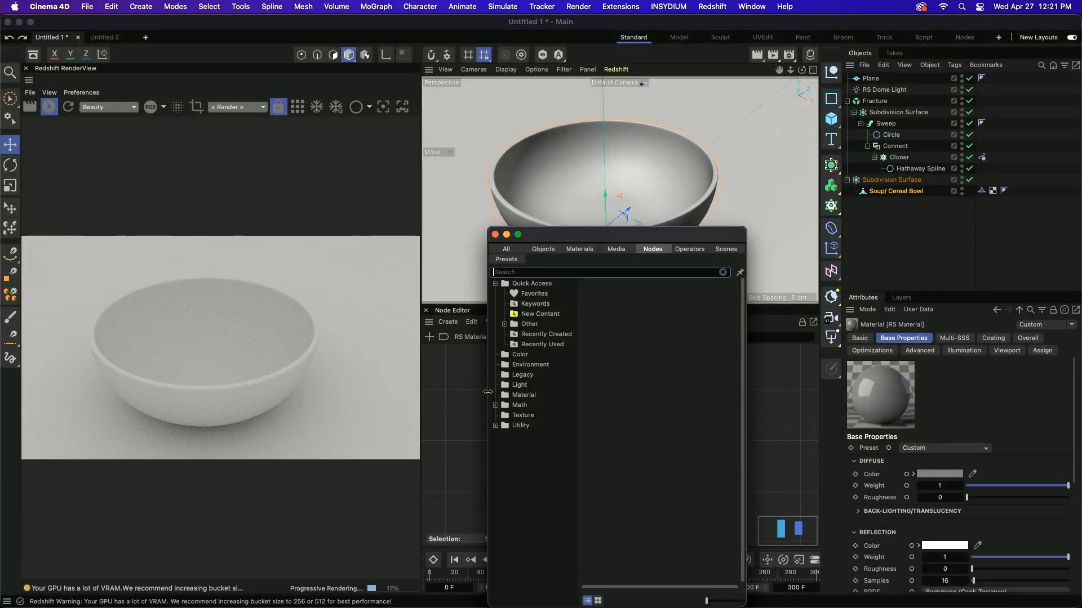
{"action": "type", "text": "color user"}
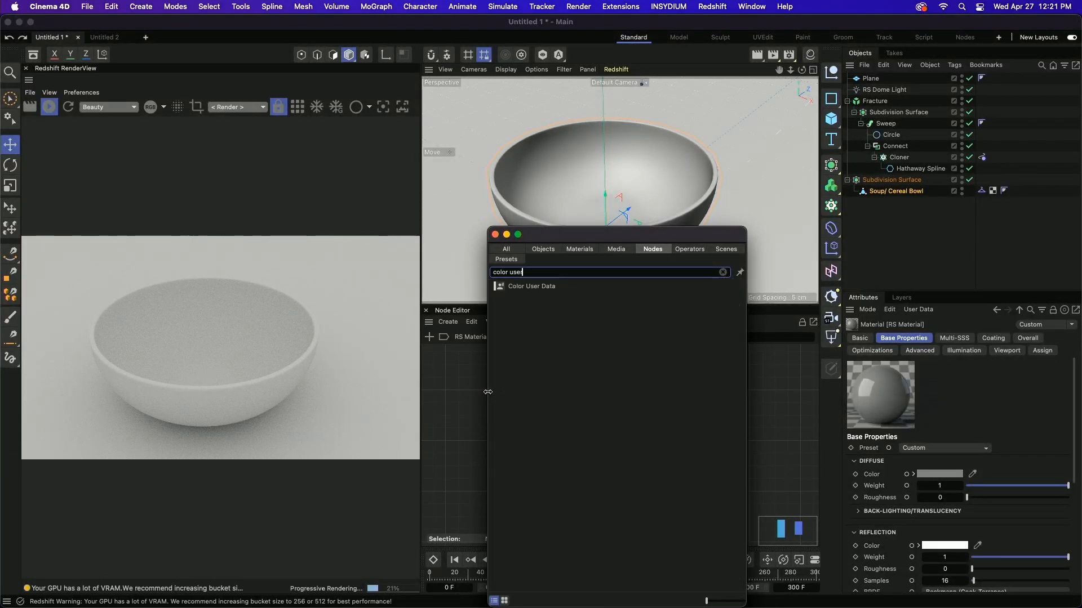
{"action": "left_click_drag", "start_coordinate": [607, 241], "coordinate": [728, 216]}
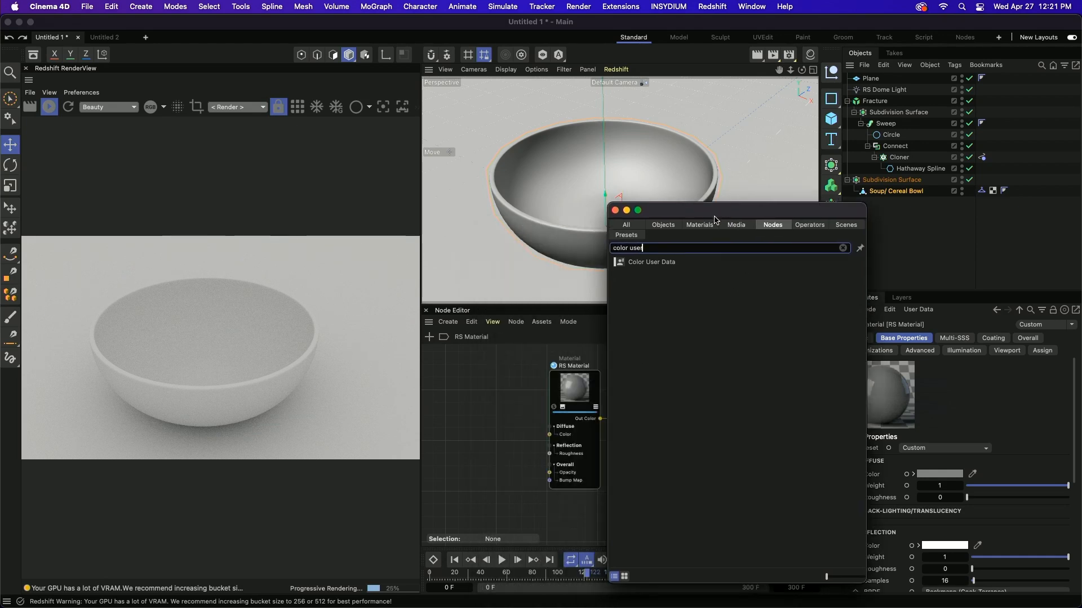
{"action": "left_click_drag", "start_coordinate": [651, 262], "coordinate": [488, 383]}
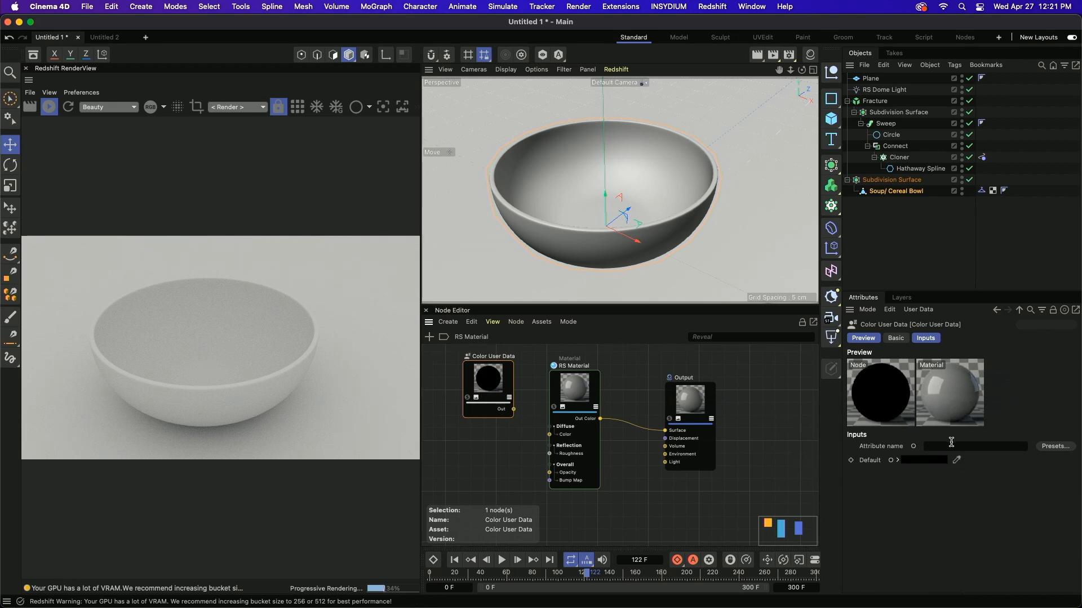
{"action": "left_click", "coordinate": [1051, 447]}
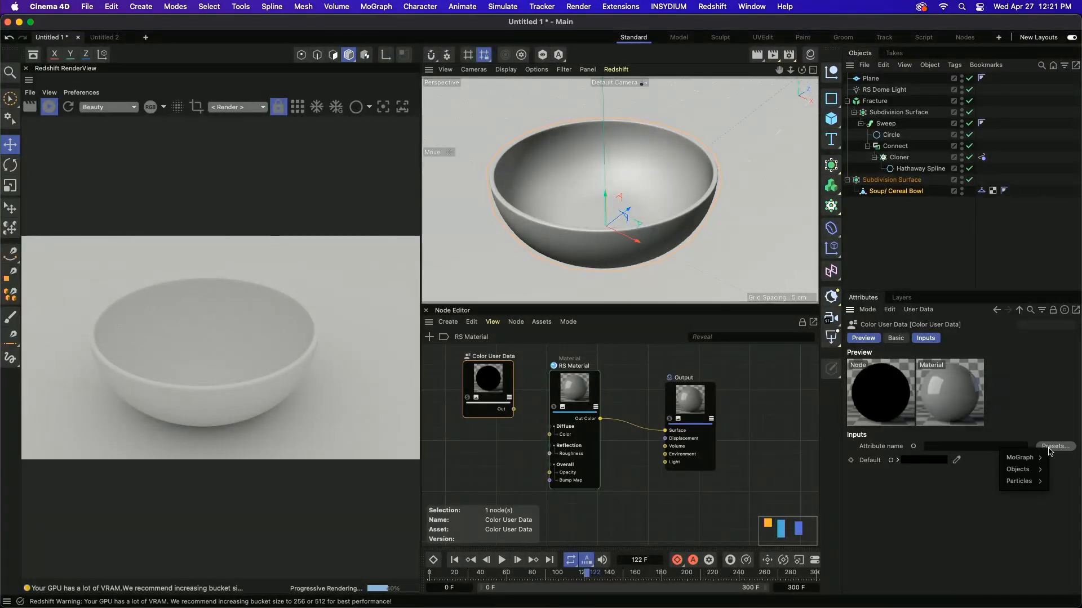
{"action": "mouse_move", "coordinate": [1023, 459]}
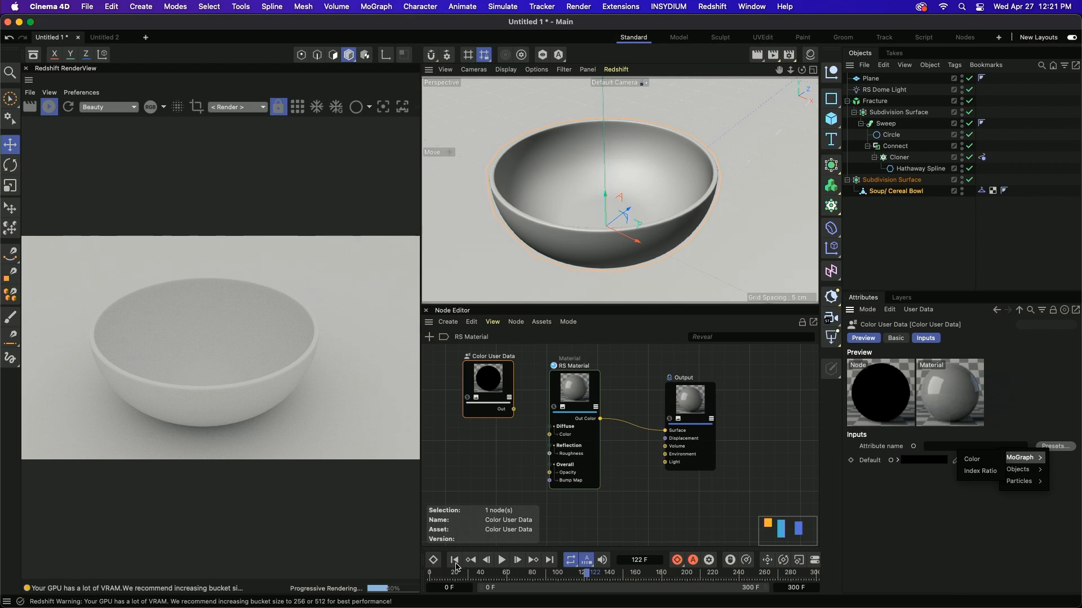
Rewind the simulation to the start, play it, and stop it at frame 59 with the noodles in the bowl
{"action": "left_click", "coordinate": [50, 109]}
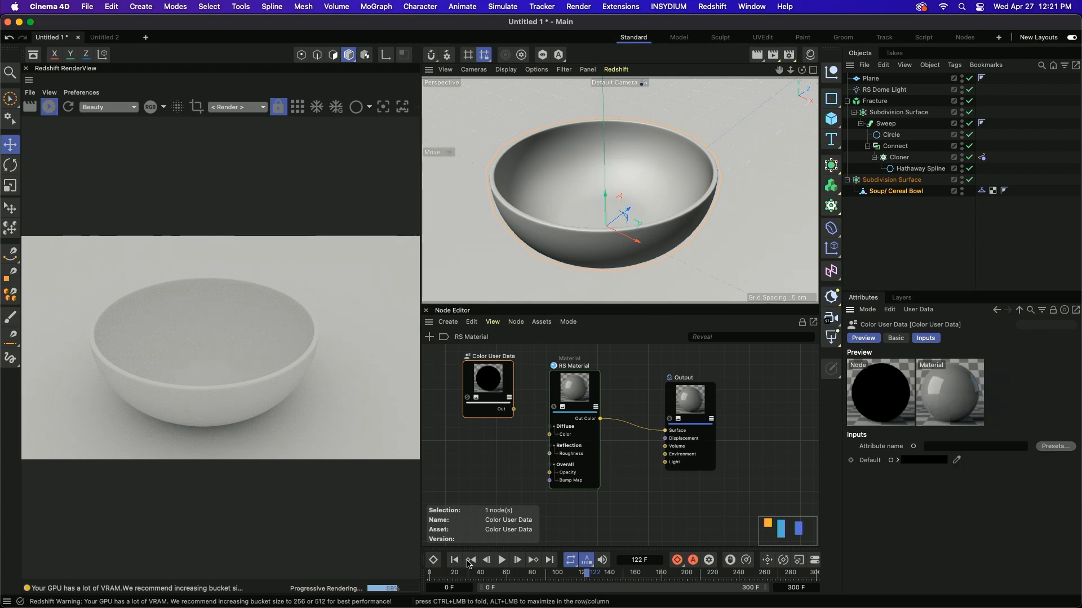
{"action": "left_click", "coordinate": [455, 560]}
{"action": "left_click", "coordinate": [502, 559]}
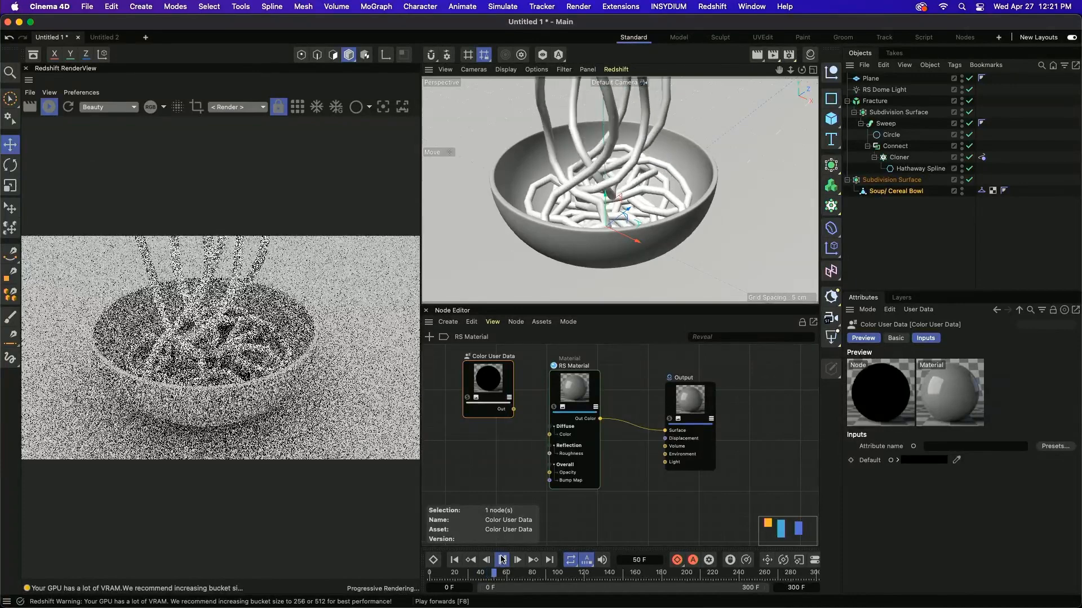
{"action": "left_click", "coordinate": [502, 560]}
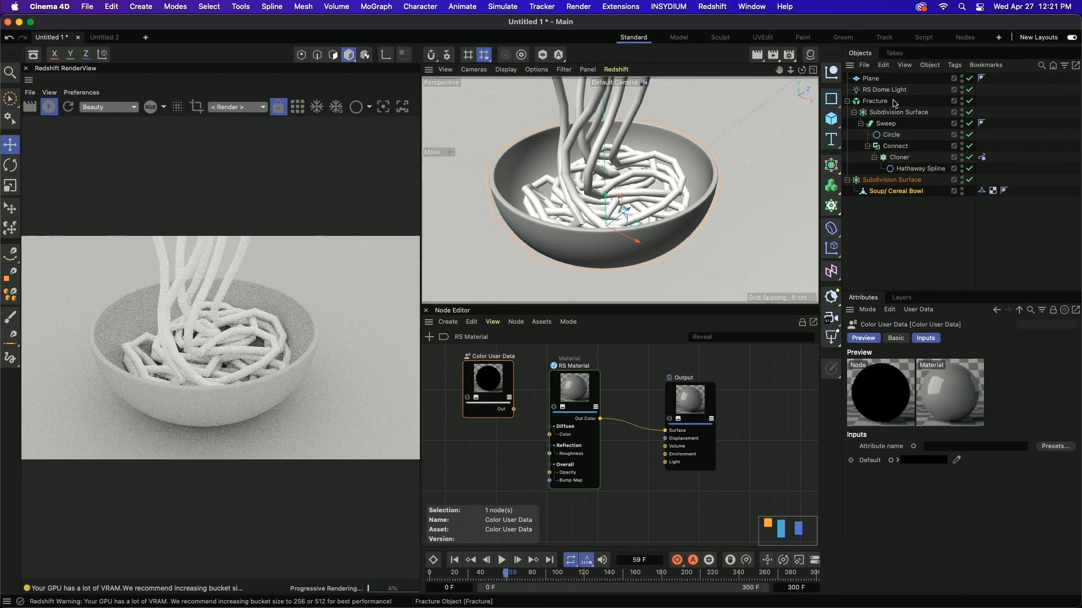
Set the Fracture object's transform display to Index
{"action": "left_click", "coordinate": [876, 102]}
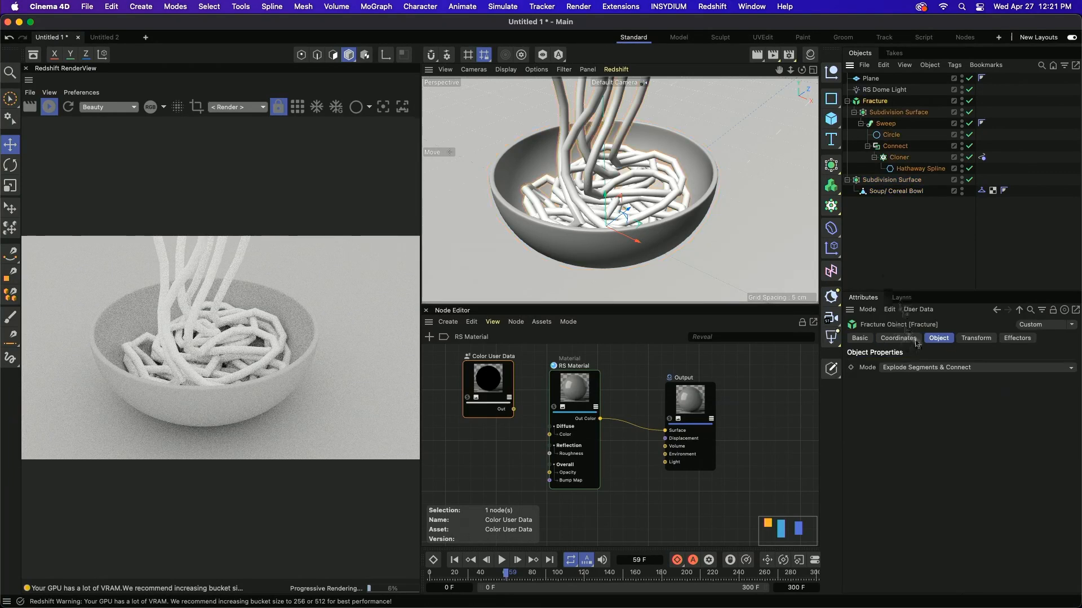
{"action": "left_click", "coordinate": [985, 339]}
{"action": "left_click", "coordinate": [900, 364]}
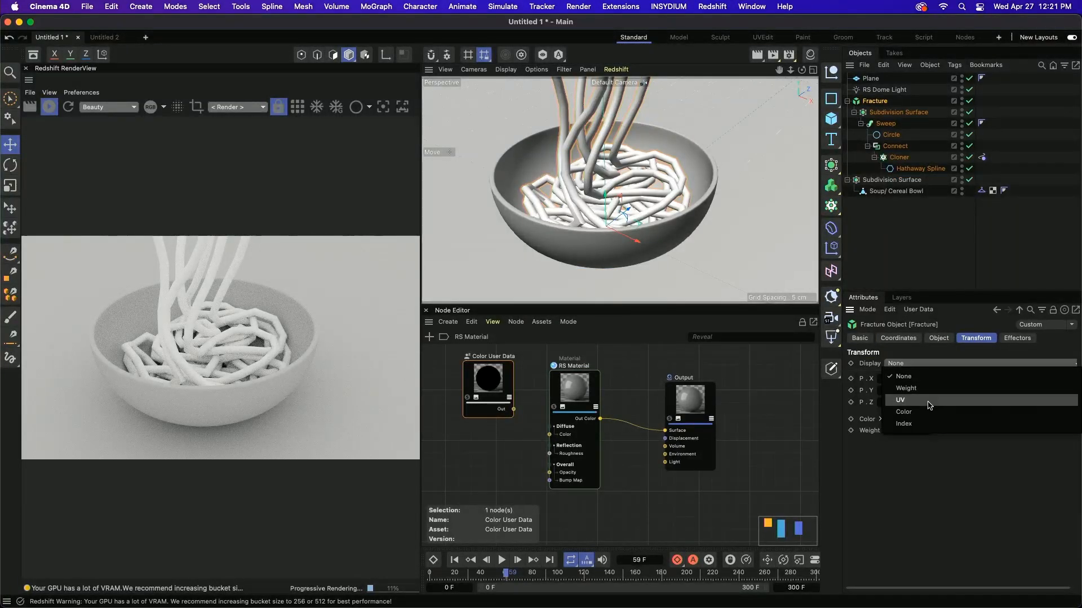
{"action": "left_click", "coordinate": [896, 396]}
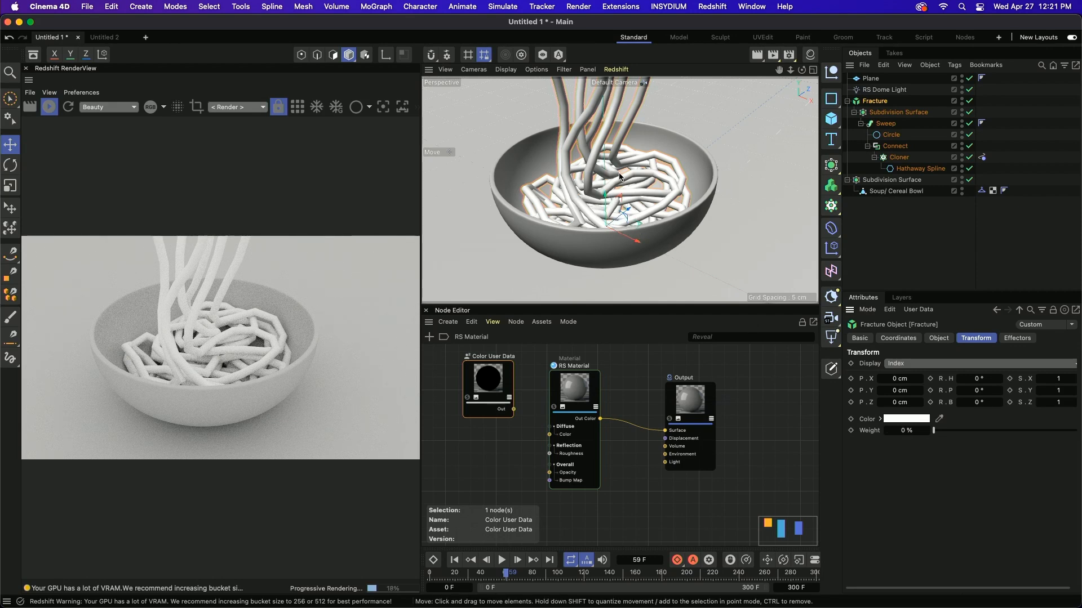
{"action": "left_click", "coordinate": [909, 364]}
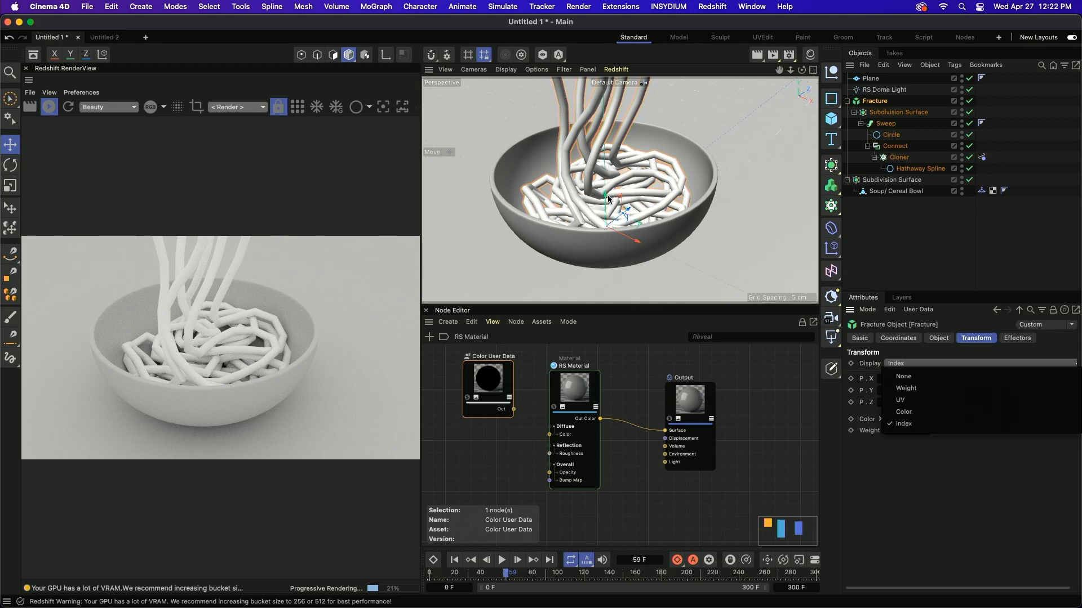
{"action": "left_click", "coordinate": [934, 481]}
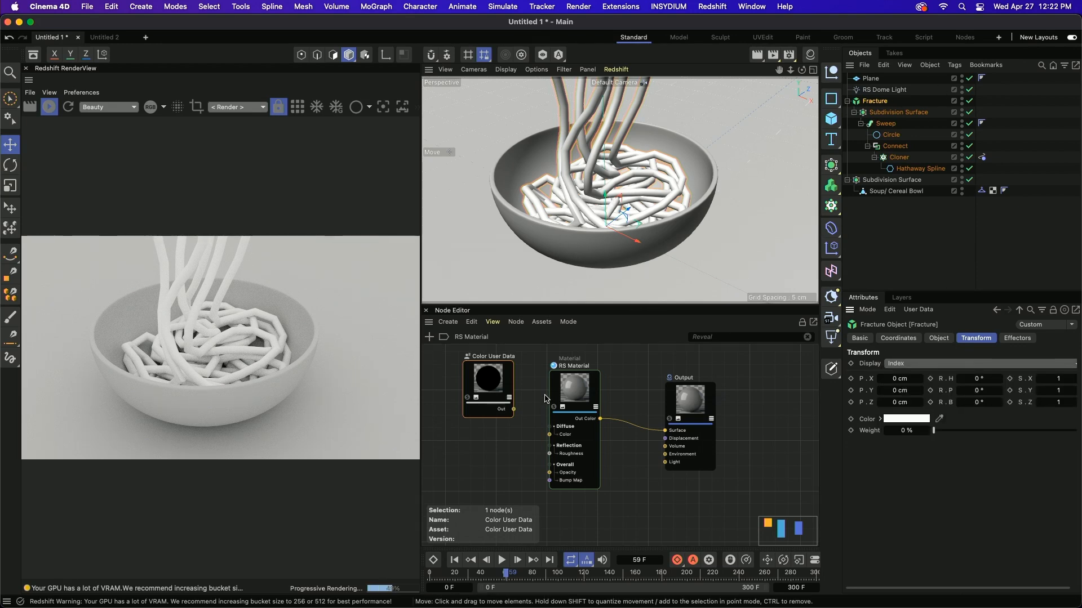
Space the Color User Data and RS Material nodes apart, and set the user data attribute to the MoGraph Index Ratio preset
{"action": "left_click_drag", "start_coordinate": [545, 399], "coordinate": [584, 405]}
{"action": "left_click_drag", "start_coordinate": [517, 383], "coordinate": [527, 394]}
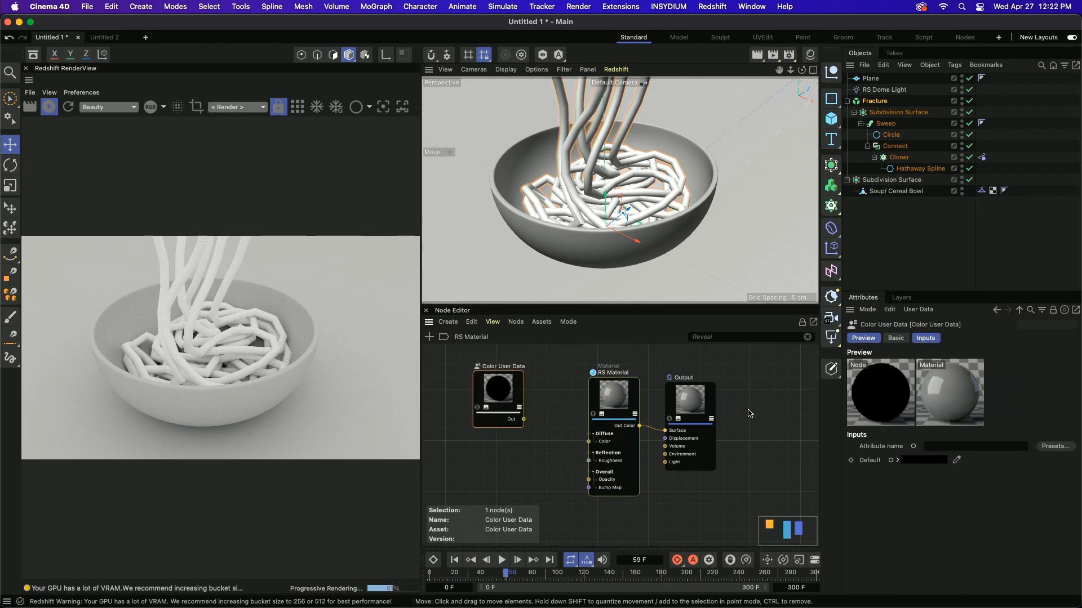
{"action": "left_click", "coordinate": [1055, 446]}
{"action": "mouse_move", "coordinate": [1031, 456]}
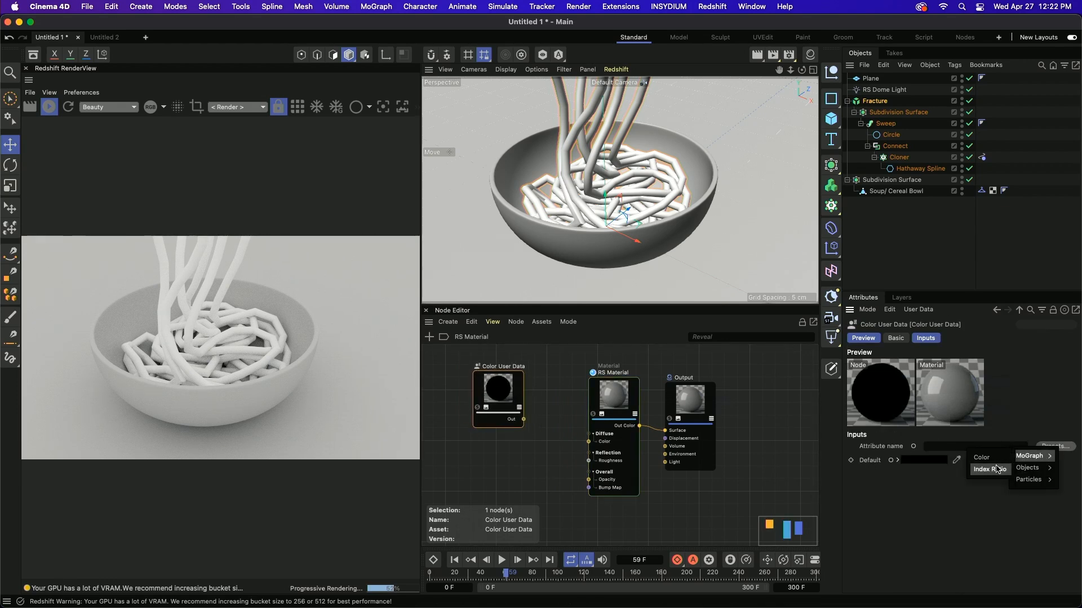
{"action": "left_click", "coordinate": [997, 469]}
Connect the Color User Data output to the RS Material's diffuse Color, and refresh the interactive render
{"action": "left_click_drag", "start_coordinate": [523, 420], "coordinate": [590, 445]}
{"action": "left_click", "coordinate": [522, 420]}
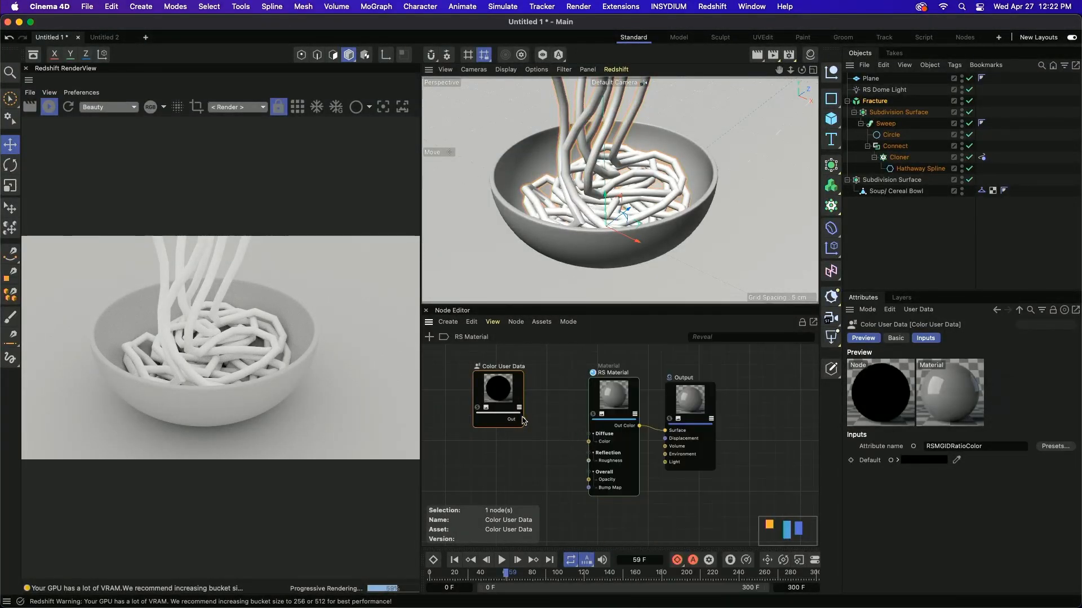
{"action": "left_click_drag", "start_coordinate": [524, 420], "coordinate": [589, 442]}
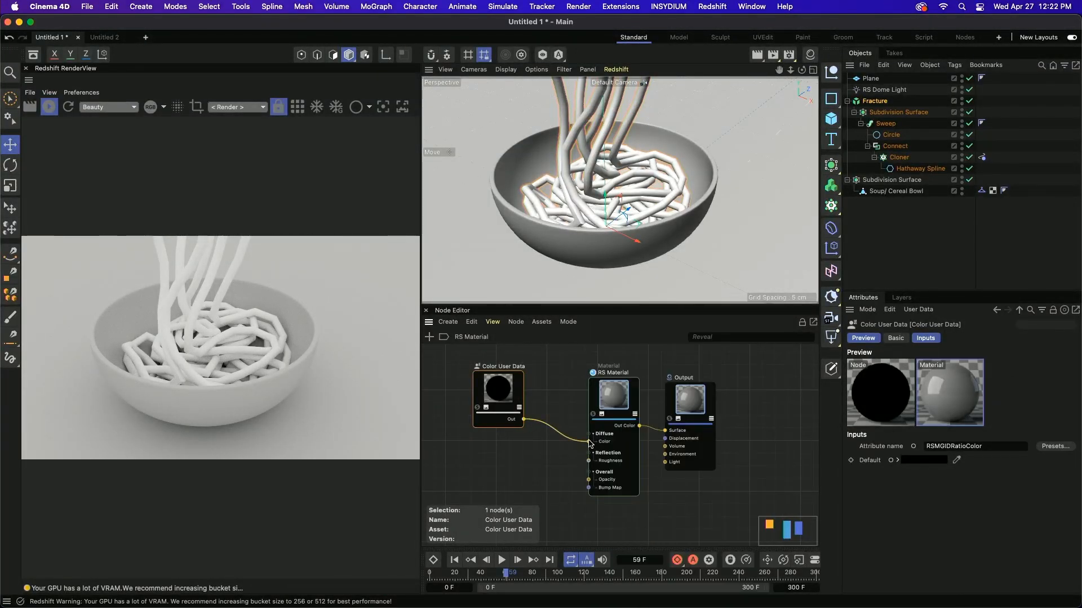
{"action": "left_click", "coordinate": [68, 108]}
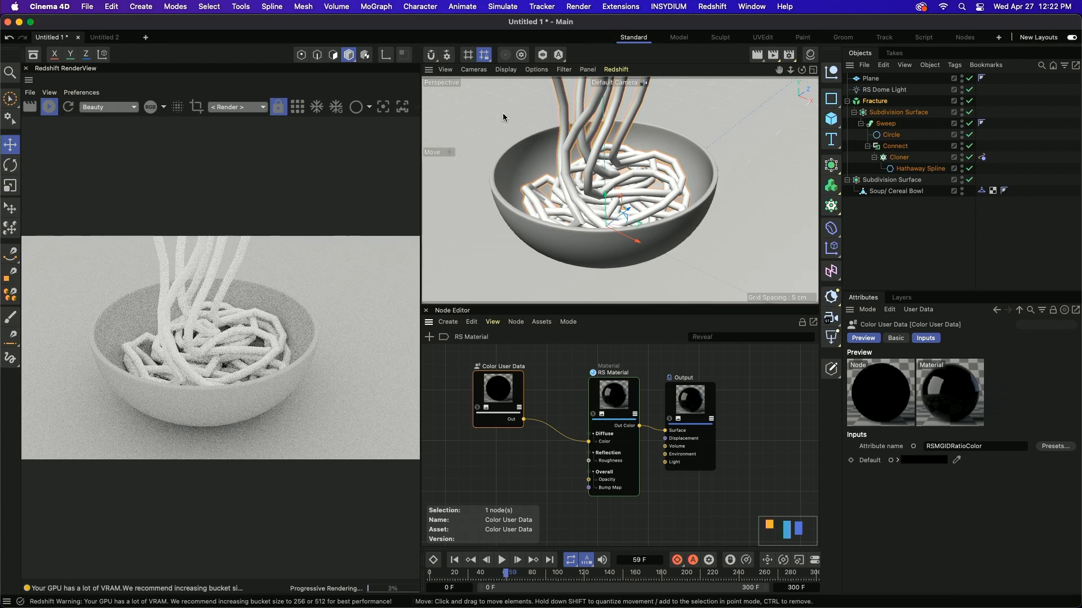
Apply the RS Material to the Fracture object
{"action": "left_click", "coordinate": [810, 54]}
{"action": "left_click_drag", "start_coordinate": [748, 110], "coordinate": [875, 101]}
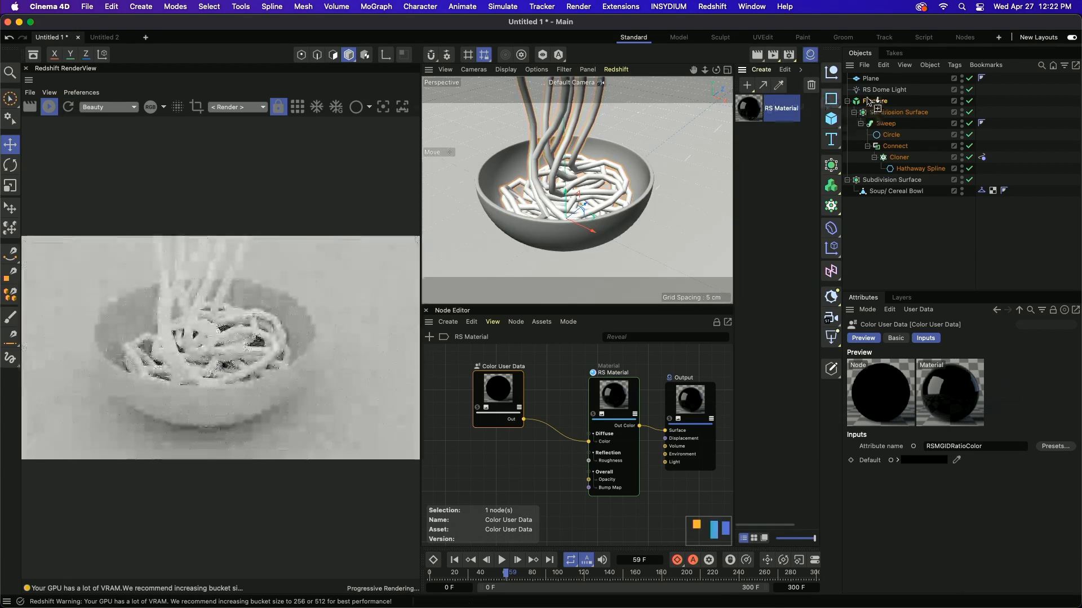
{"action": "left_click", "coordinate": [809, 55]}
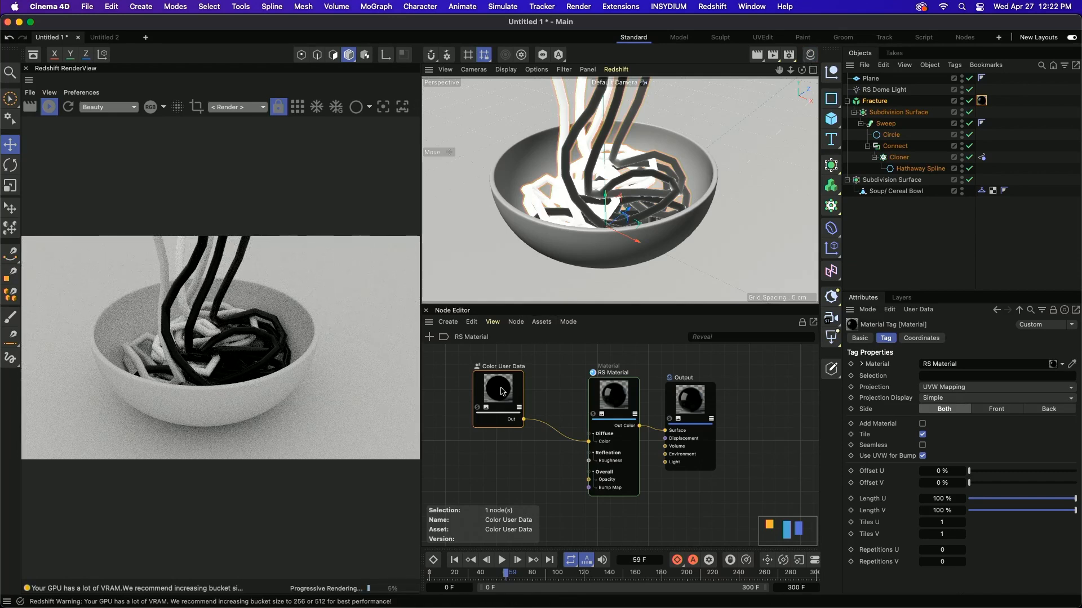
Move the Color User Data node closer to the RS Material, and switch its attribute to the Objects Geometry ID Color preset
{"action": "left_click_drag", "start_coordinate": [503, 391], "coordinate": [530, 406]}
{"action": "left_click", "coordinate": [1055, 453]}
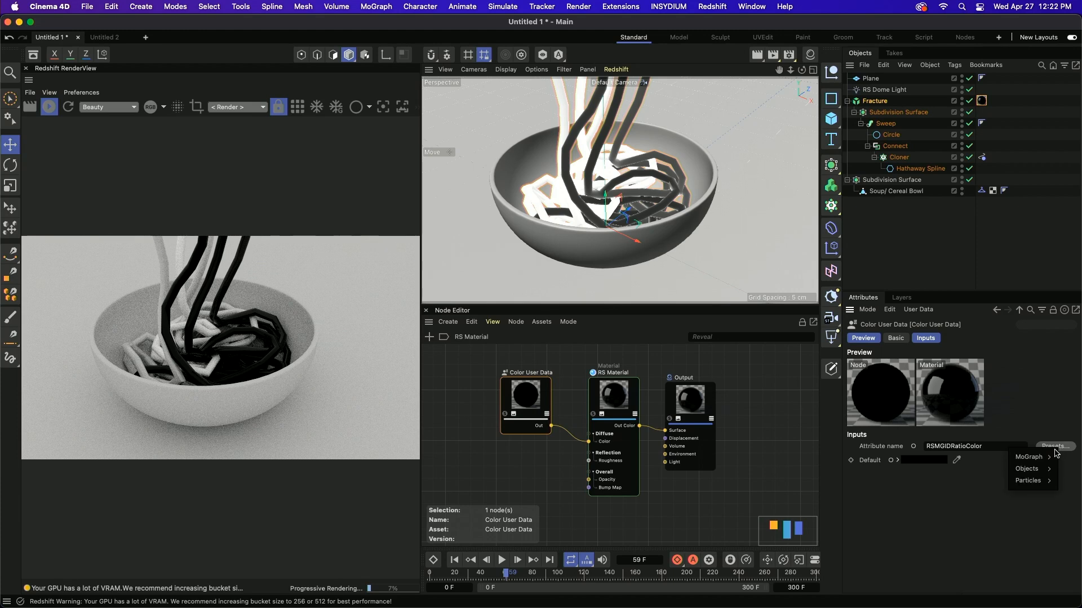
{"action": "mouse_move", "coordinate": [1038, 470]}
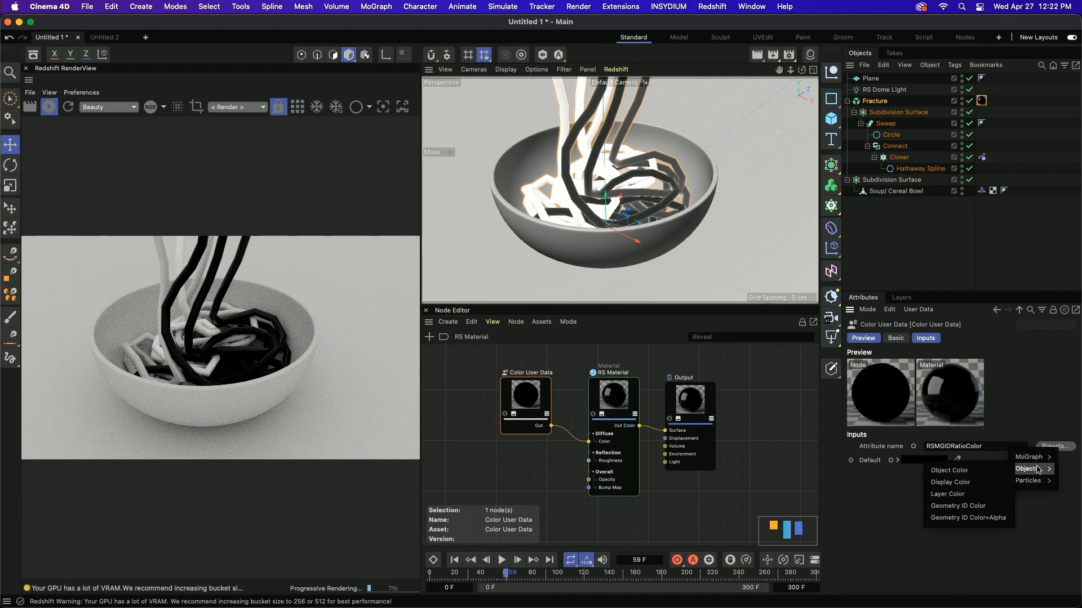
{"action": "left_click", "coordinate": [975, 506]}
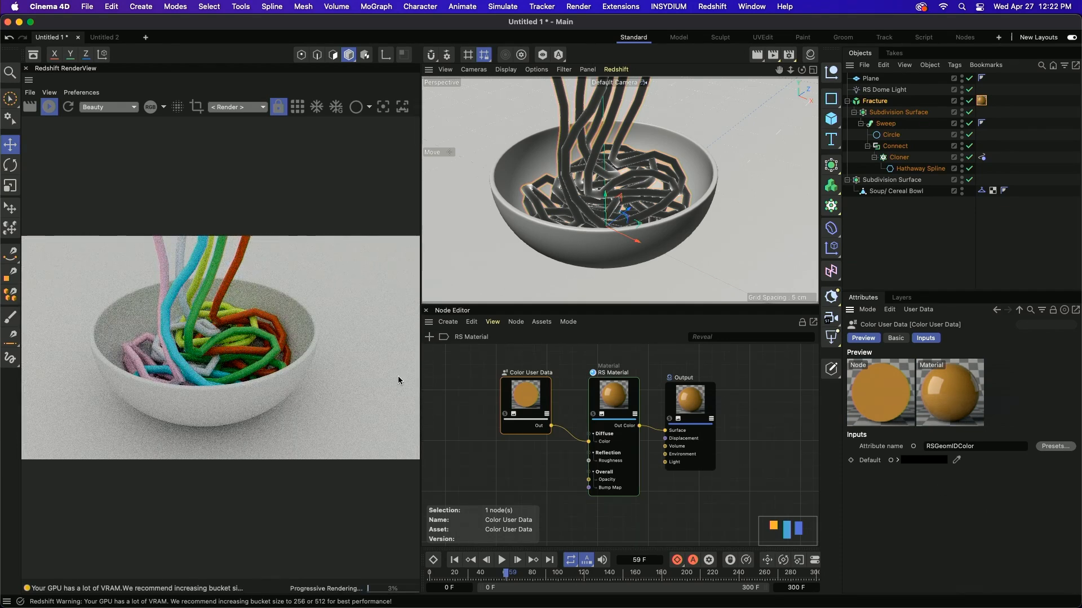
Make room in the node graph and insert a Ramp node between Color User Data and the RS Material's diffuse Color
{"action": "left_click_drag", "start_coordinate": [532, 400], "coordinate": [475, 402]}
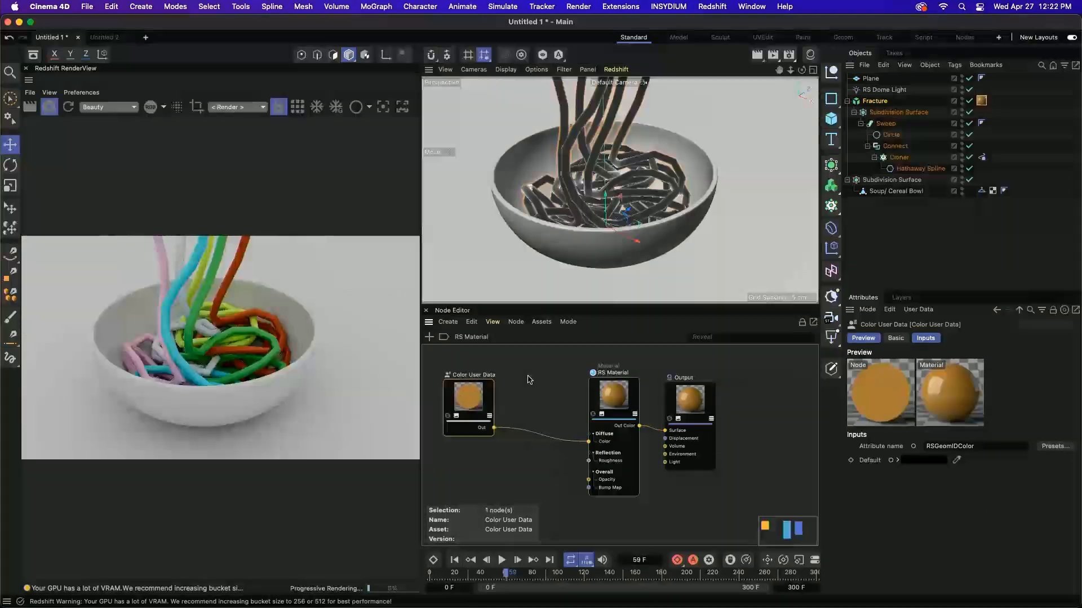
{"action": "key", "text": "shift+c"}
{"action": "type", "text": "ramp"}
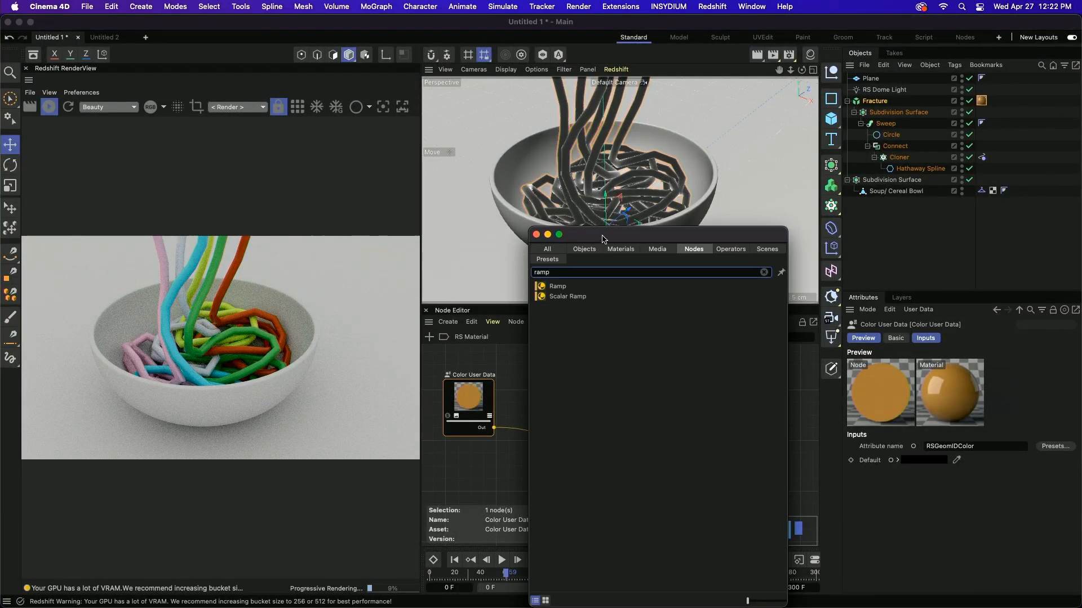
{"action": "left_click_drag", "start_coordinate": [603, 239], "coordinate": [724, 240]}
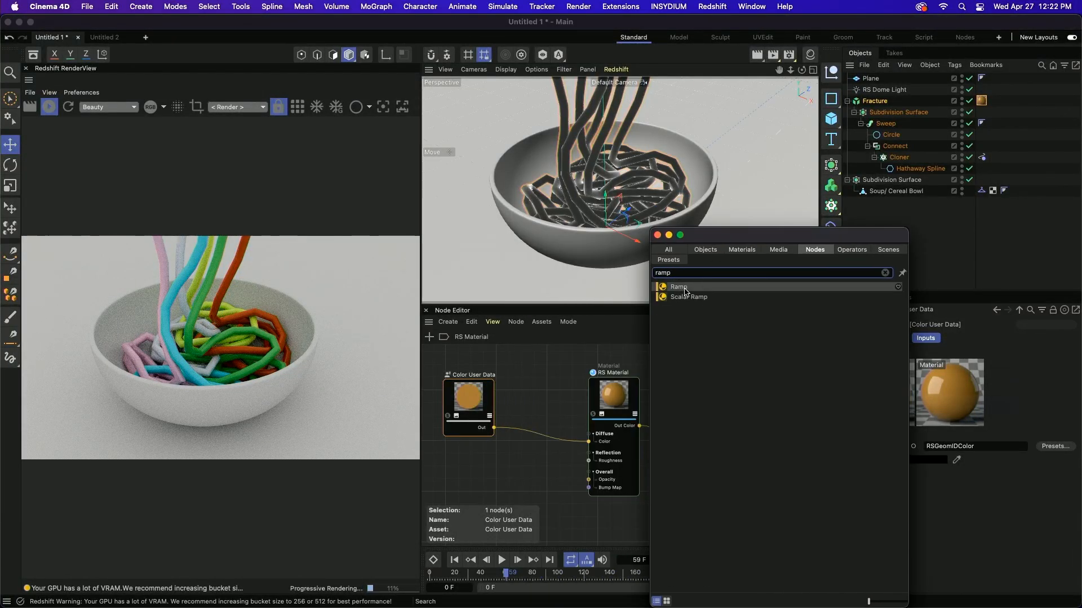
{"action": "left_click_drag", "start_coordinate": [535, 435], "coordinate": [555, 445]}
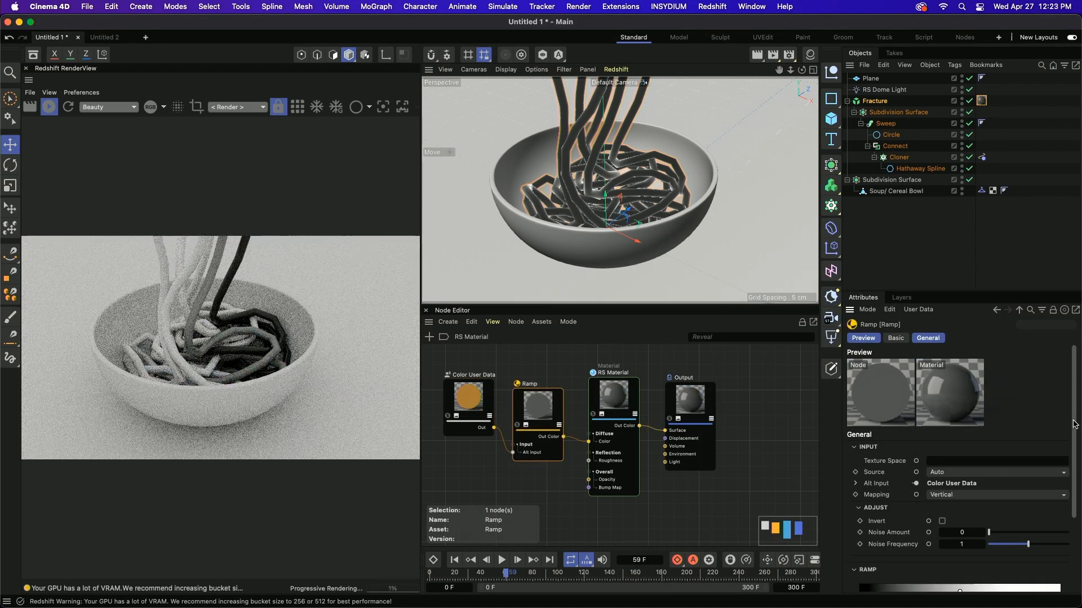
Load the Scheme 7 gradient preset into the Ramp node
{"action": "left_click_drag", "start_coordinate": [1074, 426], "coordinate": [1075, 507]}
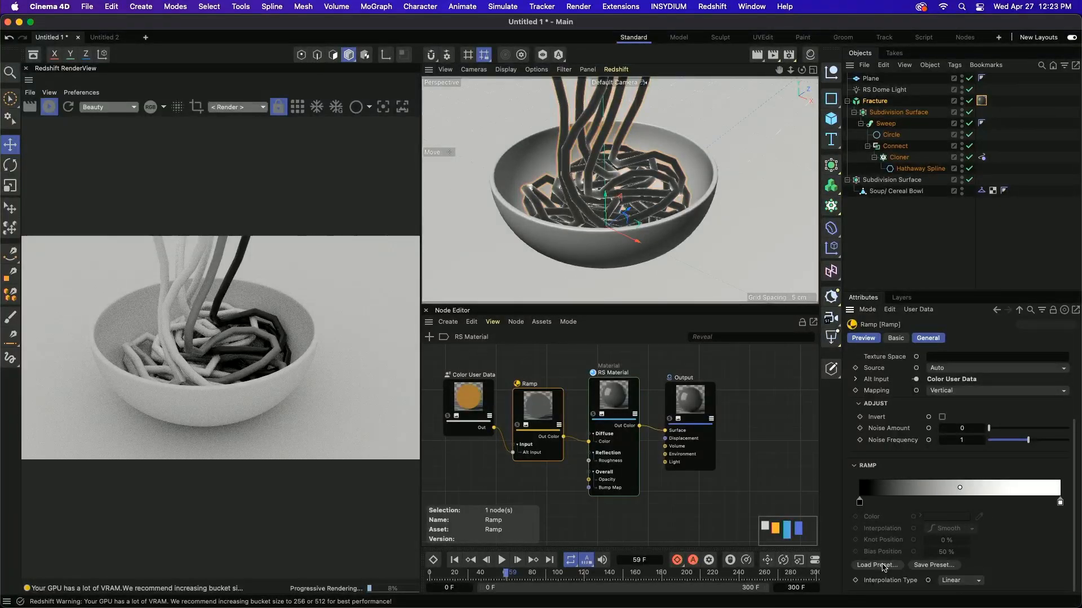
{"action": "left_click", "coordinate": [879, 565]}
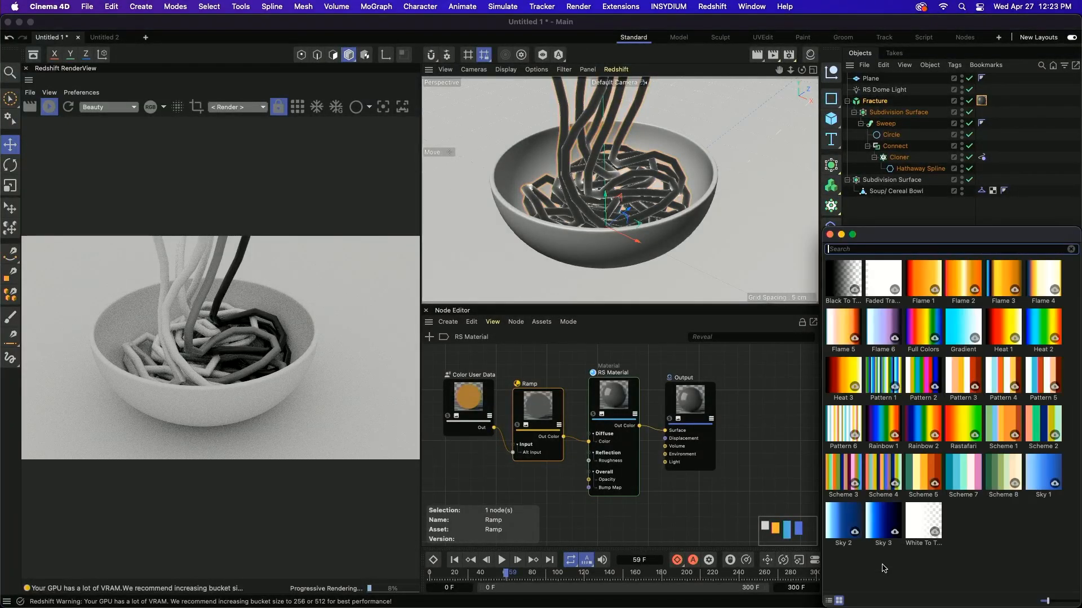
{"action": "double_click", "coordinate": [961, 478]}
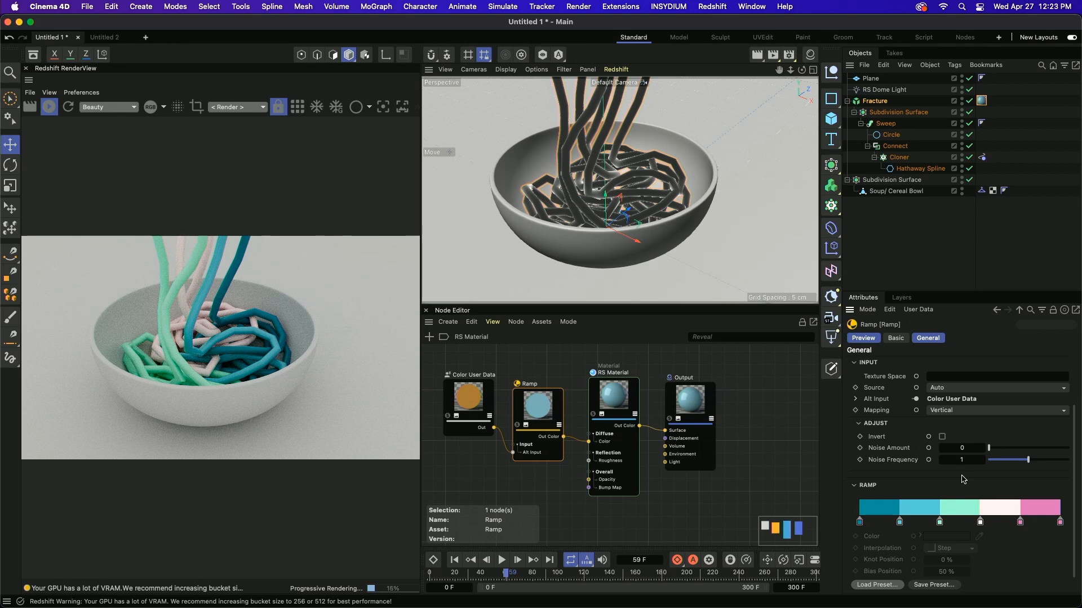
Add a Shader Switch node in free space below the RS Material node in the graph
{"action": "left_click", "coordinate": [607, 399]}
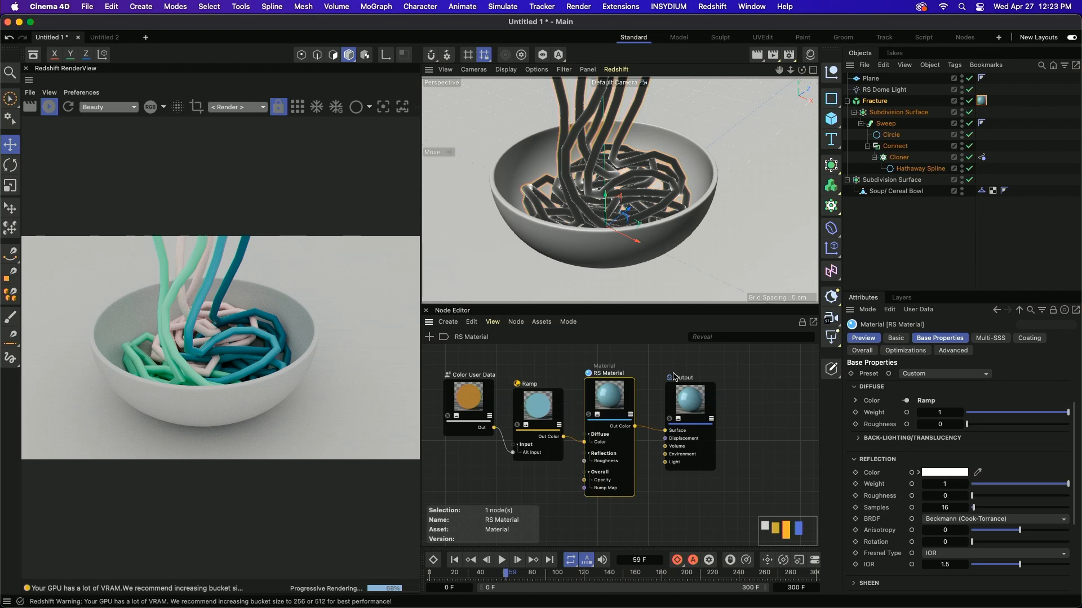
{"action": "key", "text": "c"}
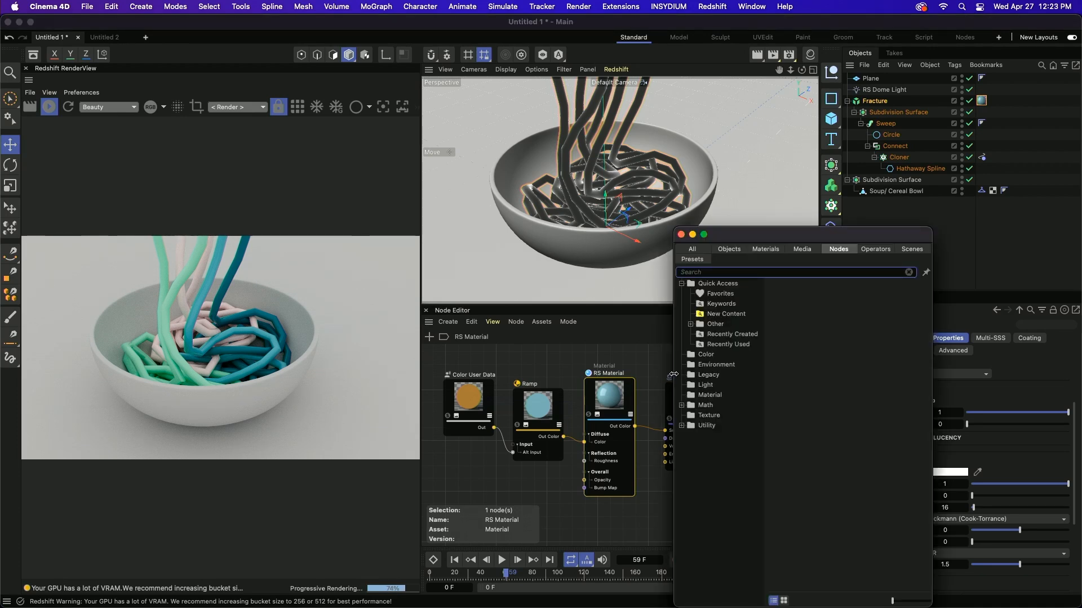
{"action": "type", "text": "shader"}
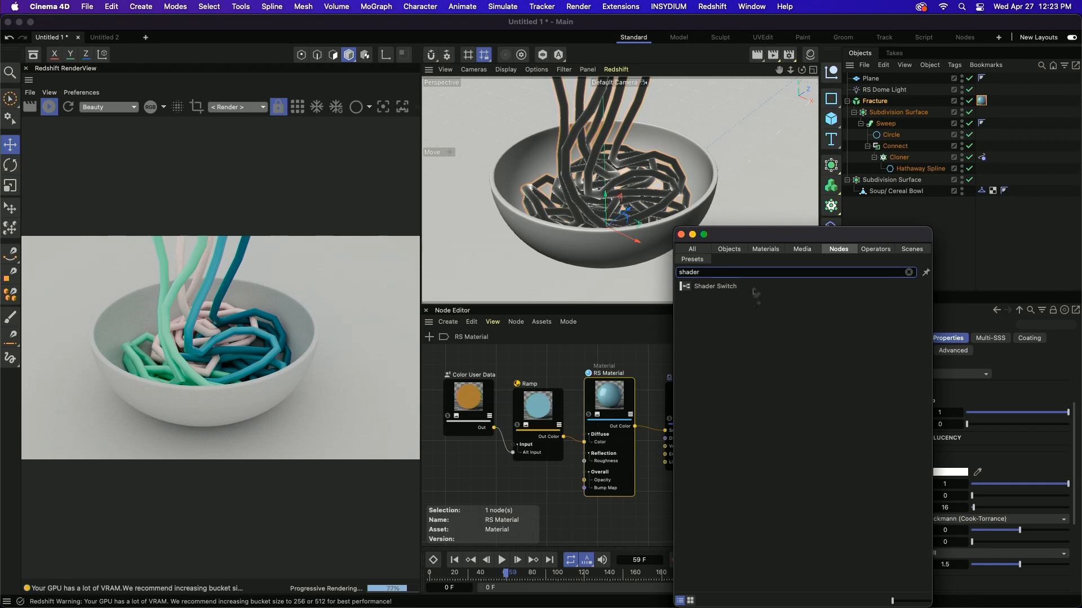
{"action": "left_click_drag", "start_coordinate": [749, 287], "coordinate": [649, 515]}
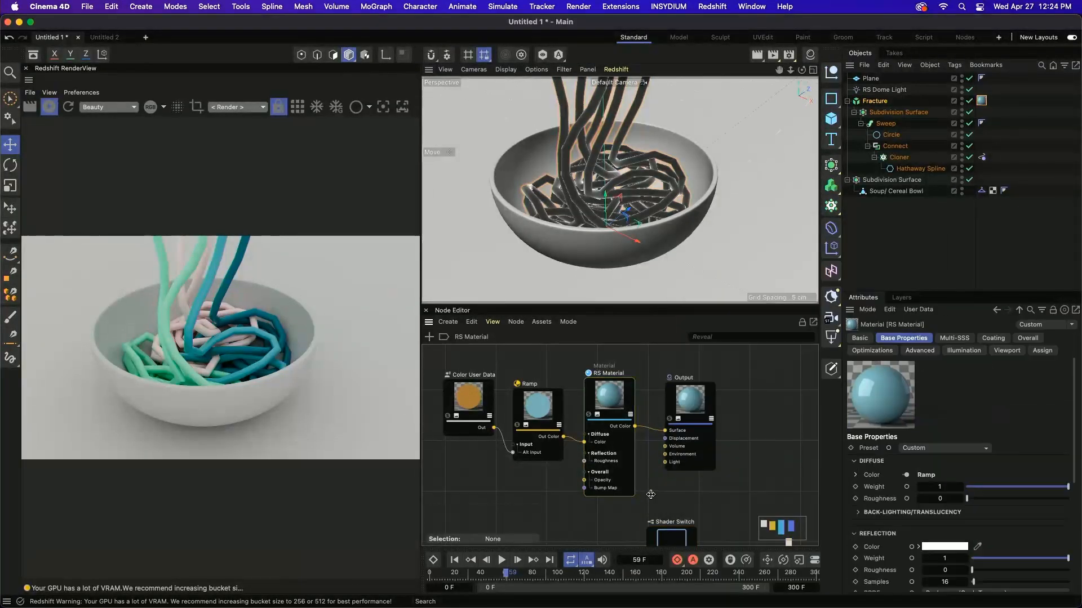
{"action": "middle_click_drag", "start_coordinate": [661, 500], "coordinate": [613, 369]}
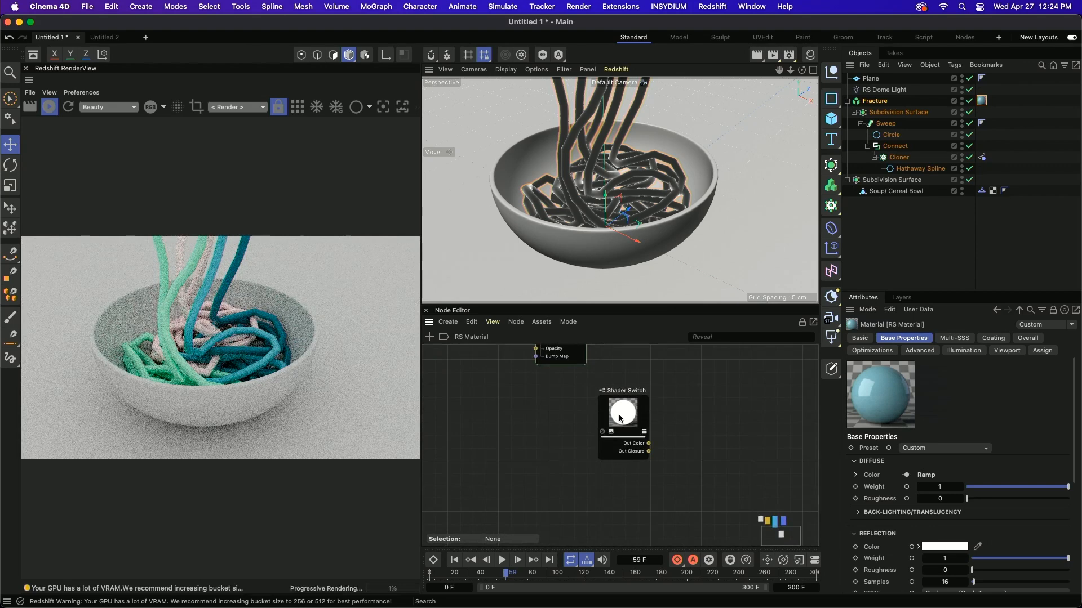
{"action": "left_click_drag", "start_coordinate": [619, 418], "coordinate": [573, 415]}
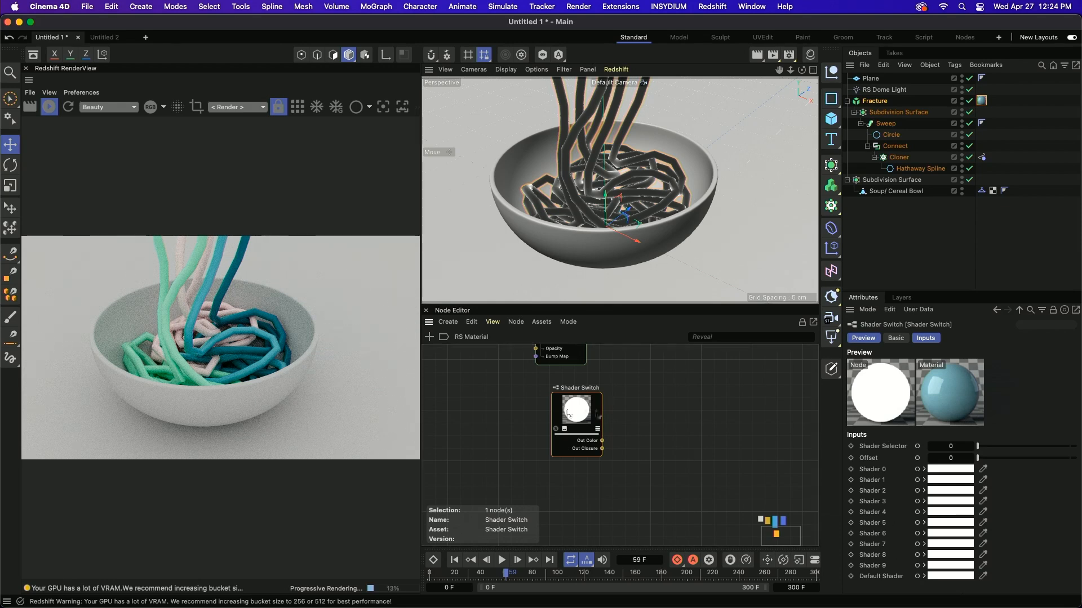
{"action": "scroll", "coordinate": [672, 406], "scroll_direction": "down", "scroll_amount": 2}
{"action": "left_click_drag", "start_coordinate": [580, 410], "coordinate": [602, 408]}
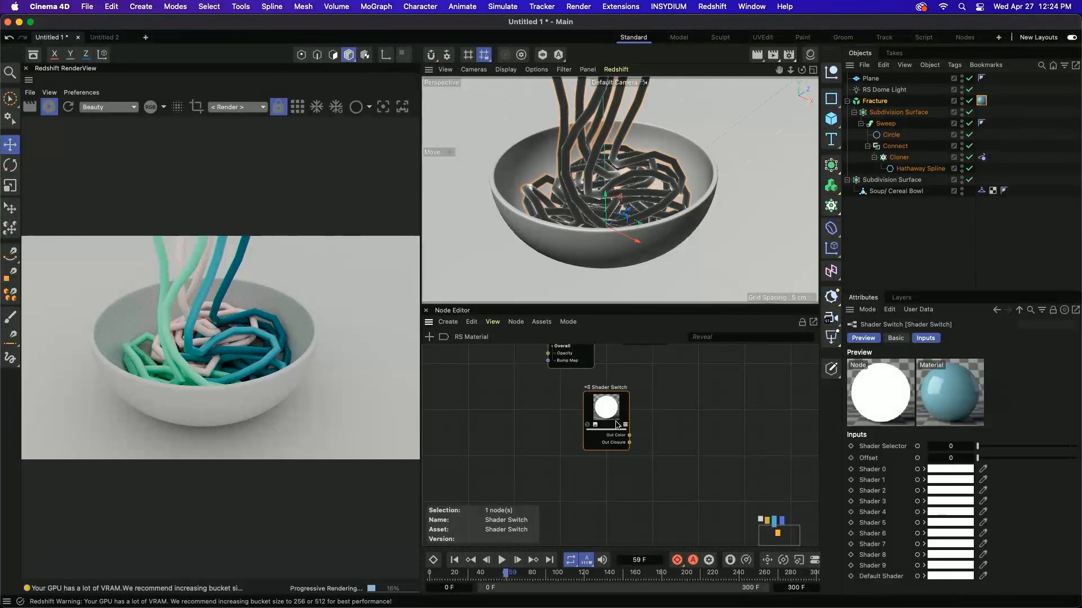
Add a Material node beside the Shader Switch and give it a salmon diffuse color
{"action": "key", "text": "shift+c"}
{"action": "type", "text": "mater"}
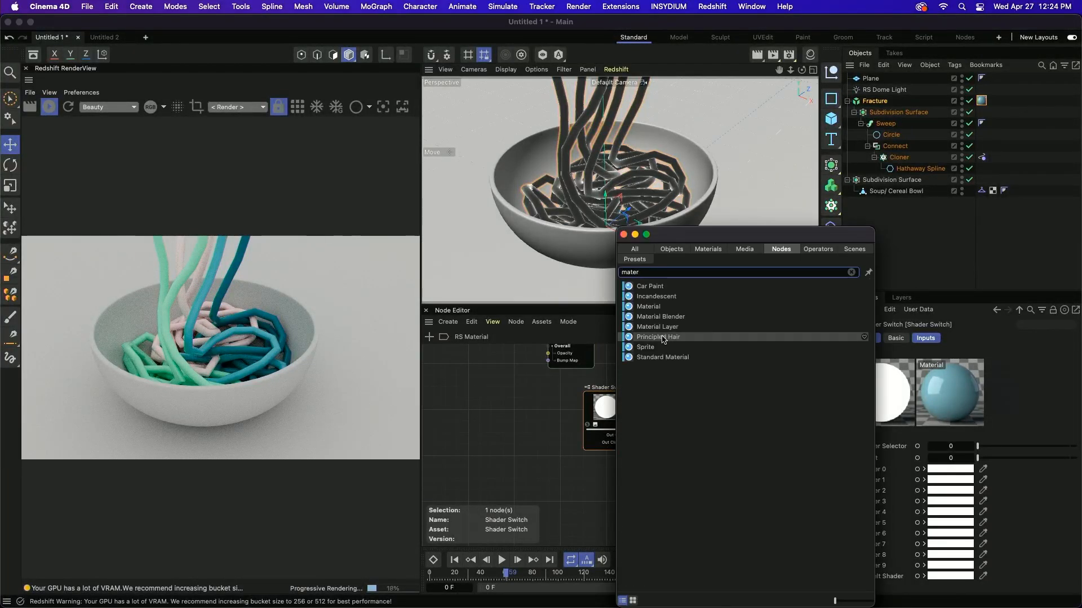
{"action": "left_click_drag", "start_coordinate": [648, 306], "coordinate": [502, 396]}
{"action": "left_click", "coordinate": [935, 484]}
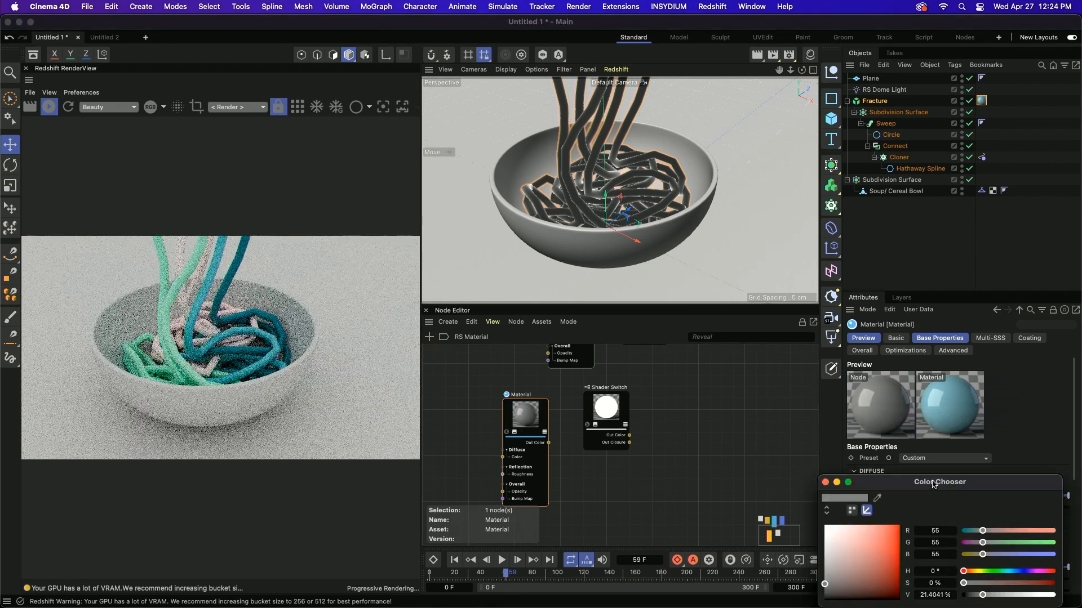
{"action": "left_click_drag", "start_coordinate": [983, 531], "coordinate": [1054, 531]}
{"action": "left_click", "coordinate": [825, 482]}
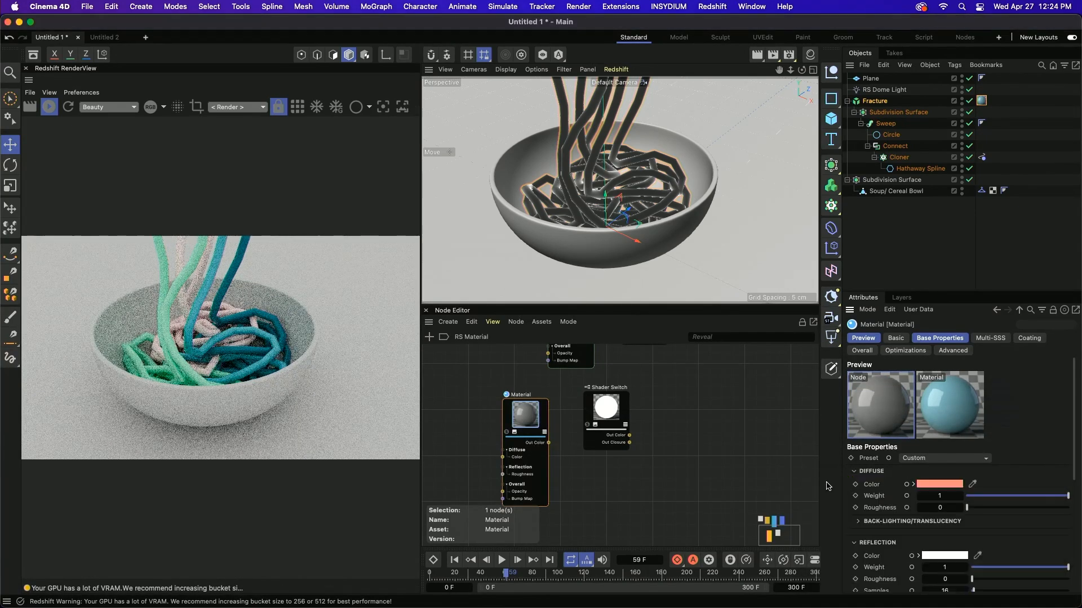
Connect the salmon Material to the Shader Switch's Shader 0 input and feed the Shader Switch into the Output node's Surface
{"action": "left_click_drag", "start_coordinate": [548, 443], "coordinate": [626, 421]}
{"action": "left_click", "coordinate": [667, 438]}
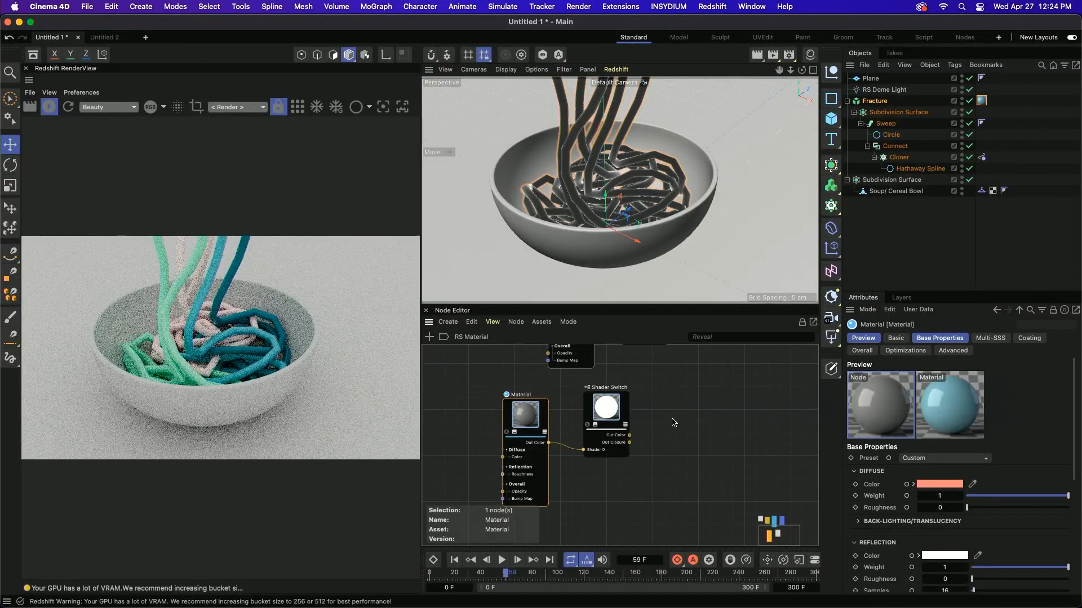
{"action": "scroll", "coordinate": [678, 414], "scroll_direction": "down", "scroll_amount": 2}
{"action": "middle_click_drag", "start_coordinate": [678, 414], "coordinate": [644, 464]}
{"action": "left_click_drag", "start_coordinate": [603, 483], "coordinate": [597, 376]}
{"action": "middle_click_drag", "start_coordinate": [624, 457], "coordinate": [649, 391]}
{"action": "middle_click_drag", "start_coordinate": [560, 403], "coordinate": [552, 373]}
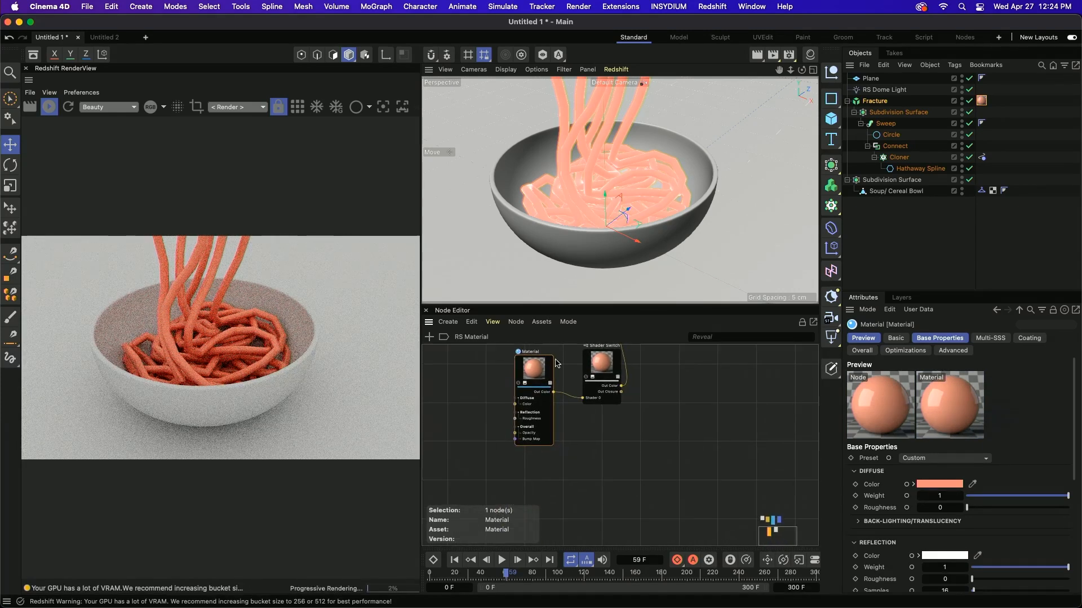
Duplicate the salmon Material node below the original and set the copy's diffuse color to dark teal, RGB 0, 55, 55
{"action": "left_click_drag", "start_coordinate": [532, 372], "coordinate": [539, 469], "text": "ctrl"}
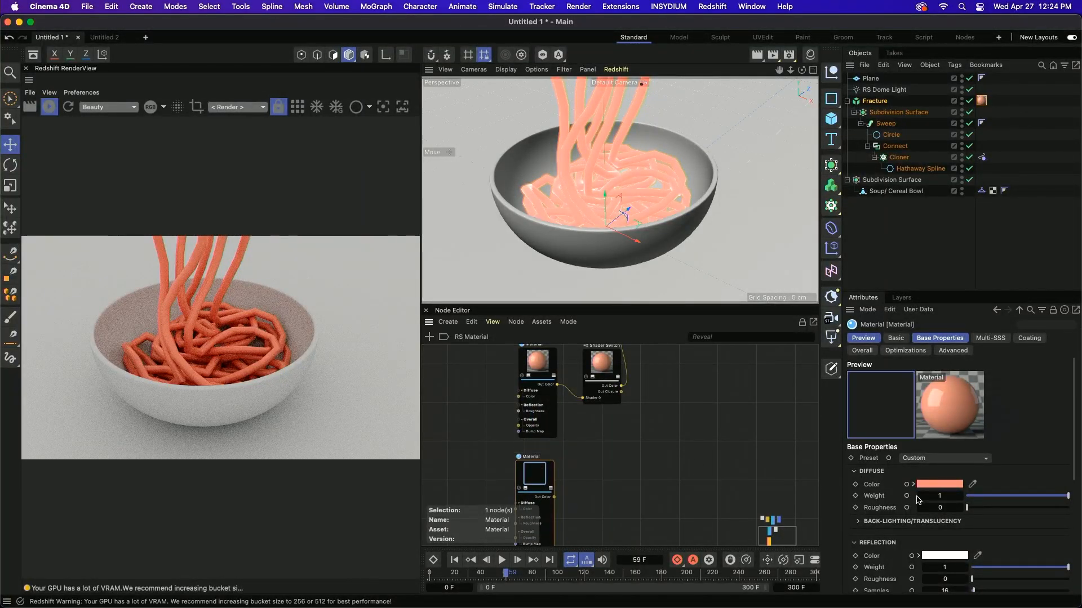
{"action": "left_click", "coordinate": [939, 484]}
{"action": "left_click_drag", "start_coordinate": [993, 532], "coordinate": [962, 531]}
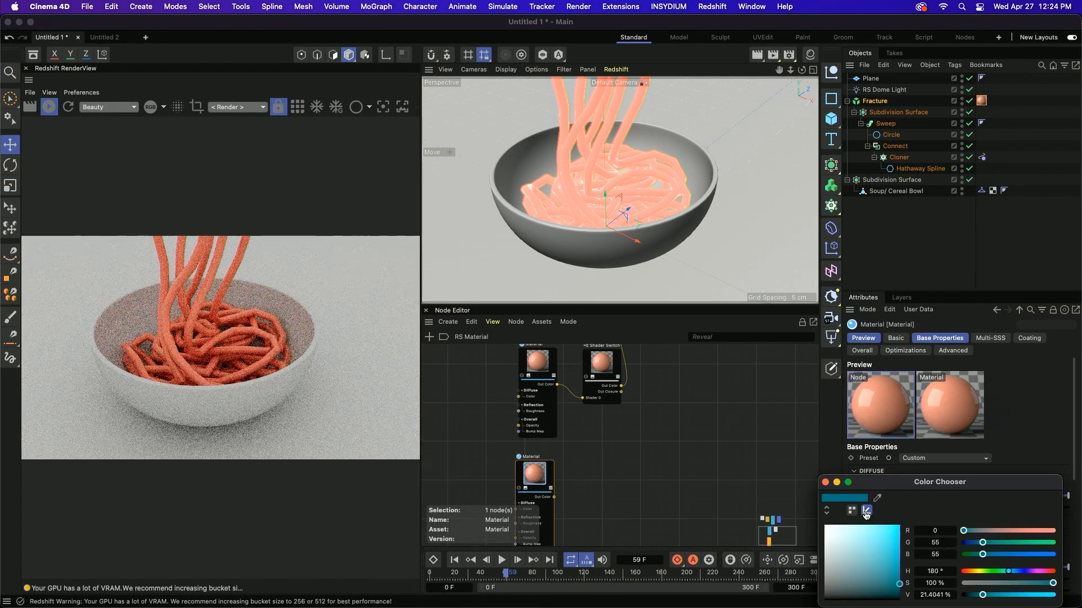
{"action": "left_click", "coordinate": [824, 482]}
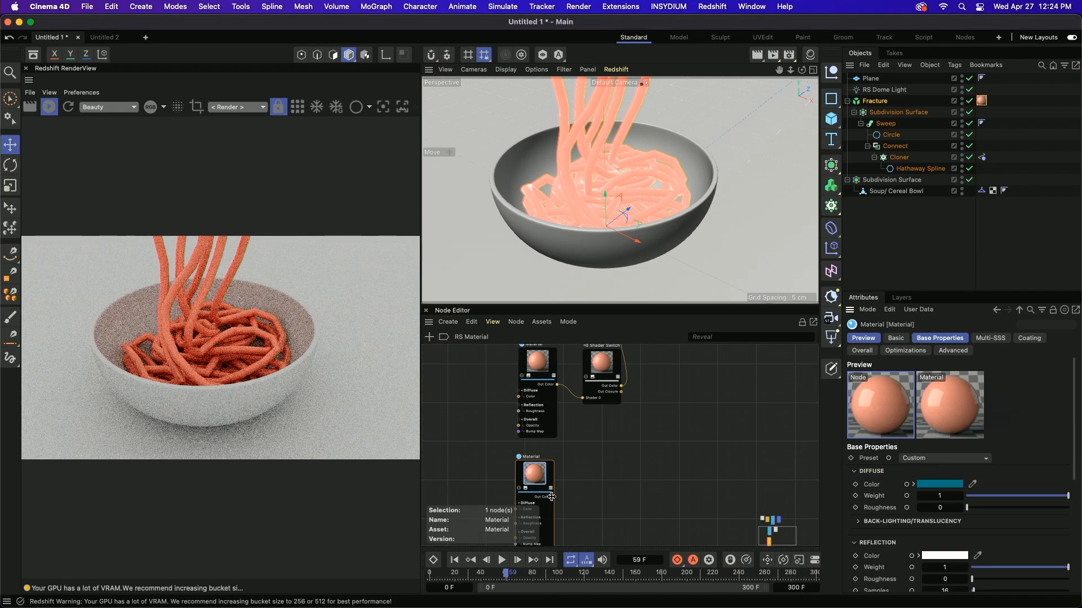
Connect the teal Material to the Shader Switch's Shader 1 input and set the Shader Selector to 1
{"action": "left_click_drag", "start_coordinate": [555, 497], "coordinate": [657, 386]}
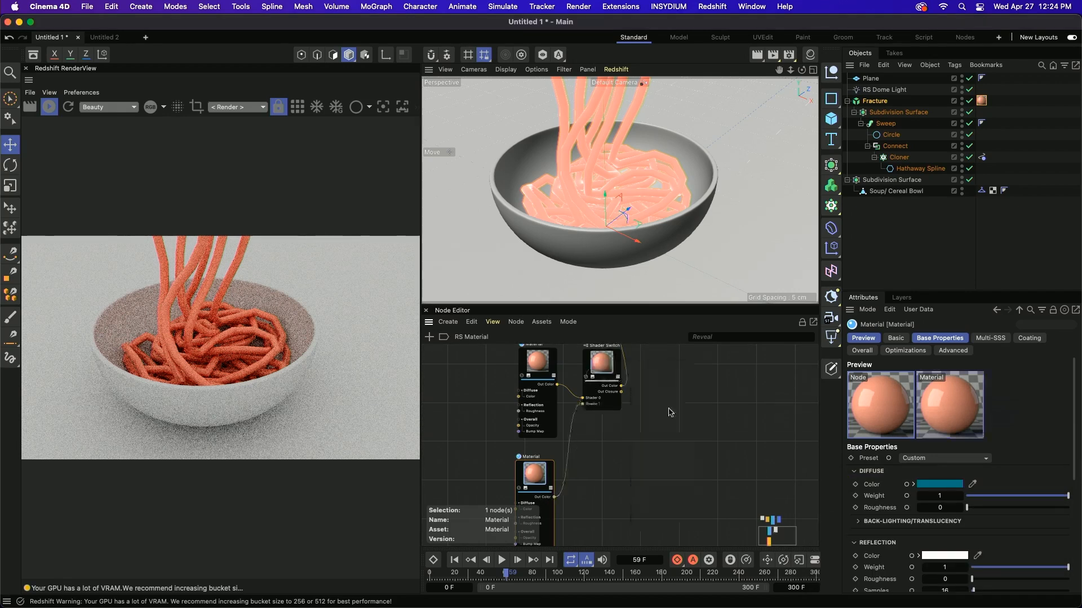
{"action": "left_click", "coordinate": [610, 401]}
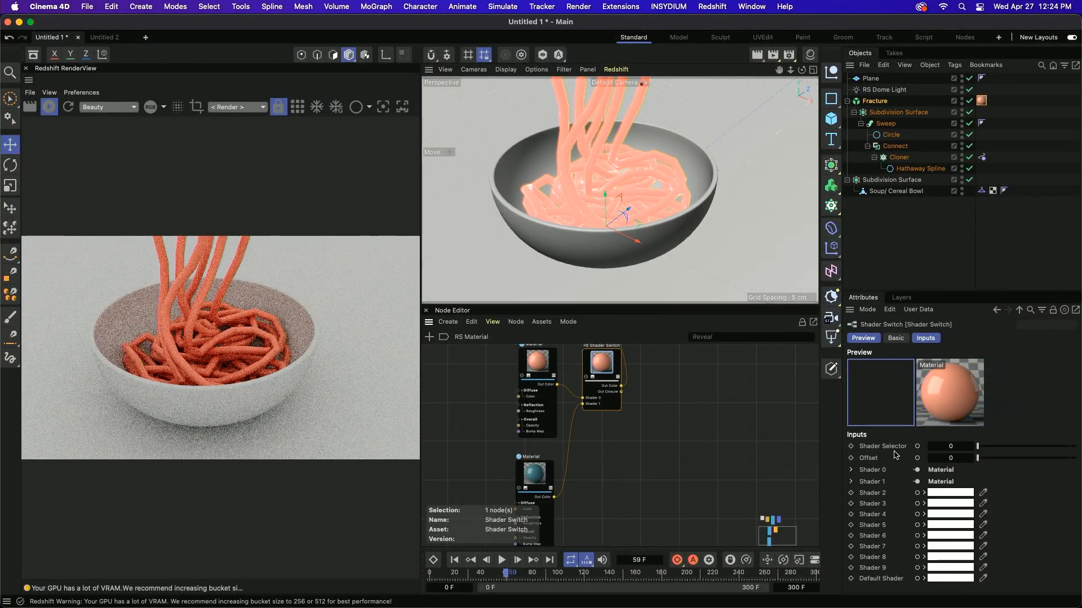
{"action": "left_click", "coordinate": [969, 446]}
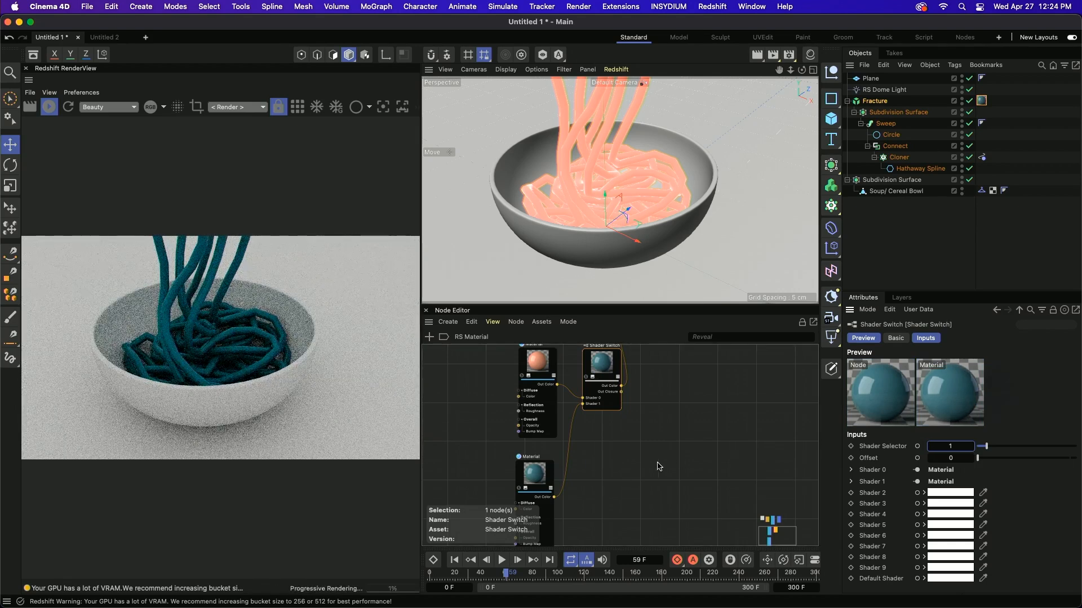
Duplicate the teal Material node and place the unconnected copy beside it in the graph
{"action": "scroll", "coordinate": [606, 469], "scroll_direction": "down", "scroll_amount": 4}
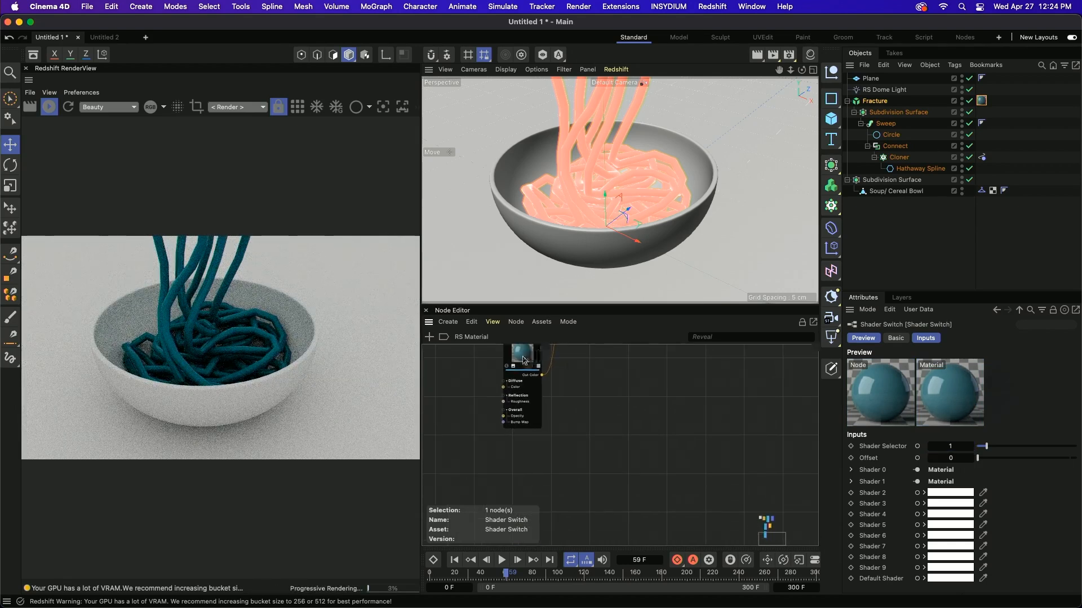
{"action": "left_click_drag", "start_coordinate": [528, 357], "coordinate": [603, 378], "text": "ctrl"}
{"action": "middle_click_drag", "start_coordinate": [645, 366], "coordinate": [628, 427]}
{"action": "left_click", "coordinate": [670, 360]}
{"action": "left_click", "coordinate": [640, 356]}
{"action": "key", "text": "Delete"}
{"action": "middle_click_drag", "start_coordinate": [592, 407], "coordinate": [643, 432]}
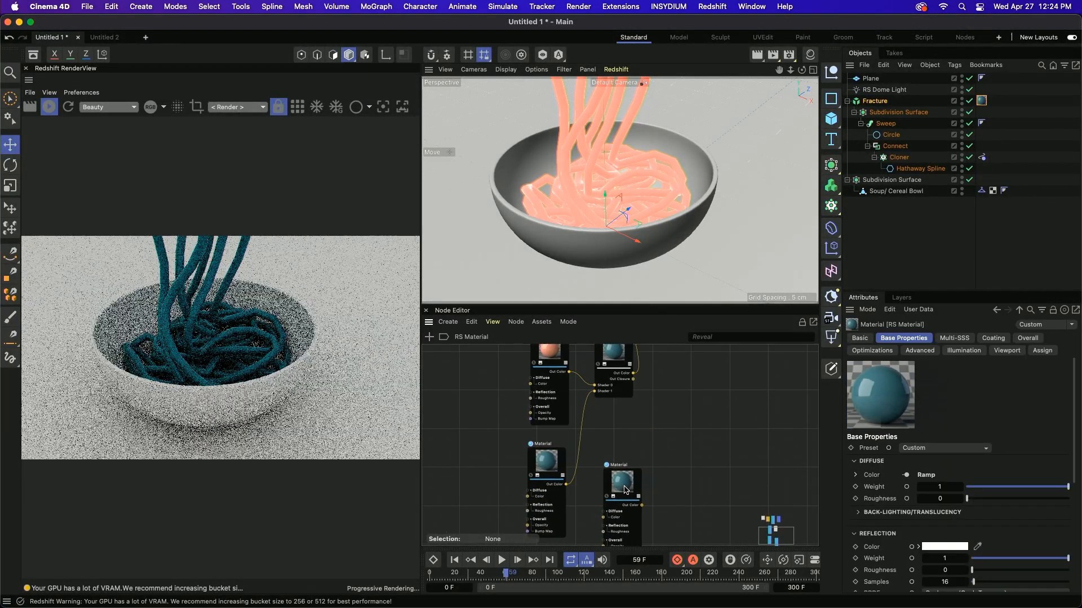
Set the new Material copy's diffuse color to yellow, RGB 229, 199, 55
{"action": "left_click", "coordinate": [624, 490]}
{"action": "left_click", "coordinate": [930, 485]}
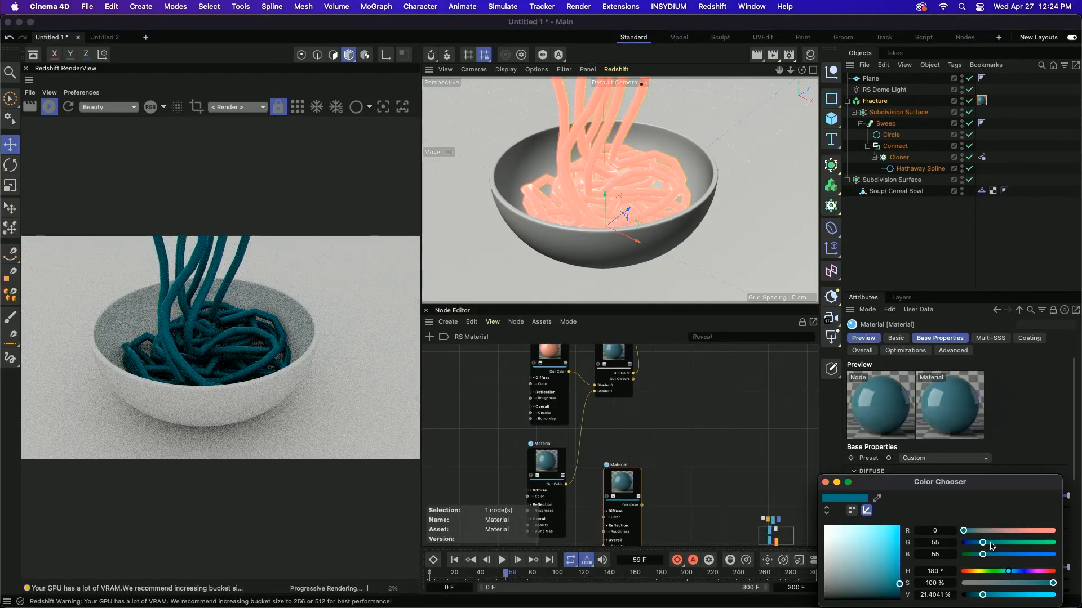
{"action": "left_click_drag", "start_coordinate": [978, 530], "coordinate": [1033, 543]}
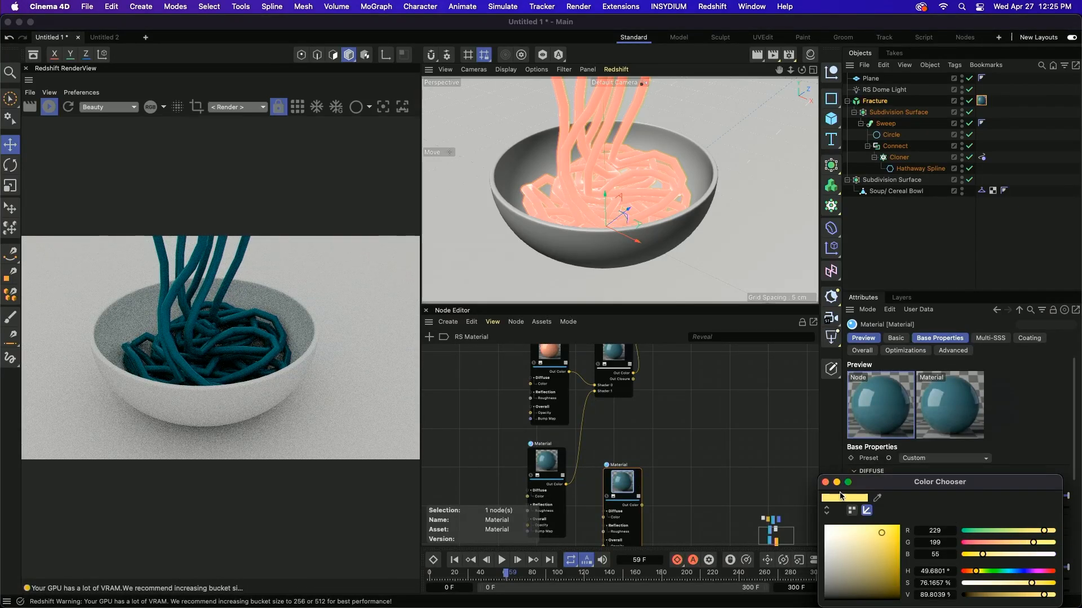
{"action": "left_click", "coordinate": [825, 482]}
Connect the yellow Material to the Shader Switch's Shader 2 input and set the Shader Selector to 2
{"action": "left_click_drag", "start_coordinate": [642, 506], "coordinate": [685, 386]}
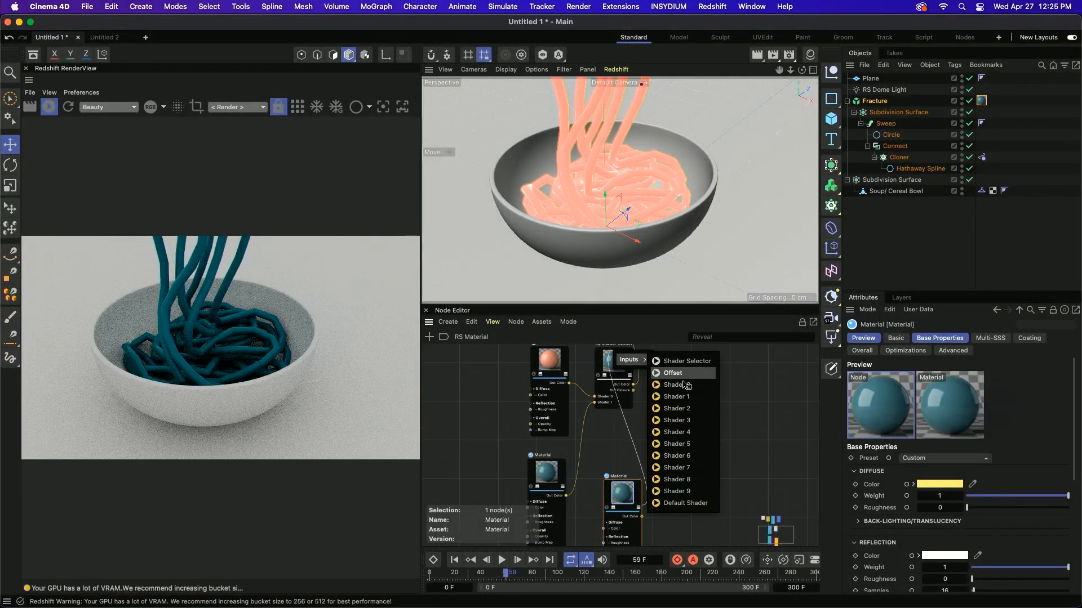
{"action": "left_click", "coordinate": [690, 409]}
{"action": "middle_click_drag", "start_coordinate": [639, 377], "coordinate": [657, 439]}
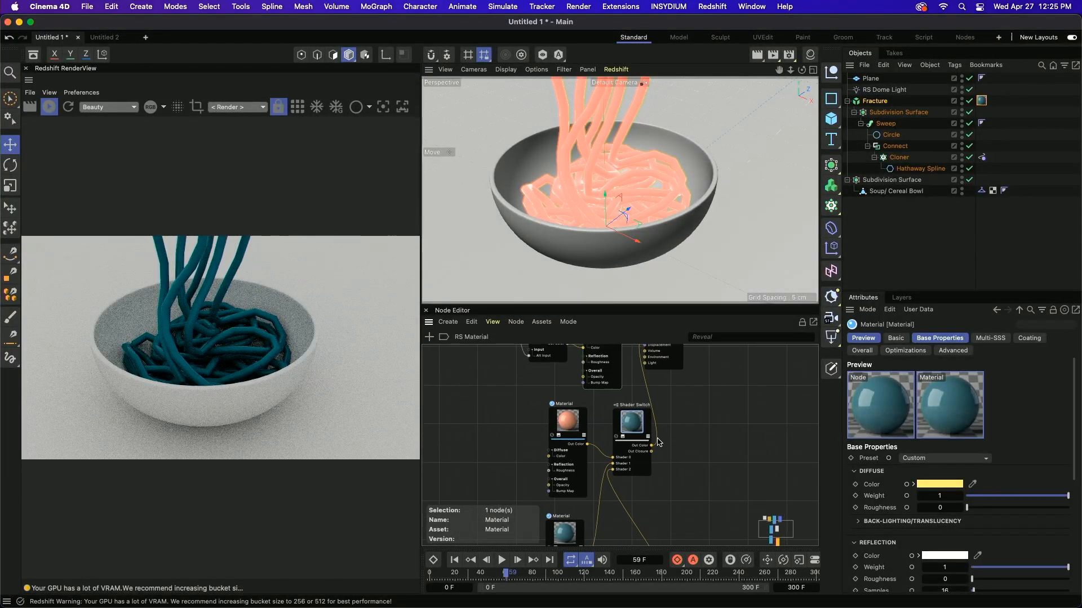
{"action": "left_click", "coordinate": [637, 431]}
{"action": "left_click", "coordinate": [974, 447]}
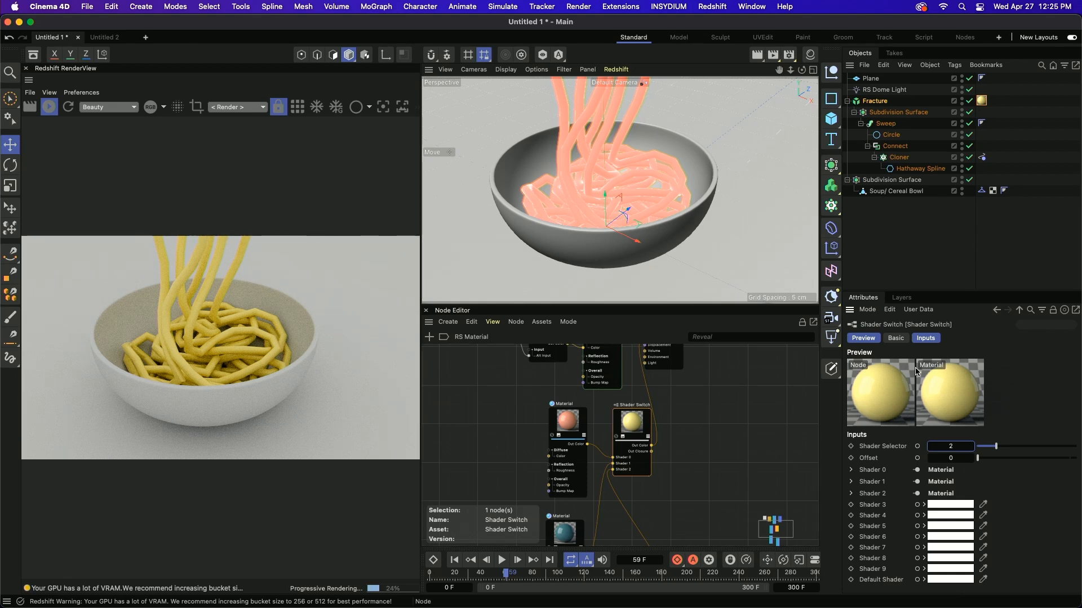
Delete the unused Ramp and RS Material nodes from the graph
{"action": "middle_click_drag", "start_coordinate": [680, 410], "coordinate": [687, 477]}
{"action": "middle_click_drag", "start_coordinate": [664, 434], "coordinate": [663, 444]}
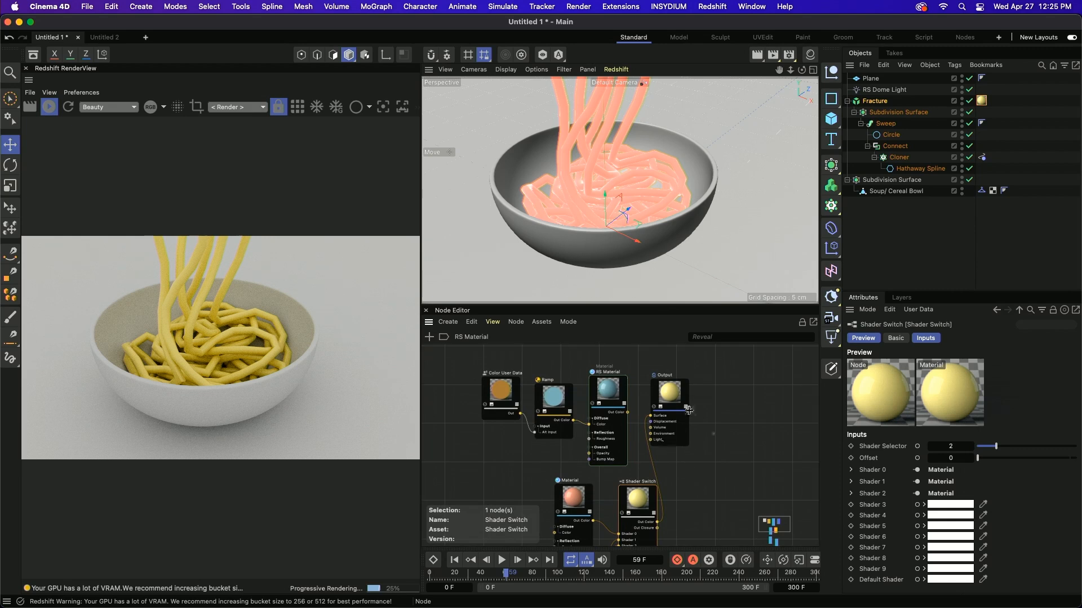
{"action": "left_click_drag", "start_coordinate": [571, 364], "coordinate": [591, 405]}
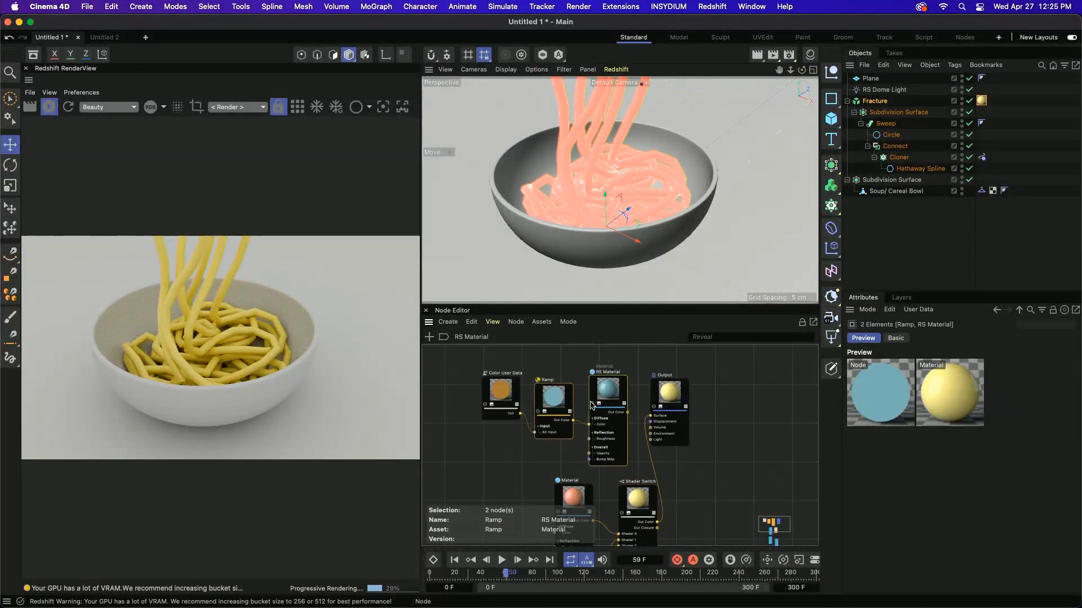
{"action": "key", "text": "Delete"}
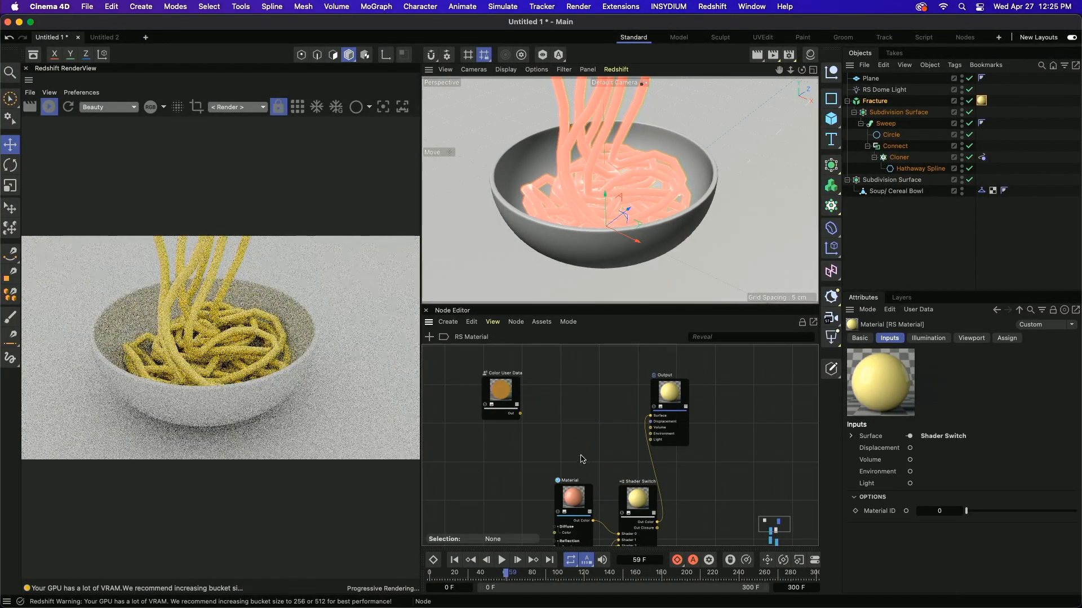
Move the Output and Color User Data nodes closer to the Shader Switch group and briefly preview the Color User Data node alone
{"action": "left_click", "coordinate": [675, 406]}
{"action": "left_click_drag", "start_coordinate": [674, 407], "coordinate": [725, 470]}
{"action": "left_click_drag", "start_coordinate": [494, 385], "coordinate": [543, 409]}
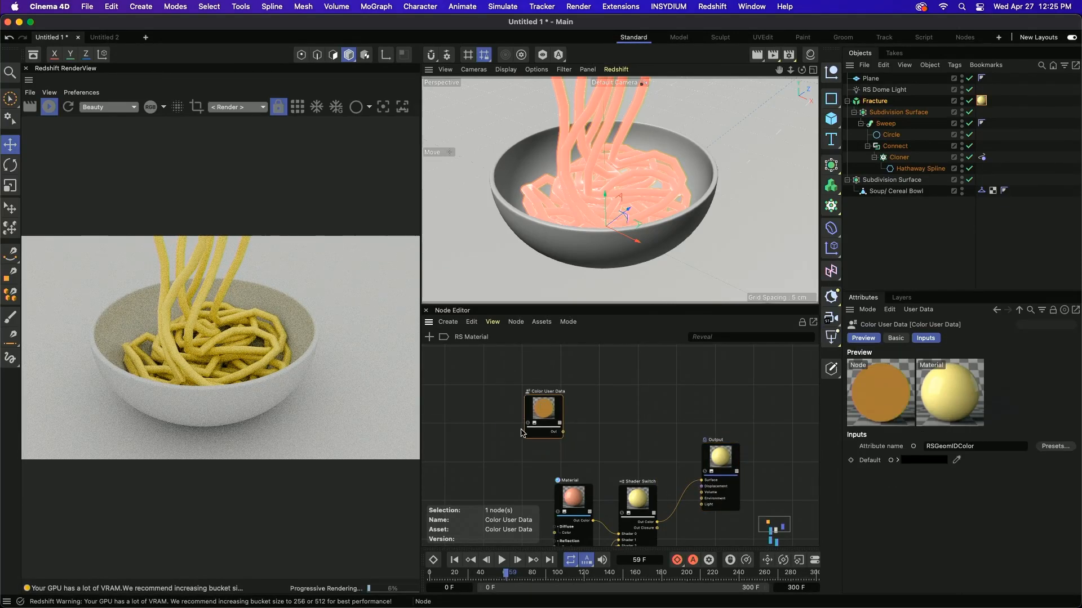
{"action": "left_click", "coordinate": [528, 424]}
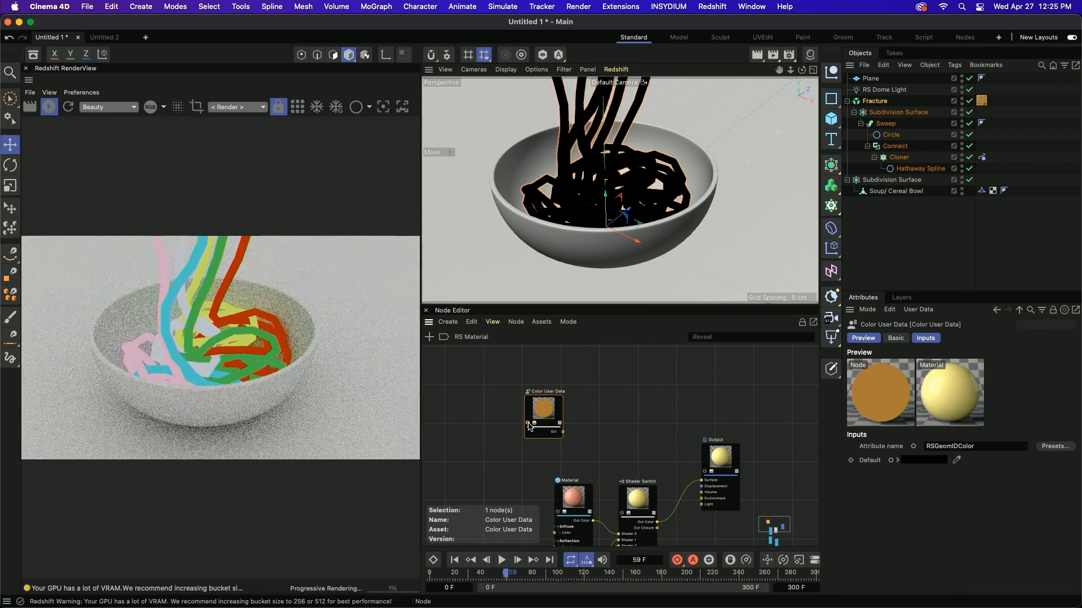
{"action": "left_click", "coordinate": [528, 424]}
Add a float Change Range node beside the Color User Data node
{"action": "double_click", "coordinate": [585, 414]}
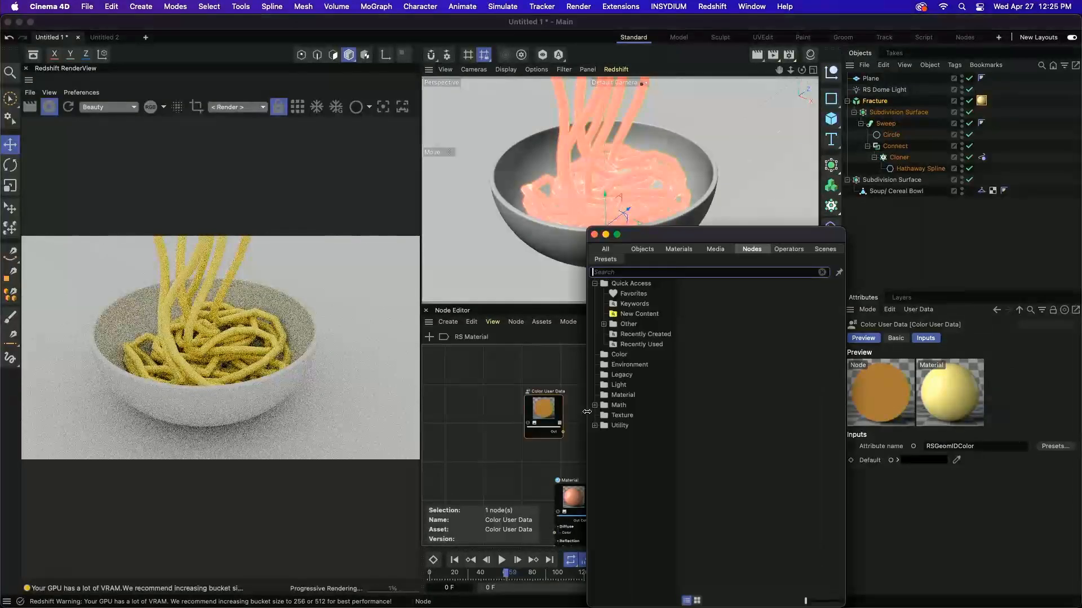
{"action": "type", "text": "change"}
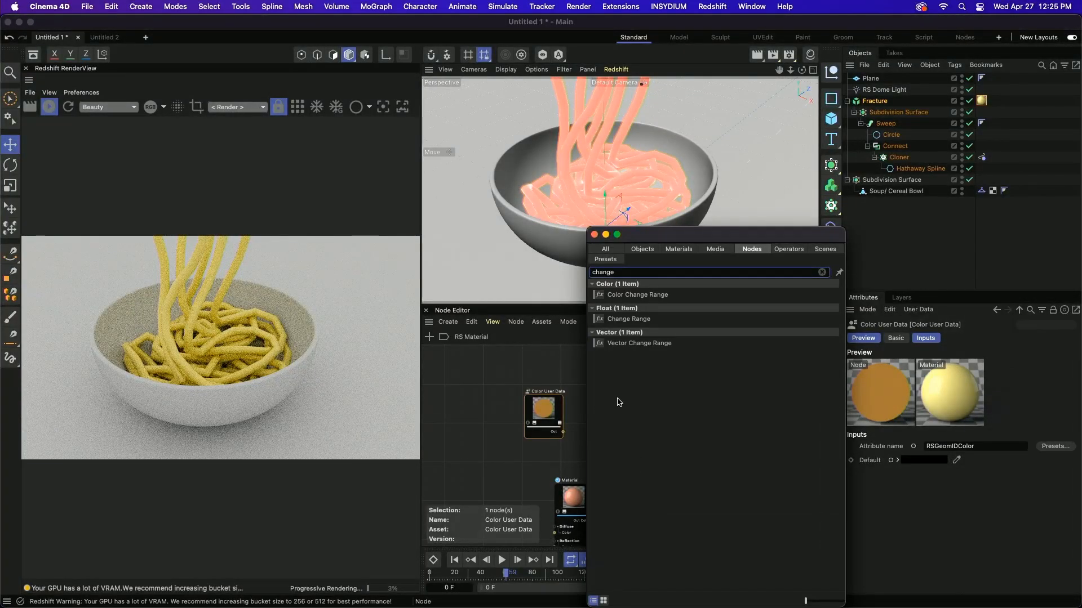
{"action": "double_click", "coordinate": [622, 319]}
{"action": "left_click_drag", "start_coordinate": [615, 391], "coordinate": [619, 390]}
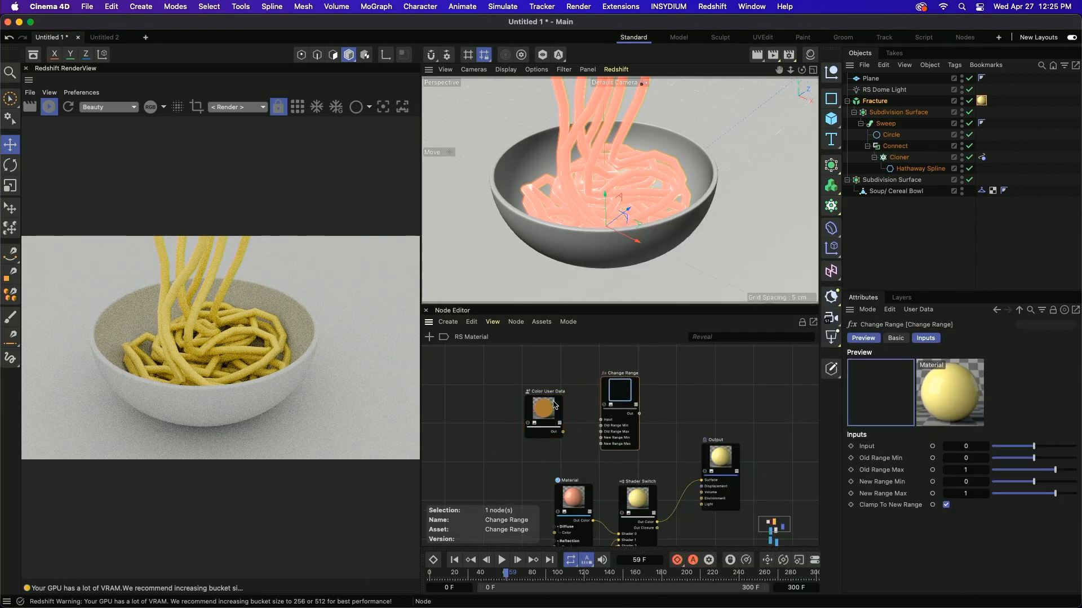
Connect Color User Data to the Change Range node's Input and the Change Range output to the Shader Switch's Shader Selector
{"action": "left_click", "coordinate": [553, 410]}
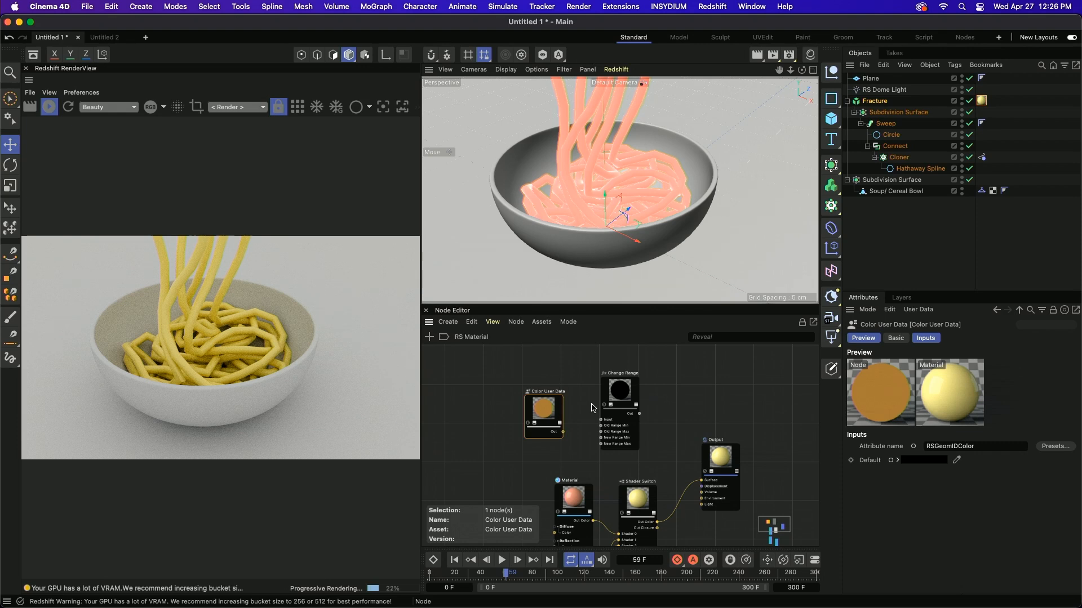
{"action": "left_click_drag", "start_coordinate": [563, 431], "coordinate": [601, 420]}
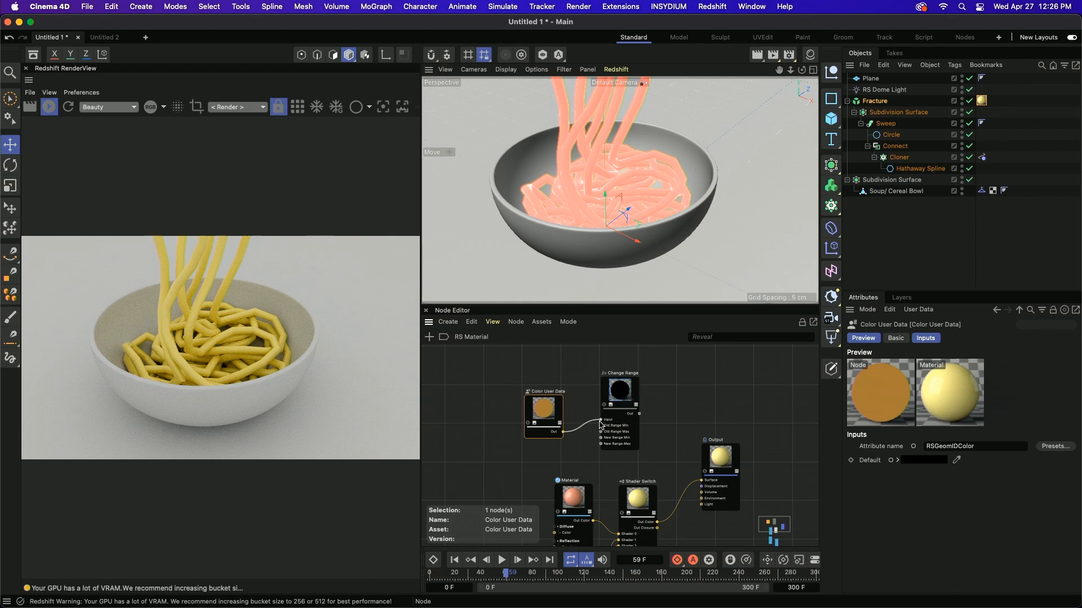
{"action": "left_click_drag", "start_coordinate": [638, 417], "coordinate": [705, 459]}
{"action": "left_click_drag", "start_coordinate": [645, 504], "coordinate": [669, 485]}
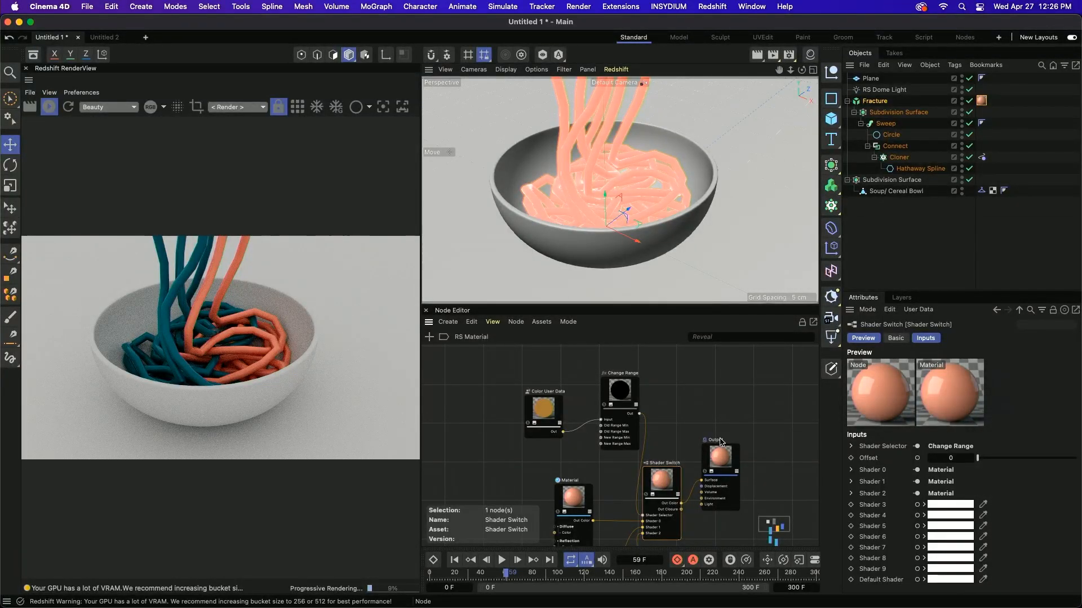
Set the Change Range node's New Range Max to 2 and refresh the live render
{"action": "scroll", "coordinate": [719, 415], "scroll_direction": "down", "scroll_amount": 3}
{"action": "scroll", "coordinate": [743, 416], "scroll_direction": "down", "scroll_amount": 1}
{"action": "middle_click_drag", "start_coordinate": [727, 444], "coordinate": [694, 487]}
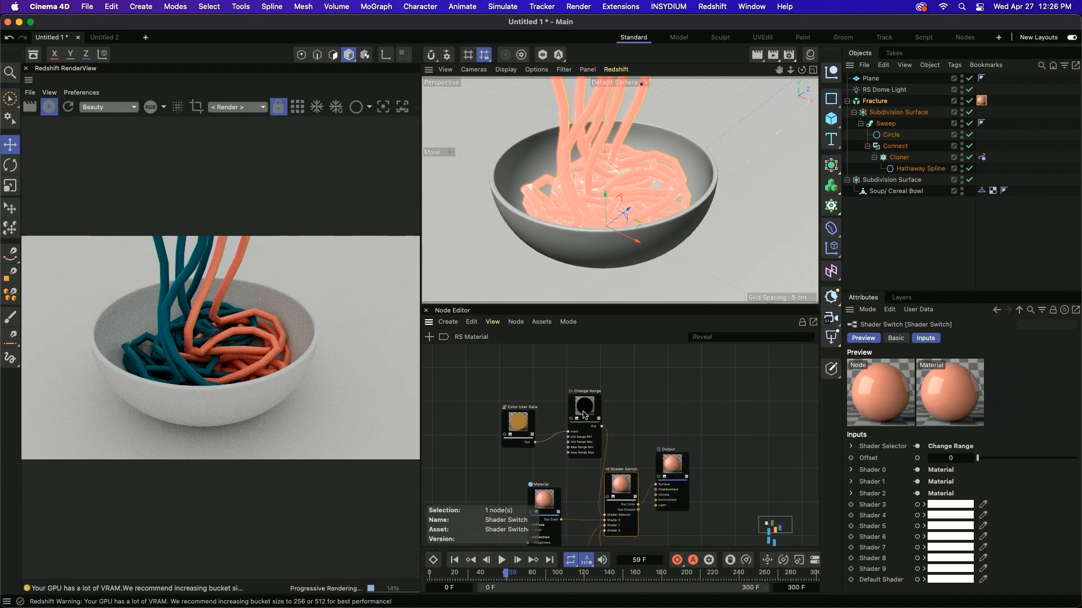
{"action": "left_click_drag", "start_coordinate": [584, 409], "coordinate": [569, 407]}
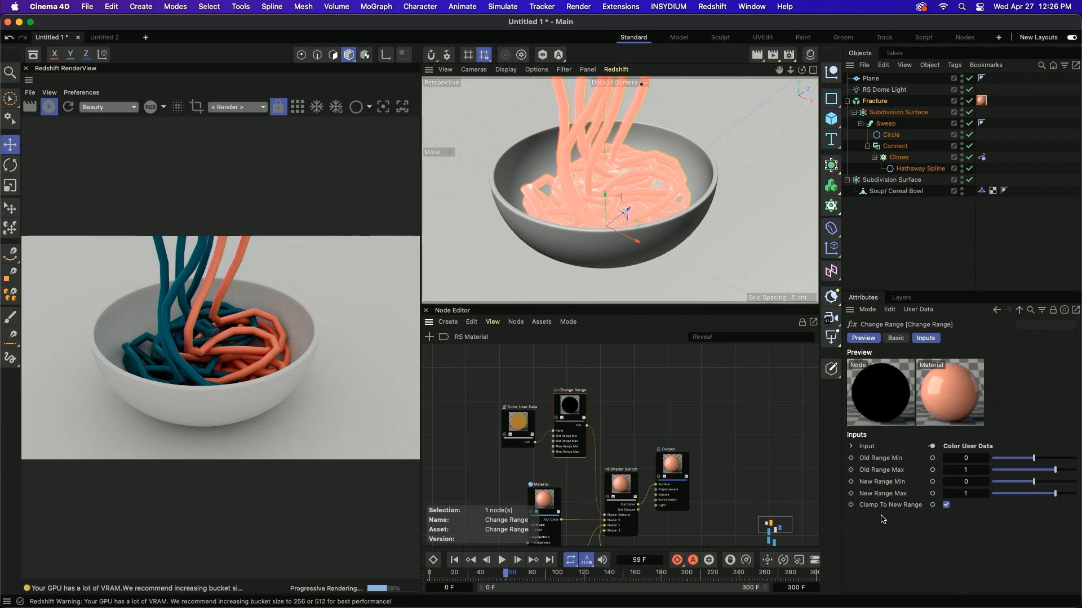
{"action": "left_click", "coordinate": [966, 494]}
{"action": "type", "text": "2"}
{"action": "key", "text": "Return"}
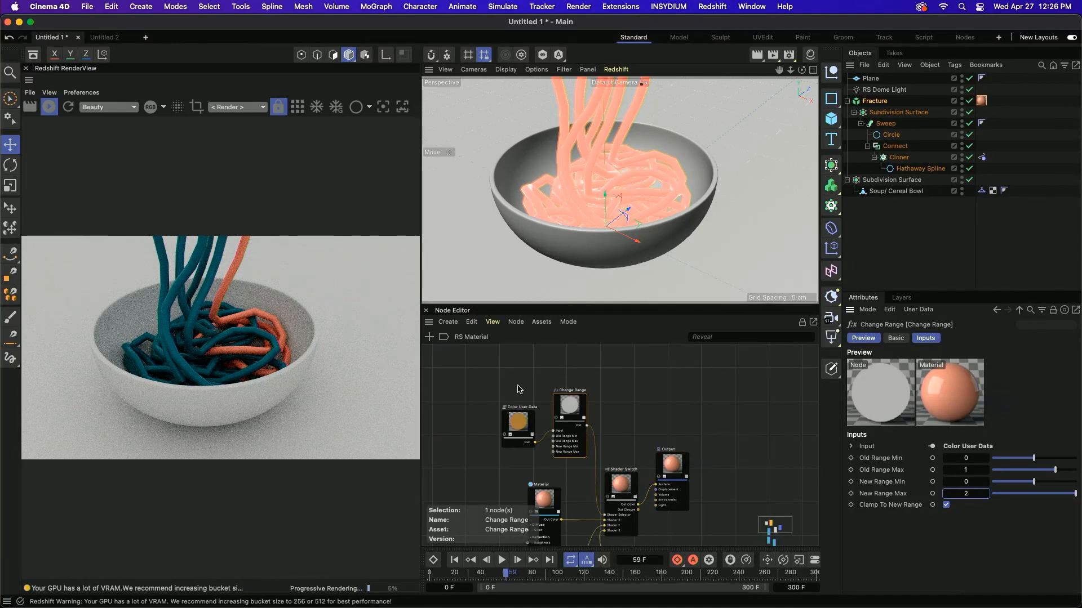
{"action": "left_click", "coordinate": [69, 108]}
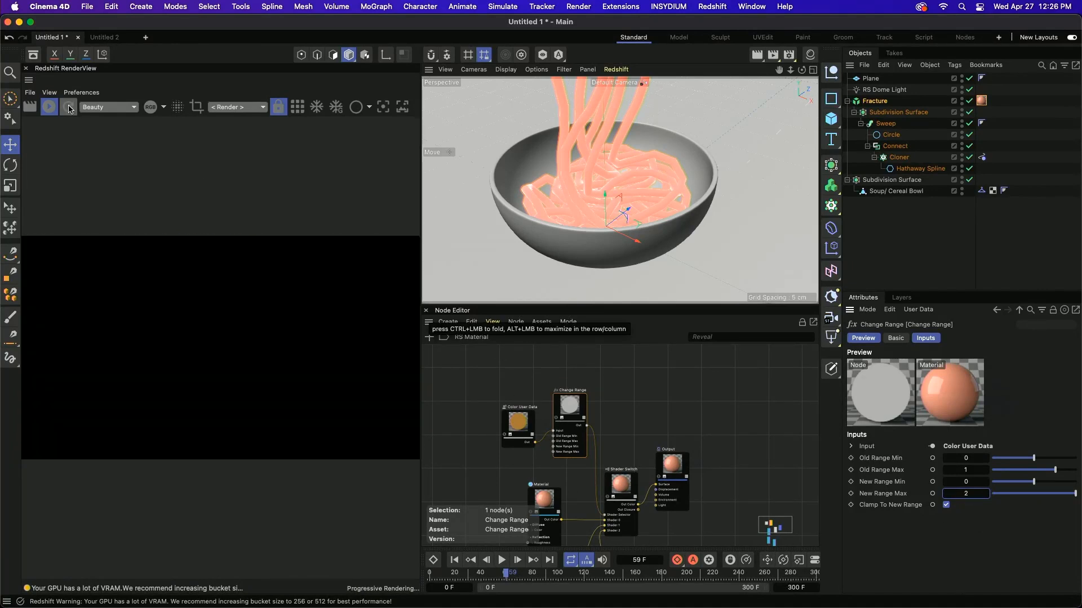
Assign the MoGraph Index Ratio preset as the Color User Data attribute, refresh the live render, and move Change Range nearer to Color User Data
{"action": "left_click_drag", "start_coordinate": [511, 422], "coordinate": [482, 414]}
{"action": "left_click", "coordinate": [1048, 450]}
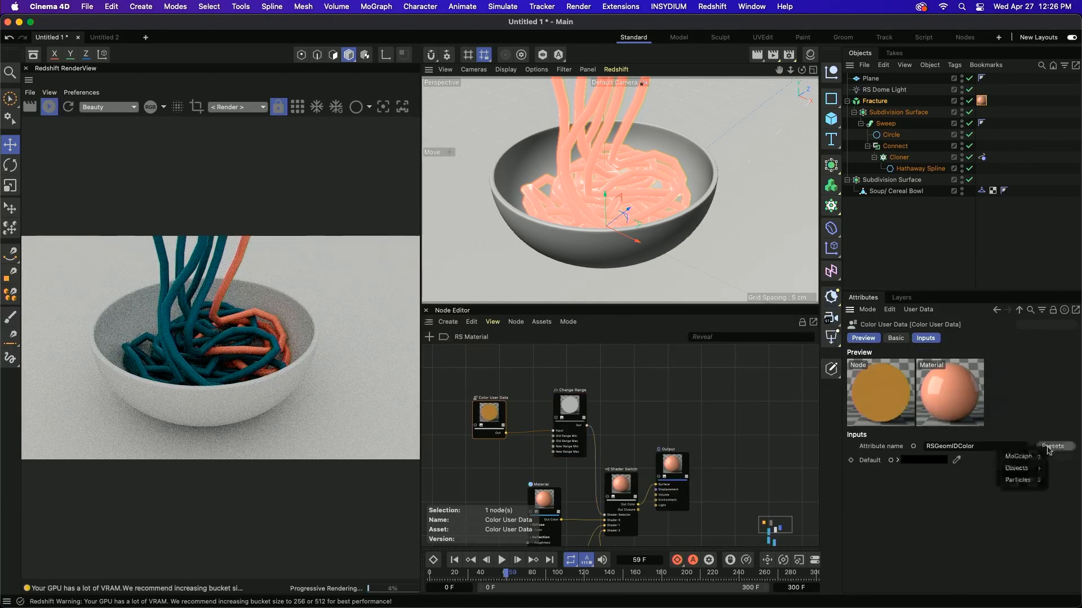
{"action": "mouse_move", "coordinate": [1018, 456]}
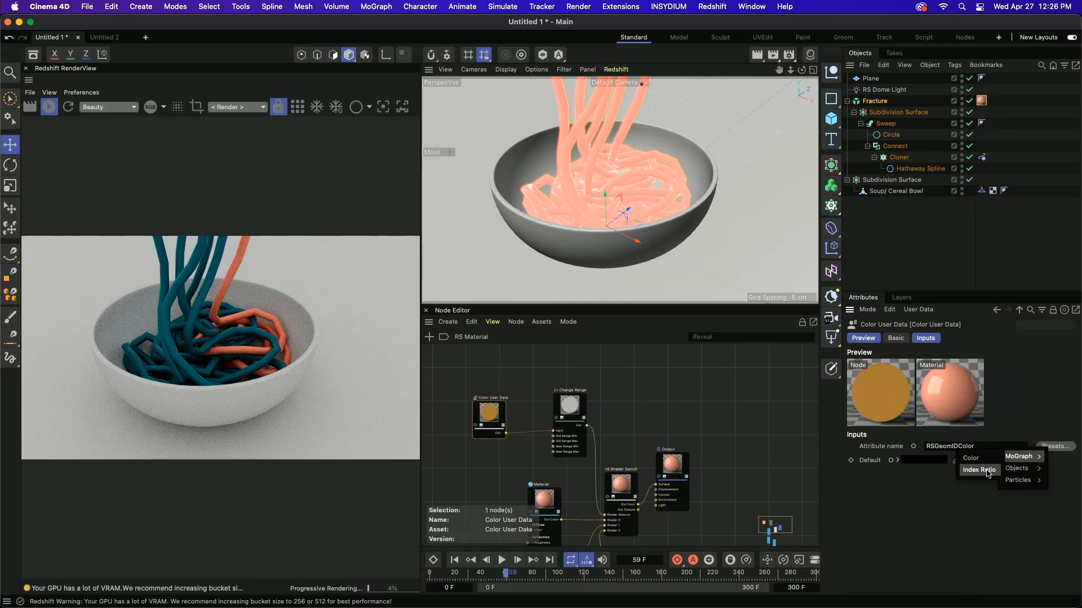
{"action": "left_click", "coordinate": [987, 474]}
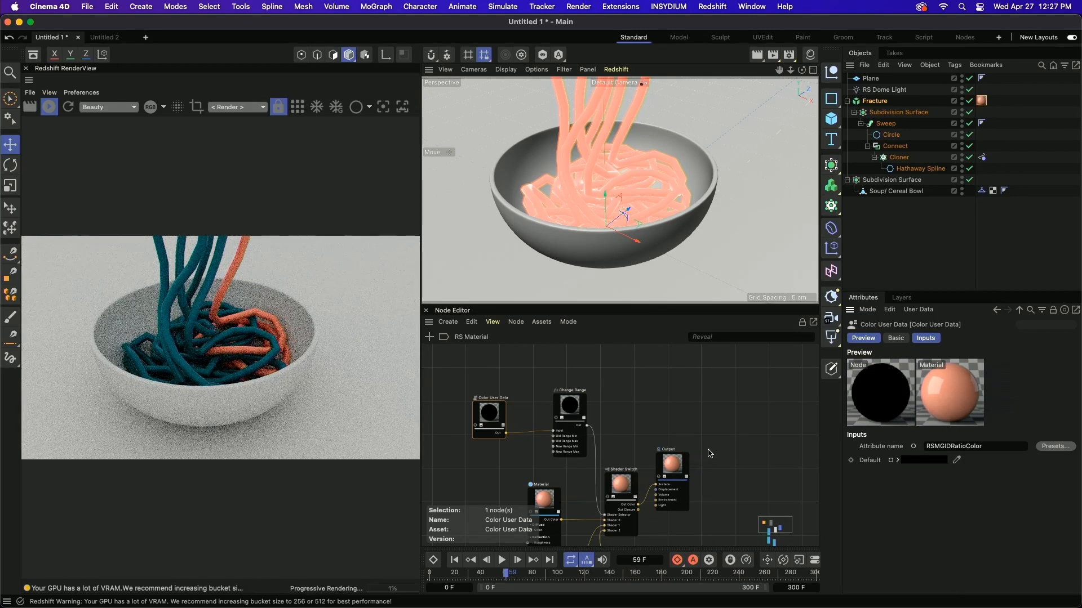
{"action": "left_click", "coordinate": [68, 107]}
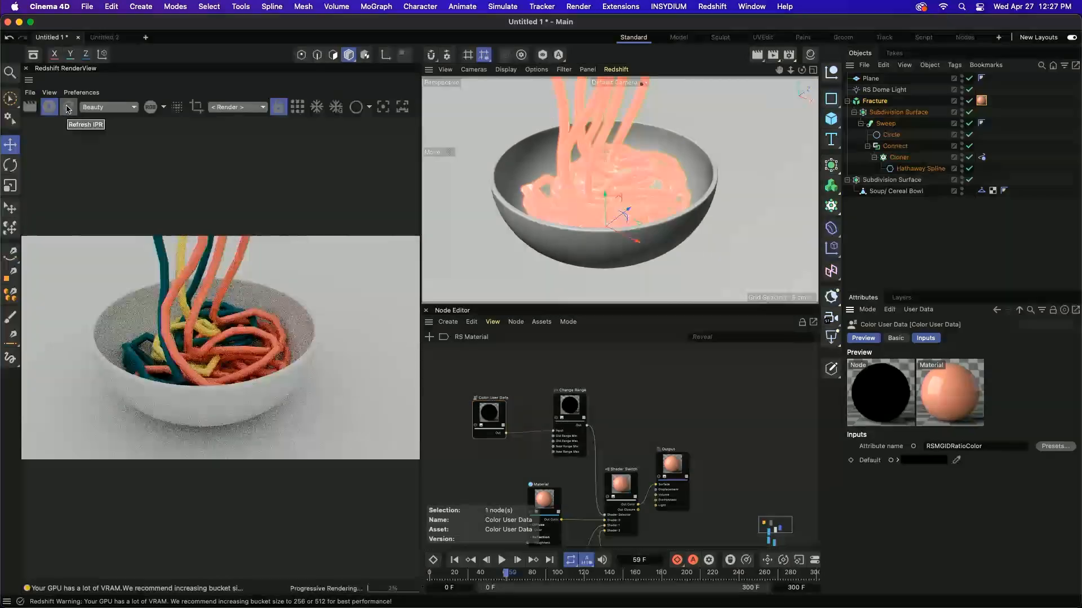
{"action": "left_click_drag", "start_coordinate": [577, 410], "coordinate": [558, 411]}
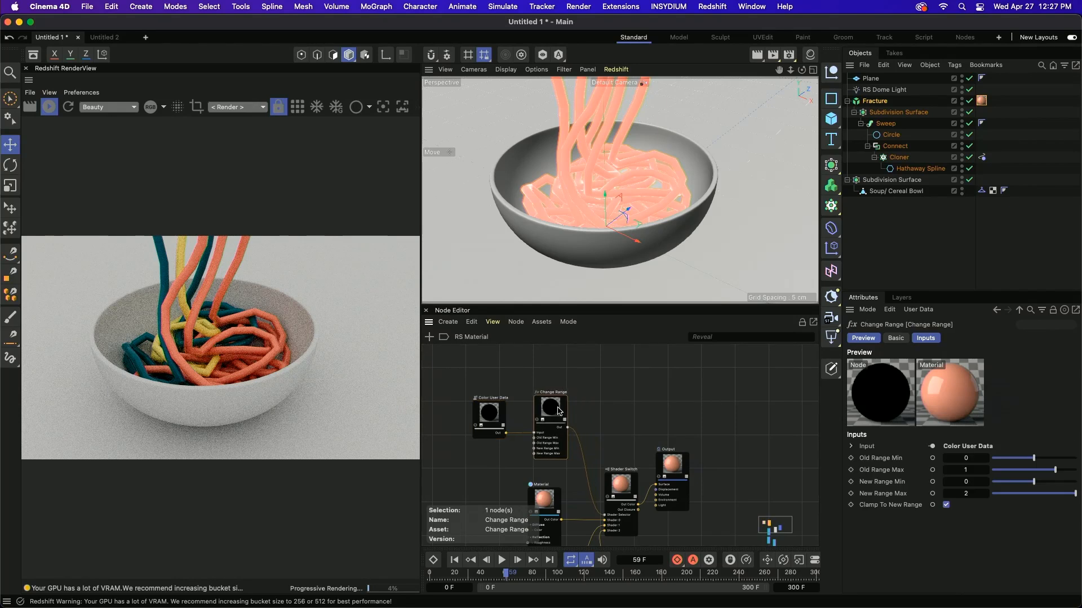
Preview the Color User Data node's output alone in the live render, and restore the full material view
{"action": "left_click", "coordinate": [475, 425]}
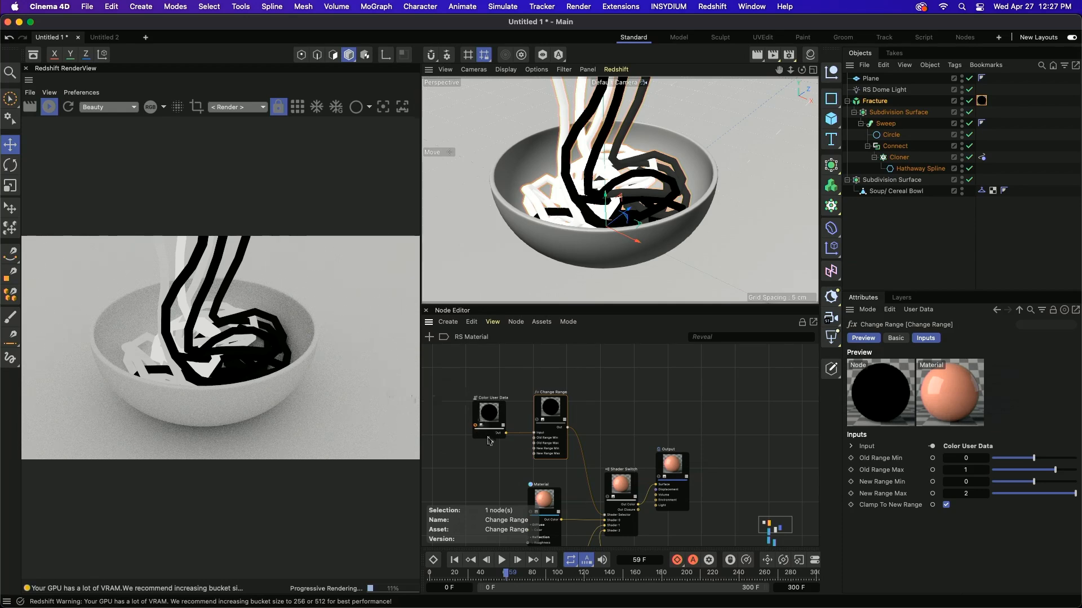
{"action": "left_click", "coordinate": [475, 426]}
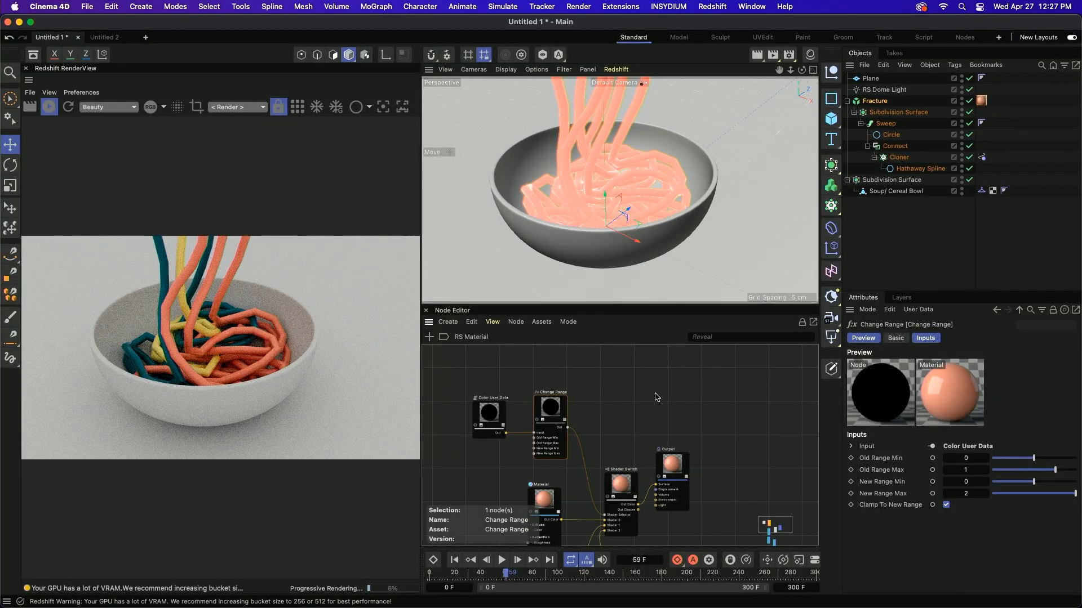
Reposition the yellow Material node directly beneath the teal Material node in the node graph
{"action": "scroll", "coordinate": [629, 398], "scroll_direction": "down", "scroll_amount": 10}
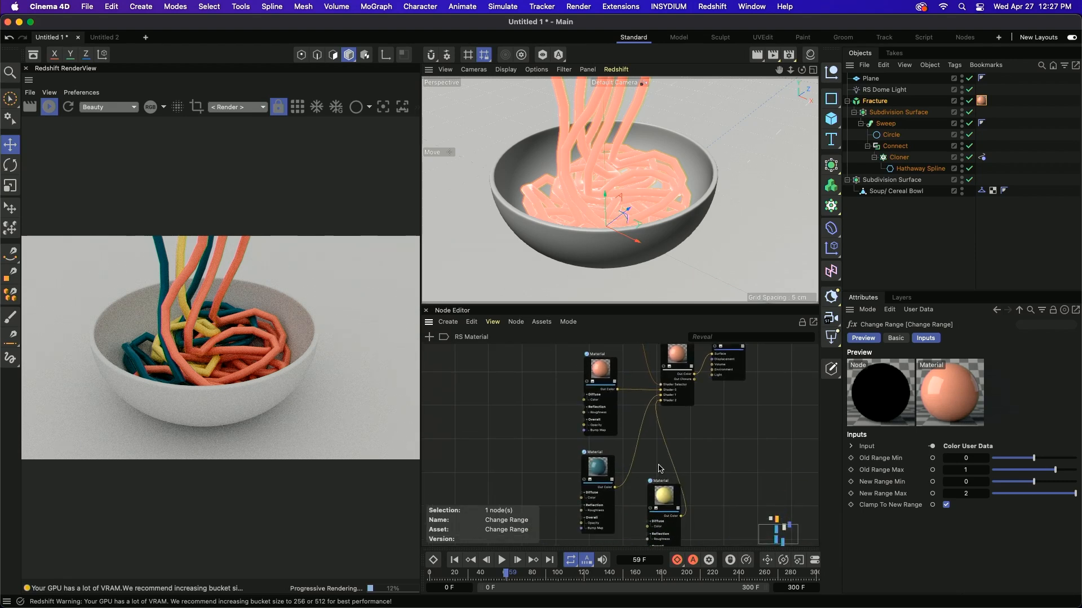
{"action": "scroll", "coordinate": [602, 406], "scroll_direction": "down", "scroll_amount": 3}
{"action": "left_click_drag", "start_coordinate": [654, 461], "coordinate": [590, 524]}
{"action": "middle_click_drag", "start_coordinate": [662, 462], "coordinate": [681, 466], "text": "alt"}
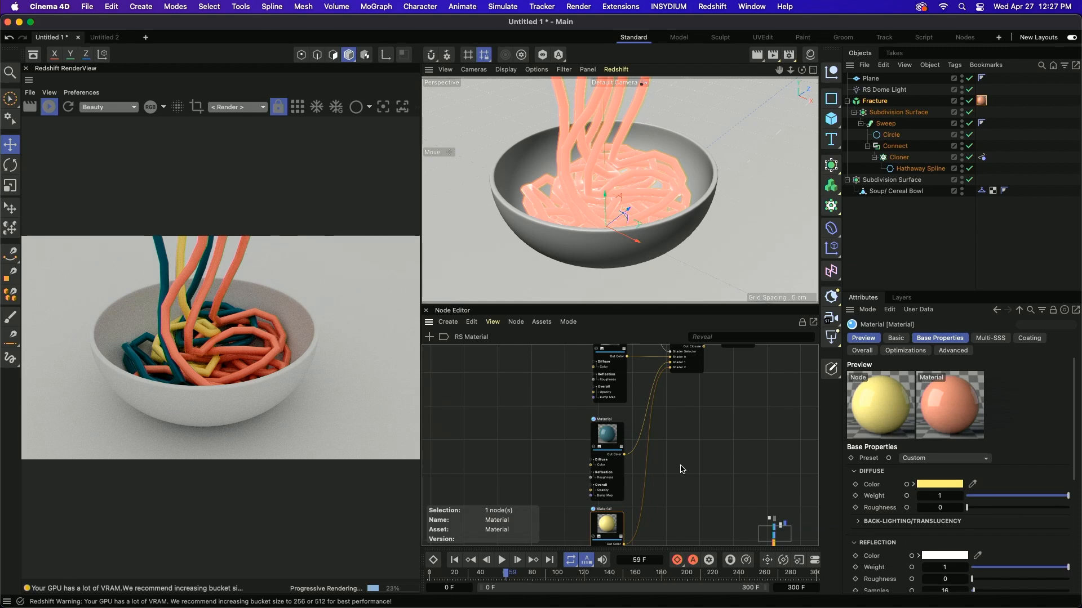
{"action": "middle_click_drag", "start_coordinate": [707, 429], "coordinate": [708, 451], "text": "alt"}
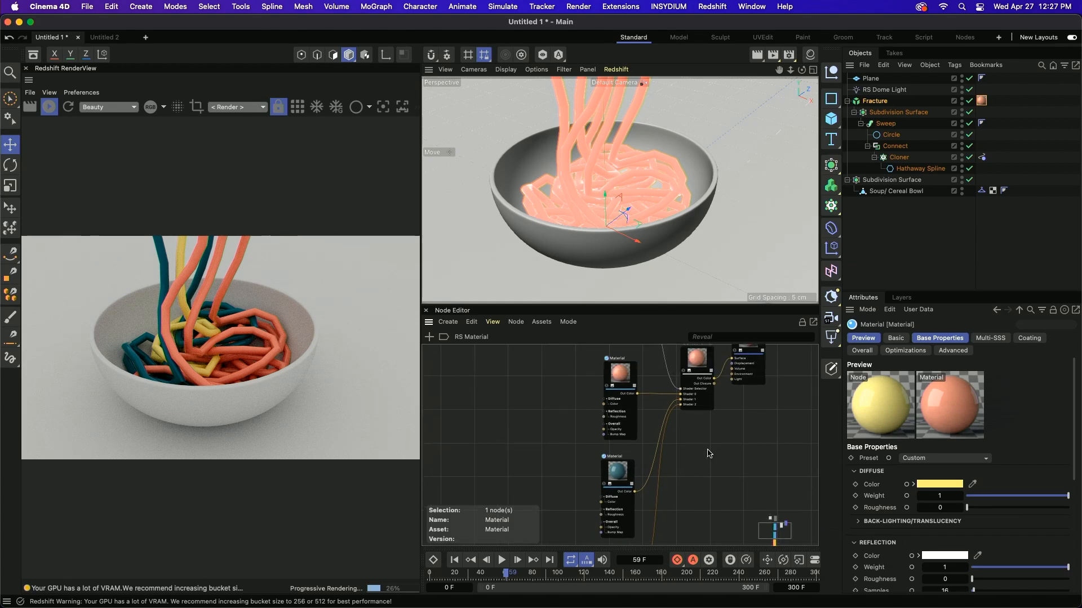
Apply the Gold preset to the coral Material node and set its reflection roughness to about 0.297
{"action": "left_click", "coordinate": [619, 381]}
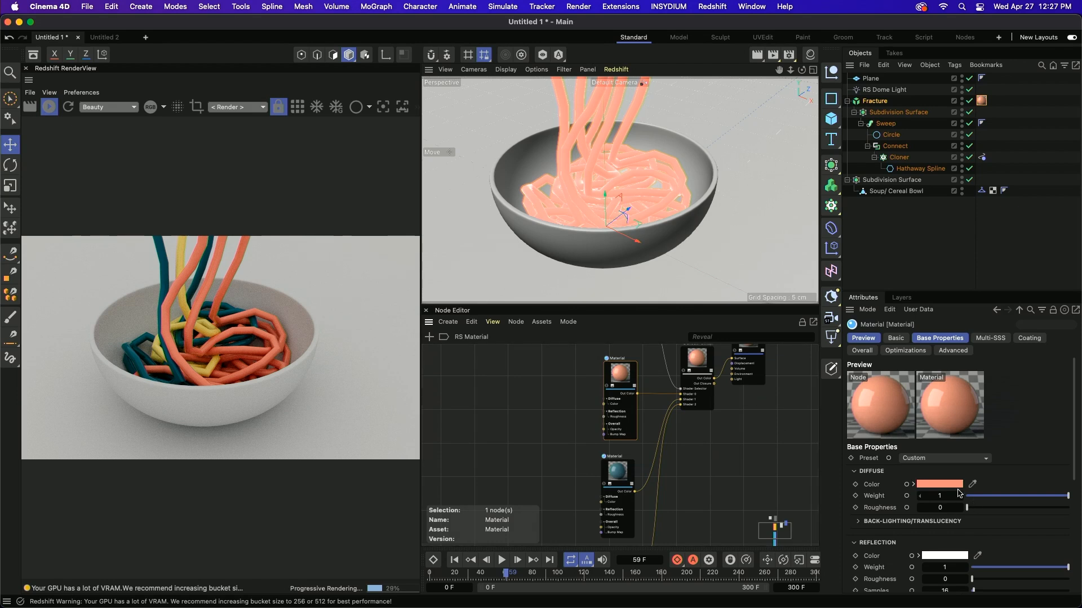
{"action": "left_click", "coordinate": [943, 460]}
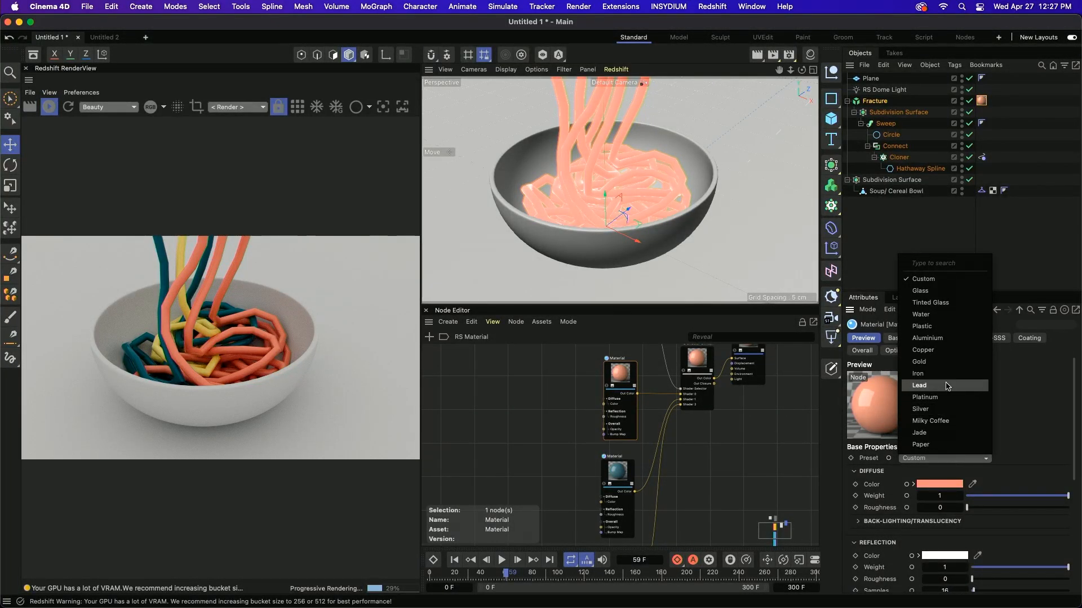
{"action": "left_click", "coordinate": [940, 364]}
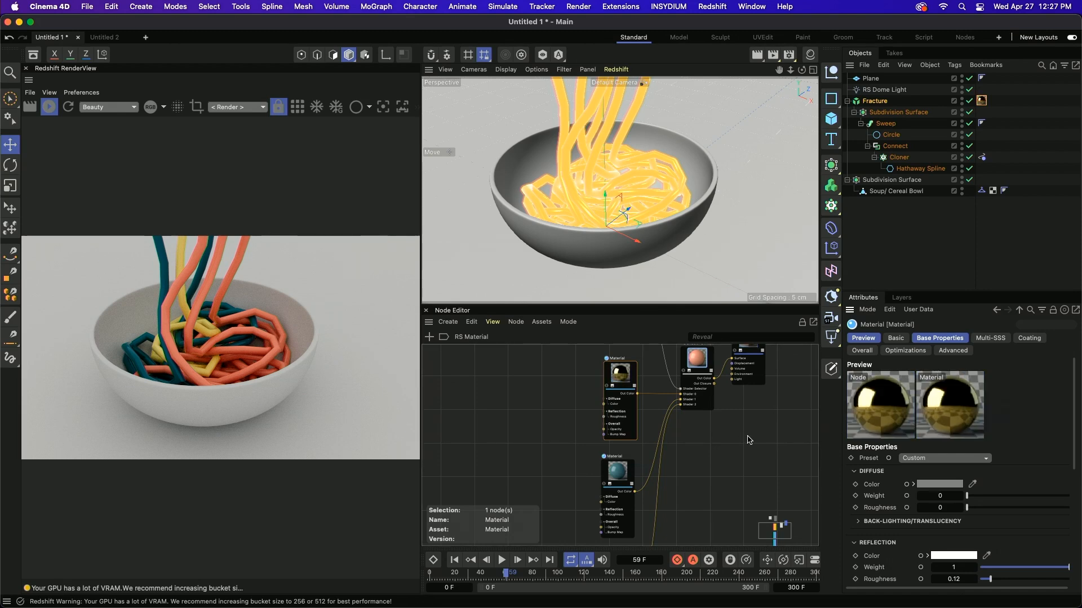
{"action": "left_click", "coordinate": [622, 467]}
{"action": "left_click", "coordinate": [619, 374]}
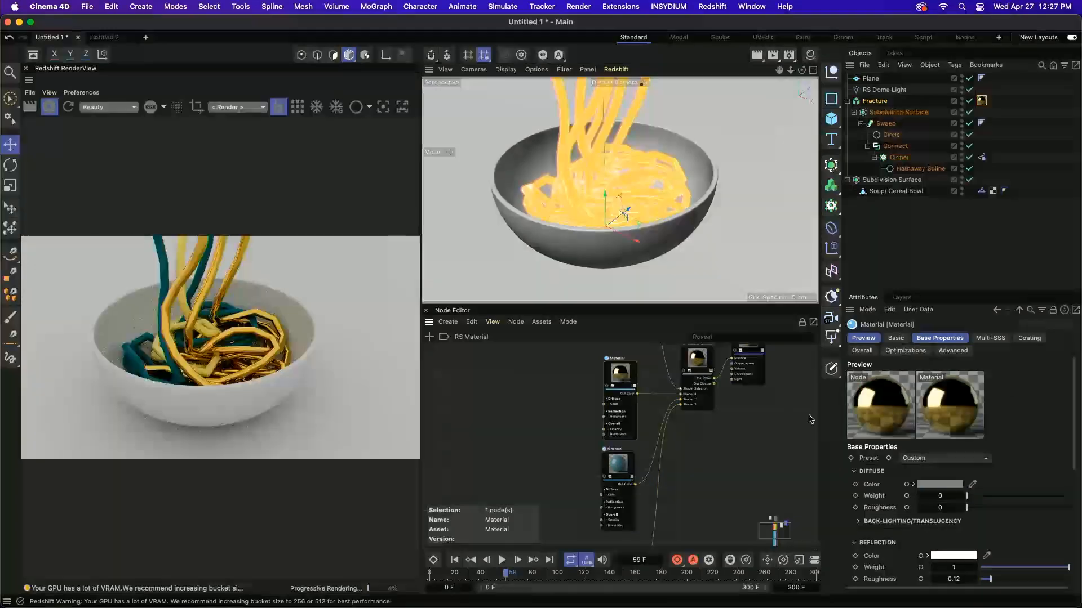
{"action": "scroll", "coordinate": [1064, 451], "scroll_direction": "down", "scroll_amount": 3}
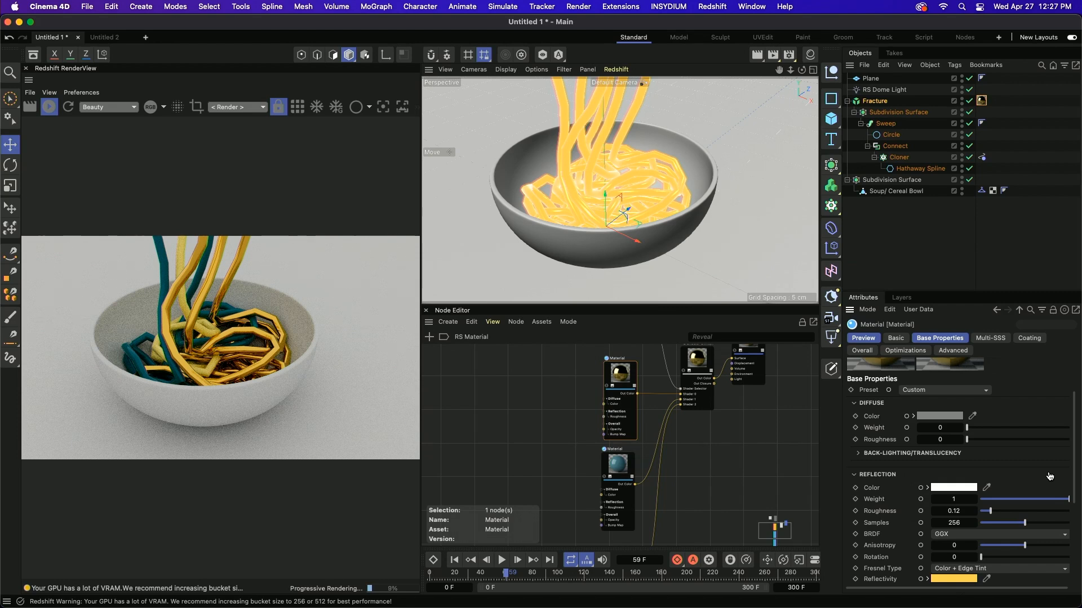
{"action": "left_click_drag", "start_coordinate": [991, 515], "coordinate": [1008, 517]}
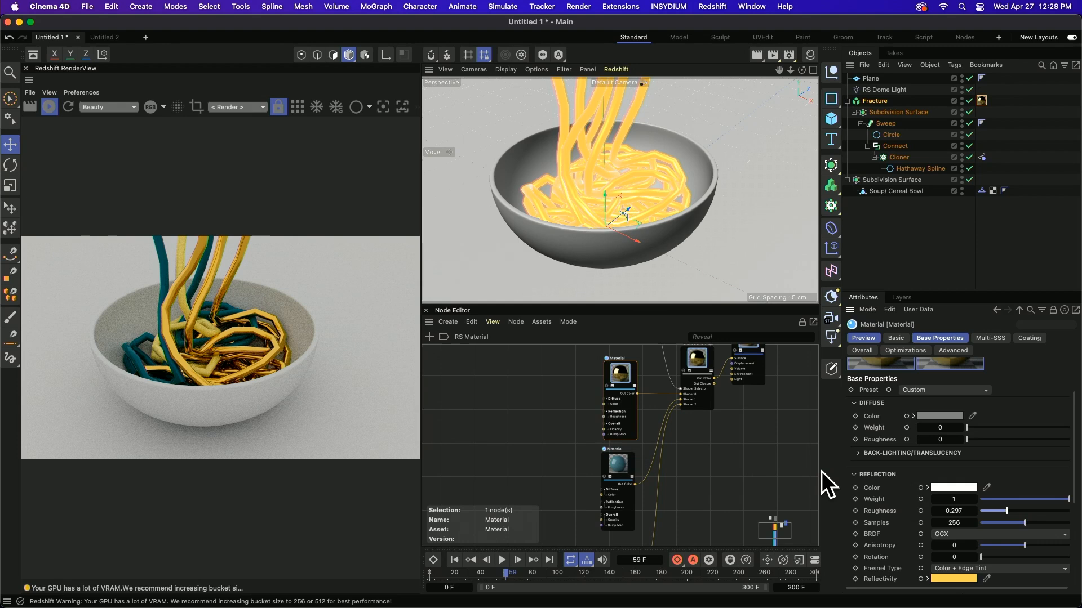
Insert a Material Blender node between the yellow Material node and the Shader Switch
{"action": "middle_click_drag", "start_coordinate": [635, 510], "coordinate": [622, 402]}
{"action": "left_click", "coordinate": [609, 452]}
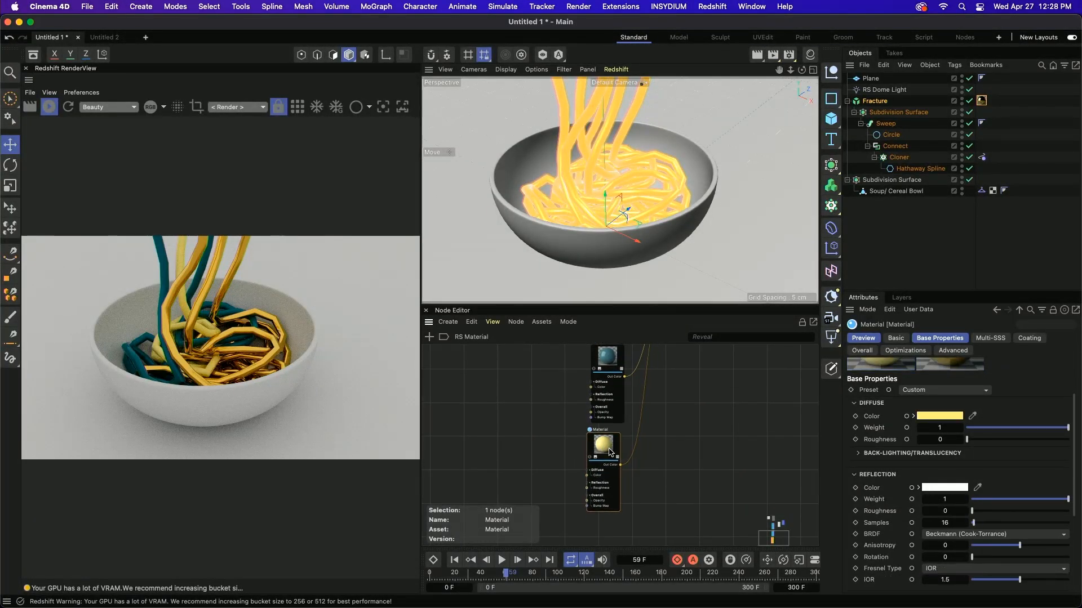
{"action": "key", "text": "shift+c"}
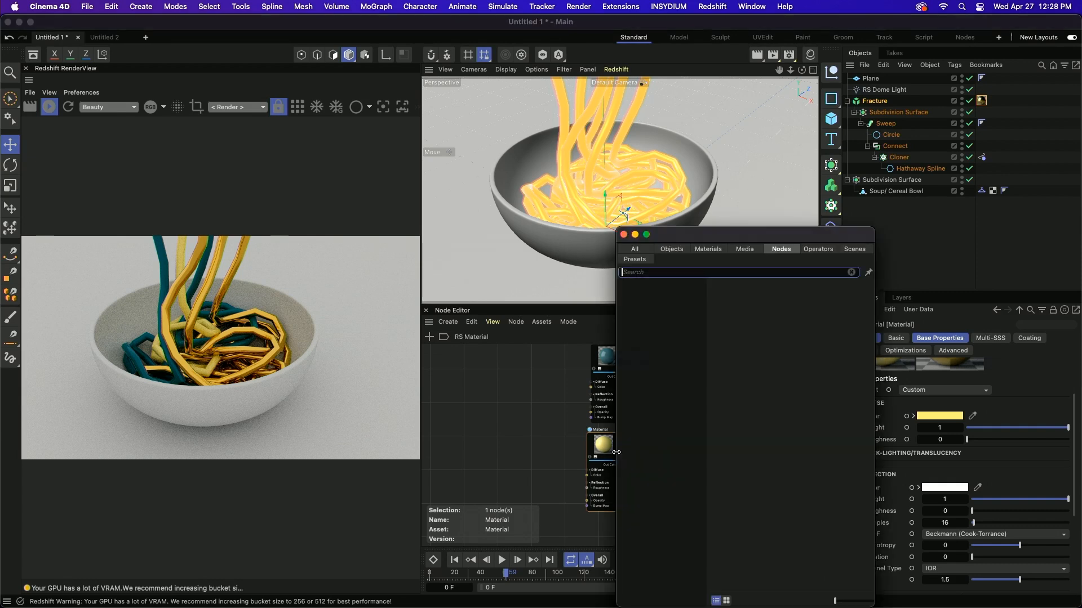
{"action": "type", "text": "mater"}
{"action": "left_click_drag", "start_coordinate": [699, 239], "coordinate": [804, 240]}
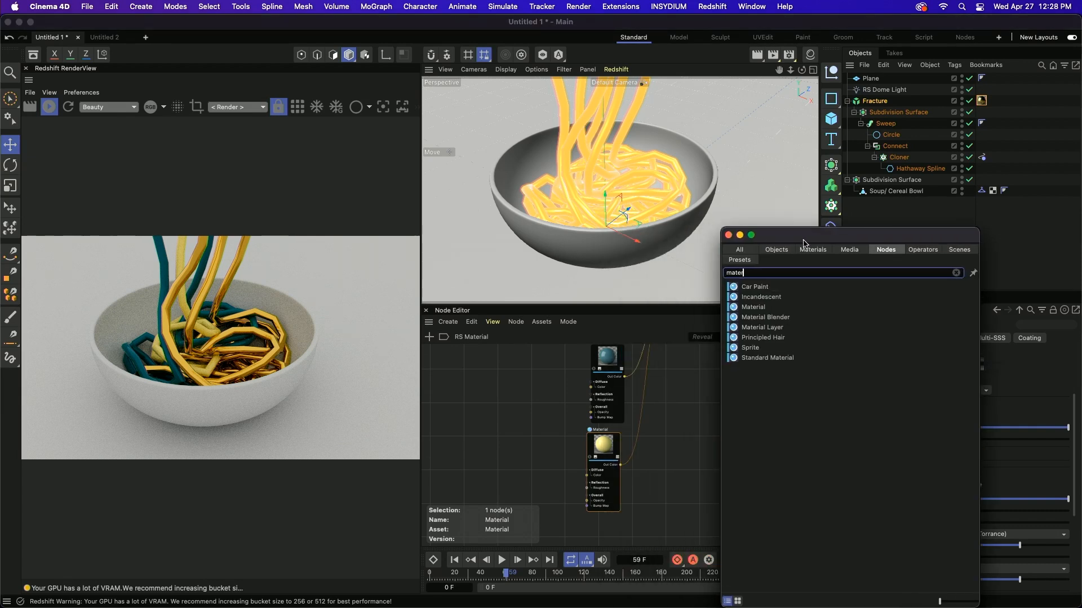
{"action": "left_click_drag", "start_coordinate": [775, 319], "coordinate": [643, 440]}
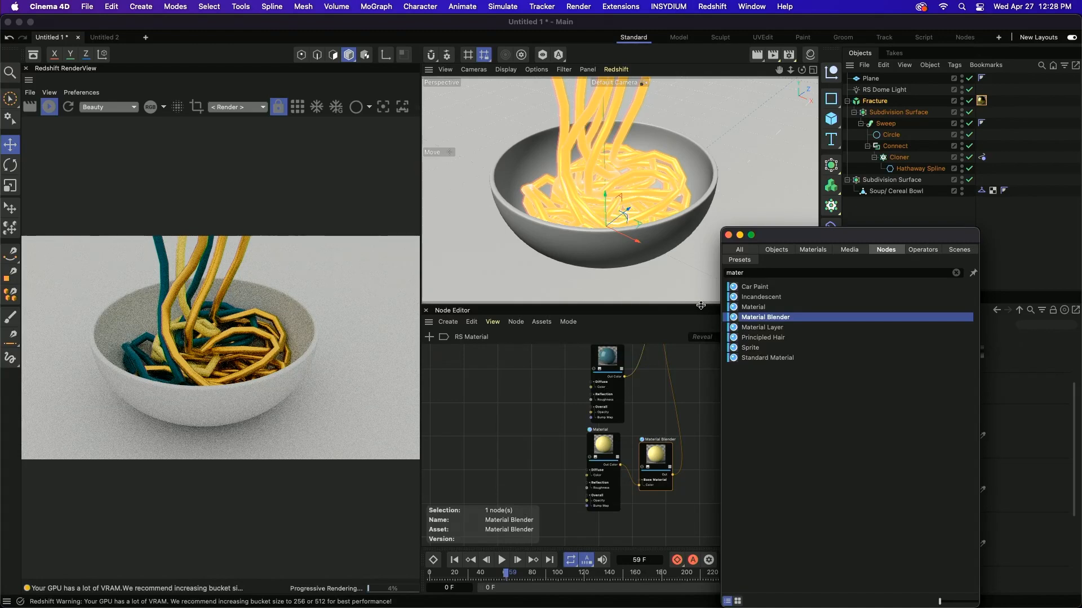
{"action": "left_click", "coordinate": [728, 235]}
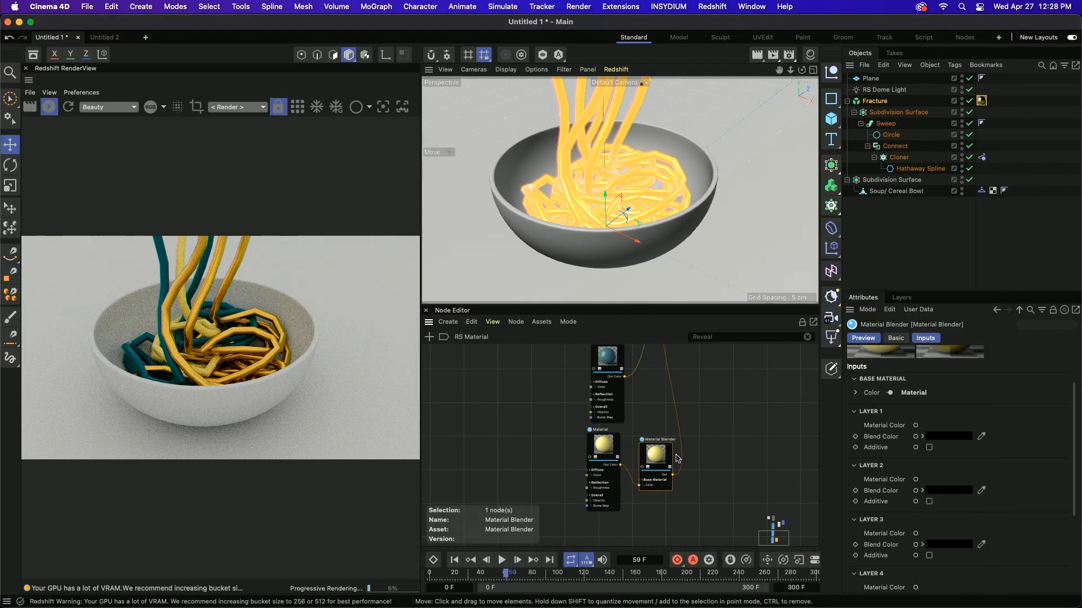
Duplicate the yellow Material node below the original and delete the extra Material Blender copied with it
{"action": "middle_click_drag", "start_coordinate": [708, 454], "coordinate": [671, 388]}
{"action": "middle_click_drag", "start_coordinate": [558, 389], "coordinate": [545, 401]}
{"action": "left_click_drag", "start_coordinate": [550, 391], "coordinate": [548, 487], "text": "ctrl"}
{"action": "left_click", "coordinate": [605, 491]}
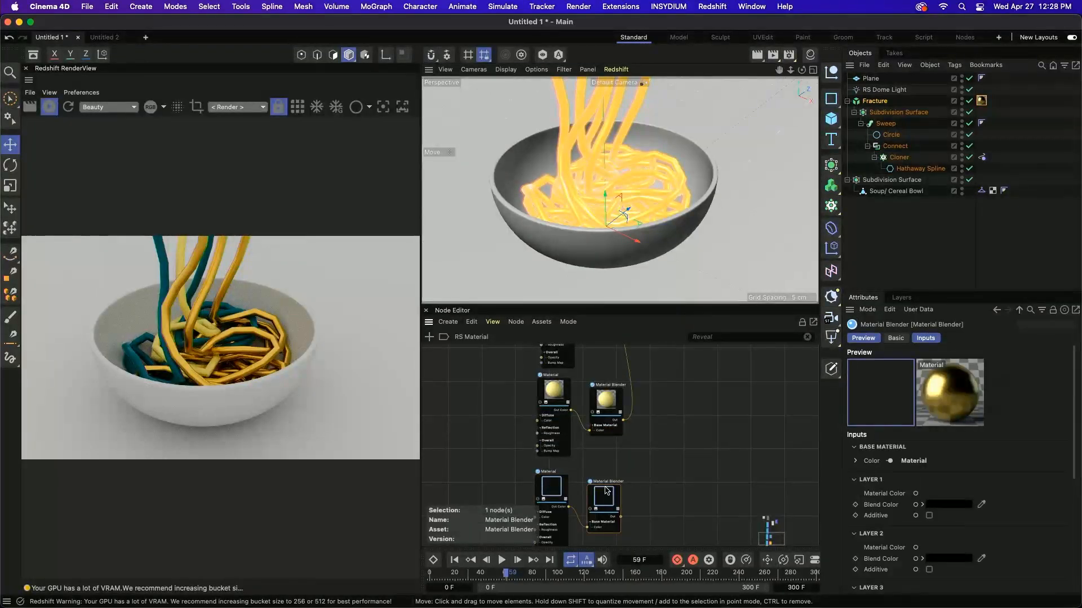
{"action": "key", "text": "BackSpace"}
Connect the duplicated Material to the Material Blender's Layer 1 Material Color and set its diffuse color to black
{"action": "left_click", "coordinate": [566, 506]}
{"action": "left_click_drag", "start_coordinate": [566, 507], "coordinate": [607, 401]}
{"action": "mouse_move", "coordinate": [647, 431]}
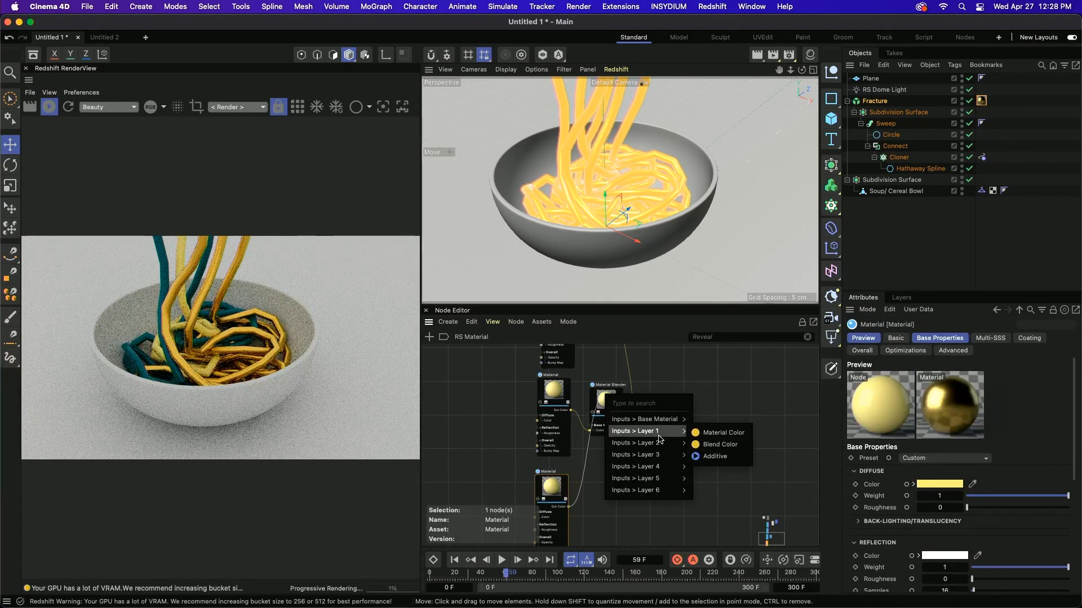
{"action": "left_click", "coordinate": [707, 433]}
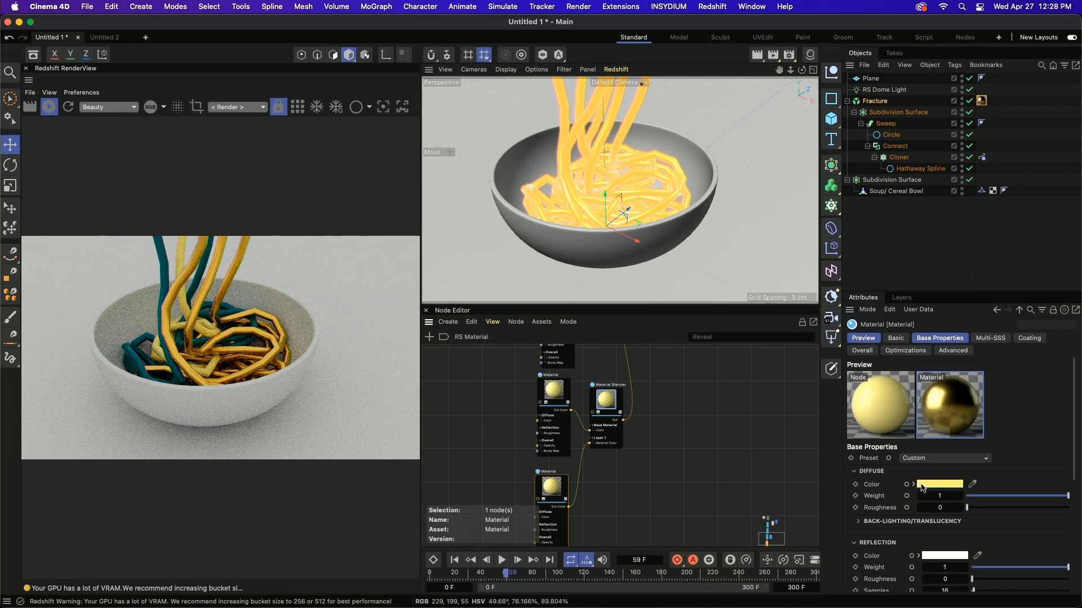
{"action": "left_click", "coordinate": [939, 484]}
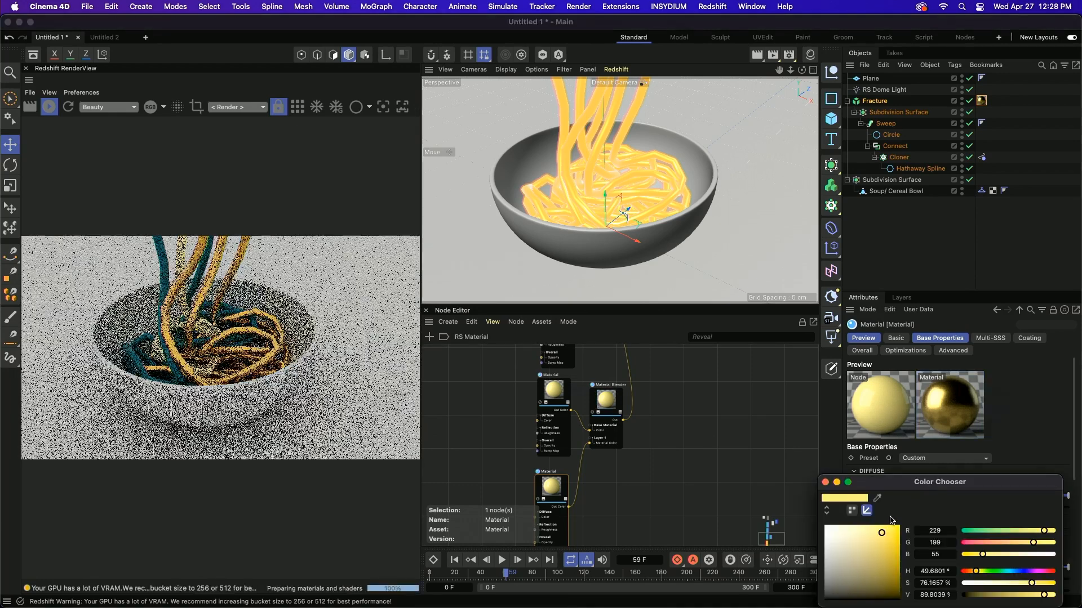
{"action": "left_click", "coordinate": [825, 482]}
Add a Maxon Noise node beside the black Material node
{"action": "scroll", "coordinate": [664, 428], "scroll_direction": "down", "scroll_amount": 5}
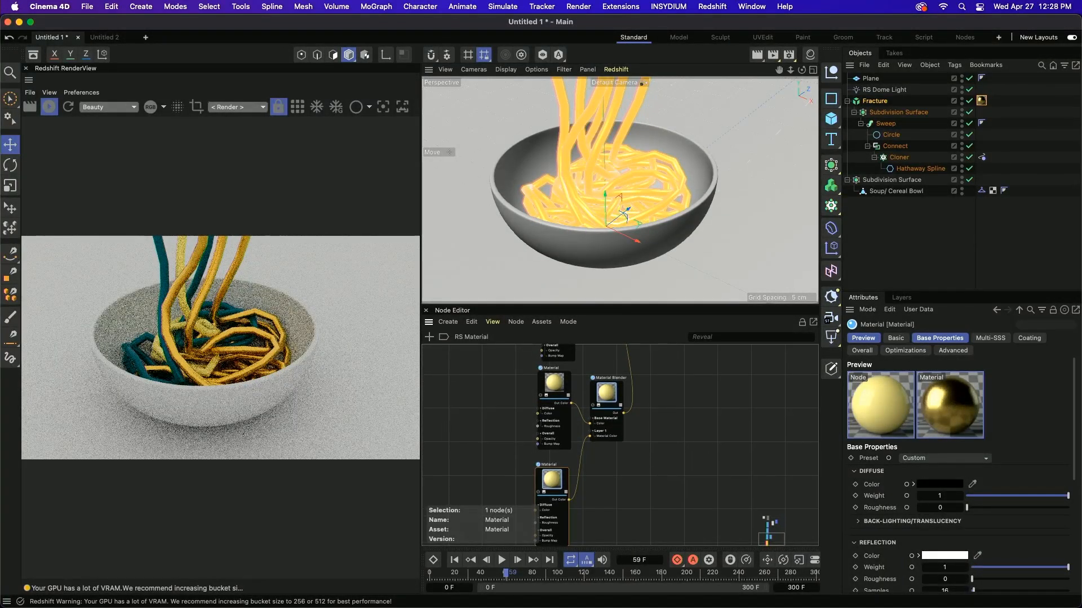
{"action": "double_click", "coordinate": [639, 431]}
{"action": "type", "text": "maxon"}
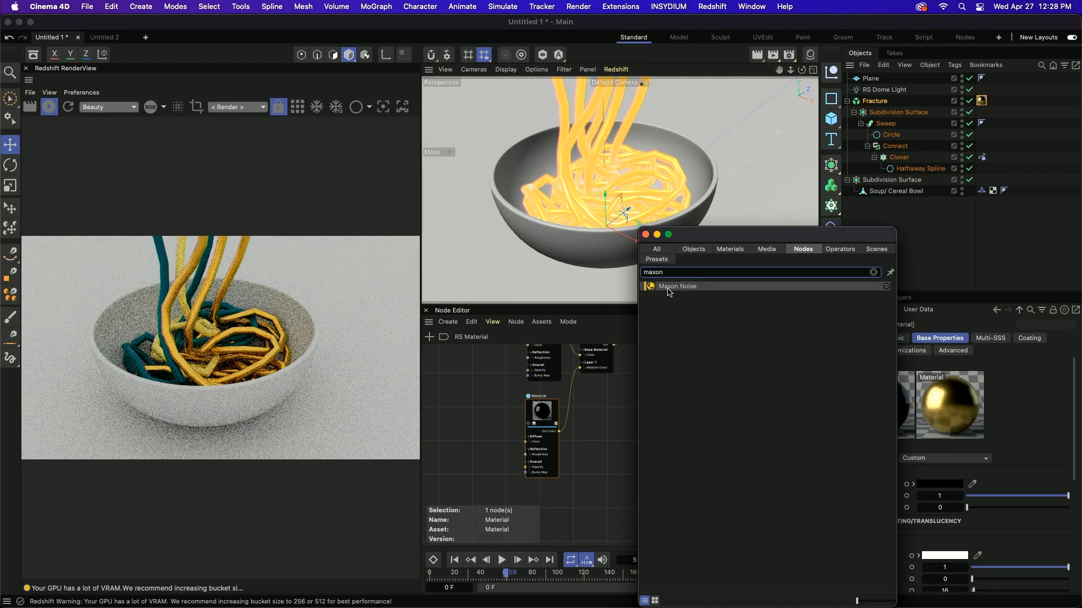
{"action": "left_click_drag", "start_coordinate": [675, 288], "coordinate": [603, 416]}
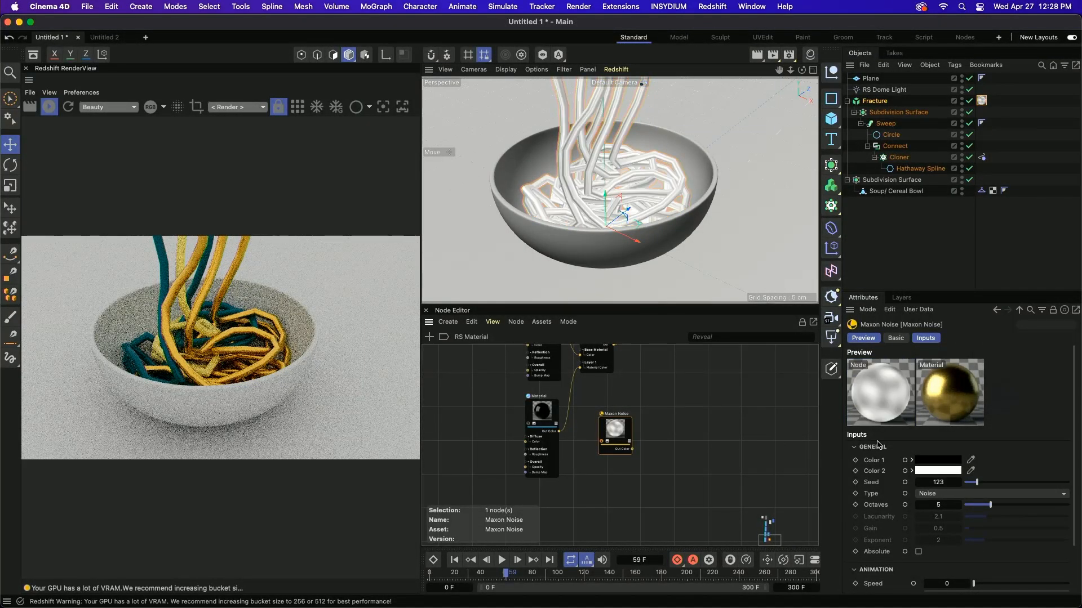
Set the Maxon Noise type to Sema and its Overall Scale to 0.2, and end its solo preview
{"action": "left_click", "coordinate": [950, 494]}
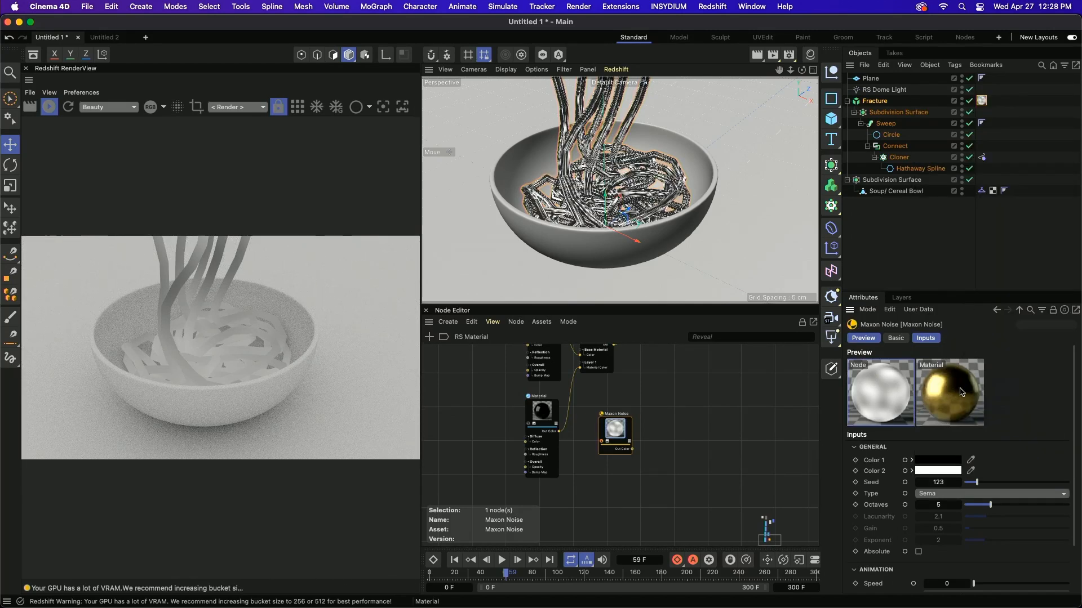
{"action": "scroll", "coordinate": [1073, 454], "scroll_direction": "down", "scroll_amount": 3}
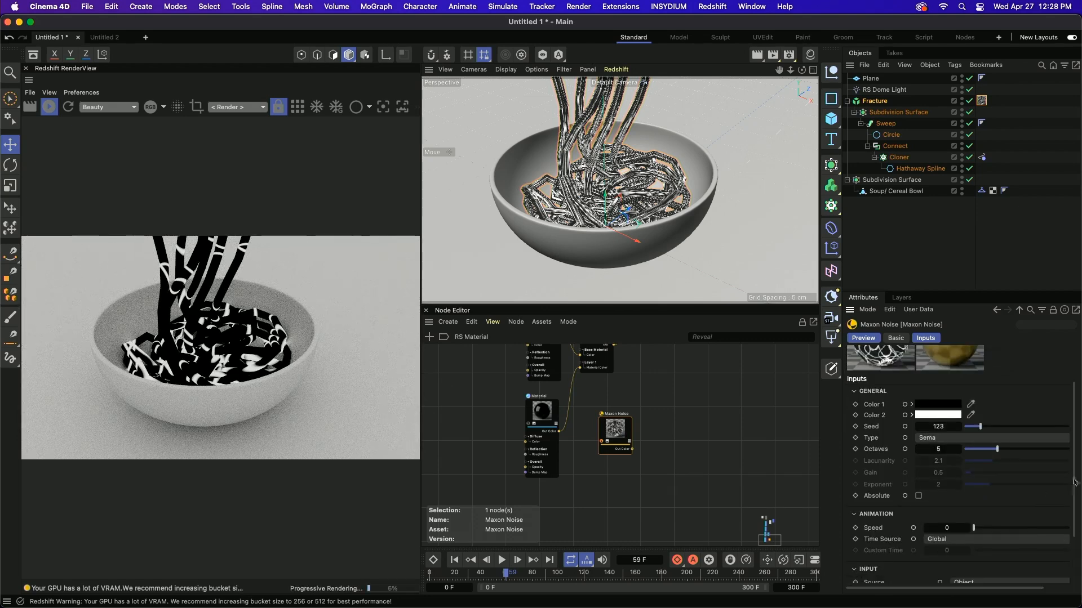
{"action": "scroll", "coordinate": [1074, 483], "scroll_direction": "down", "scroll_amount": 3}
{"action": "left_click", "coordinate": [970, 536]}
{"action": "type", "text": "0.2"}
{"action": "key", "text": "Return"}
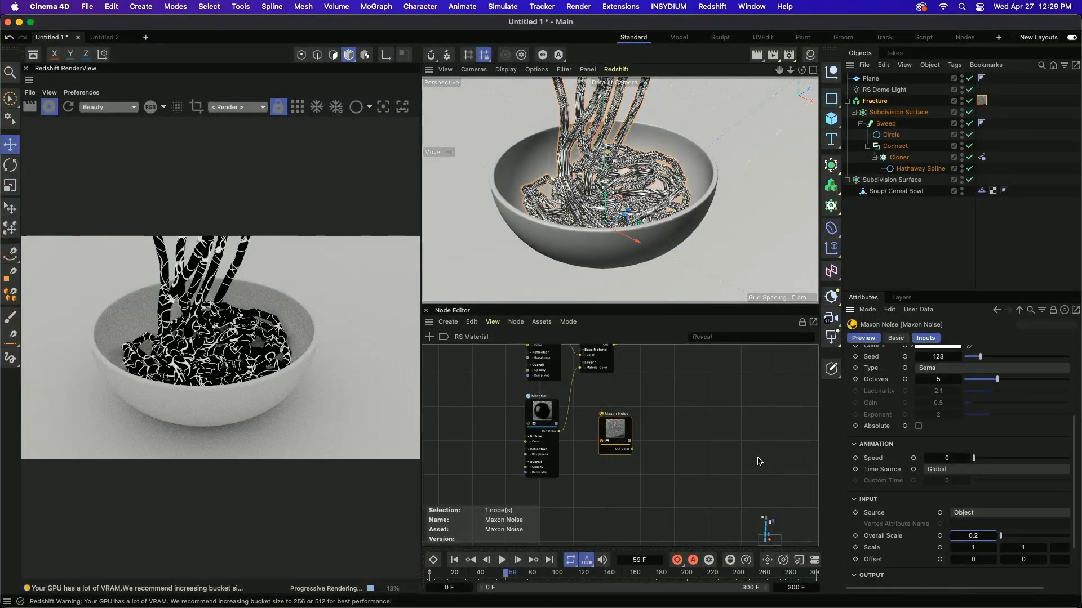
{"action": "left_click", "coordinate": [600, 444]}
Connect the Maxon Noise output to the Material Blender's Layer 1 Blend Color
{"action": "middle_click_drag", "start_coordinate": [631, 451], "coordinate": [646, 487]}
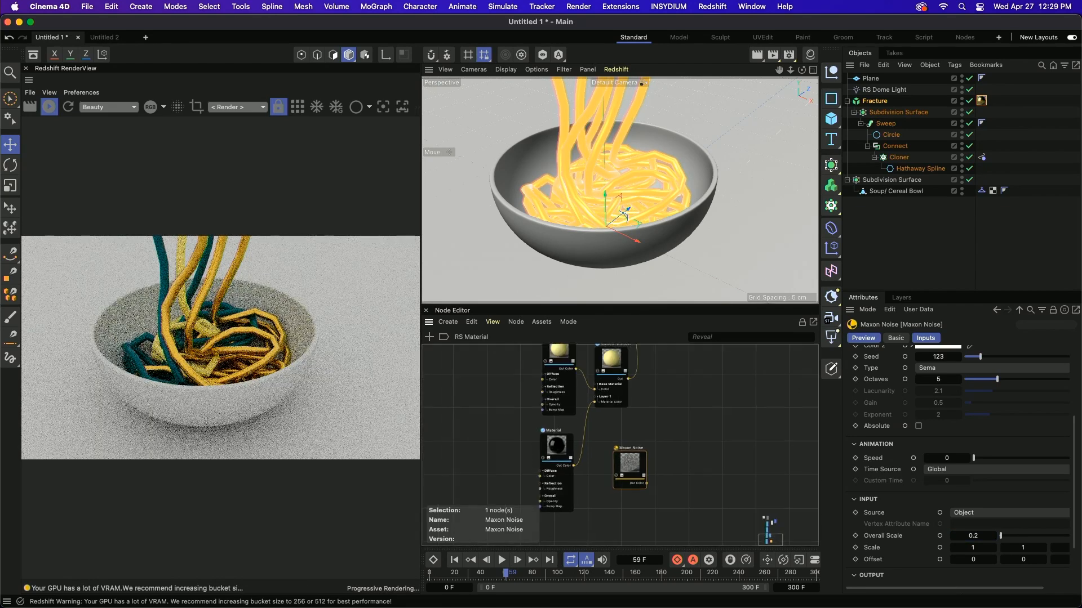
{"action": "left_click_drag", "start_coordinate": [646, 485], "coordinate": [608, 364]}
{"action": "mouse_move", "coordinate": [657, 396]}
{"action": "left_click", "coordinate": [720, 412]}
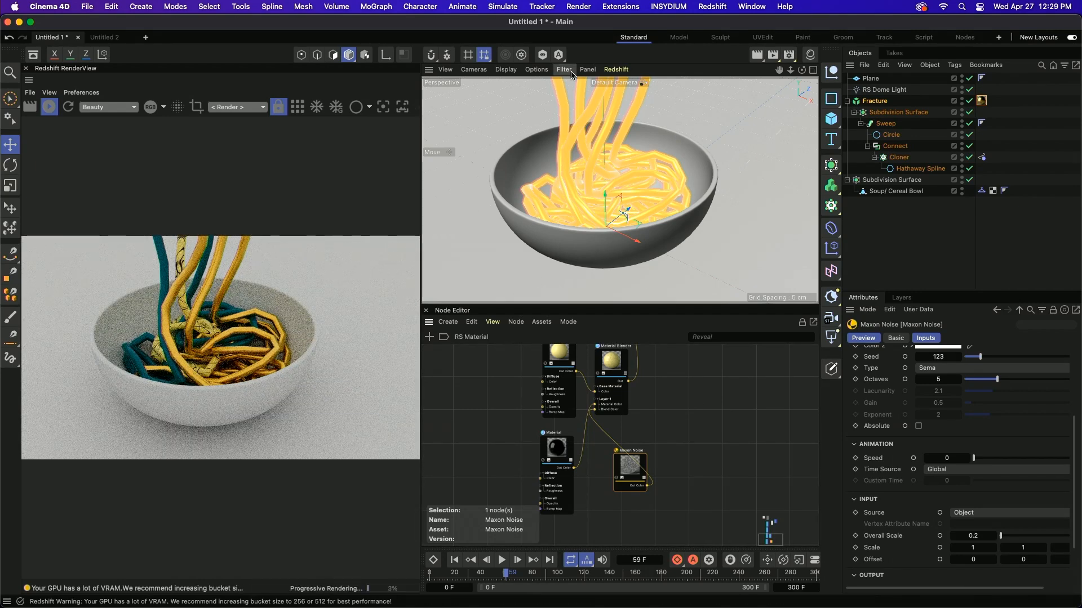
Examine the rendered noodles up close and review the Color User Data, Change Range, Shader Switch and material nodes
{"action": "scroll", "coordinate": [596, 105], "scroll_direction": "up", "scroll_amount": 5}
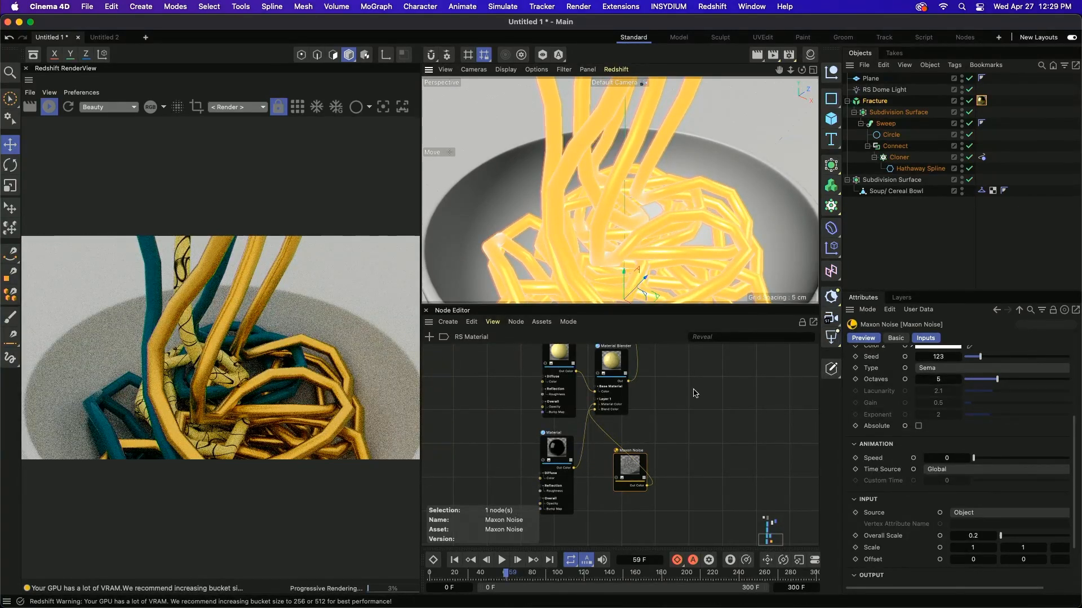
{"action": "scroll", "coordinate": [670, 406], "scroll_direction": "down", "scroll_amount": 1}
{"action": "middle_click_drag", "start_coordinate": [671, 406], "coordinate": [664, 429], "text": "alt"}
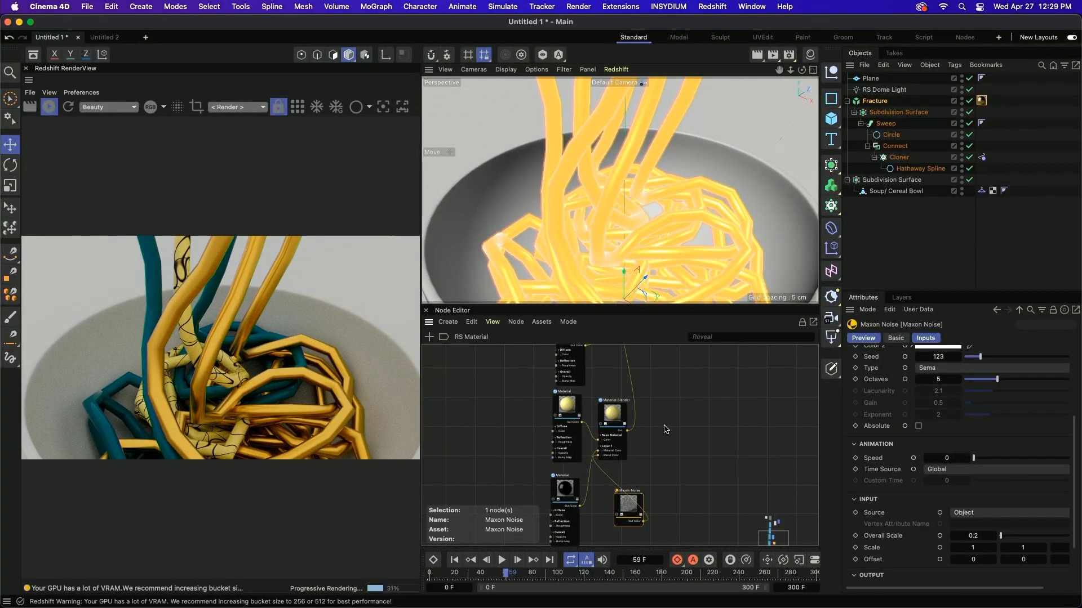
{"action": "scroll", "coordinate": [692, 436], "scroll_direction": "up", "scroll_amount": 5}
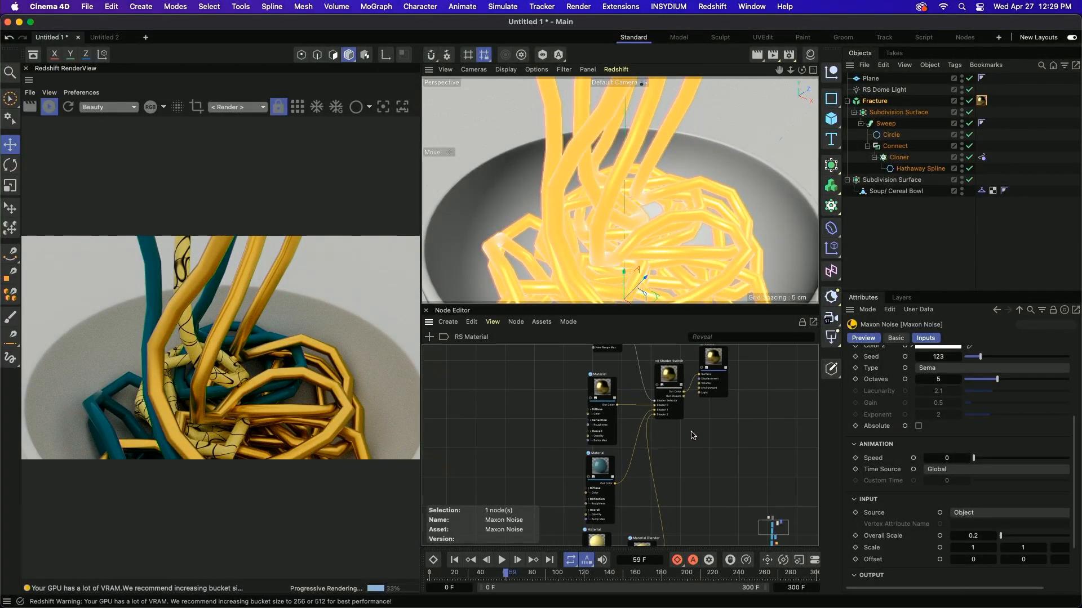
{"action": "scroll", "coordinate": [692, 435], "scroll_direction": "up", "scroll_amount": 4}
{"action": "left_click", "coordinate": [547, 395]}
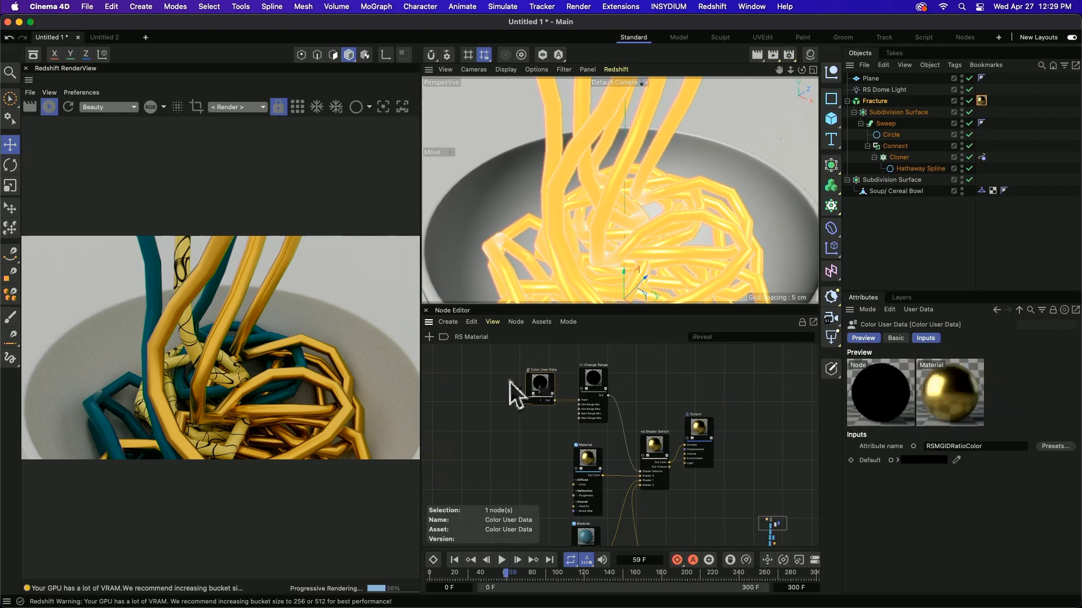
{"action": "left_click", "coordinate": [592, 379]}
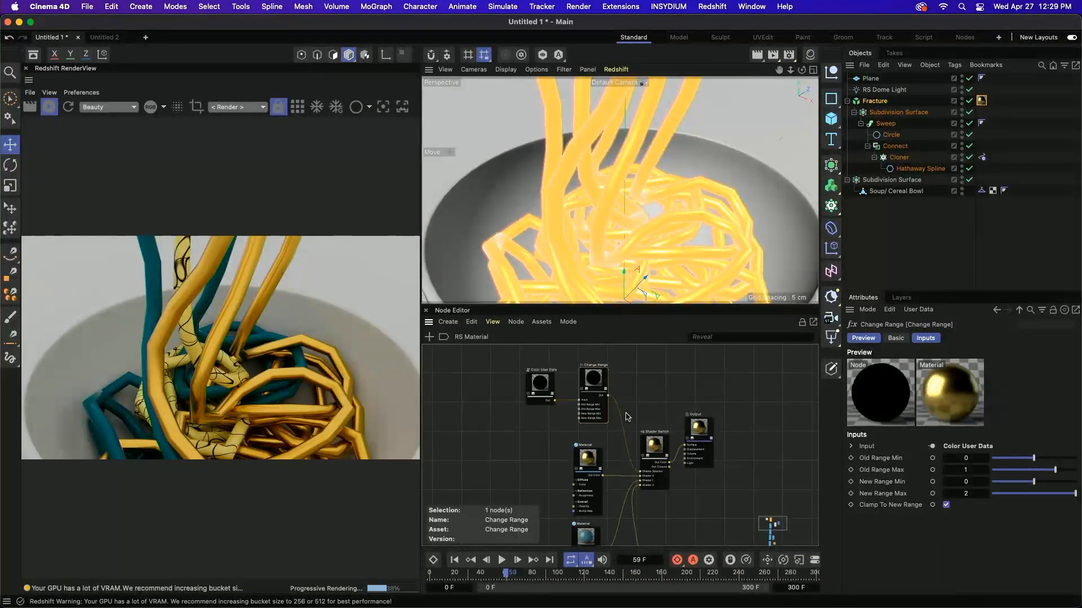
{"action": "left_click", "coordinate": [652, 445]}
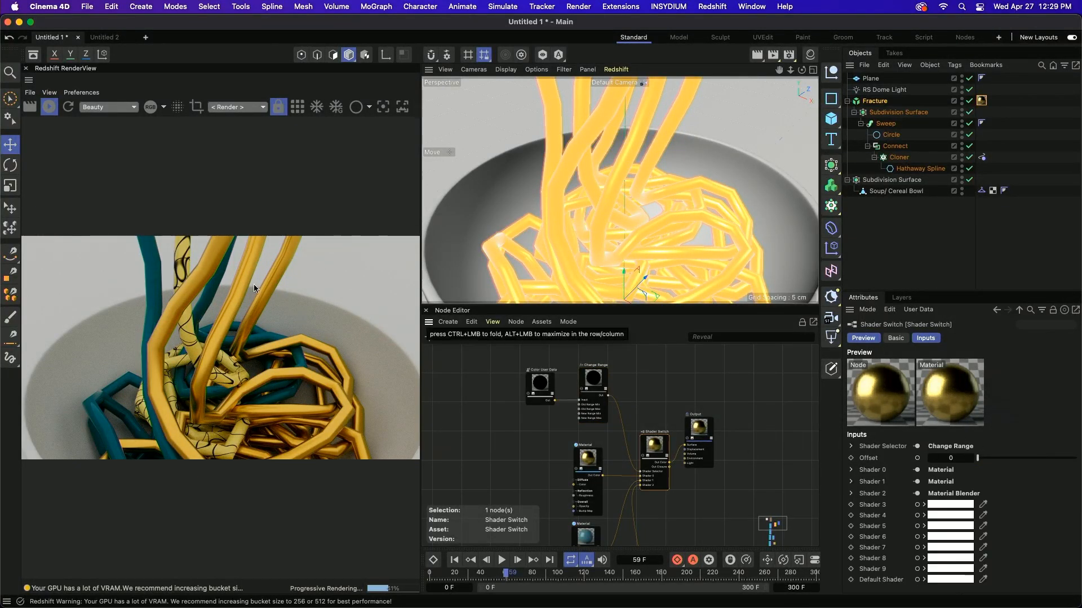
{"action": "middle_click_drag", "start_coordinate": [654, 403], "coordinate": [642, 344]}
{"action": "middle_click_drag", "start_coordinate": [693, 452], "coordinate": [688, 353]}
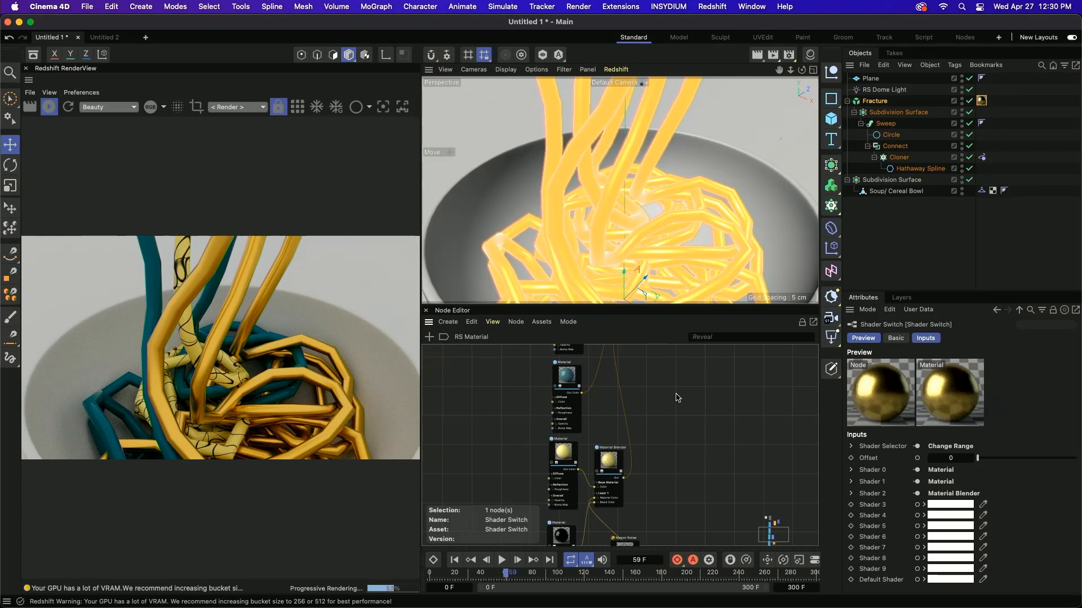
Stop the Redshift preview render, and switch to Finder to open the NAB 2022 folder on the desktop
{"action": "left_click", "coordinate": [50, 107]}
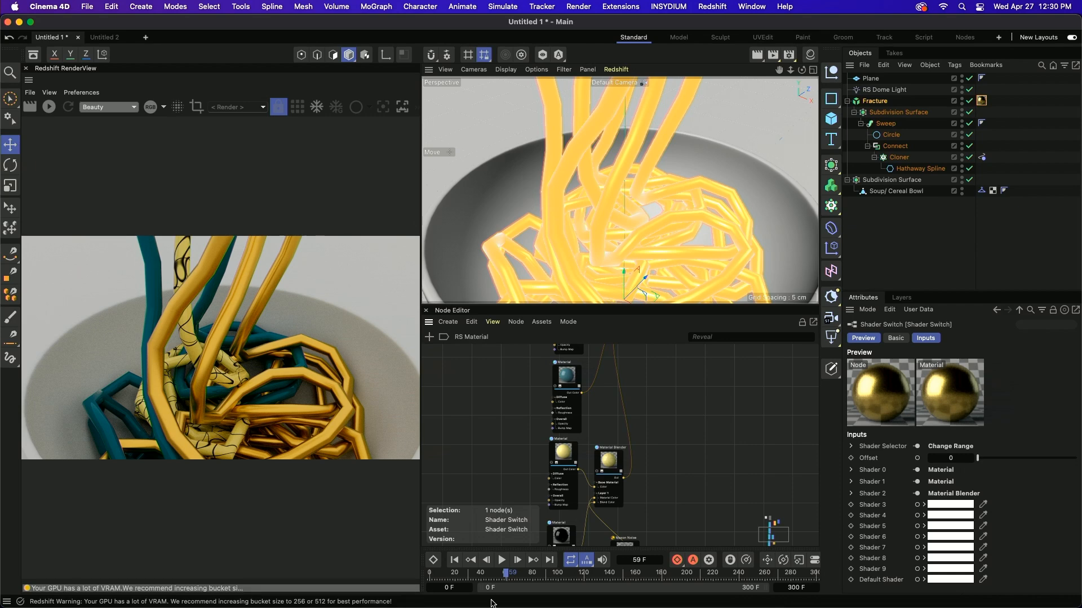
{"action": "mouse_move", "coordinate": [490, 607]}
{"action": "left_click", "coordinate": [363, 591]}
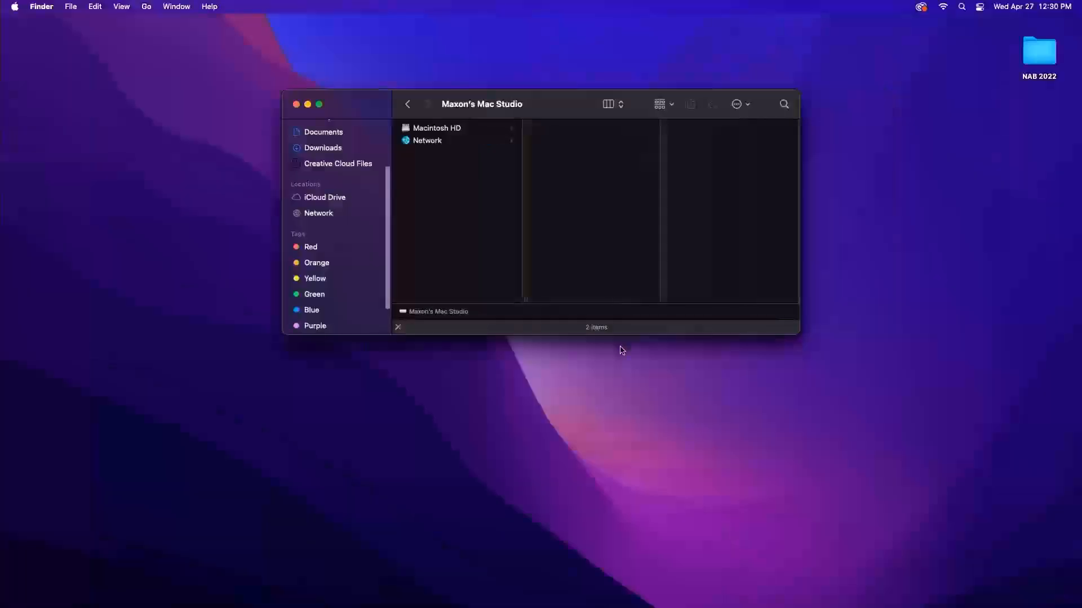
{"action": "double_click", "coordinate": [1035, 56]}
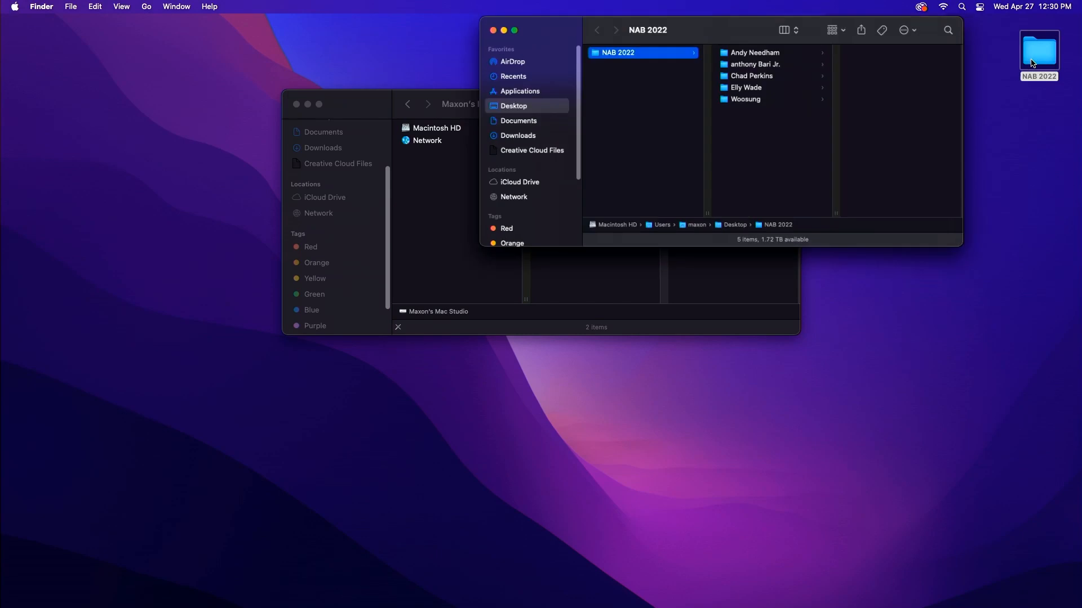
Open NABRopeSim.mp4 from the presenter's folder in QuickTime Player and play it
{"action": "left_click", "coordinate": [717, 93]}
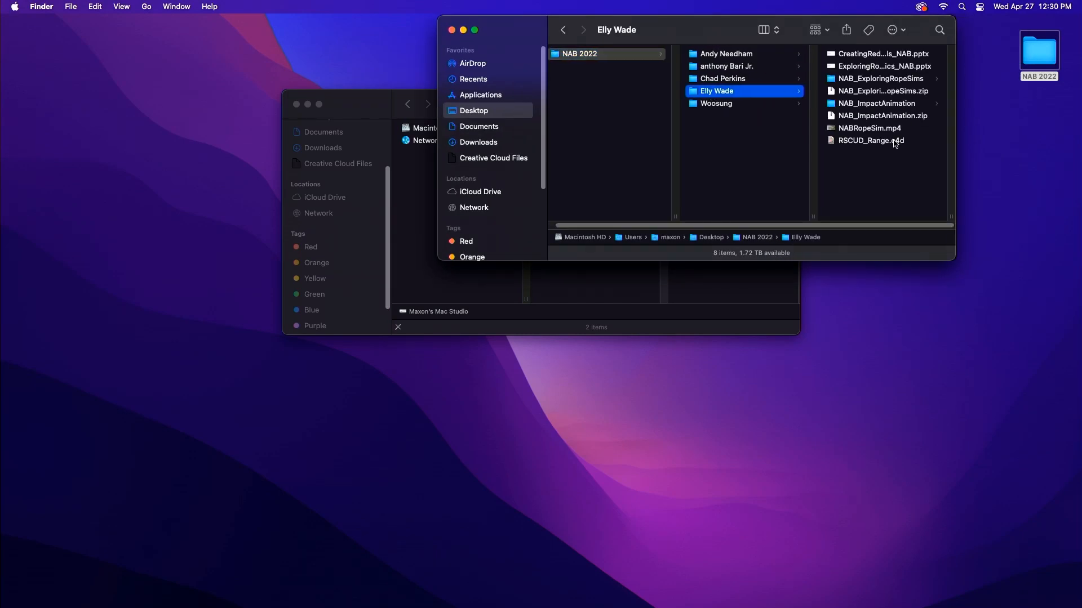
{"action": "double_click", "coordinate": [867, 129]}
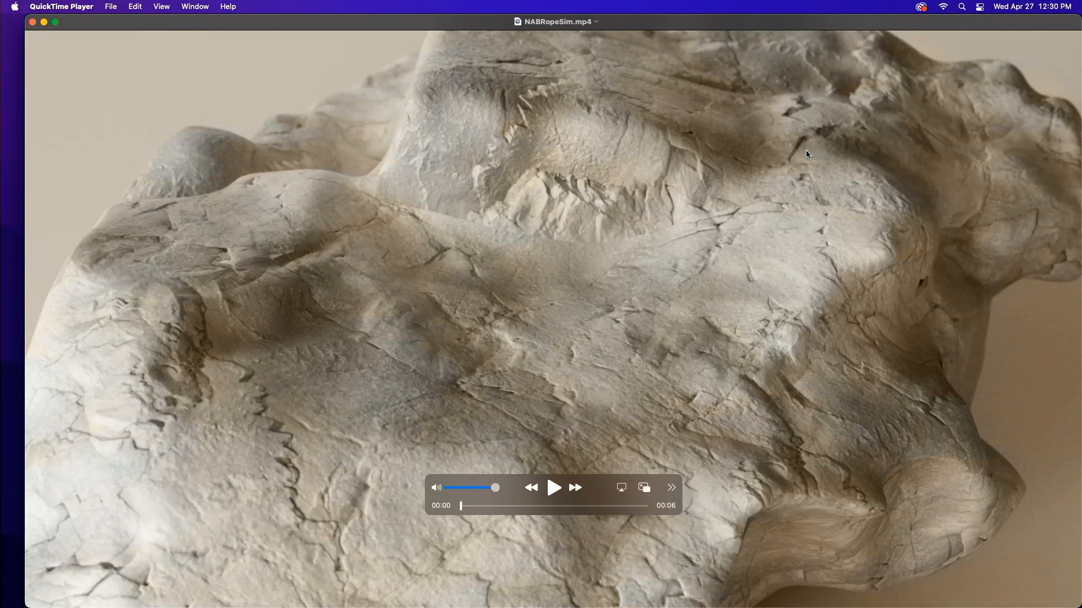
{"action": "key", "text": "space"}
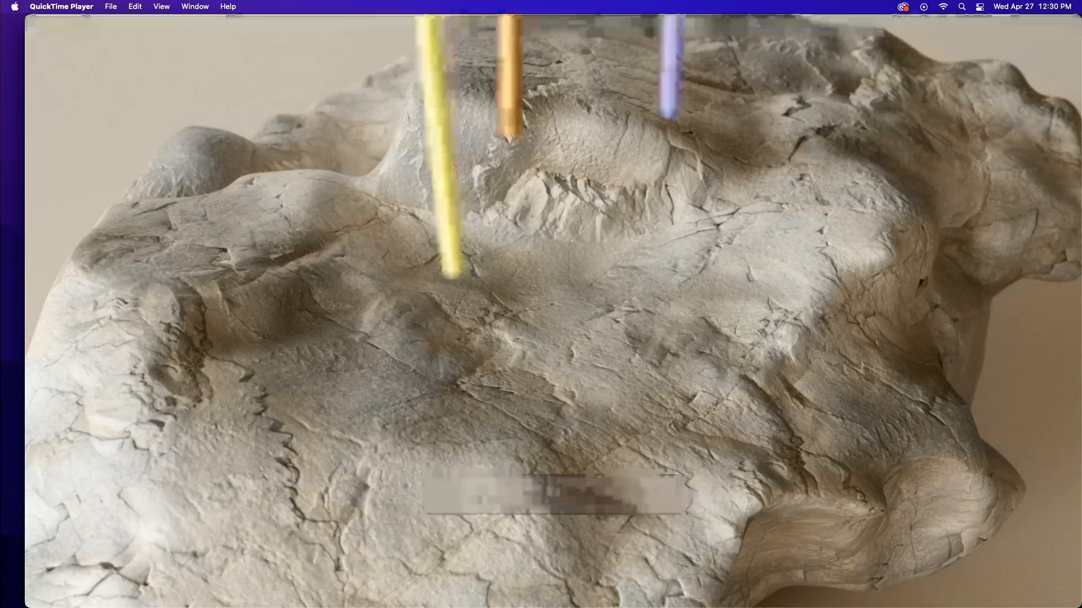